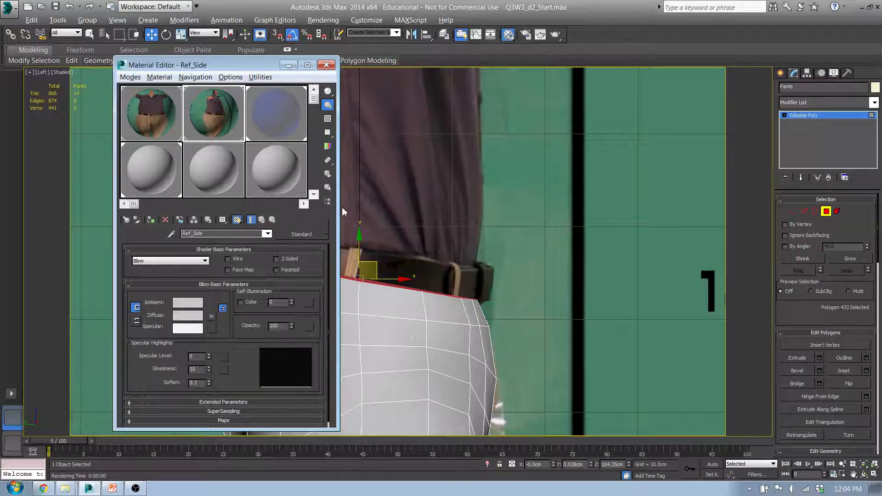
# Make the pants mesh see-through over the side reference and select the cap polygon closing the waist
pyautogui.click(827, 215)
pyautogui.moveTo(285, 116); pyautogui.dragTo(403, 324)
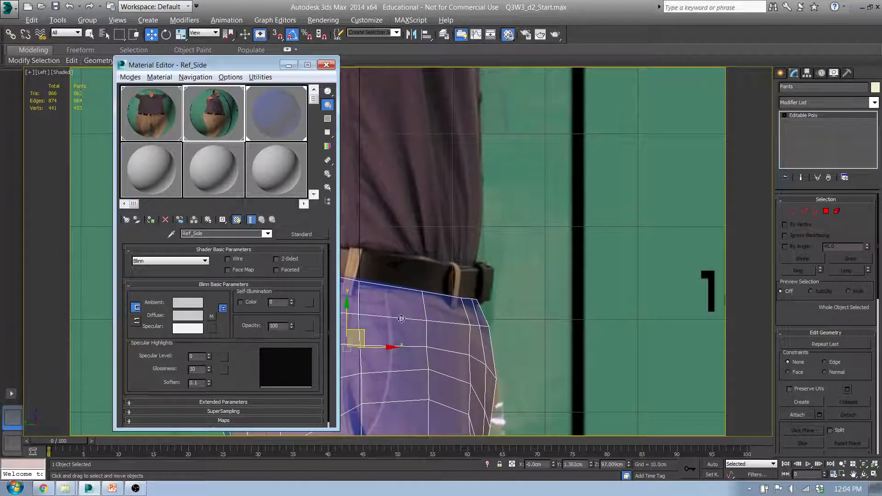
pyautogui.scroll(-3, 401, 318)
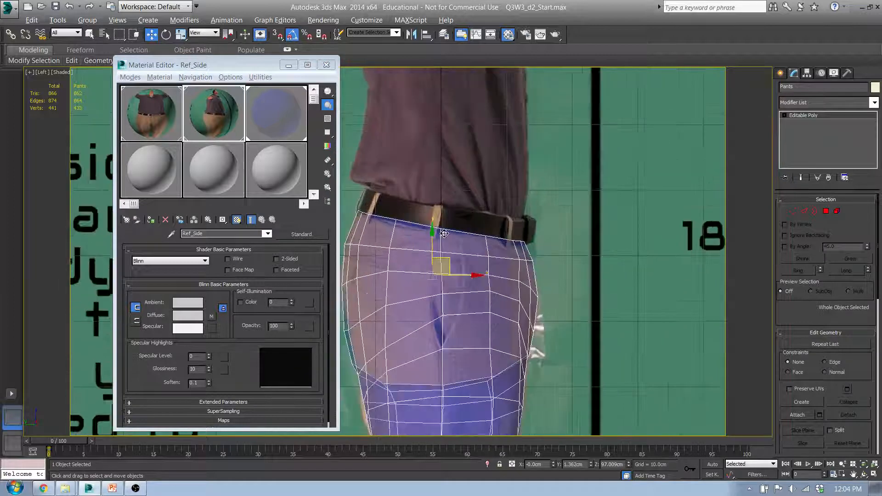
pyautogui.scroll(4, 444, 234)
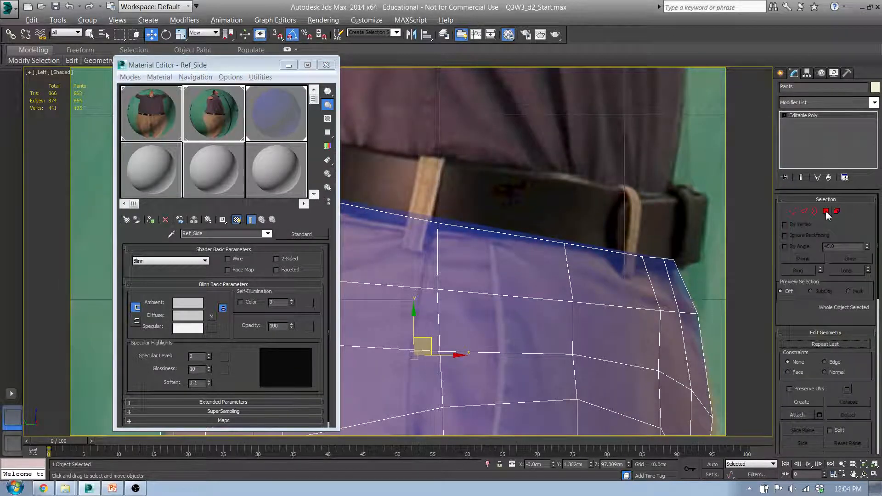
pyautogui.click(592, 230)
# Examine the selected waist cap against the belt, shirt and torso of the front reference image
pyautogui.moveTo(592, 230); pyautogui.dragTo(629, 230, button='middle')
pyautogui.press('f')
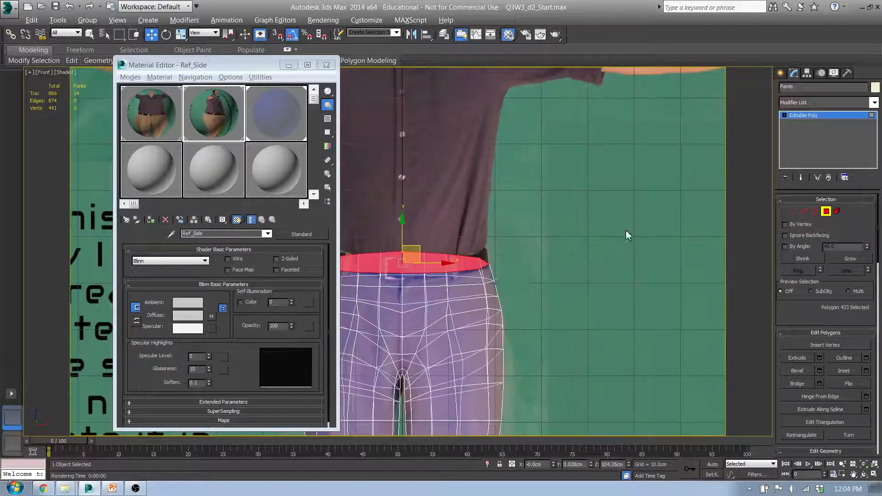
pyautogui.scroll(-5, 627, 234)
pyautogui.scroll(5, 585, 311)
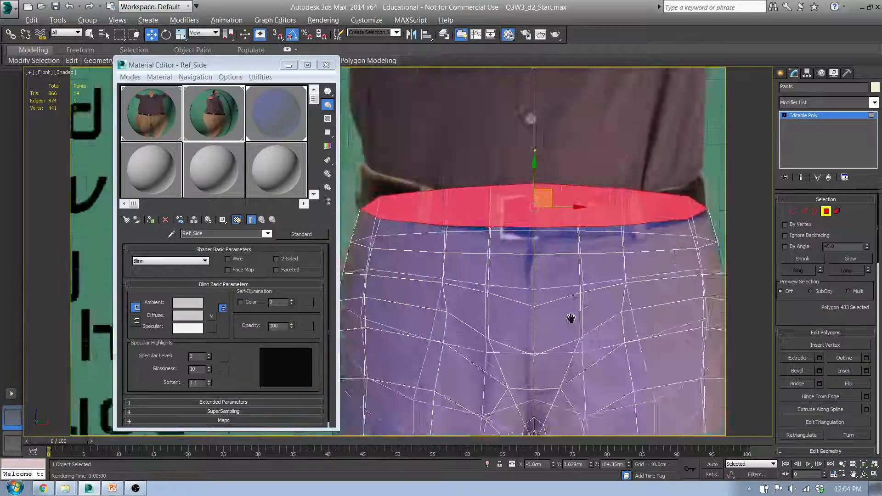
pyautogui.scroll(-3, 571, 317)
pyautogui.moveTo(516, 317); pyautogui.dragTo(528, 257, button='middle')
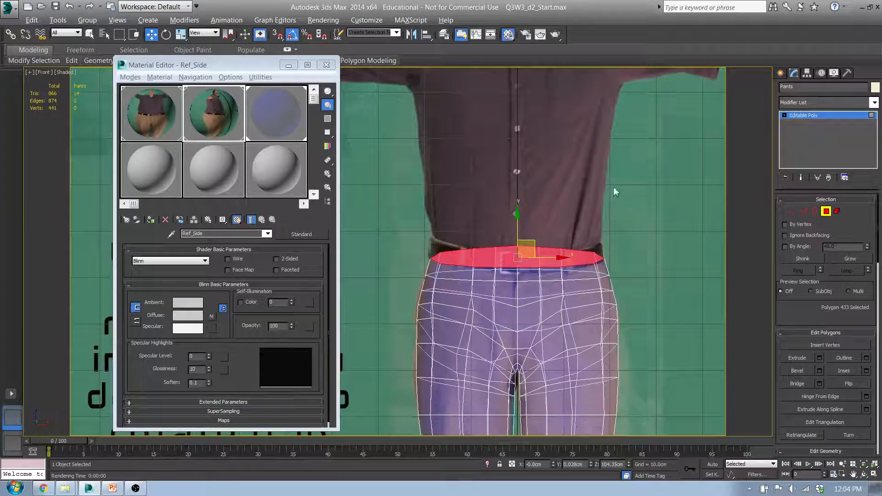
pyautogui.moveTo(573, 198); pyautogui.dragTo(564, 326, button='middle')
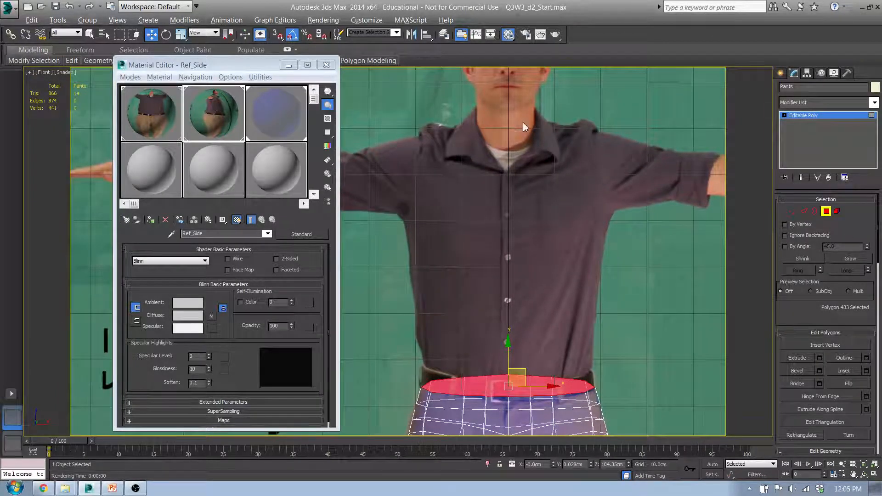
pyautogui.moveTo(524, 189); pyautogui.dragTo(528, 210, button='middle')
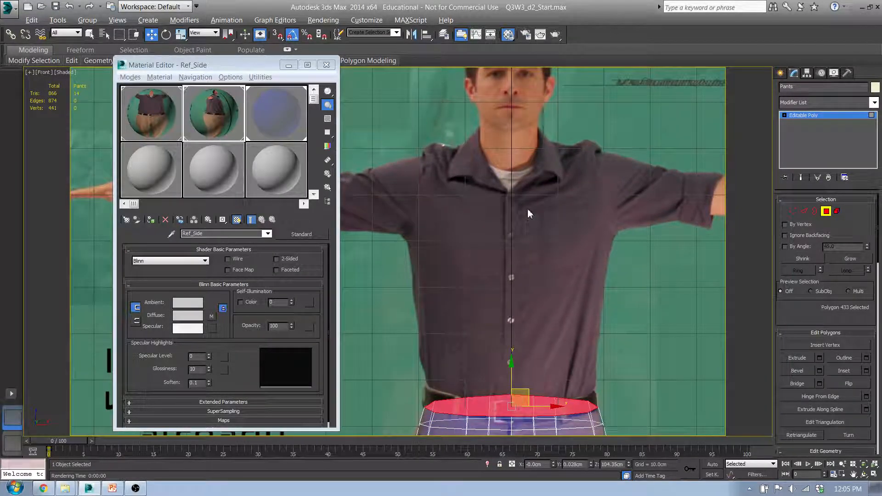
pyautogui.moveTo(526, 390); pyautogui.dragTo(512, 330, button='middle')
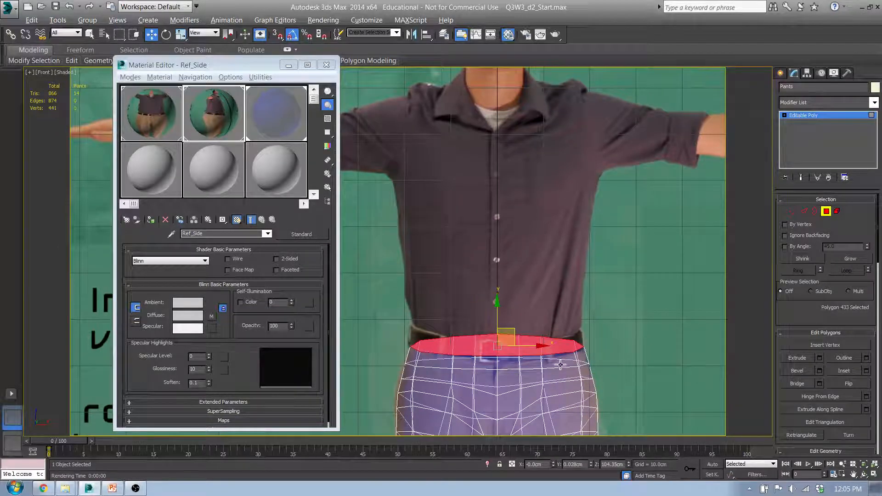
pyautogui.moveTo(439, 277); pyautogui.dragTo(476, 314, button='middle')
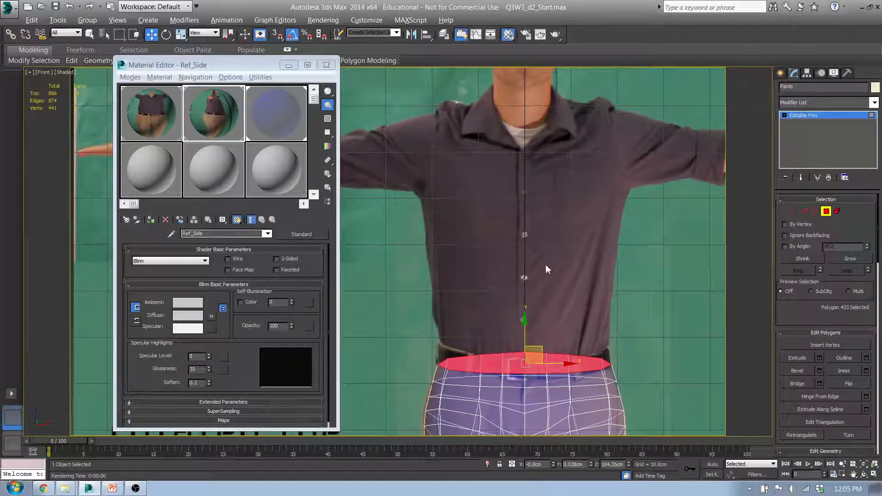
pyautogui.scroll(-5, 614, 201)
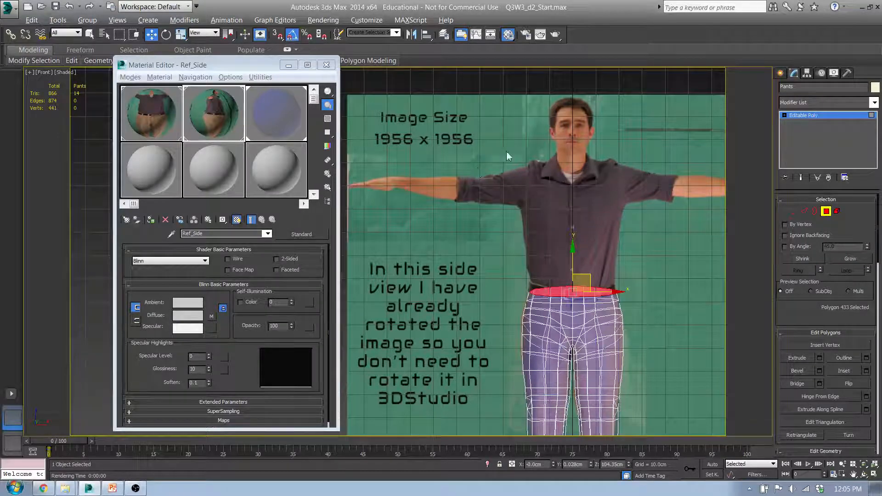
pyautogui.moveTo(624, 260); pyautogui.dragTo(565, 320, button='middle')
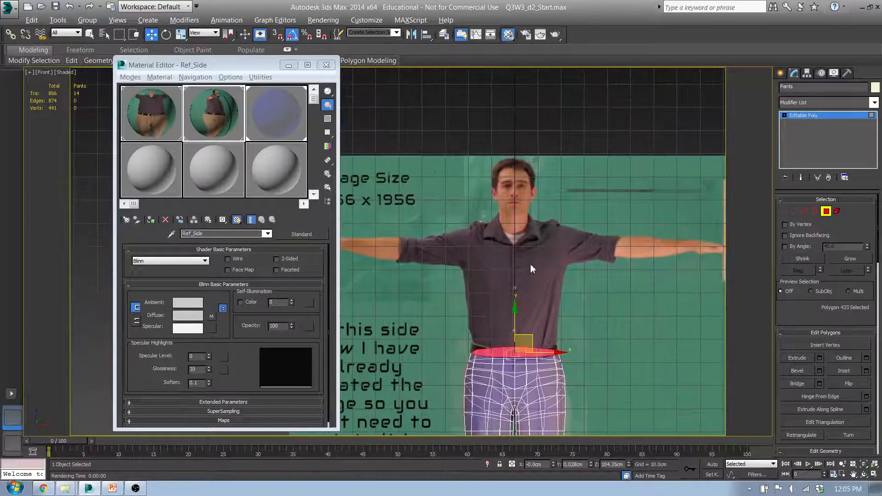
pyautogui.scroll(3, 531, 266)
pyautogui.moveTo(530, 275); pyautogui.dragTo(513, 231, button='middle')
pyautogui.moveTo(536, 274); pyautogui.dragTo(547, 254, button='middle')
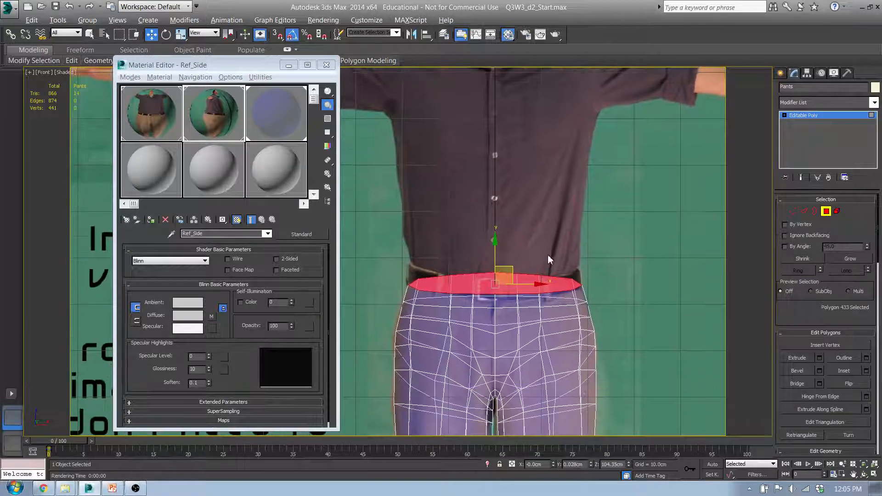
# Extrude the waist cap upward in the left view, limiting the height to the upper edge of the reference belt
pyautogui.press('l')
pyautogui.scroll(-4, 533, 267)
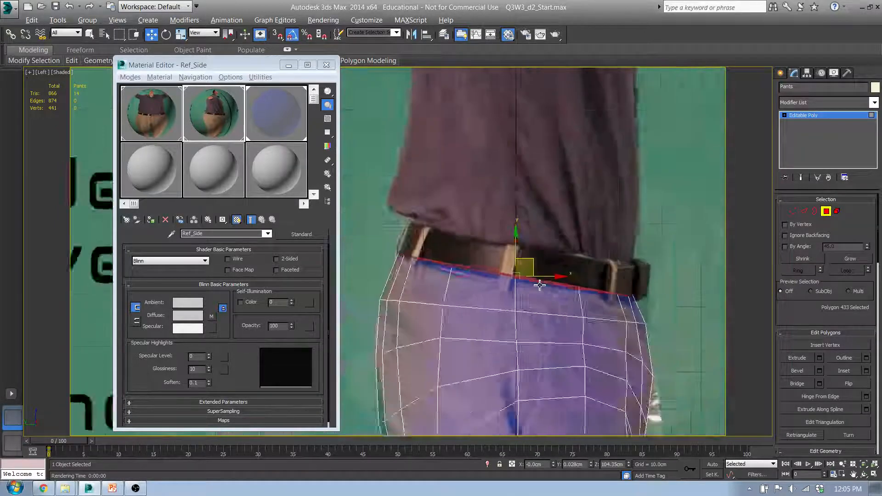
pyautogui.click(819, 358)
pyautogui.moveTo(502, 296); pyautogui.dragTo(548, 236, button='middle')
pyautogui.scroll(2, 578, 283)
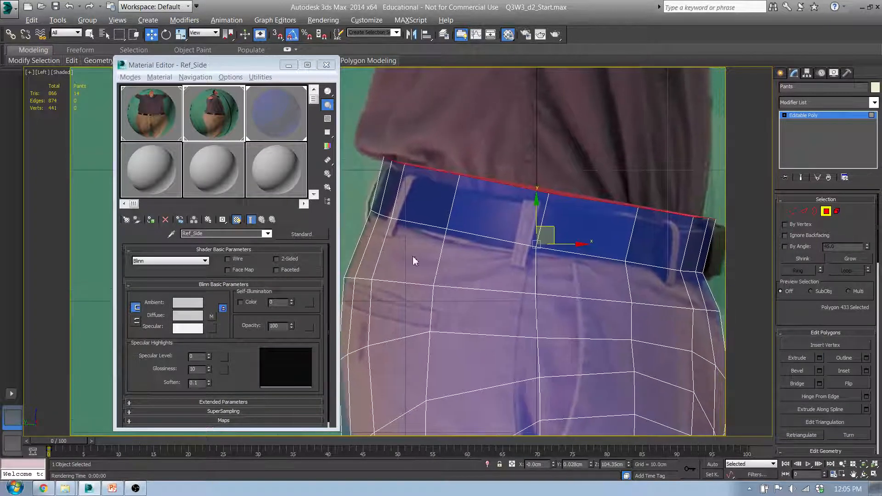
pyautogui.moveTo(405, 272); pyautogui.dragTo(402, 371)
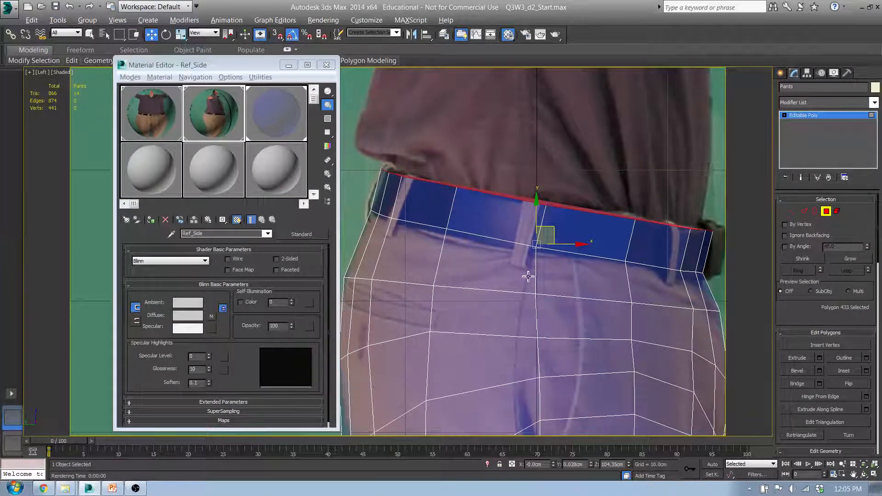
pyautogui.moveTo(528, 276); pyautogui.dragTo(533, 299, button='middle')
# Scale the extruded cap slightly and shift it to fit the upper edge of the belt in the side reference
pyautogui.press('r')
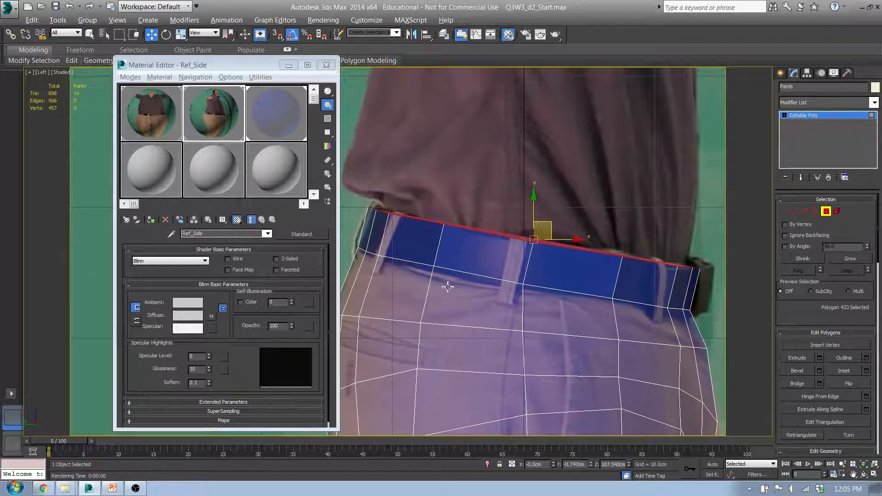
pyautogui.moveTo(541, 235); pyautogui.dragTo(532, 237)
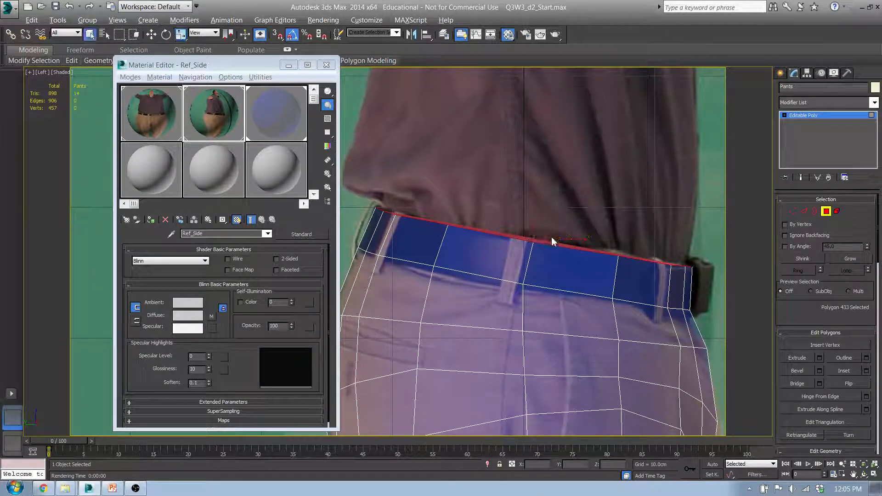
pyautogui.press('w')
pyautogui.moveTo(553, 227); pyautogui.dragTo(551, 225)
pyautogui.moveTo(387, 208); pyautogui.dragTo(408, 229, button='middle')
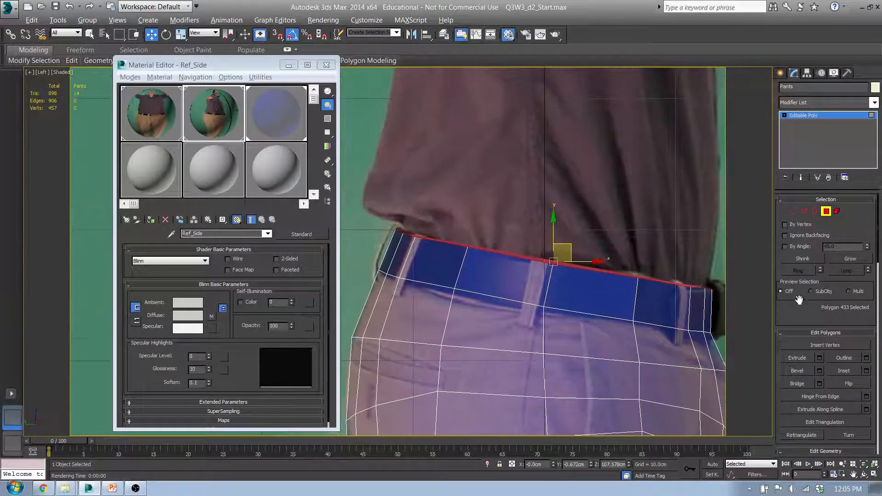
# Extrude the waist cap upward once more to add a band above the belt at the bottom of the shirt
pyautogui.click(820, 358)
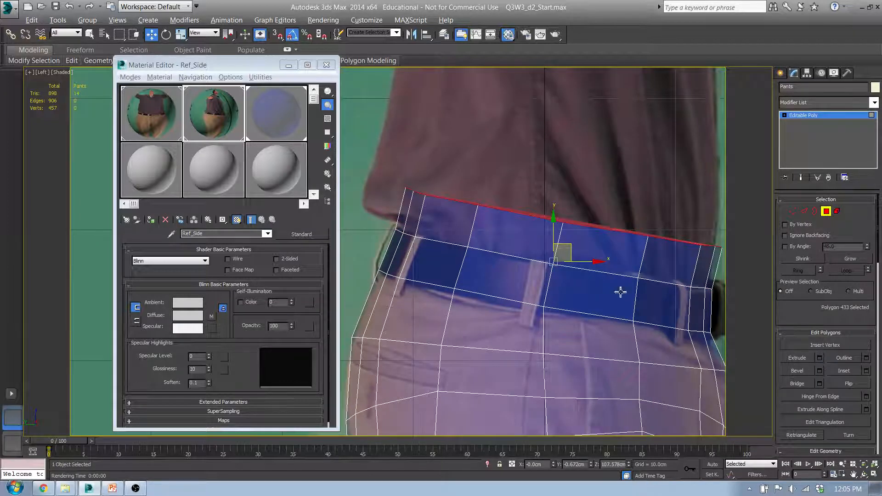
pyautogui.moveTo(595, 262); pyautogui.dragTo(544, 254, button='middle')
pyautogui.moveTo(574, 213); pyautogui.dragTo(584, 257, button='middle')
# Rotate the cap of the new shirt band in the left view until it lies level
pyautogui.press('e')
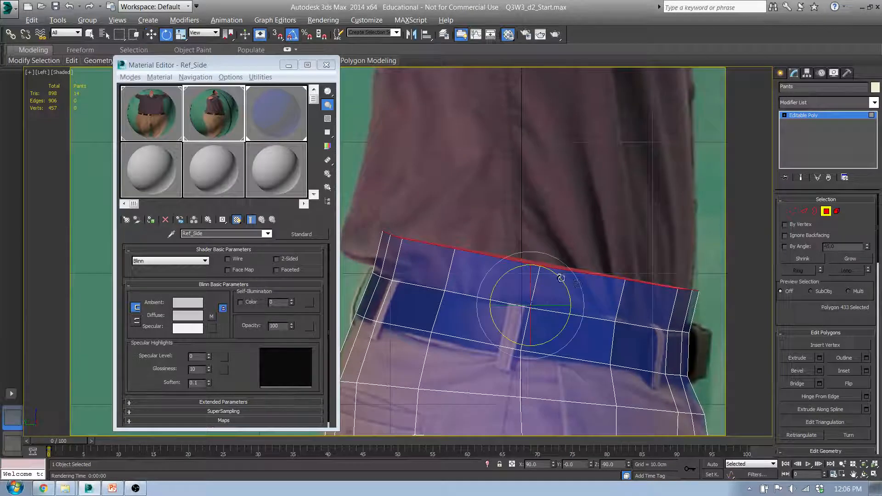
pyautogui.moveTo(566, 284); pyautogui.dragTo(564, 279)
pyautogui.hotkey('ctrl', 'z')
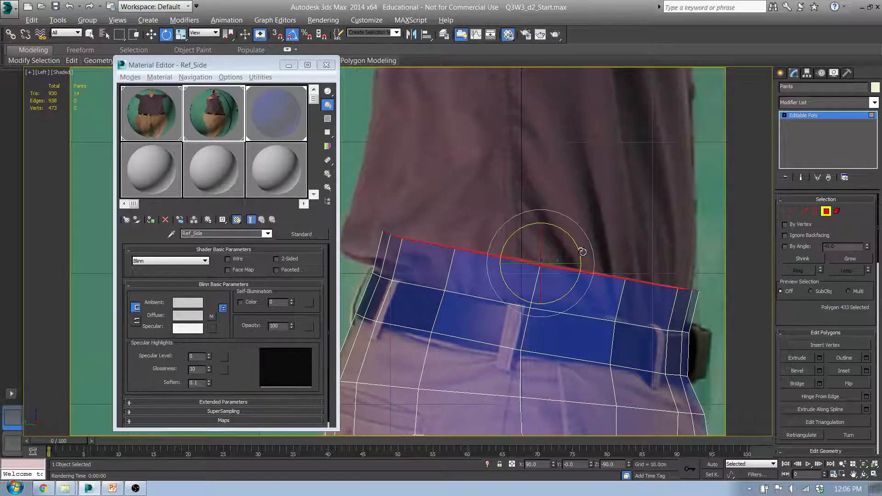
pyautogui.moveTo(580, 251); pyautogui.dragTo(554, 236)
pyautogui.press('w')
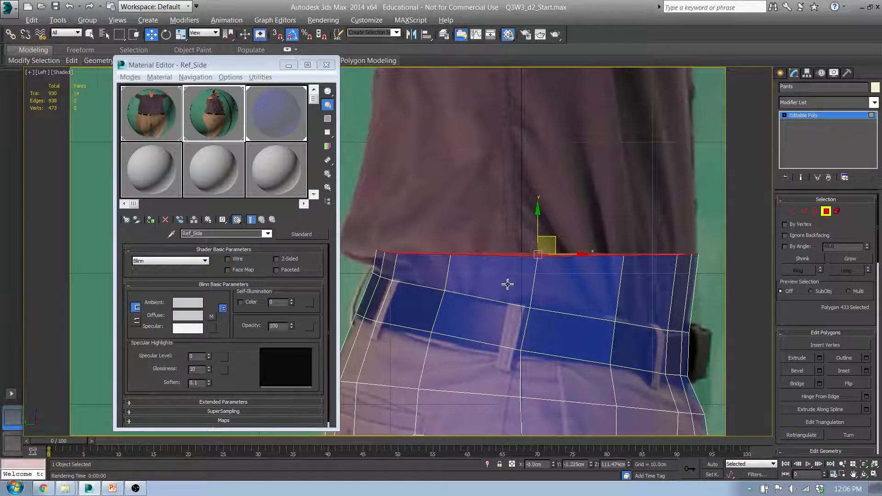
pyautogui.moveTo(508, 284); pyautogui.dragTo(481, 339, button='middle')
pyautogui.moveTo(594, 308); pyautogui.dragTo(471, 250, button='middle')
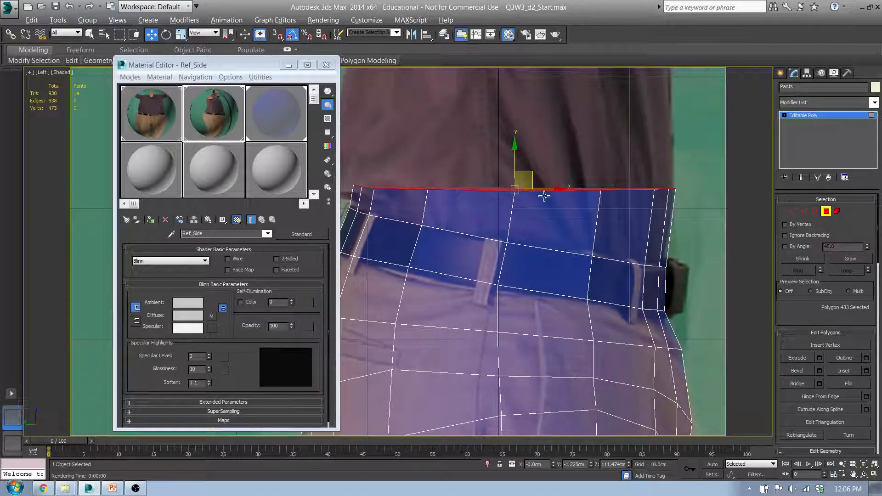
pyautogui.moveTo(543, 194); pyautogui.dragTo(544, 266, button='middle')
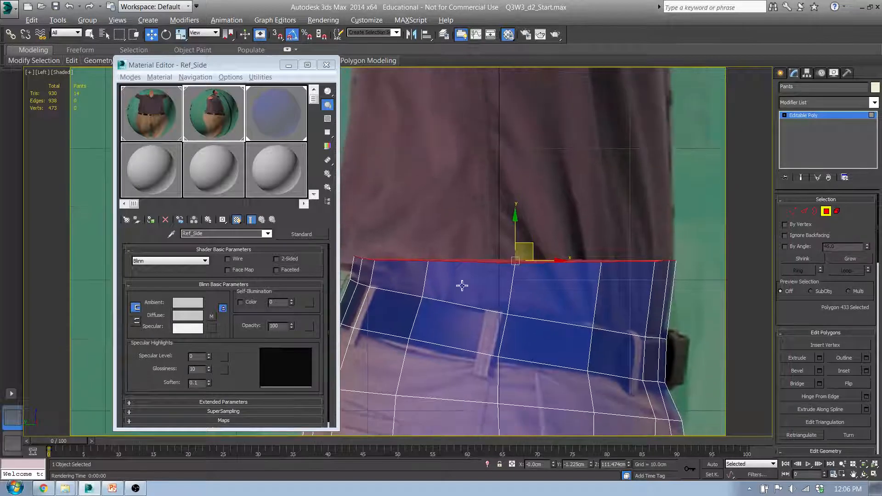
pyautogui.click(792, 213)
pyautogui.scroll(-2, 561, 301)
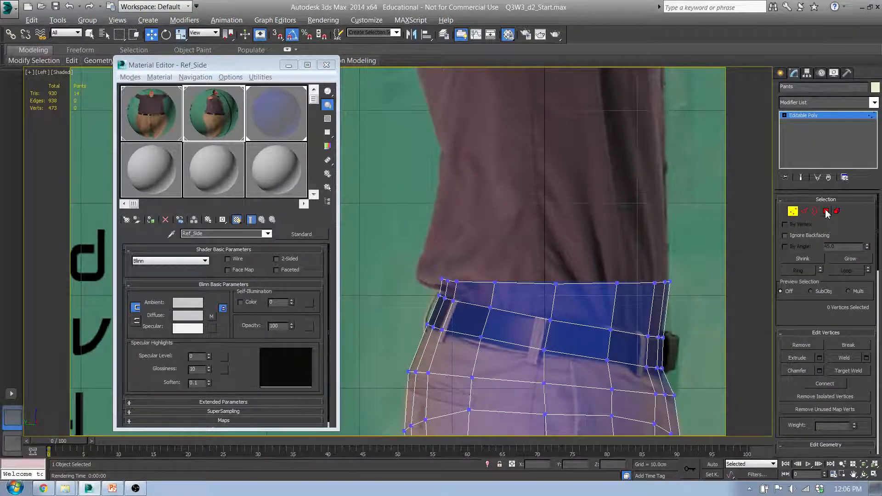
# Select the complete ring of polygons that forms the belt around the waist
pyautogui.moveTo(632, 355); pyautogui.dragTo(577, 342, button='middle')
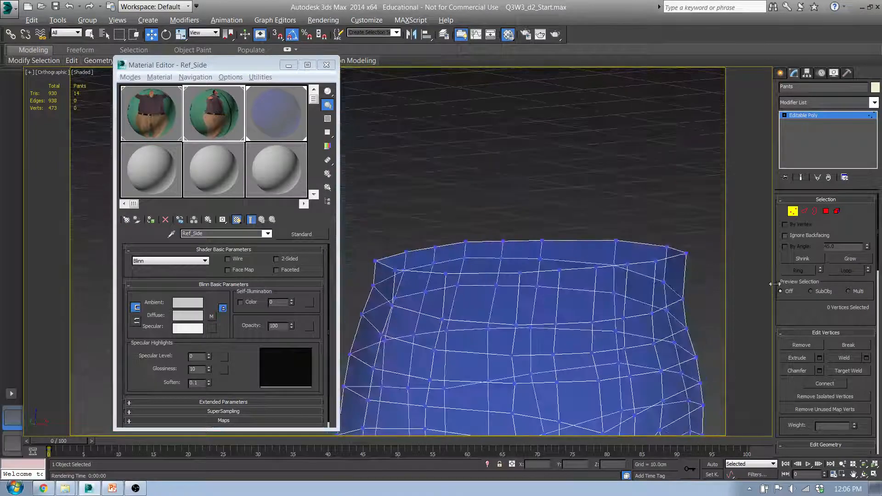
pyautogui.click(825, 211)
pyautogui.click(611, 342)
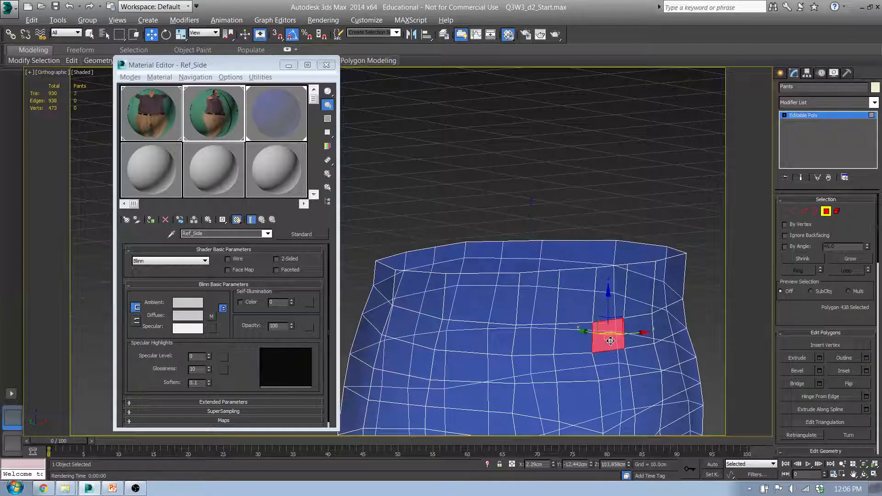
pyautogui.keyDown('shift'); pyautogui.click(589, 342); pyautogui.keyUp('shift')
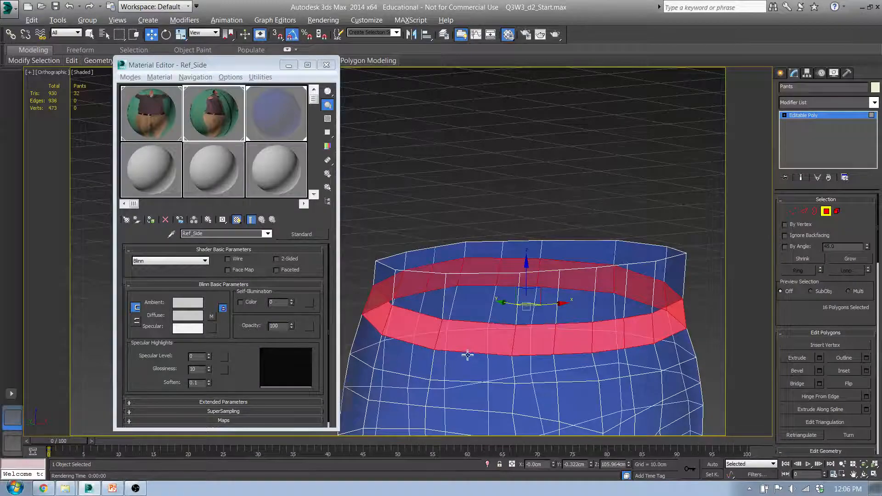
# Extrude the belt polygon ring slightly outward with the Local Normal extrusion type to give the belt a little thickness
pyautogui.keyDown('alt'); pyautogui.moveTo(467, 355); pyautogui.dragTo(490, 320, button='middle'); pyautogui.keyUp('alt')
pyautogui.scroll(4, 539, 301)
pyautogui.keyDown('alt'); pyautogui.moveTo(583, 353); pyautogui.dragTo(540, 357, button='middle'); pyautogui.keyUp('alt')
pyautogui.moveTo(657, 352); pyautogui.dragTo(598, 315, button='middle')
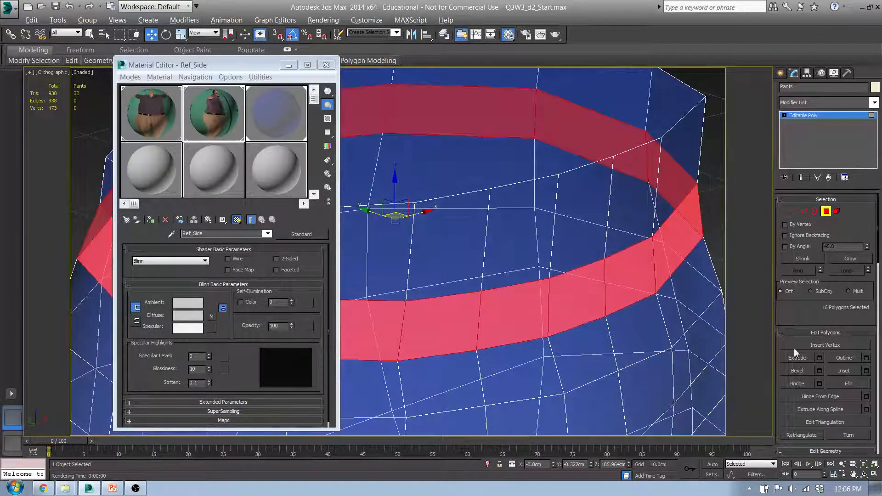
pyautogui.moveTo(638, 264); pyautogui.dragTo(610, 310, button='middle')
pyautogui.scroll(2, 615, 313)
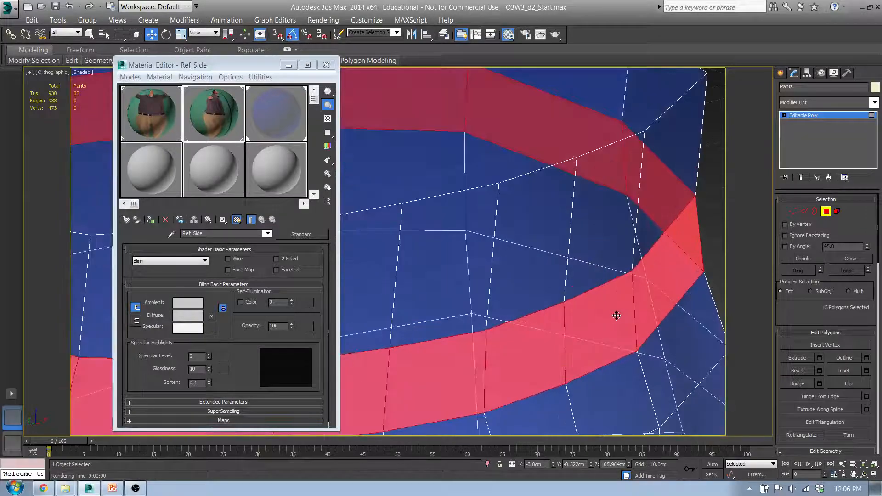
pyautogui.press('l')
pyautogui.scroll(-2, 638, 281)
pyautogui.moveTo(673, 238); pyautogui.dragTo(563, 292, button='middle')
pyautogui.scroll(4, 576, 285)
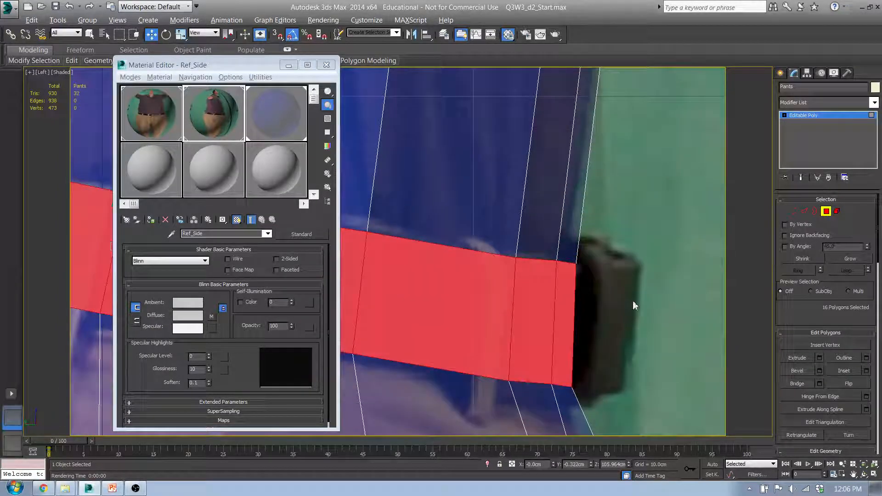
pyautogui.scroll(-1, 708, 352)
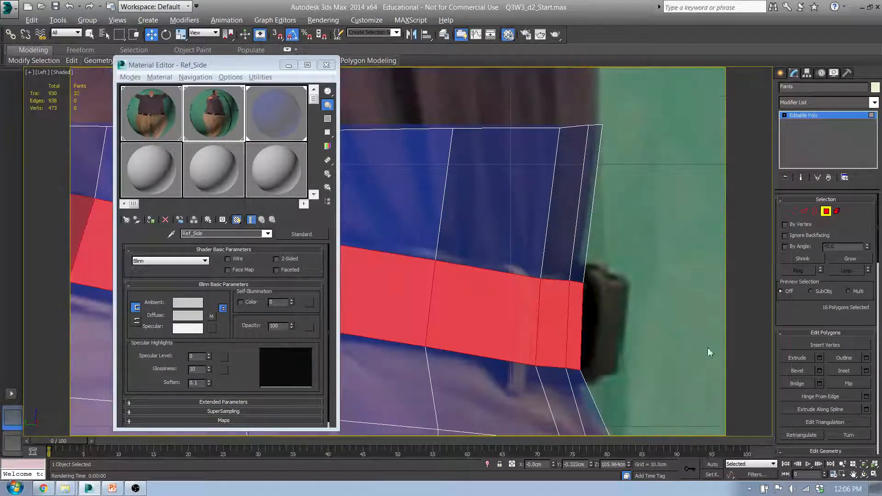
pyautogui.click(820, 360)
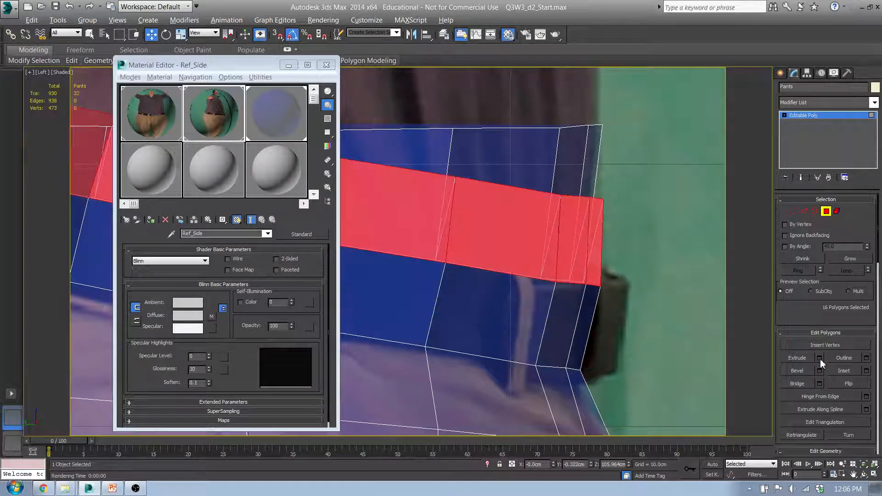
pyautogui.click(417, 261)
pyautogui.click(434, 279)
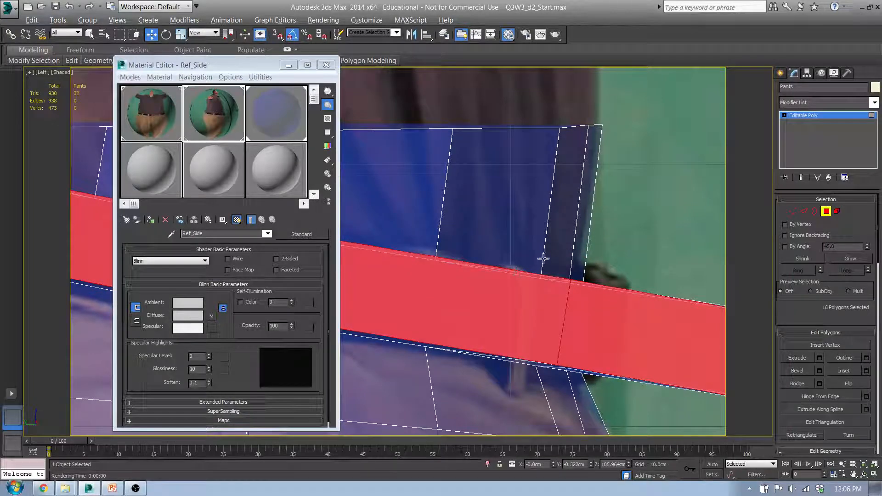
pyautogui.hotkey('ctrl', 'z')
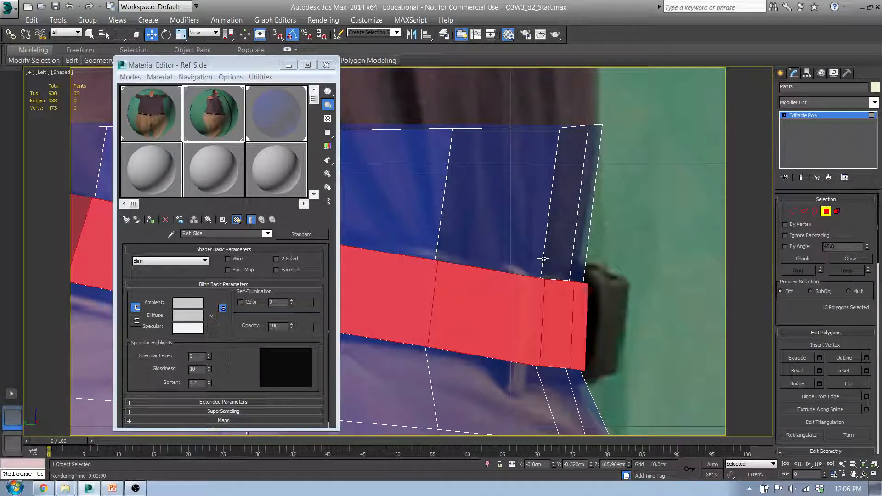
pyautogui.keyDown('alt'); pyautogui.moveTo(520, 253); pyautogui.dragTo(532, 265, button='middle'); pyautogui.keyUp('alt')
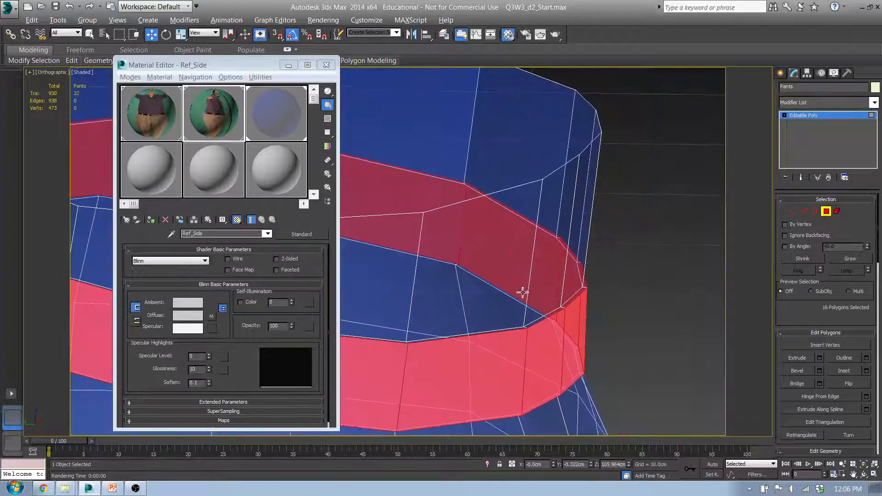
pyautogui.click(483, 265)
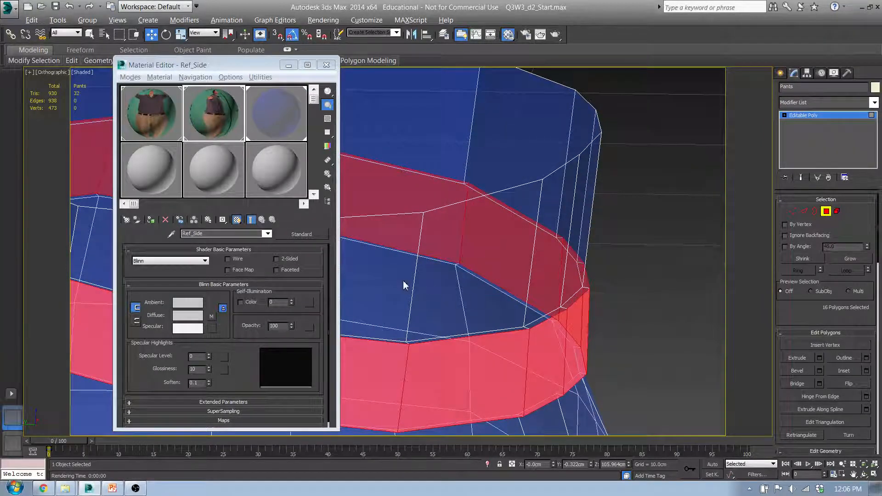
# Move the middle belt vertex column and the one behind it in the left view to follow the belt in the side reference
pyautogui.keyDown('alt'); pyautogui.moveTo(470, 350); pyautogui.dragTo(553, 331, button='middle'); pyautogui.keyUp('alt')
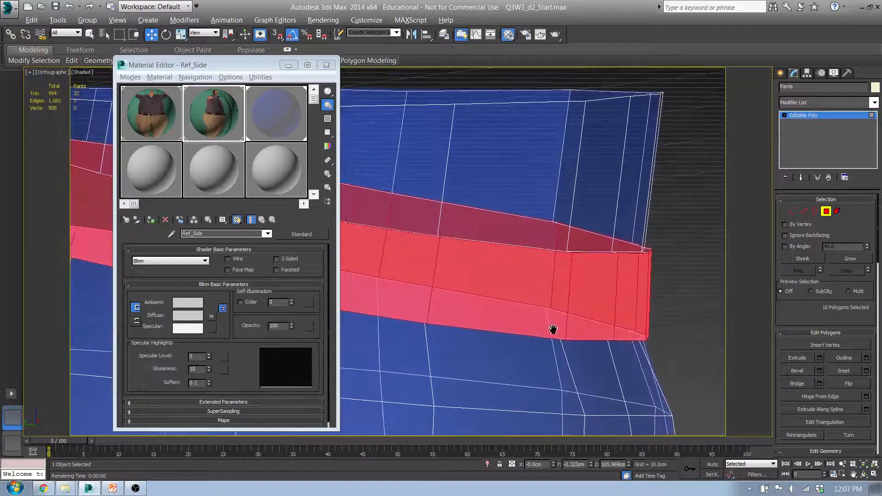
pyautogui.press('l')
pyautogui.scroll(-4, 535, 301)
pyautogui.moveTo(536, 302)
pyautogui.mouseDown(button='middle')
pyautogui.moveTo(632, 394)
pyautogui.moveTo(545, 296)
pyautogui.mouseUp(button='middle')
pyautogui.scroll(3, 542, 292)
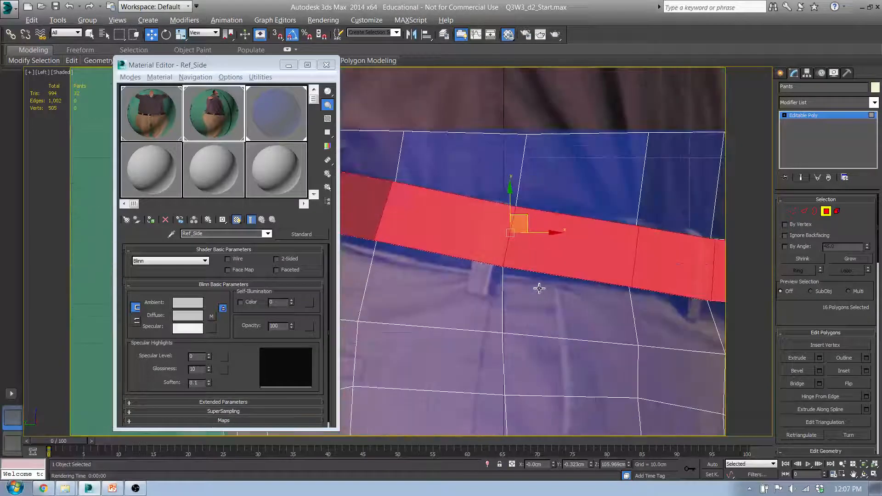
pyautogui.click(793, 211)
pyautogui.moveTo(514, 259); pyautogui.dragTo(579, 242, button='middle')
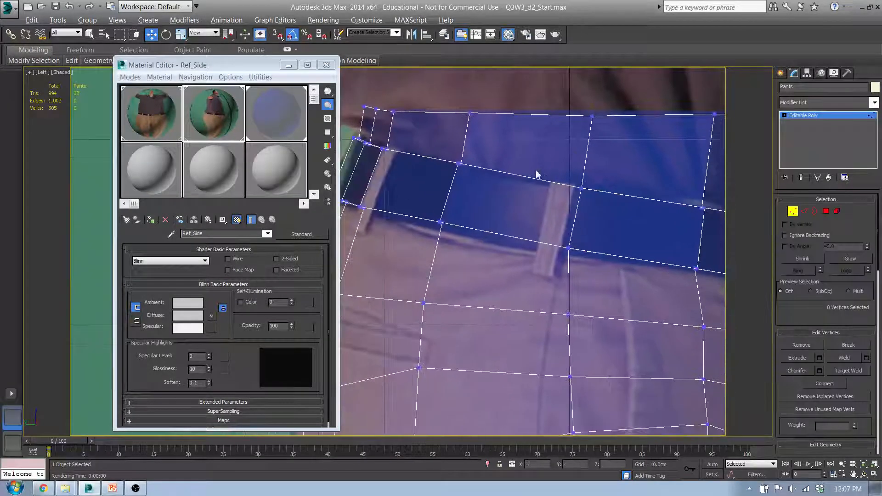
pyautogui.moveTo(536, 171); pyautogui.dragTo(626, 271)
pyautogui.moveTo(593, 203); pyautogui.dragTo(590, 206)
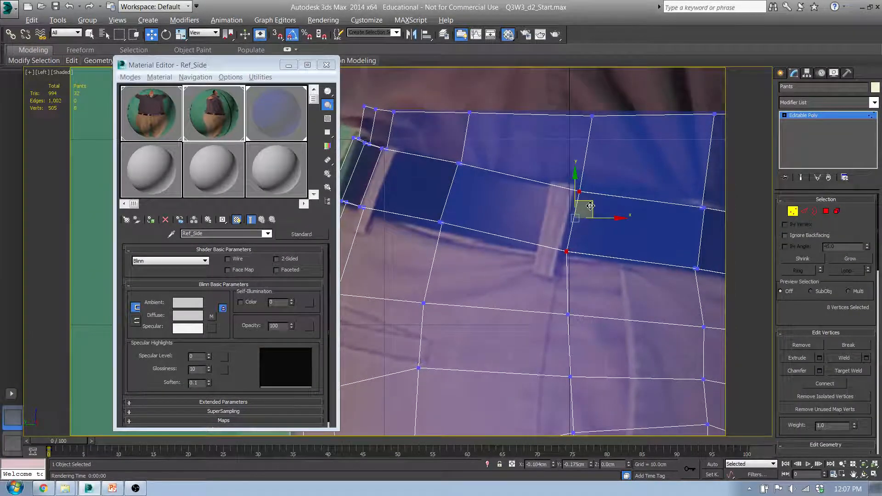
pyautogui.moveTo(414, 162); pyautogui.dragTo(514, 232)
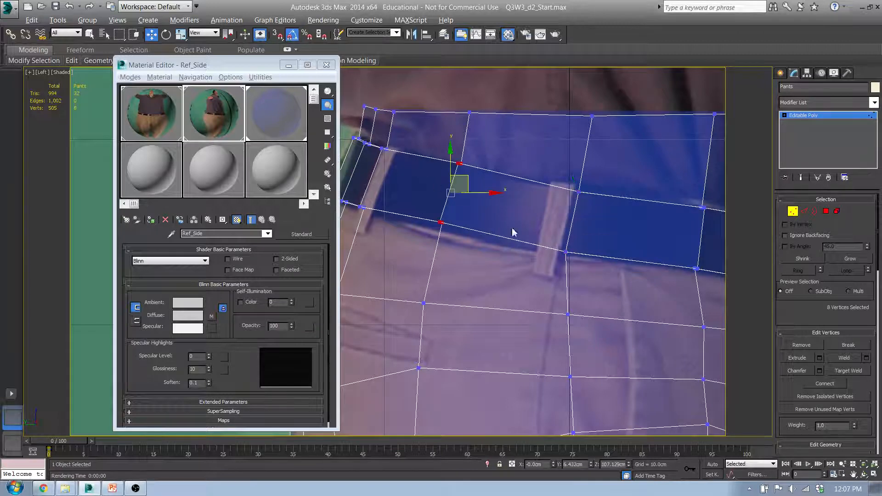
pyautogui.moveTo(470, 179); pyautogui.dragTo(468, 186)
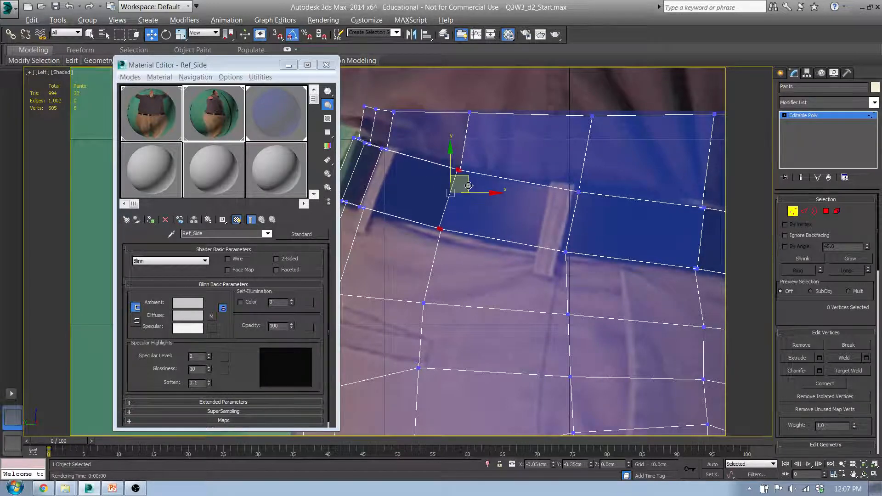
# Adjust the two belt vertex columns nearer the front of the body to match the belt's slope in the side reference
pyautogui.scroll(-2, 611, 202)
pyautogui.moveTo(650, 204); pyautogui.dragTo(495, 202, button='middle')
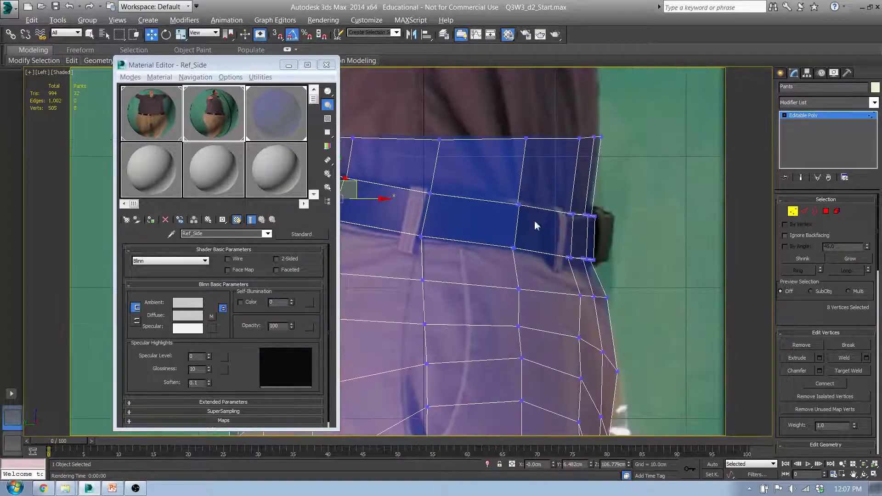
pyautogui.scroll(2, 536, 225)
pyautogui.moveTo(522, 269); pyautogui.dragTo(535, 273)
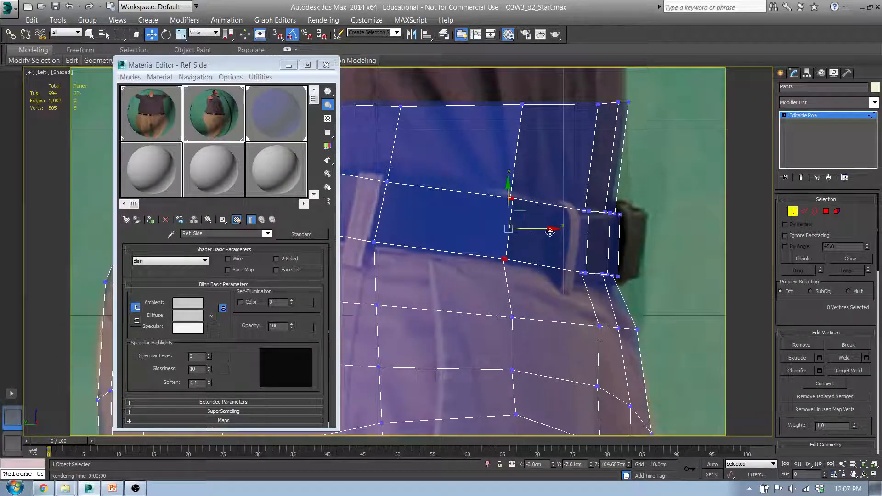
pyautogui.moveTo(566, 197); pyautogui.dragTo(595, 276)
pyautogui.scroll(2, 588, 207)
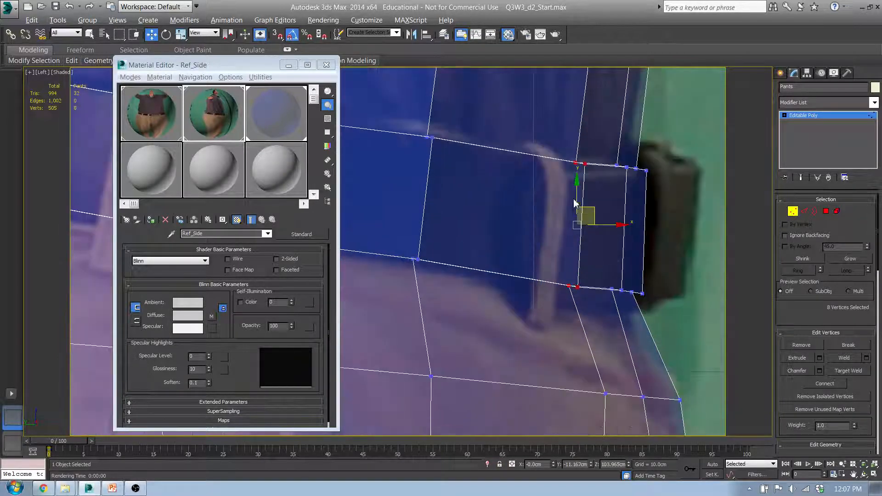
pyautogui.moveTo(590, 210); pyautogui.dragTo(590, 208)
# Select only the top cap polygon of the shirt band in the front view, deselecting the surrounding side polygons
pyautogui.scroll(-5, 590, 209)
pyautogui.moveTo(519, 253); pyautogui.dragTo(571, 297, button='middle')
pyautogui.scroll(-1, 571, 297)
pyautogui.press('f')
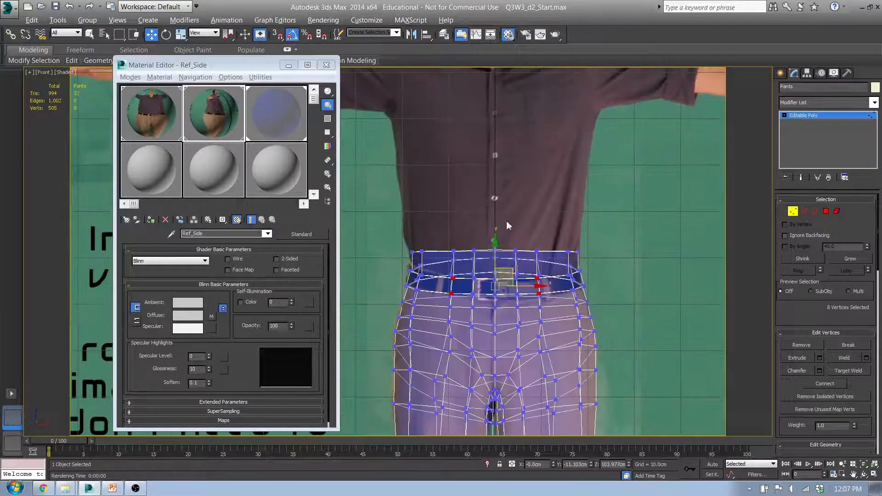
pyautogui.moveTo(508, 227); pyautogui.dragTo(531, 211, button='middle')
pyautogui.click(826, 212)
pyautogui.moveTo(481, 203); pyautogui.dragTo(508, 207)
pyautogui.moveTo(667, 244); pyautogui.dragTo(668, 244)
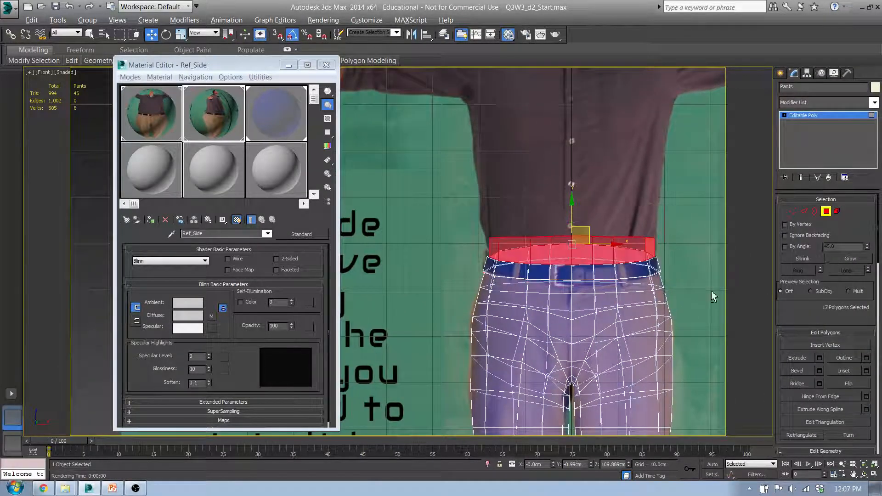
pyautogui.keyDown('alt'); pyautogui.moveTo(486, 259); pyautogui.dragTo(454, 249); pyautogui.keyUp('alt')
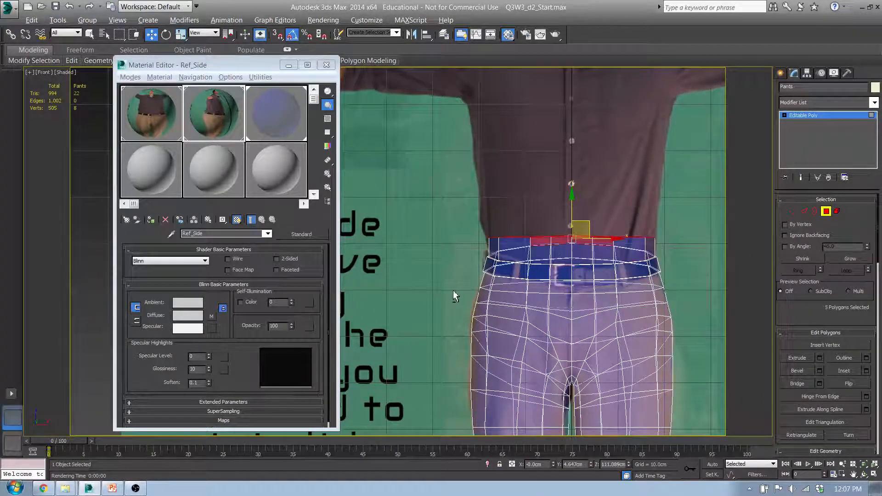
pyautogui.keyDown('alt'); pyautogui.moveTo(453, 290); pyautogui.dragTo(662, 244); pyautogui.keyUp('alt')
pyautogui.moveTo(596, 245); pyautogui.dragTo(595, 277, button='middle')
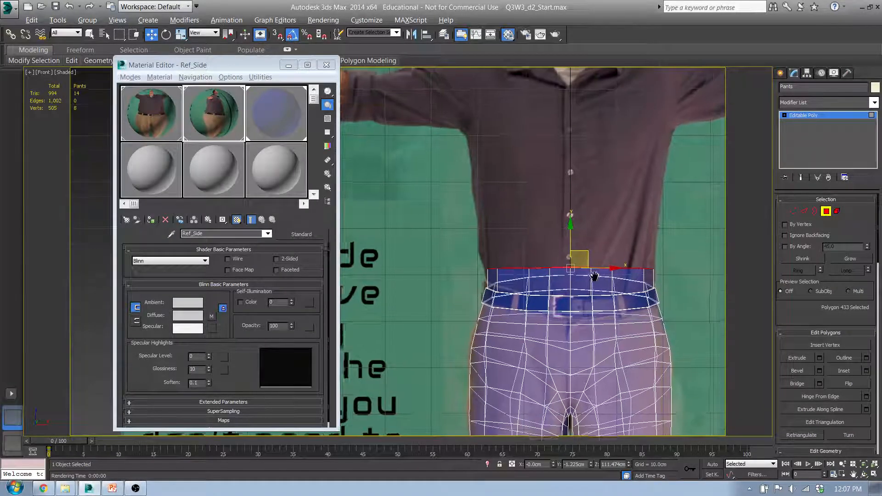
# Compare the torso in the side and front references, and examine the Chest topology slide in the PowerPoint presentation
pyautogui.press('l')
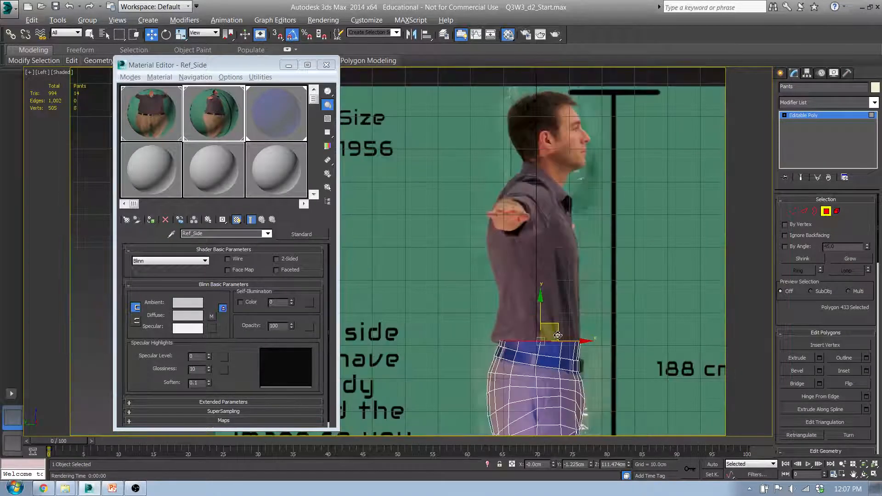
pyautogui.press('f')
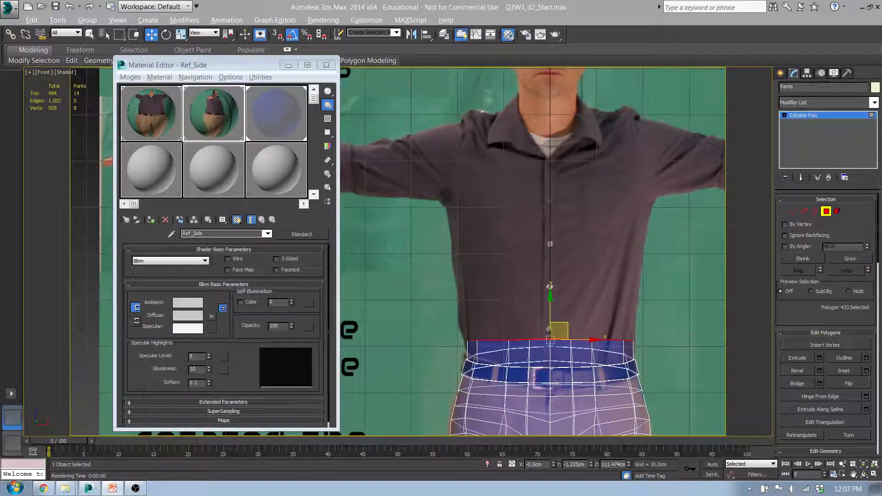
pyautogui.moveTo(0, 131); pyautogui.dragTo(181, 64)
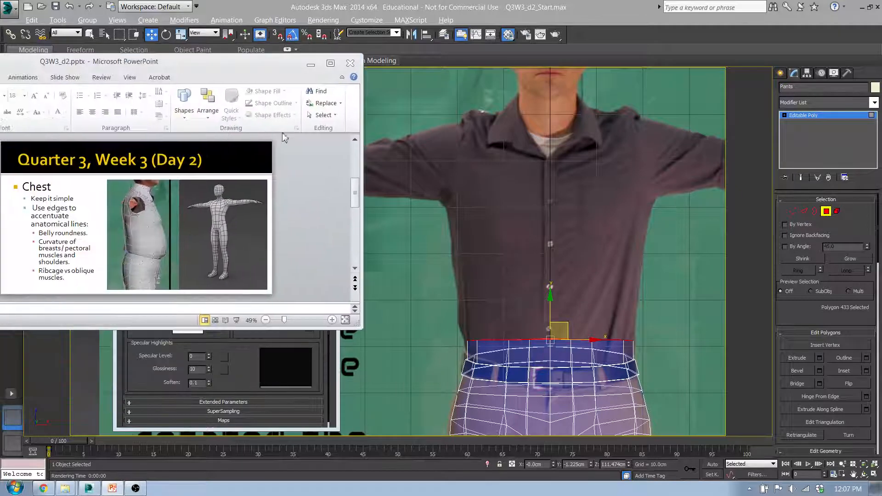
pyautogui.scroll(1, 231, 205)
pyautogui.scroll(-1, 230, 216)
pyautogui.doubleClick(222, 225)
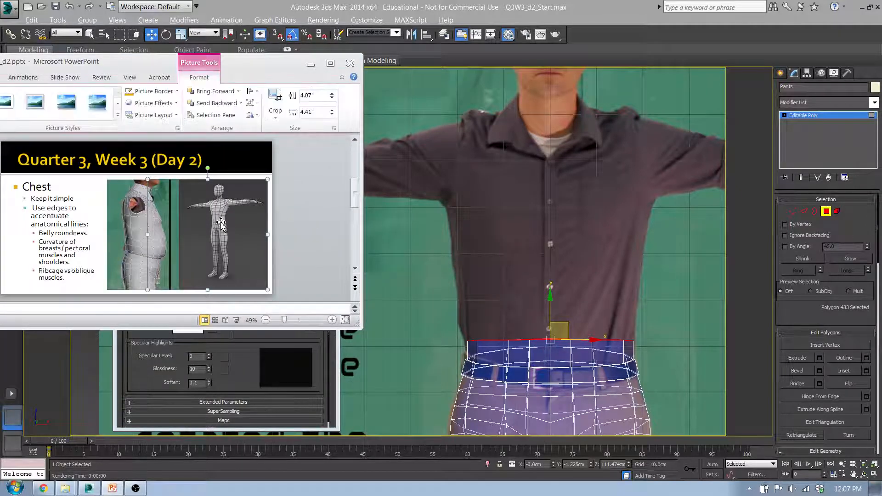
pyautogui.click(337, 63)
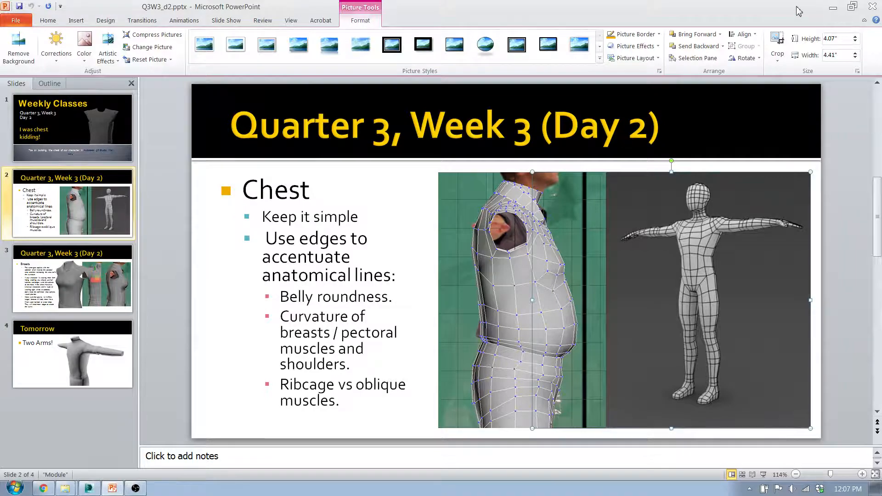
pyautogui.click(833, 8)
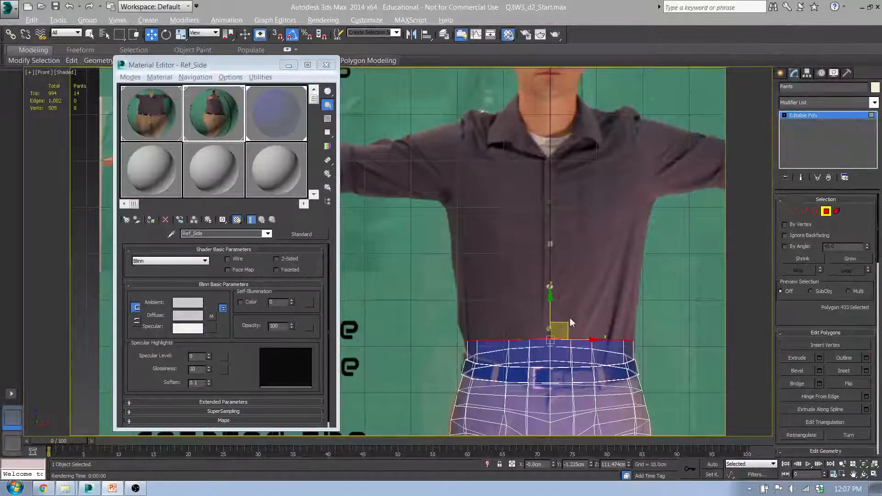
# Extrude the shirt band's cap polygon upward with the Group extrusion type to add a new torso section
pyautogui.moveTo(569, 323); pyautogui.dragTo(543, 284, button='middle')
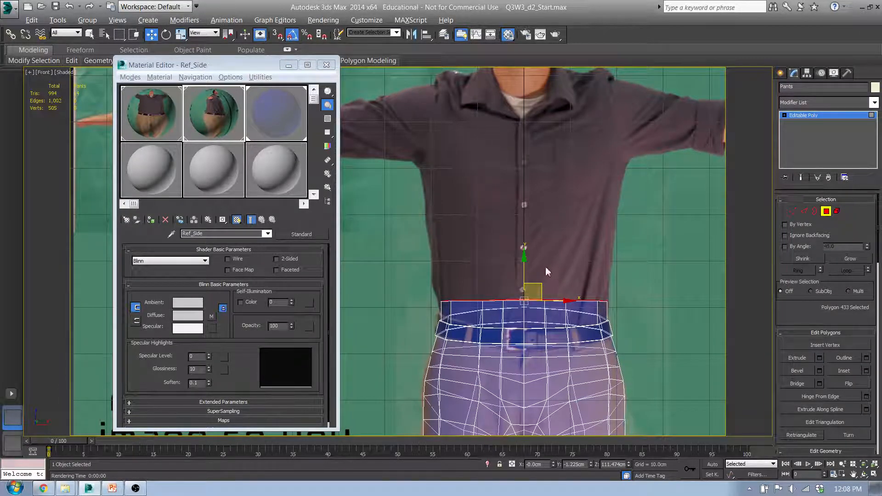
pyautogui.keyDown('alt'); pyautogui.moveTo(547, 271); pyautogui.dragTo(516, 250, button='middle'); pyautogui.keyUp('alt')
pyautogui.press('f')
pyautogui.moveTo(404, 269); pyautogui.dragTo(428, 250)
pyautogui.keyDown('alt'); pyautogui.moveTo(479, 228); pyautogui.dragTo(529, 218, button='middle'); pyautogui.keyUp('alt')
pyautogui.rightClick(419, 262)
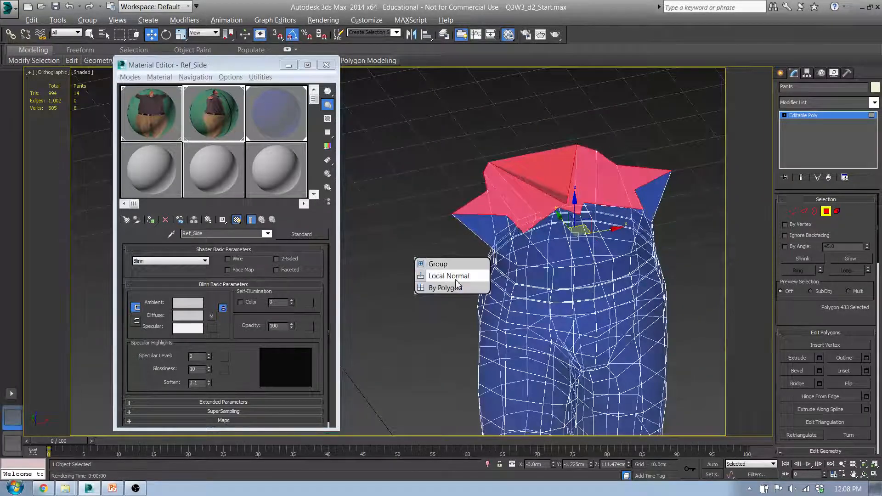
pyautogui.click(444, 265)
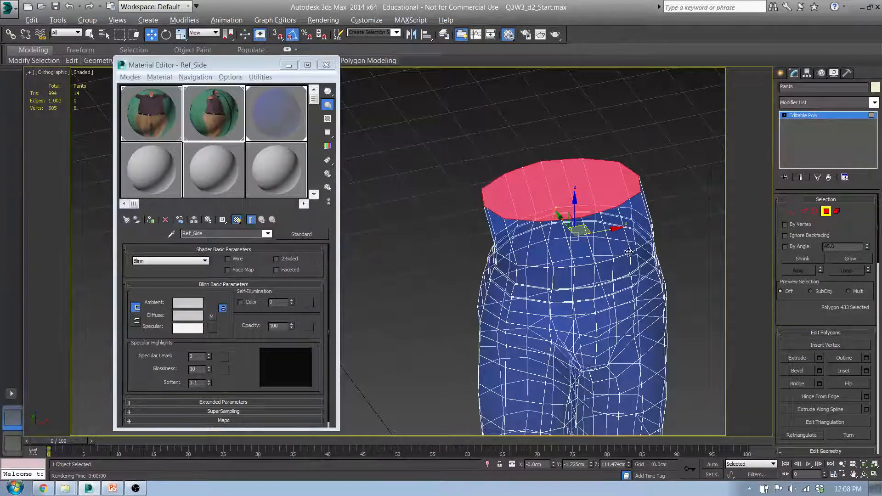
pyautogui.keyDown('alt'); pyautogui.moveTo(625, 254); pyautogui.dragTo(625, 174, button='middle'); pyautogui.keyUp('alt')
pyautogui.press('l')
pyautogui.hotkey('shift', 'e')
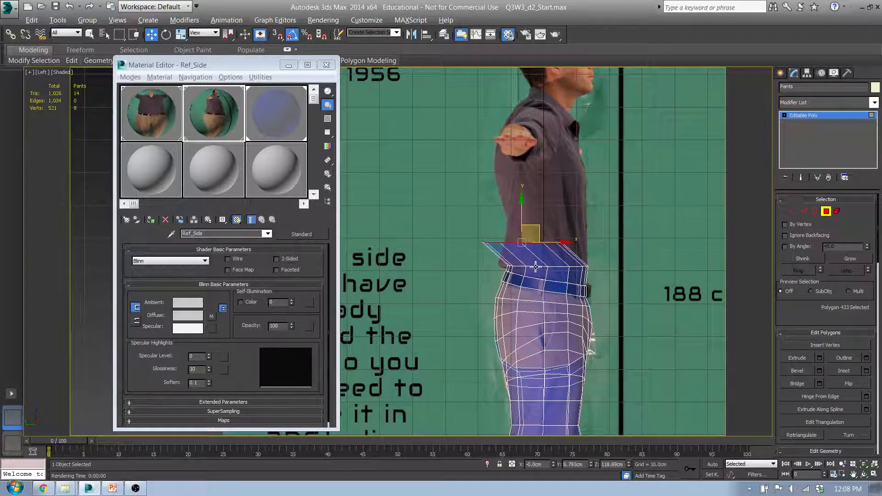
# Move the new cap up and forward over the torso in the left view, and scale it to the shirt's depth
pyautogui.scroll(3, 528, 207)
pyautogui.scroll(3, 528, 206)
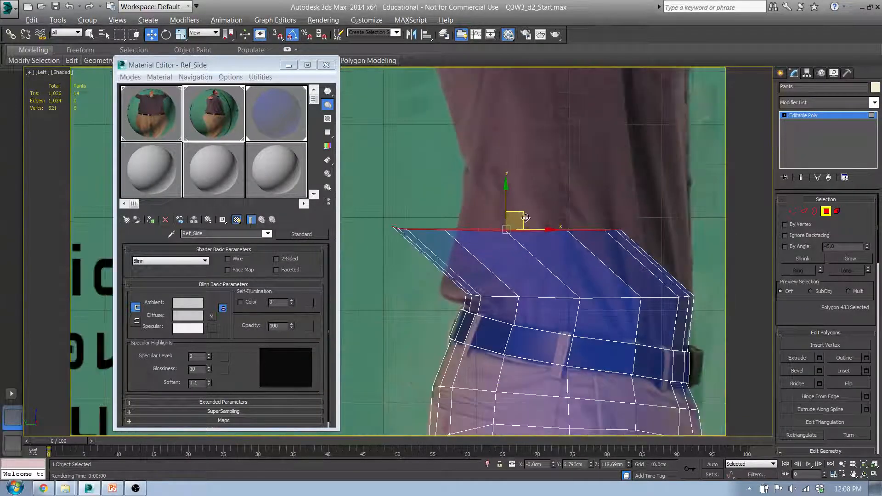
pyautogui.moveTo(524, 216); pyautogui.dragTo(595, 144)
pyautogui.press('r')
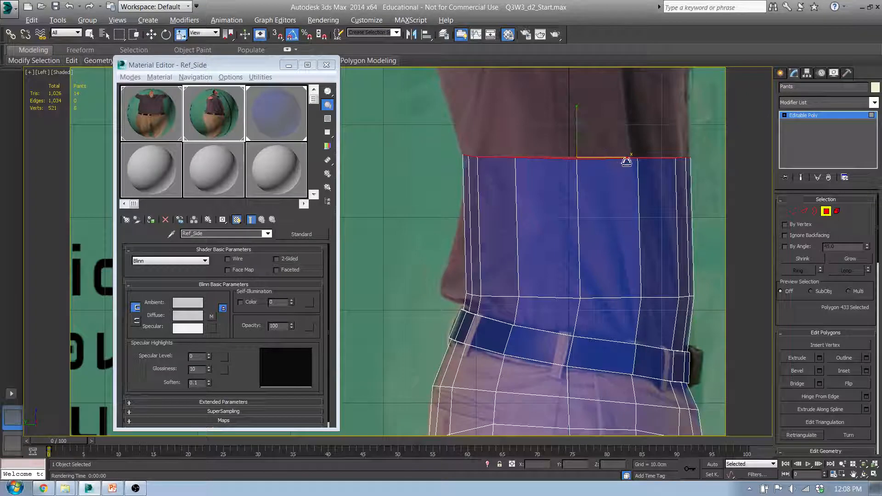
pyautogui.moveTo(626, 162); pyautogui.dragTo(627, 161)
# Scale the cap's width in the front view to match the sides of the shirt
pyautogui.moveTo(587, 209); pyautogui.dragTo(476, 199, button='middle')
pyautogui.press('f')
pyautogui.moveTo(520, 193); pyautogui.dragTo(524, 192)
pyautogui.press('w')
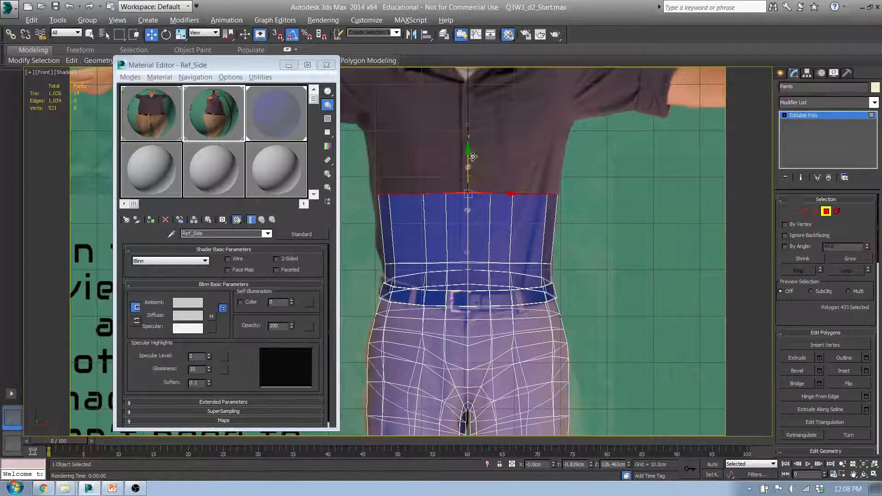
# Lower the torso section's cap polygon in the front and left views to shorten the new shirt band
pyautogui.moveTo(470, 163)
pyautogui.mouseDown()
pyautogui.moveTo(470, 146)
pyautogui.moveTo(469, 175)
pyautogui.mouseUp()
pyautogui.moveTo(467, 257); pyautogui.dragTo(475, 229, button='middle')
pyautogui.press('l')
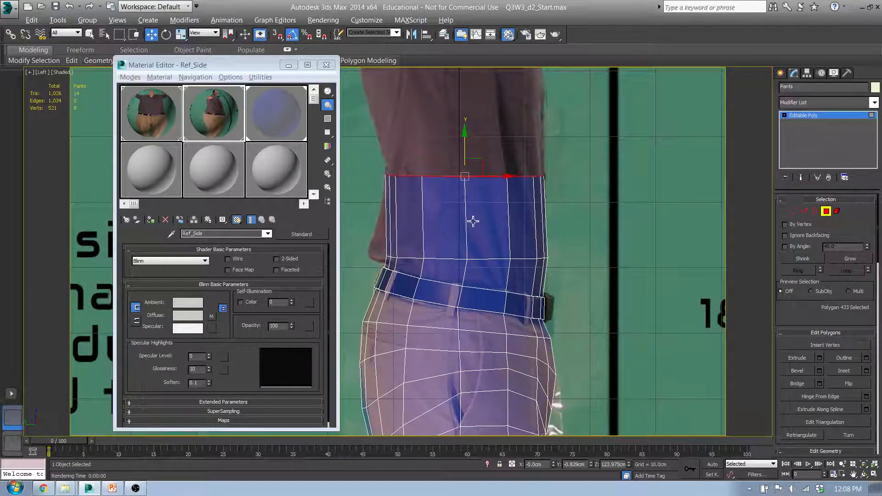
pyautogui.moveTo(466, 150); pyautogui.dragTo(468, 183)
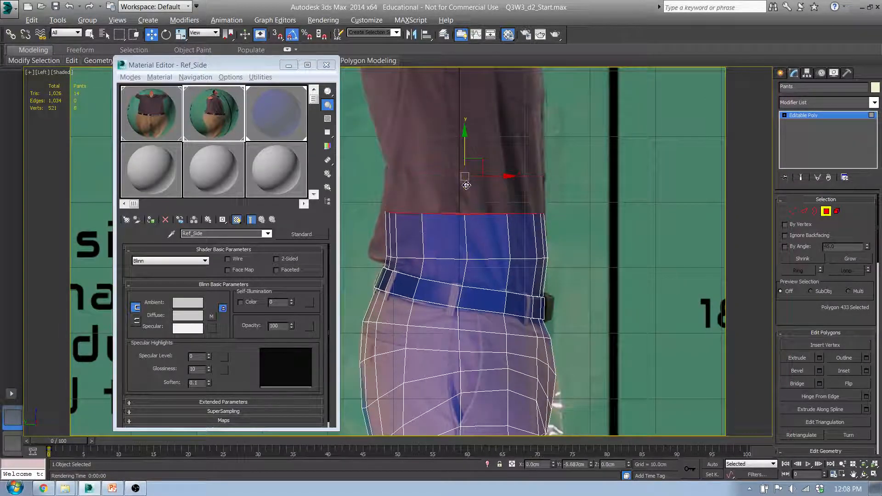
pyautogui.press('t')
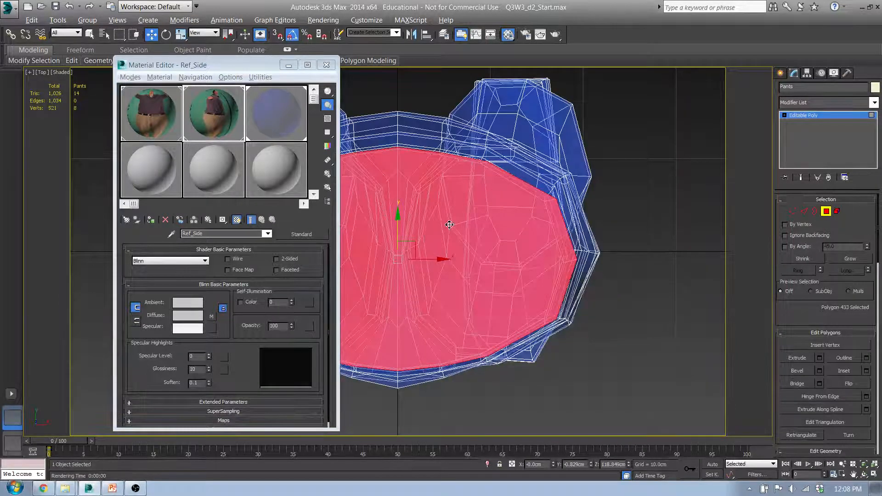
# Scale the cap's depth down in the left view and shift it slightly forward to fit the shirt's side profile
pyautogui.press('l')
pyautogui.moveTo(479, 240); pyautogui.dragTo(553, 206, button='middle')
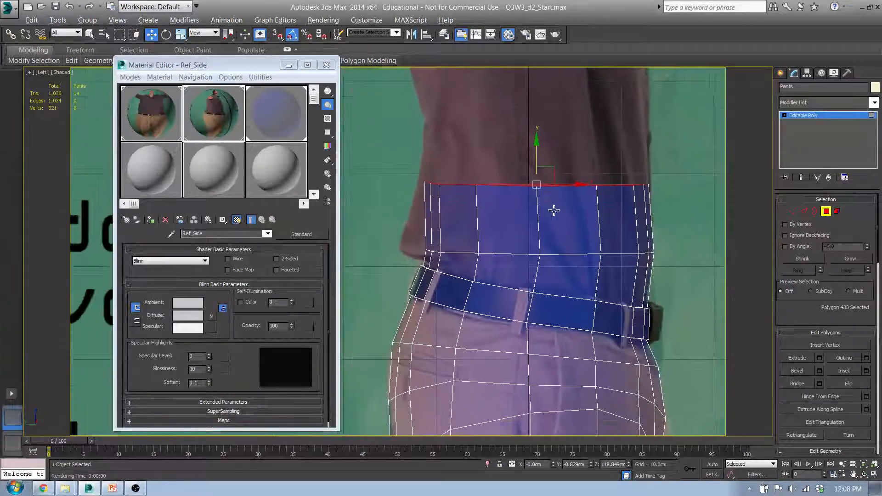
pyautogui.press('r')
pyautogui.moveTo(582, 185); pyautogui.dragTo(574, 186)
pyautogui.press('w')
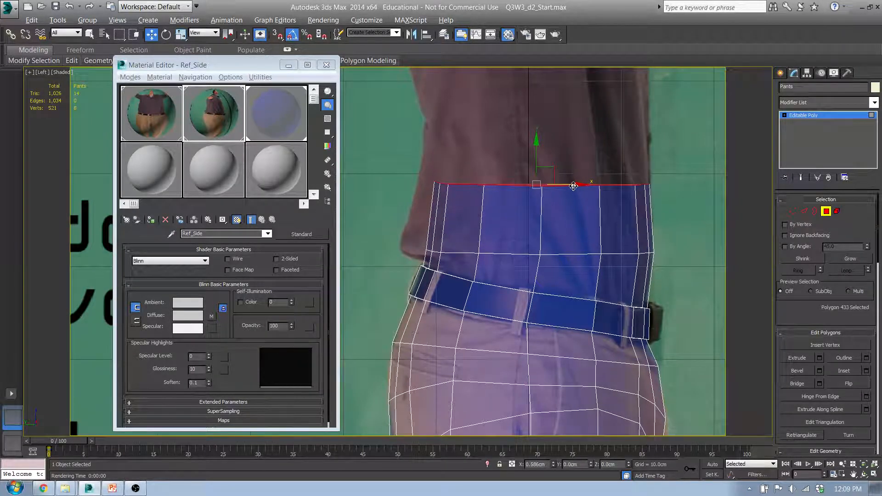
# Extrude the cap polygon upward into another torso section and slide it back over the shirt in the left view
pyautogui.scroll(-3, 574, 186)
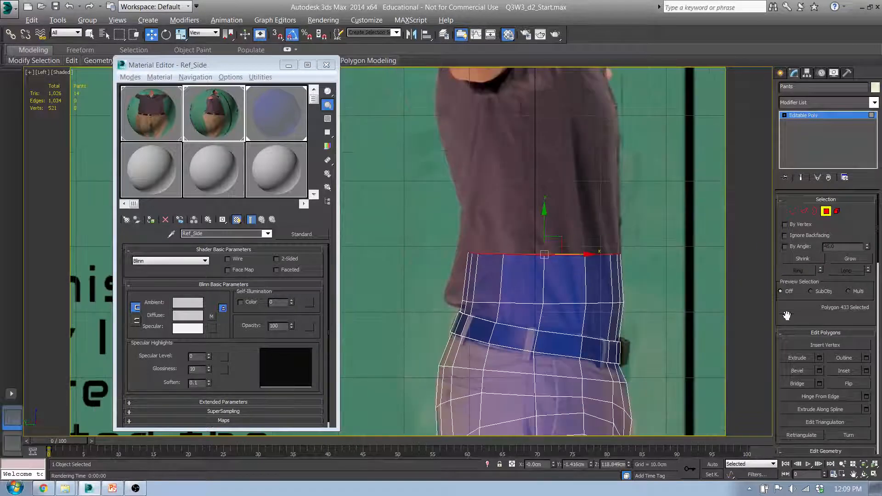
pyautogui.click(820, 358)
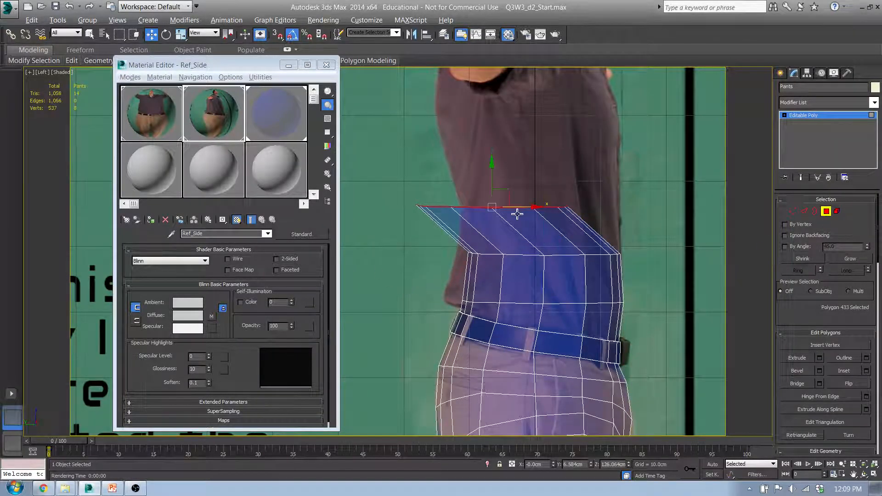
pyautogui.moveTo(522, 209); pyautogui.dragTo(575, 207)
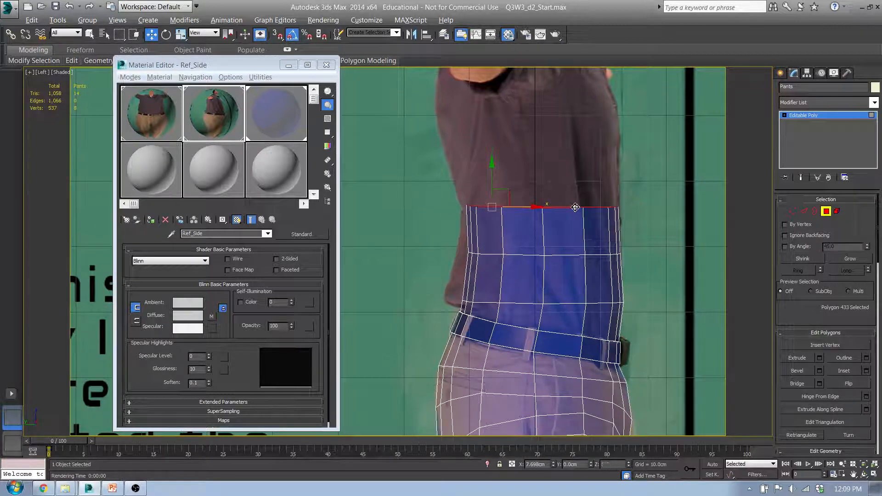
# Scale the newly extruded cap slightly wider in the front view to match the sides of the shirt
pyautogui.press('f')
pyautogui.press('r')
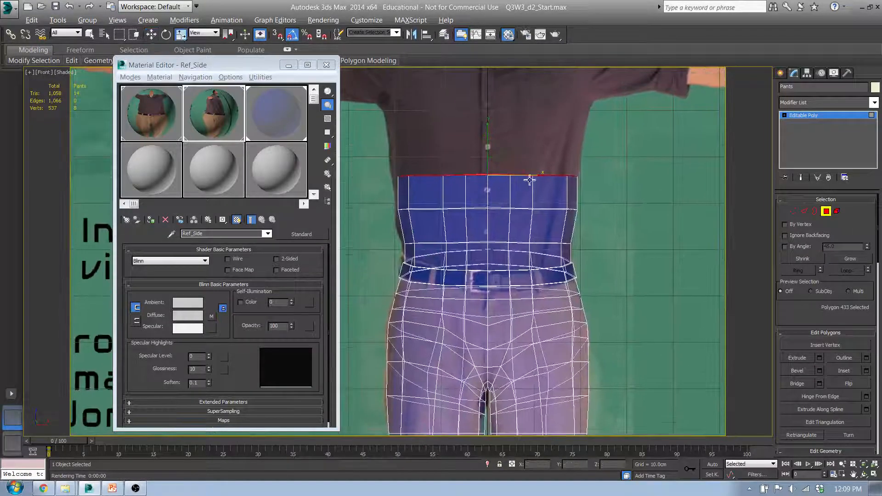
pyautogui.moveTo(530, 180); pyautogui.dragTo(537, 178)
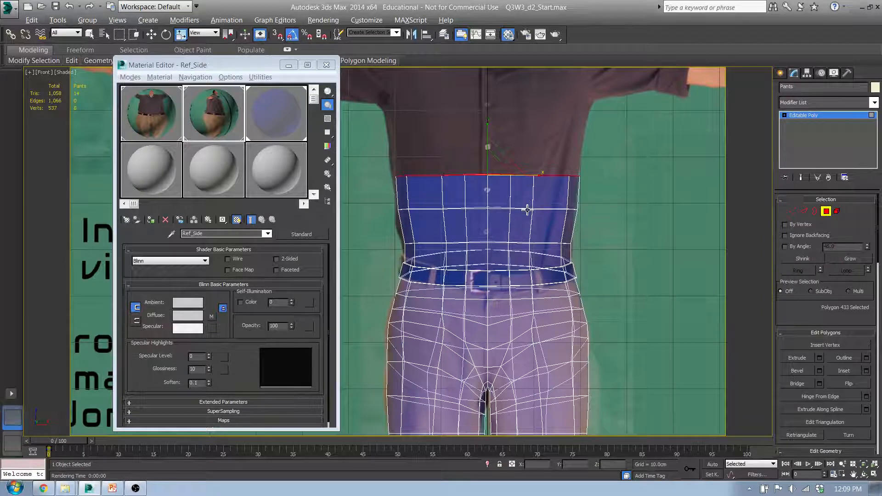
# Select the edge loop directly below the cap and narrow it horizontally in the front view to follow the shirt's waist
pyautogui.click(523, 195)
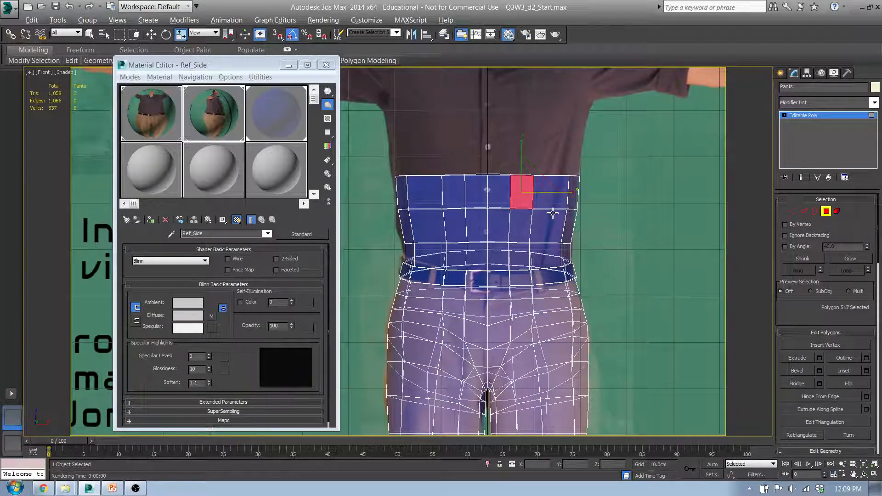
pyautogui.press('w')
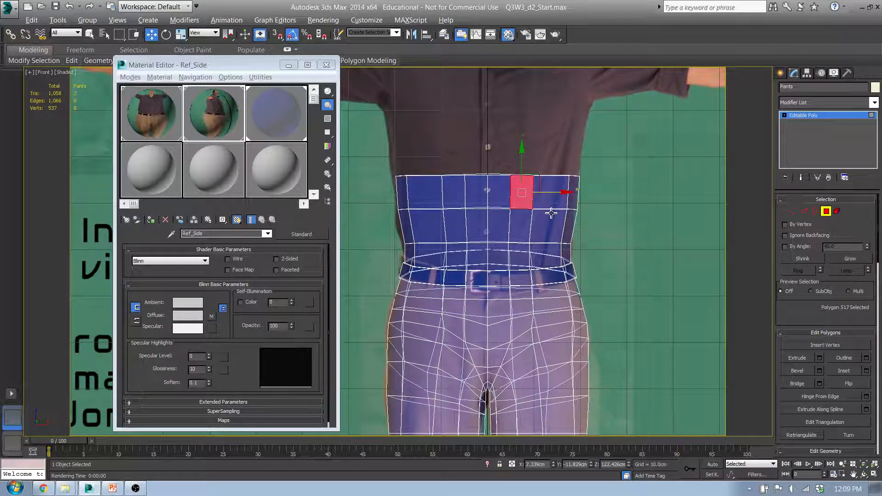
pyautogui.press('2')
pyautogui.doubleClick(552, 209)
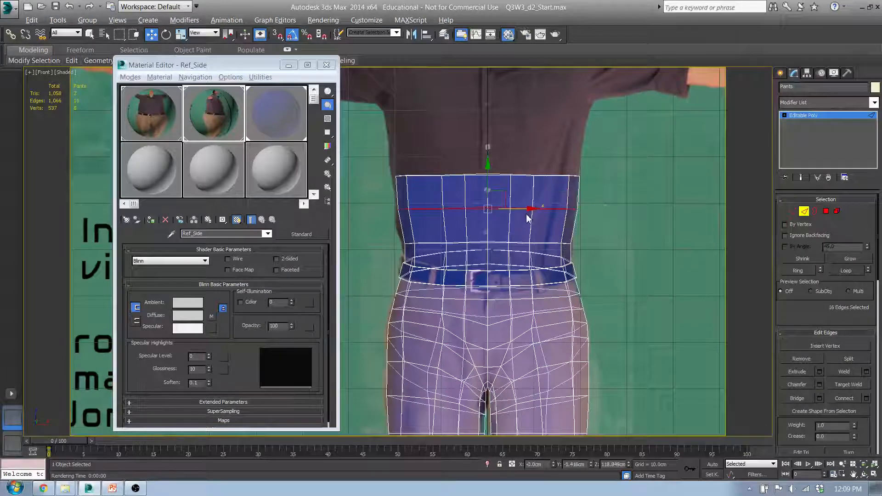
pyautogui.press('r')
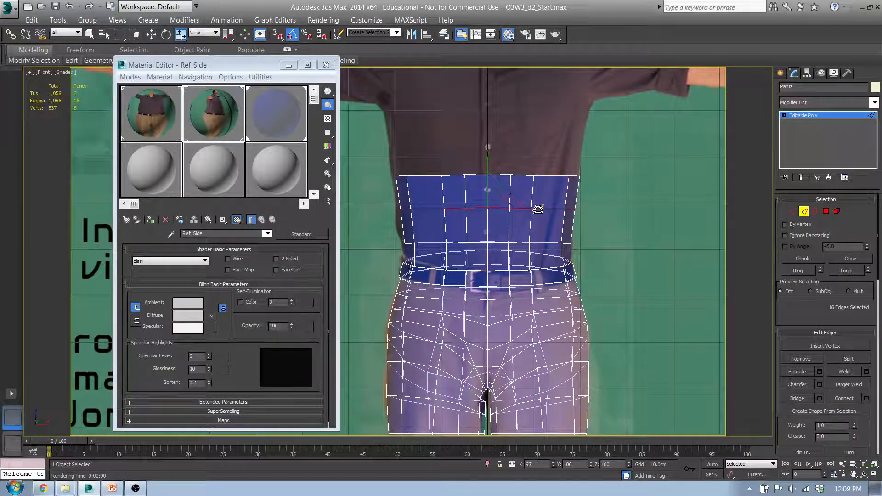
# Select the next edge loop down, just above the belt, and scale its width slightly to fit the shirt outline
pyautogui.scroll(3, 502, 212)
pyautogui.moveTo(501, 211); pyautogui.dragTo(544, 209, button='middle')
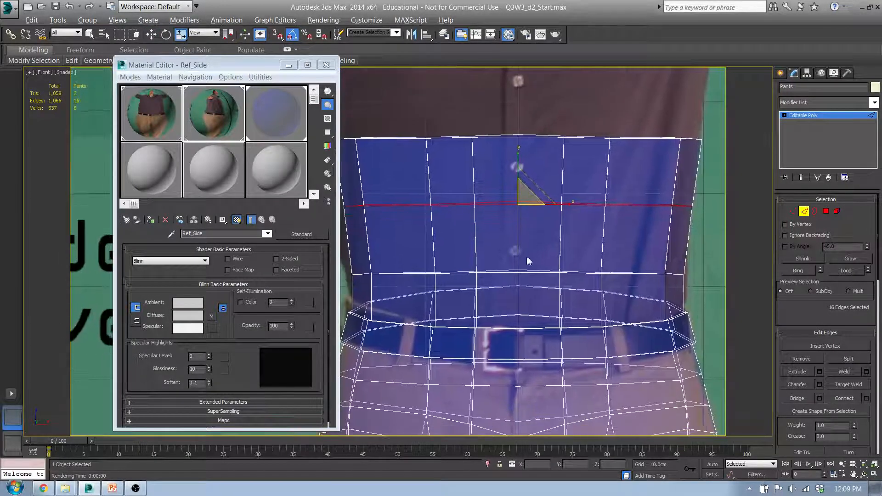
pyautogui.doubleClick(590, 273)
pyautogui.moveTo(571, 273); pyautogui.dragTo(574, 272)
pyautogui.moveTo(584, 225); pyautogui.dragTo(580, 289, button='middle')
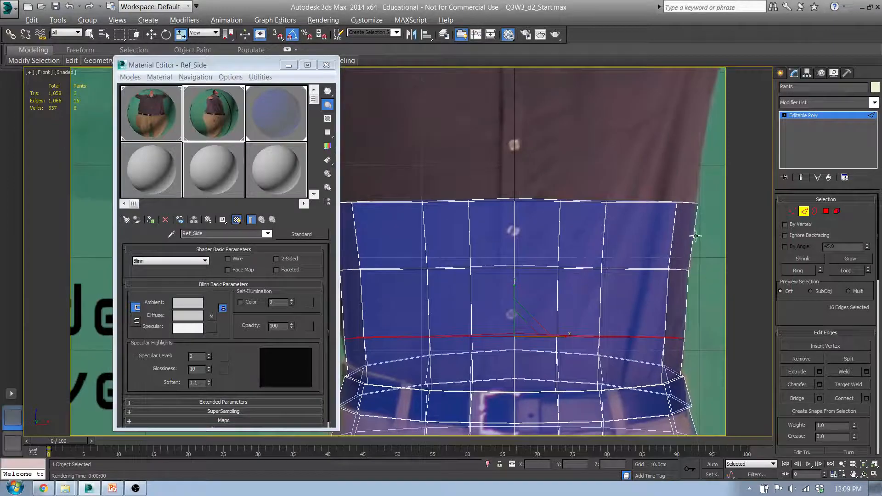
# Reselect the cap polygon on top of the torso and compare its position with the side and front references
pyautogui.click(826, 213)
pyautogui.click(592, 234)
pyautogui.moveTo(591, 233); pyautogui.dragTo(592, 245, button='middle')
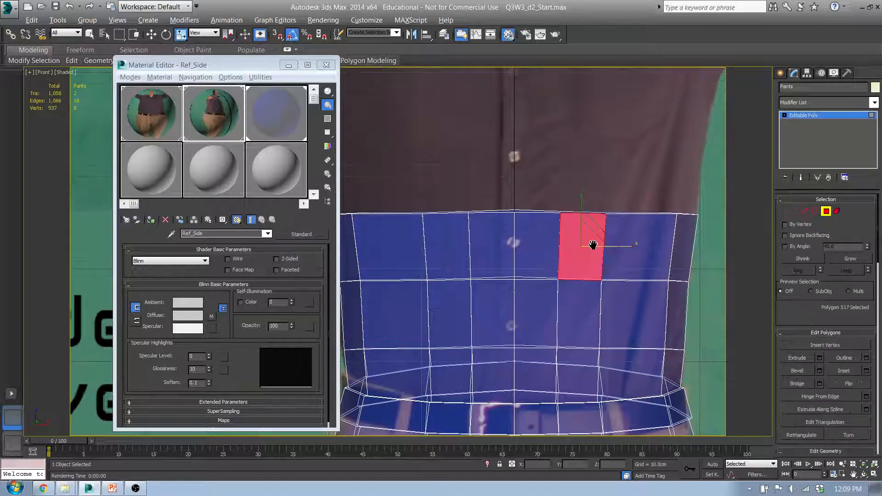
pyautogui.scroll(-3, 592, 244)
pyautogui.moveTo(432, 198); pyautogui.dragTo(674, 251)
pyautogui.press('Delete')
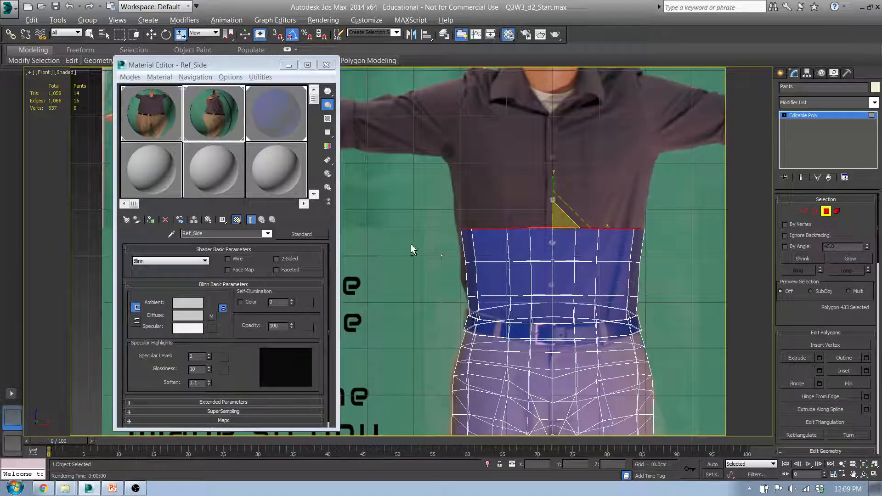
pyautogui.press('l')
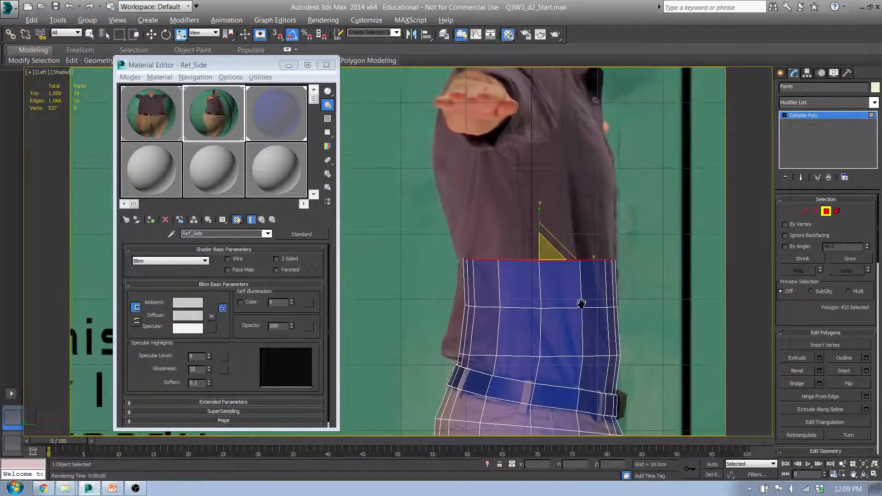
pyautogui.press('f')
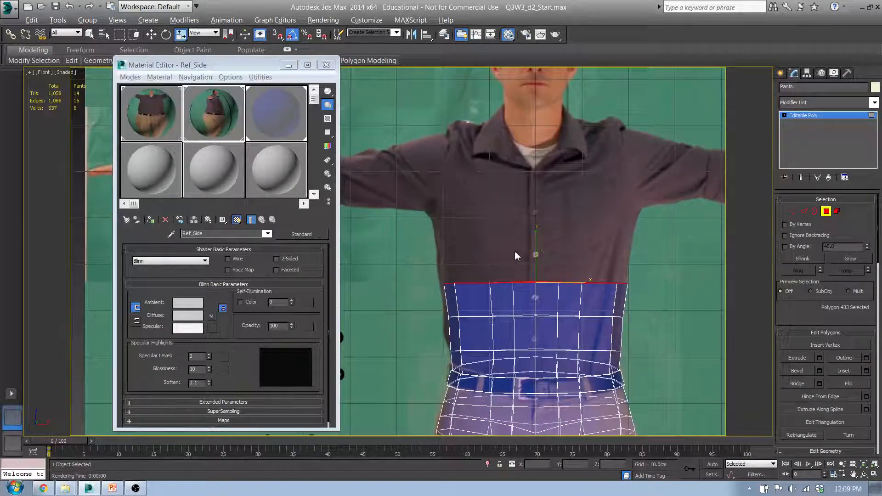
pyautogui.moveTo(571, 295); pyautogui.dragTo(565, 282, button='middle')
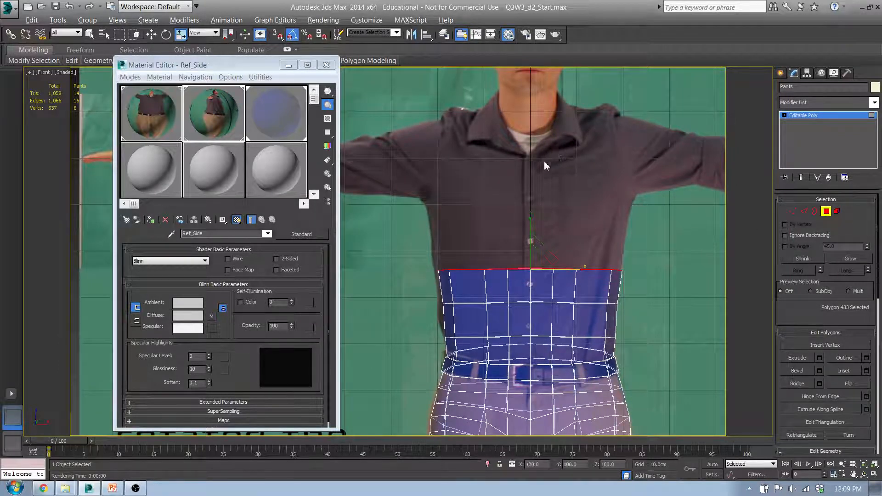
# Switch to the cap's vertices, leave only the six outer side ones selected, and lower them in the front view
pyautogui.press('1')
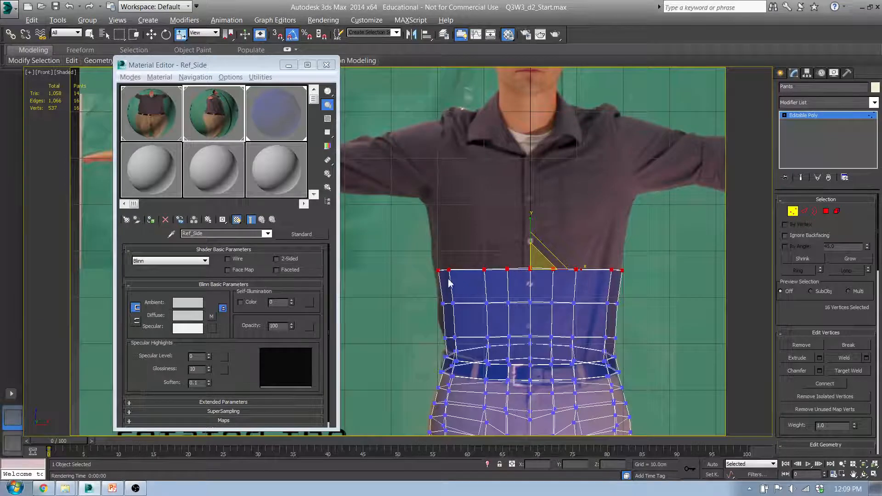
pyautogui.click(448, 198)
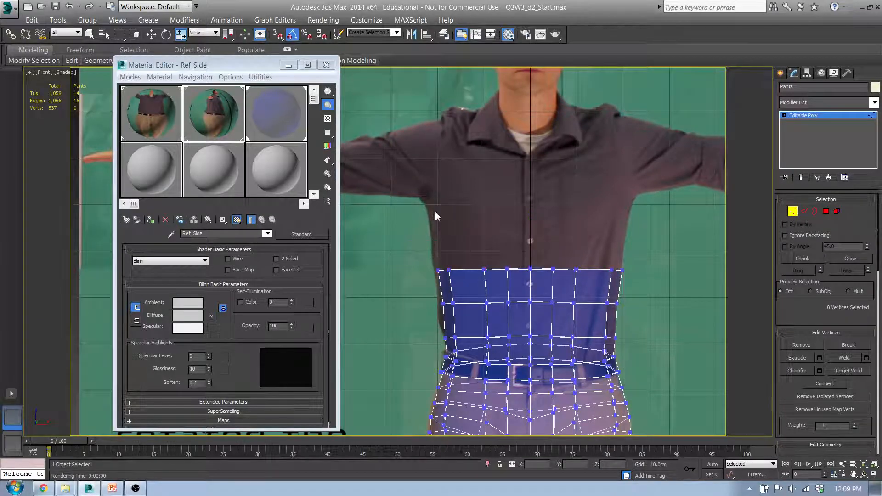
pyautogui.hotkey('ctrl', 'z')
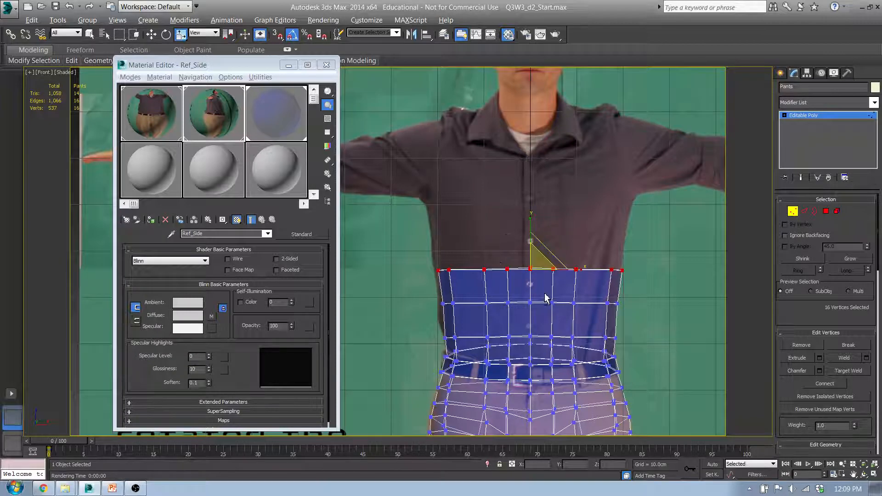
pyautogui.moveTo(487, 226); pyautogui.dragTo(597, 291)
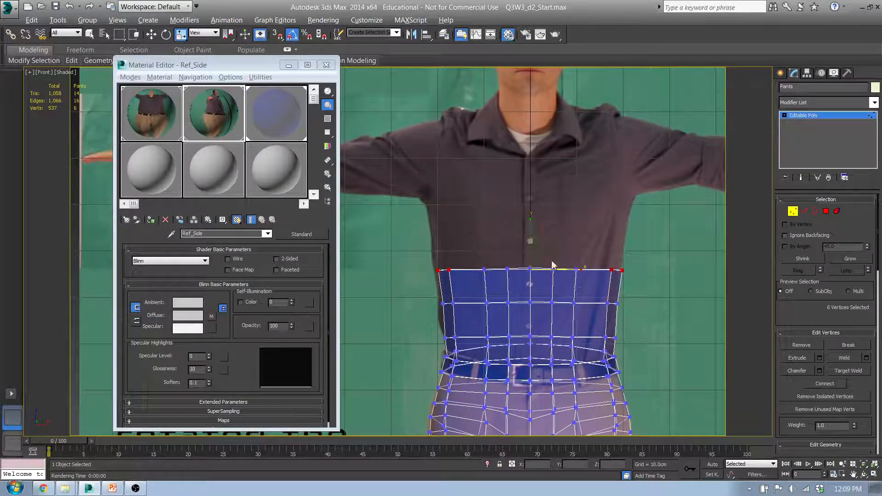
pyautogui.press('w')
pyautogui.moveTo(531, 235); pyautogui.dragTo(533, 243)
# Raise the cap's six central vertices, and lower the ten vertices on either side to arch the top edge
pyautogui.moveTo(550, 286); pyautogui.dragTo(558, 290)
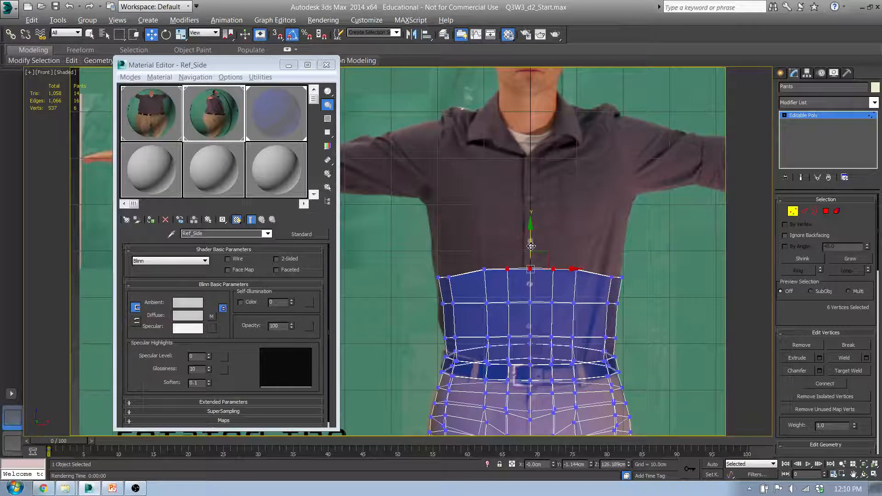
pyautogui.moveTo(531, 247); pyautogui.dragTo(532, 241)
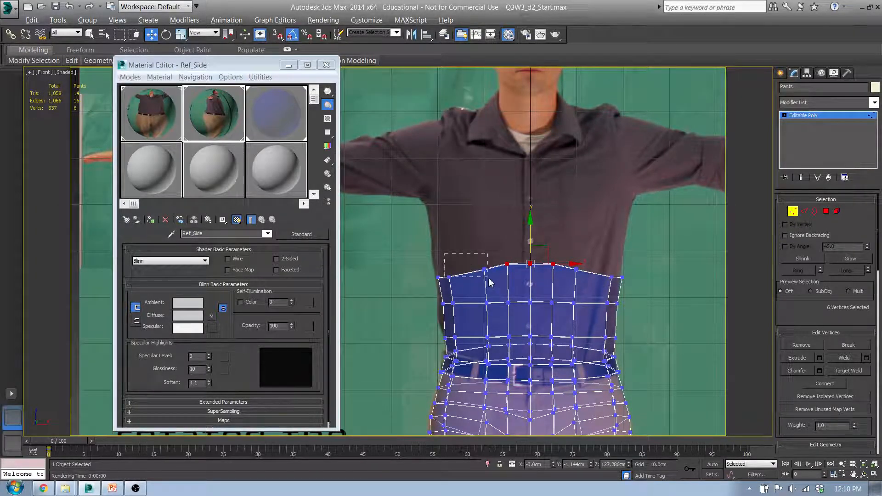
pyautogui.moveTo(493, 291); pyautogui.dragTo(458, 260)
pyautogui.moveTo(500, 291); pyautogui.dragTo(639, 286)
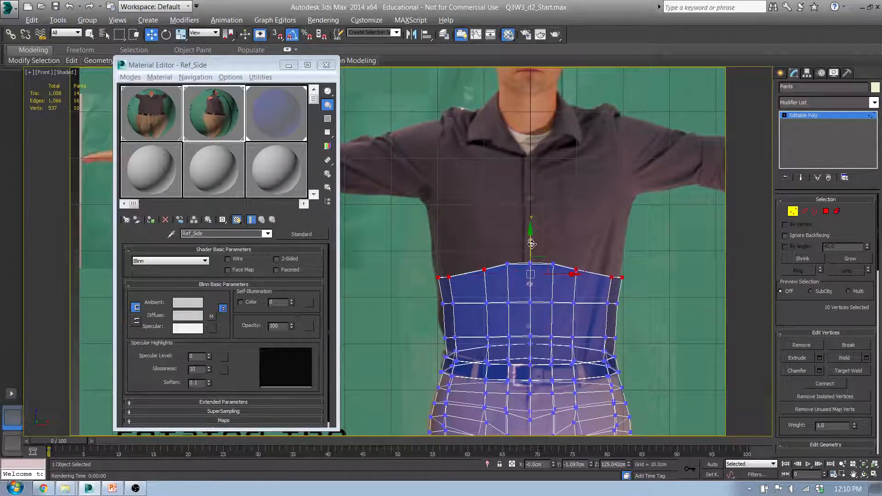
pyautogui.moveTo(532, 243); pyautogui.dragTo(531, 248)
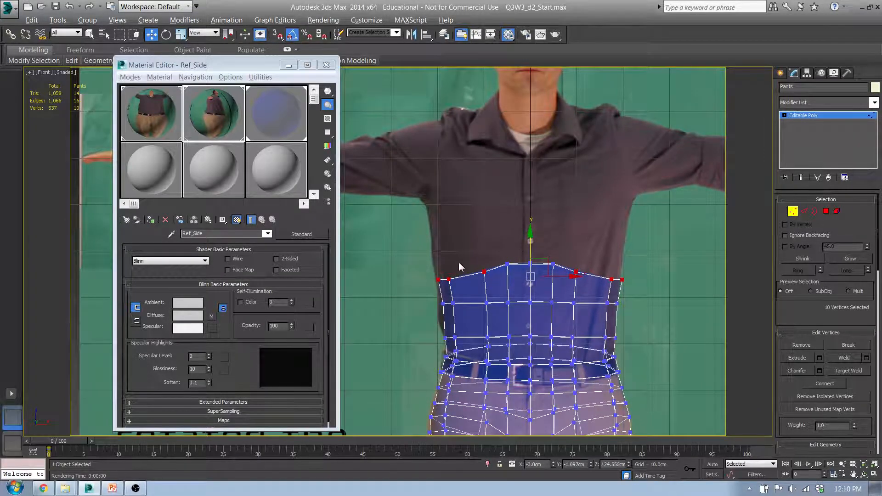
# Lower the two outermost side vertices of the cap and raise its centre vertices to a peak
pyautogui.click(438, 279)
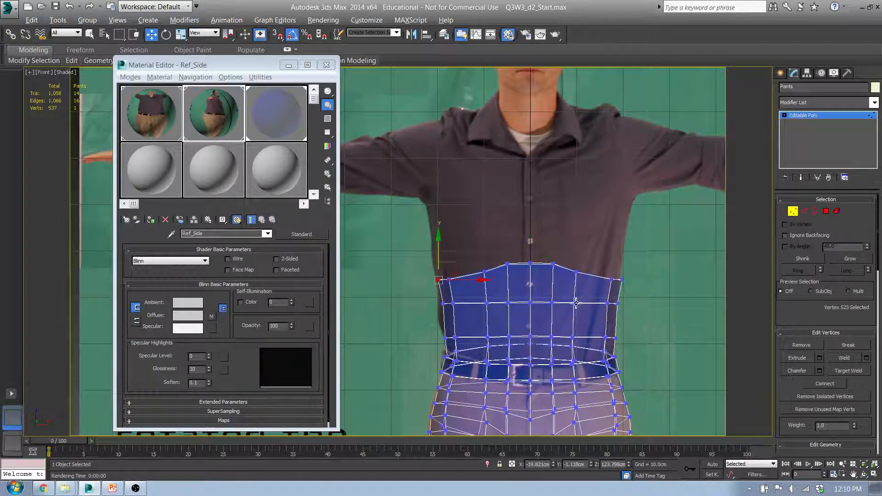
pyautogui.keyDown('ctrl'); pyautogui.click(623, 279); pyautogui.keyUp('ctrl')
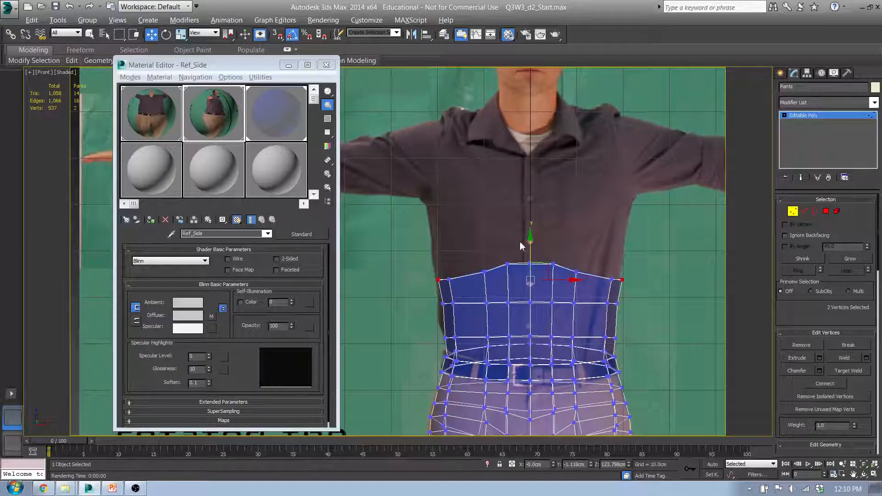
pyautogui.moveTo(534, 250)
pyautogui.mouseDown()
pyautogui.moveTo(537, 268)
pyautogui.moveTo(532, 243)
pyautogui.mouseUp()
pyautogui.rightClick(537, 267)
pyautogui.click(531, 264)
pyautogui.moveTo(590, 267); pyautogui.dragTo(590, 292, button='middle')
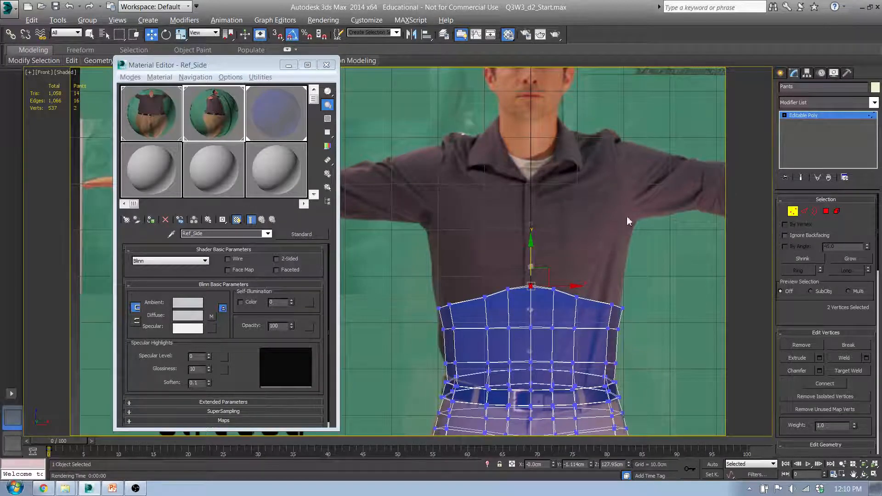
# Extrude the arched cap polygon upward to add the next torso section, and view it from the left
pyautogui.click(826, 212)
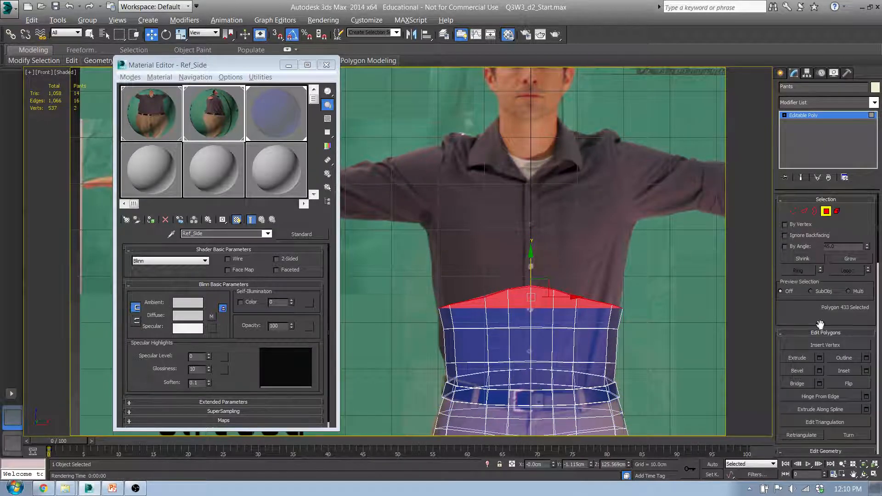
pyautogui.click(820, 359)
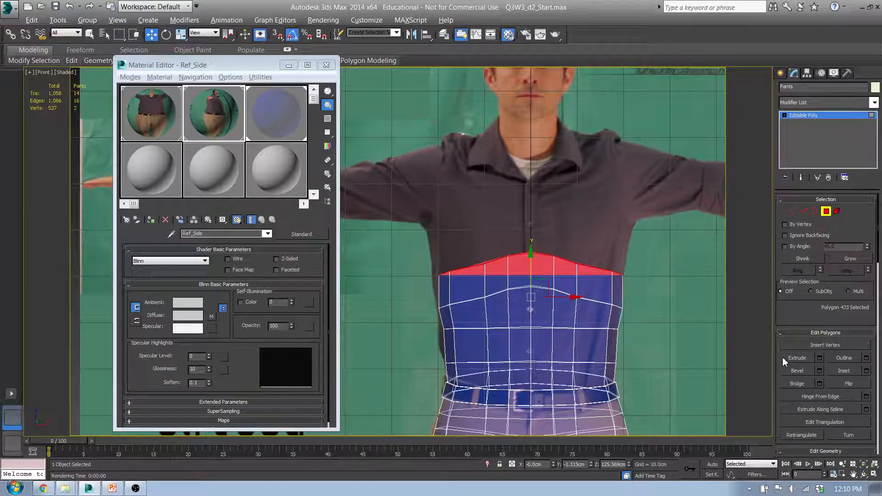
pyautogui.press('l')
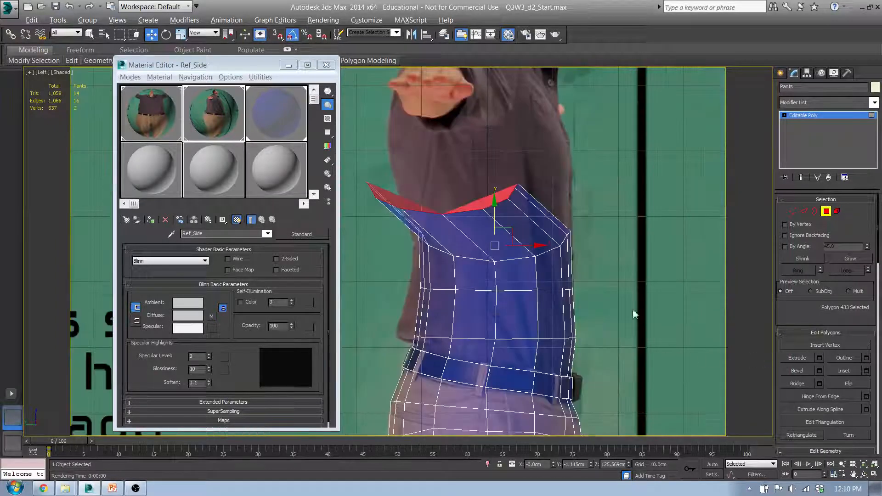
# Extrude the cap upward, align it over the torso in the left view, and flatten it vertically with Scale
pyautogui.click(402, 283)
pyautogui.moveTo(460, 183); pyautogui.dragTo(514, 179)
pyautogui.press('r')
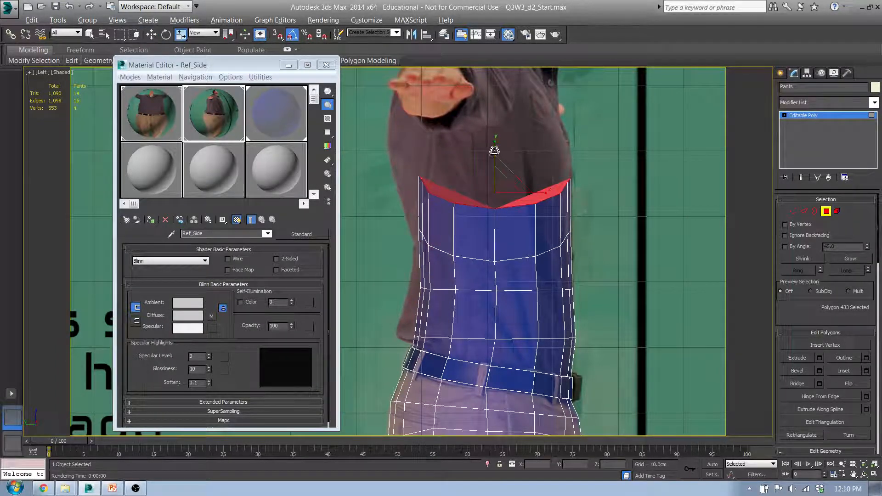
pyautogui.moveTo(496, 151); pyautogui.dragTo(410, 85)
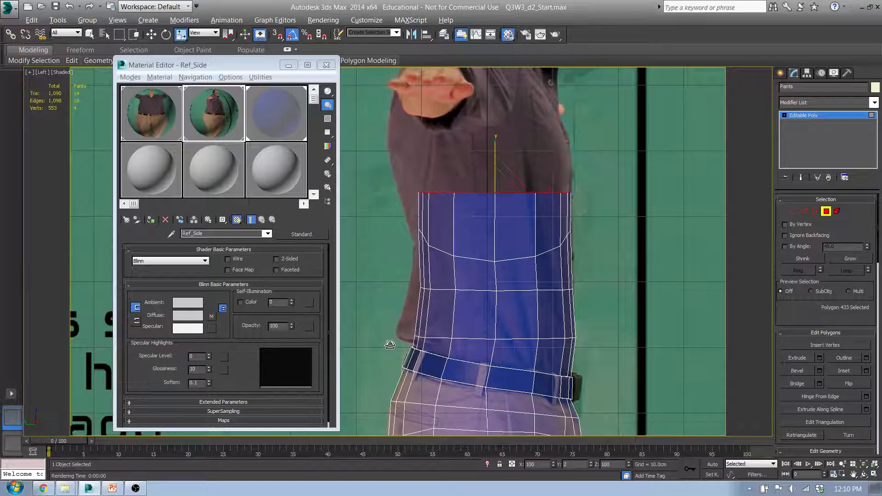
pyautogui.scroll(3, 379, 404)
pyautogui.scroll(-3, 463, 234)
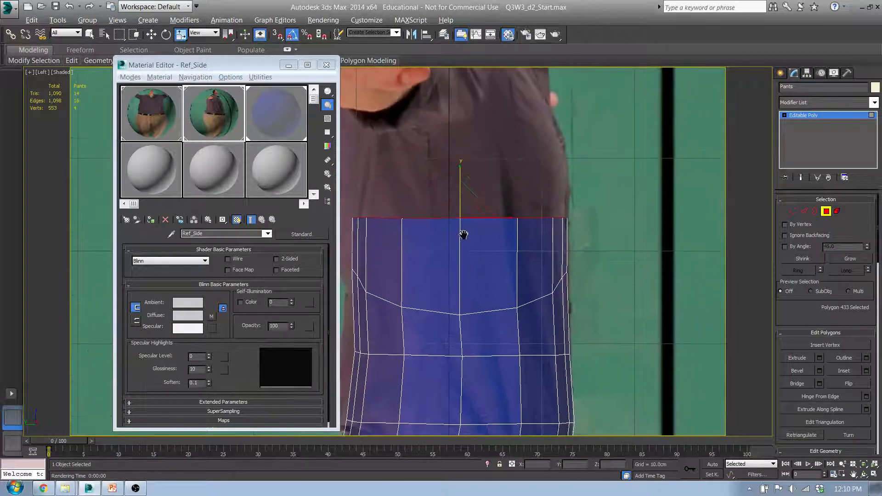
# In the front view, widen the flattened cap to about 104% and lower it slightly
pyautogui.press('f')
pyautogui.scroll(2, 570, 278)
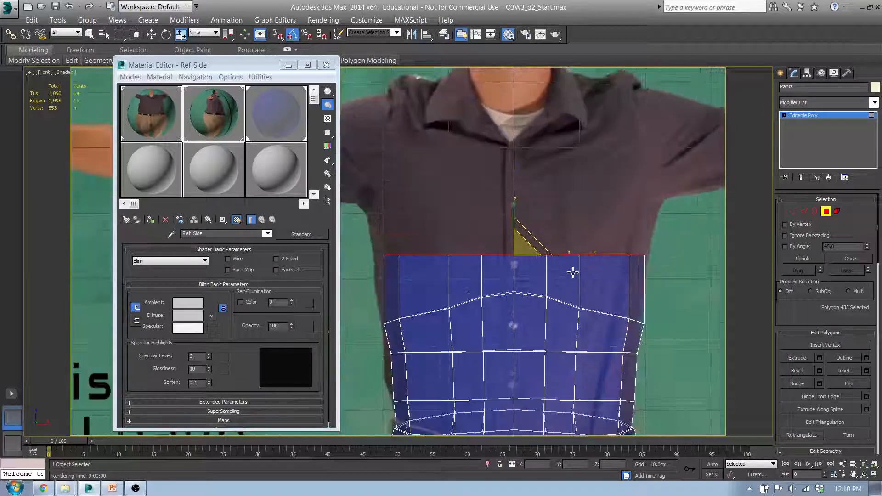
pyautogui.moveTo(567, 255); pyautogui.dragTo(568, 255)
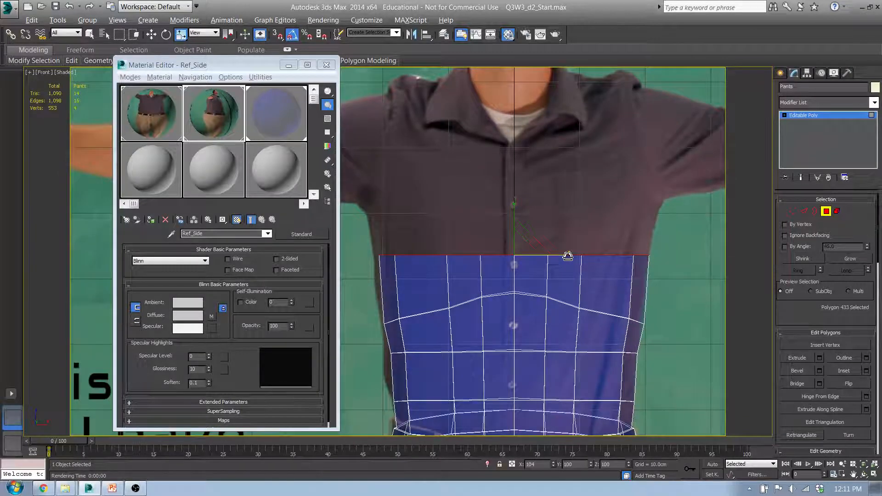
pyautogui.press('w')
pyautogui.moveTo(515, 220)
pyautogui.mouseDown()
pyautogui.moveTo(515, 257)
pyautogui.moveTo(515, 227)
pyautogui.mouseUp()
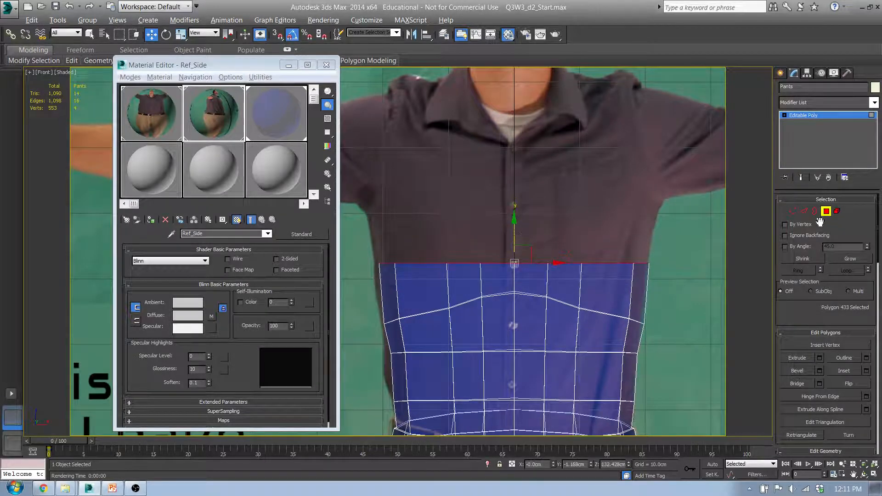
# Switch to the cap's vertices, select all fourteen except those on the centre line, and raise them about 1.2 cm
pyautogui.click(792, 210)
pyautogui.moveTo(369, 223); pyautogui.dragTo(467, 281)
pyautogui.keyDown('ctrl'); pyautogui.moveTo(668, 281); pyautogui.dragTo(669, 280); pyautogui.keyUp('ctrl')
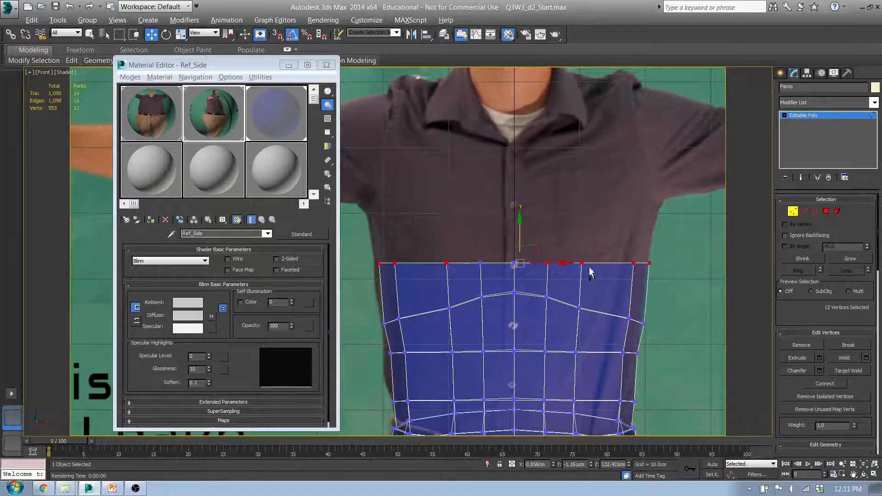
pyautogui.moveTo(522, 227); pyautogui.dragTo(522, 226)
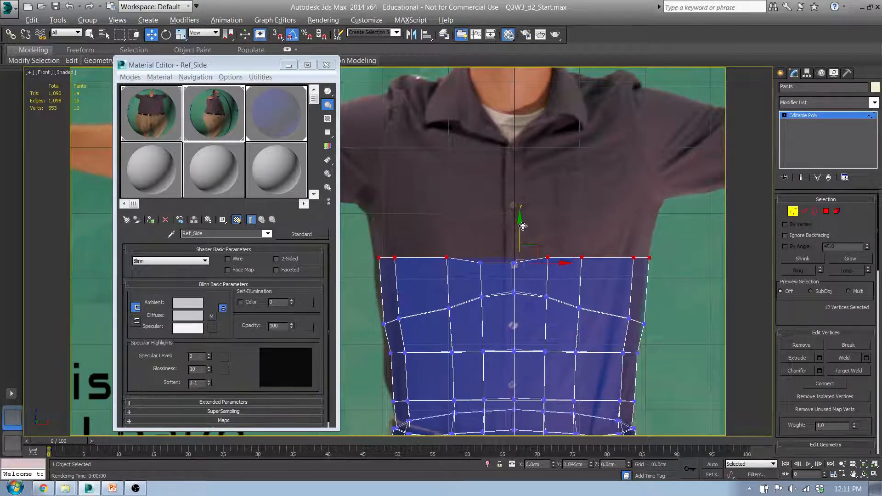
pyautogui.rightClick(522, 226)
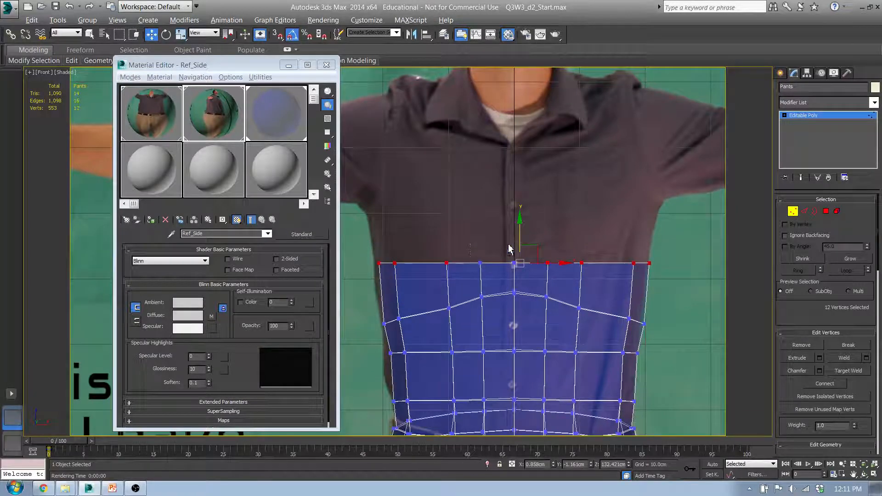
pyautogui.keyDown('ctrl'); pyautogui.moveTo(476, 247); pyautogui.dragTo(496, 282); pyautogui.keyUp('ctrl')
pyautogui.moveTo(516, 237); pyautogui.dragTo(515, 229)
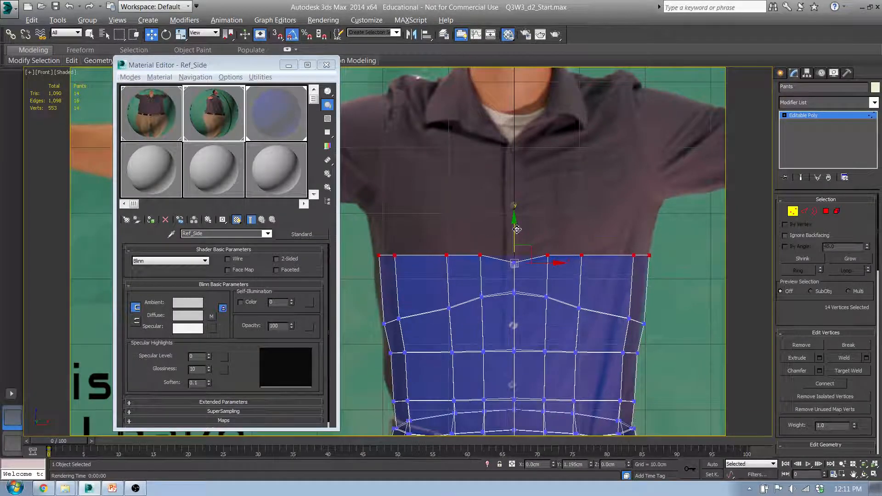
# Raise the outer ten cap vertices, the outer six further, and the outermost ones highest to curve the top edge upward toward the armpits
pyautogui.keyDown('alt'); pyautogui.moveTo(416, 205); pyautogui.dragTo(420, 206); pyautogui.keyUp('alt')
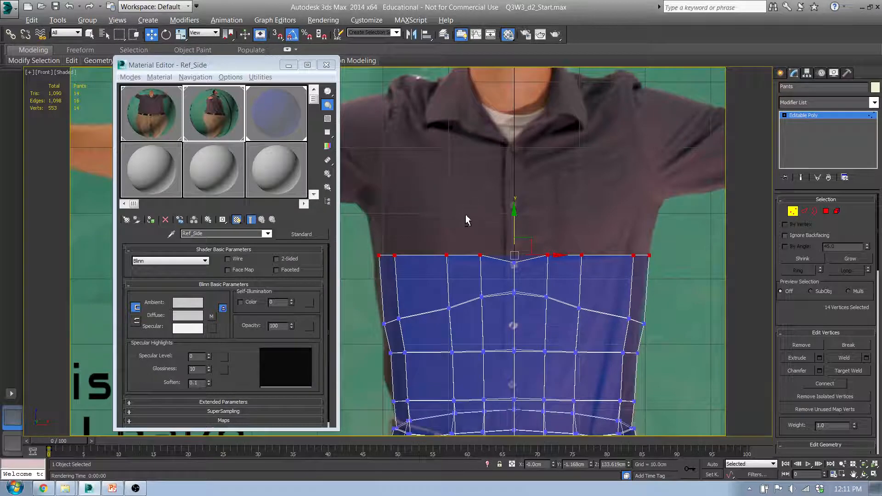
pyautogui.keyDown('alt'); pyautogui.moveTo(471, 215); pyautogui.dragTo(558, 283); pyautogui.keyUp('alt')
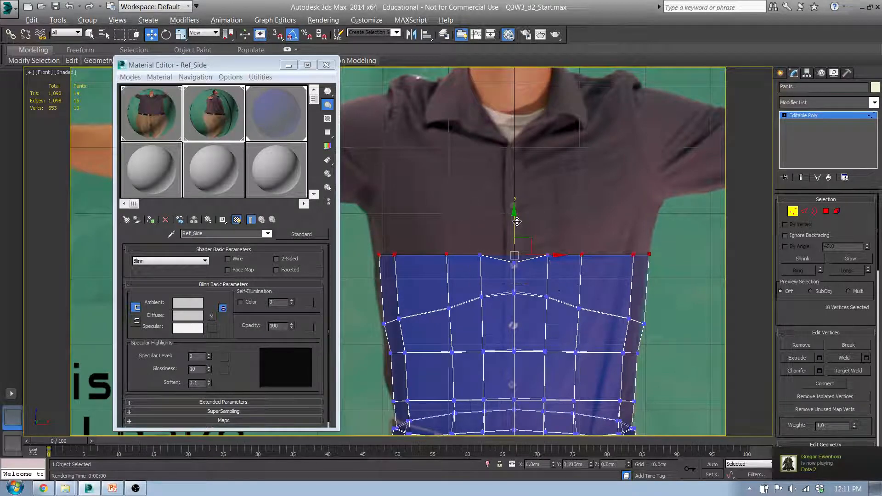
pyautogui.moveTo(518, 223); pyautogui.dragTo(519, 215)
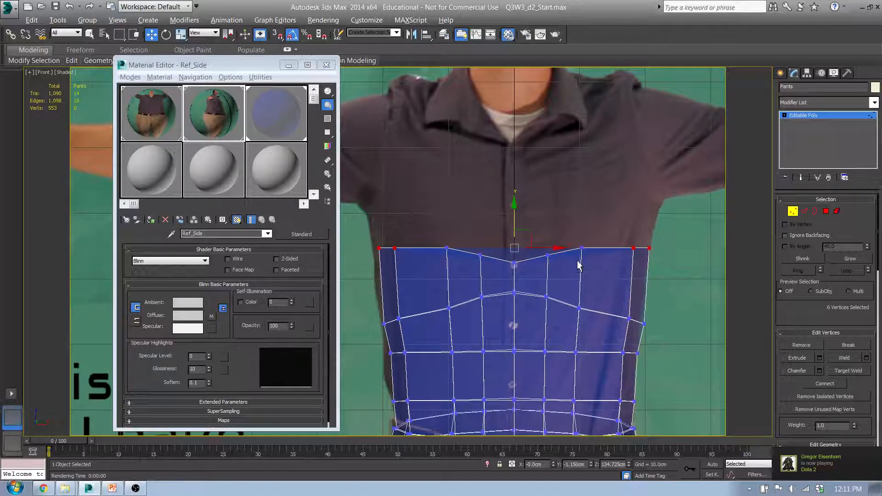
pyautogui.moveTo(515, 212)
pyautogui.mouseDown()
pyautogui.moveTo(515, 188)
pyautogui.moveTo(509, 198)
pyautogui.mouseUp()
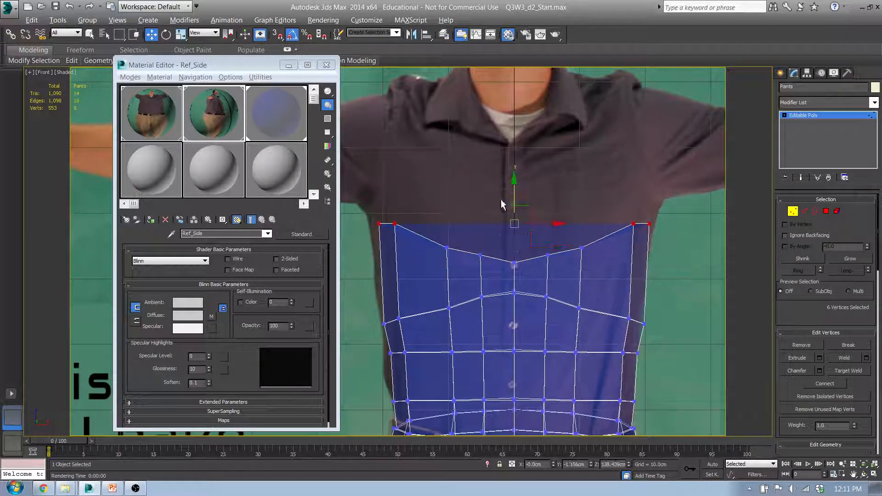
pyautogui.keyDown('alt'); pyautogui.moveTo(613, 252); pyautogui.dragTo(646, 248); pyautogui.keyUp('alt')
pyautogui.moveTo(516, 199); pyautogui.dragTo(517, 179)
# Lower the intermediate side vertices slightly, raise the centre pair, and lower the four second-outermost vertices to smooth the cap's curve
pyautogui.moveTo(390, 188); pyautogui.dragTo(463, 256)
pyautogui.moveTo(547, 185); pyautogui.dragTo(631, 250)
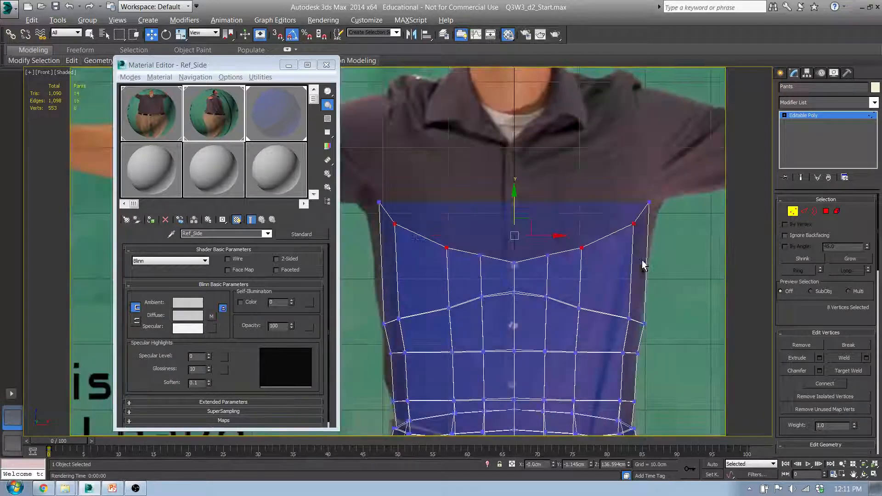
pyautogui.moveTo(518, 209); pyautogui.dragTo(526, 274)
pyautogui.moveTo(515, 234)
pyautogui.mouseDown()
pyautogui.moveTo(519, 221)
pyautogui.moveTo(448, 239)
pyautogui.mouseUp()
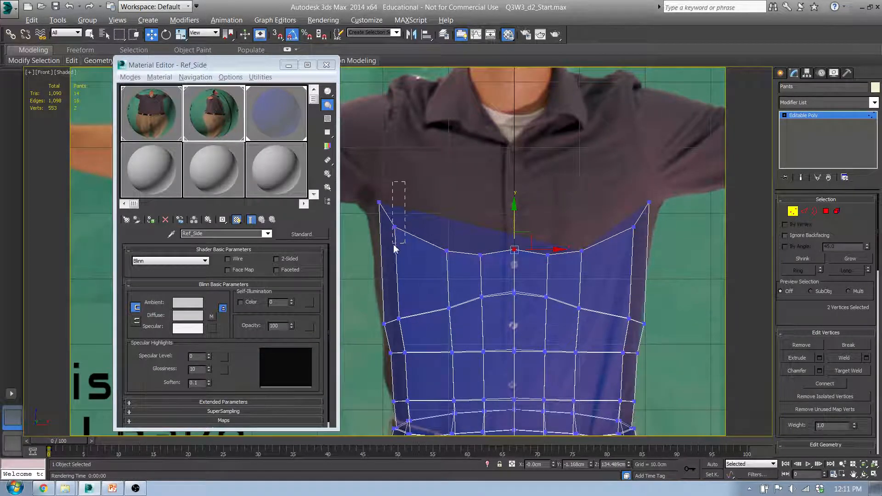
pyautogui.moveTo(394, 248); pyautogui.dragTo(395, 246)
pyautogui.keyDown('ctrl'); pyautogui.moveTo(611, 183); pyautogui.dragTo(648, 251); pyautogui.keyUp('ctrl')
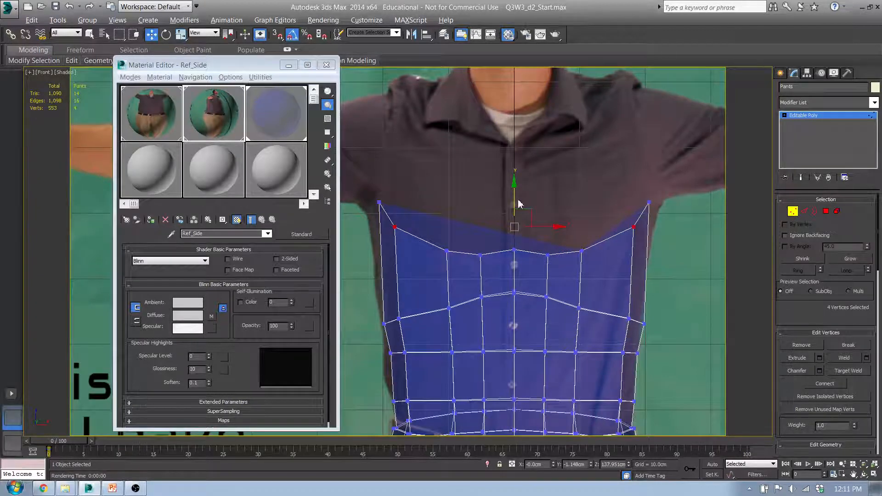
pyautogui.moveTo(518, 204); pyautogui.dragTo(565, 209)
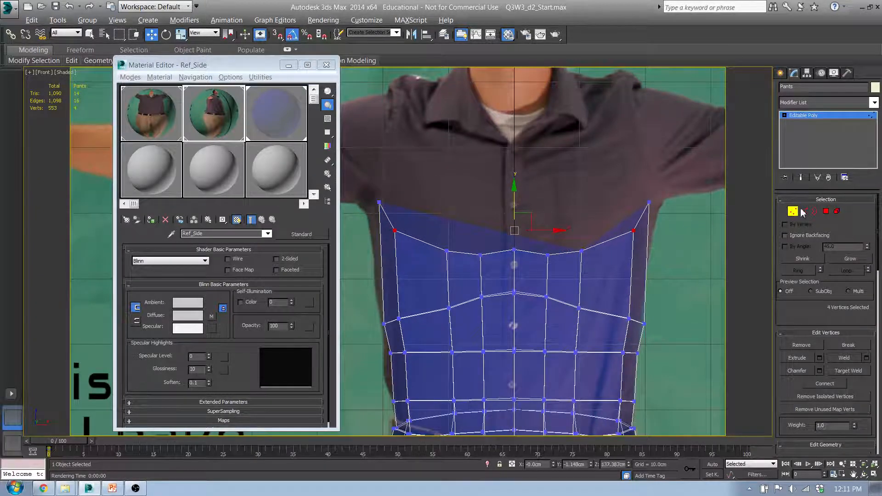
# Switch back to polygons, select the curved cap, and extrude it upward to form another chest section
pyautogui.click(826, 211)
pyautogui.click(463, 236)
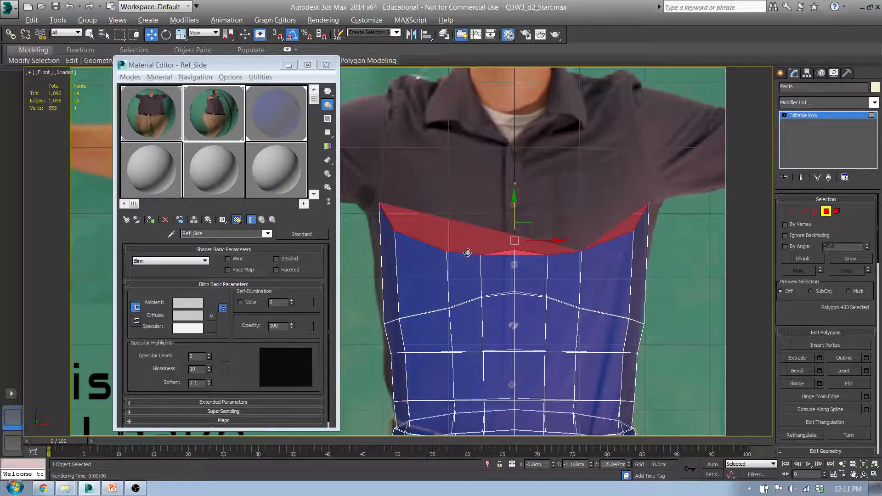
pyautogui.keyDown('alt'); pyautogui.moveTo(468, 253); pyautogui.dragTo(472, 233, button='middle'); pyautogui.keyUp('alt')
pyautogui.press('f')
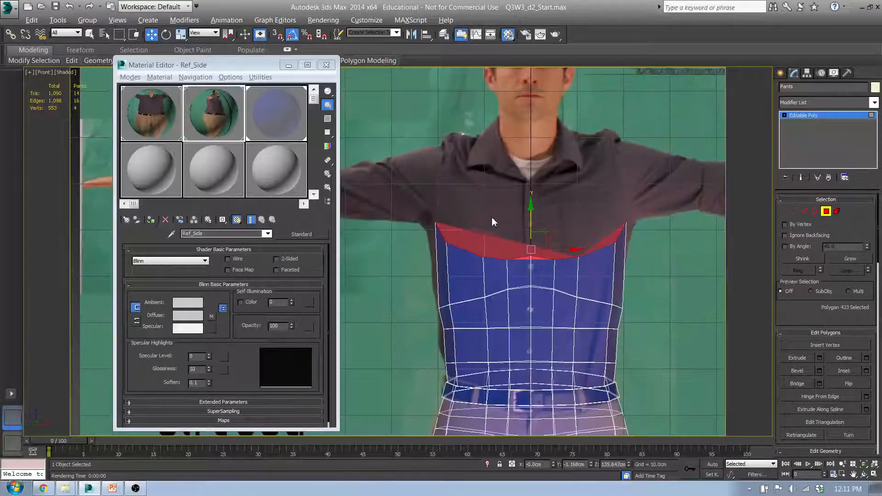
pyautogui.moveTo(685, 285); pyautogui.dragTo(616, 272, button='middle')
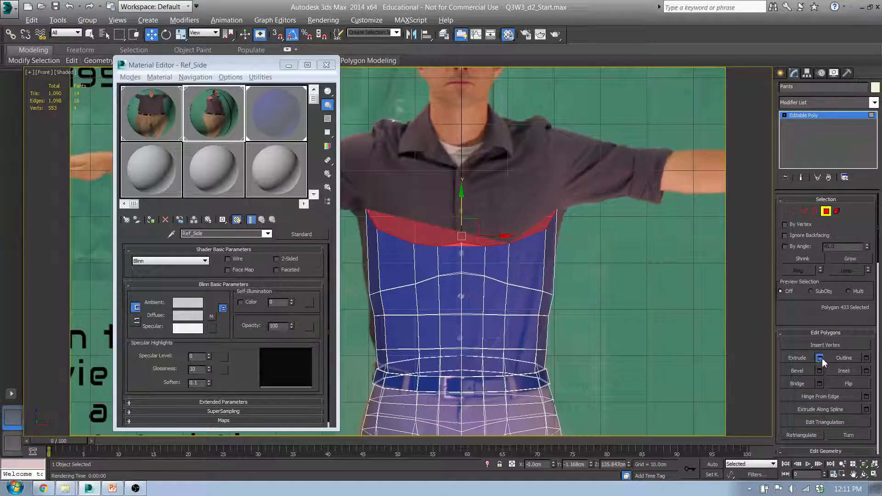
pyautogui.hotkey('shift', 'e')
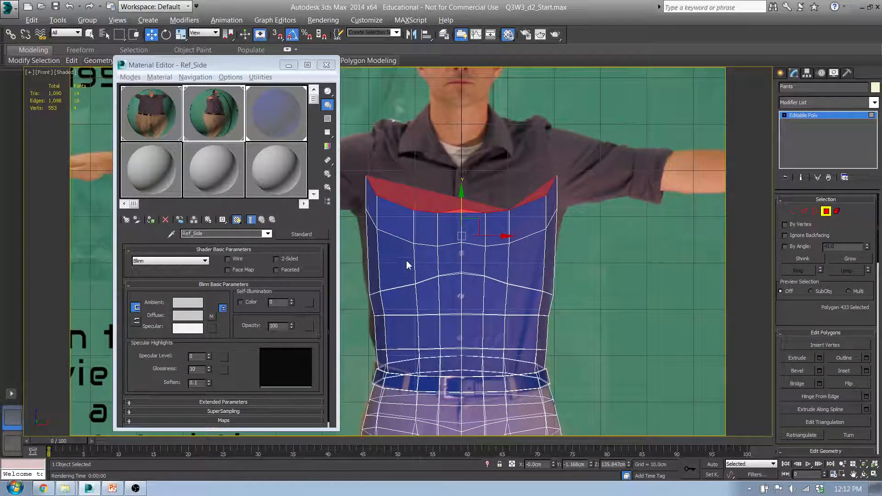
pyautogui.hotkey('shift', 'e')
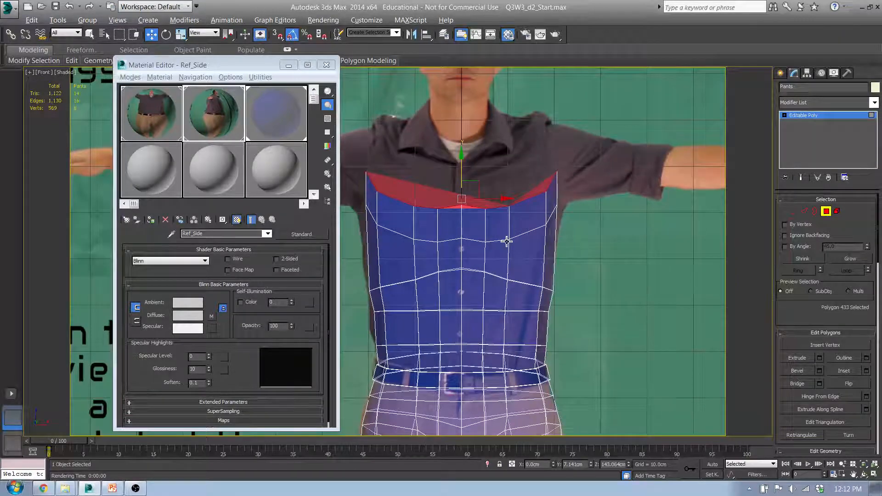
# In the left view, shift the extruded cap back over the torso and flatten it vertically with Scale
pyautogui.press('l')
pyautogui.keyDown('alt'); pyautogui.moveTo(456, 163); pyautogui.dragTo(578, 228, button='middle'); pyautogui.keyUp('alt')
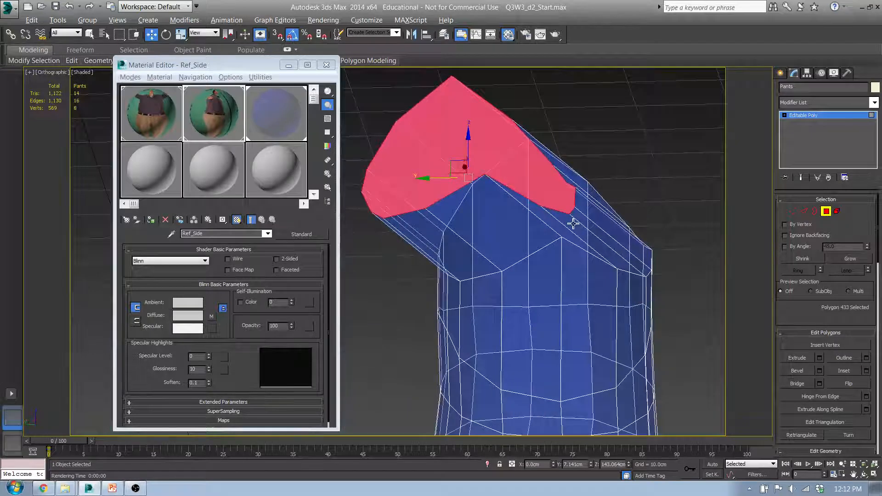
pyautogui.press('l')
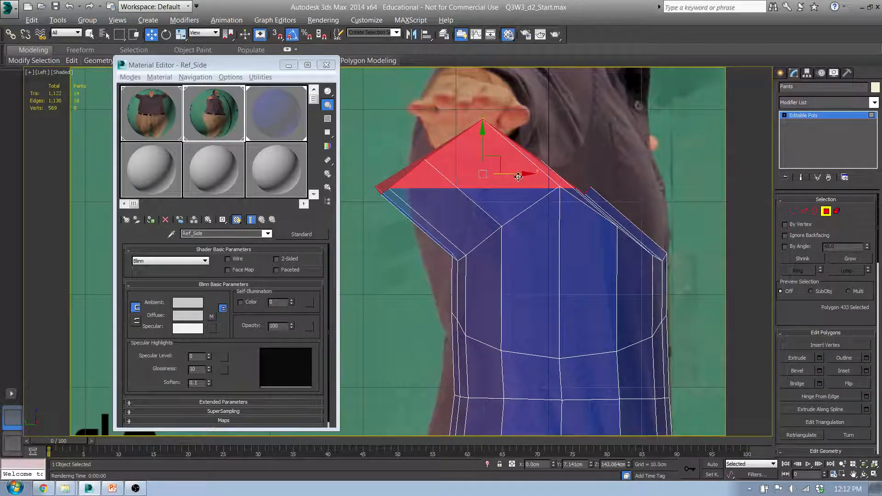
pyautogui.moveTo(509, 175); pyautogui.dragTo(587, 174)
pyautogui.press('r')
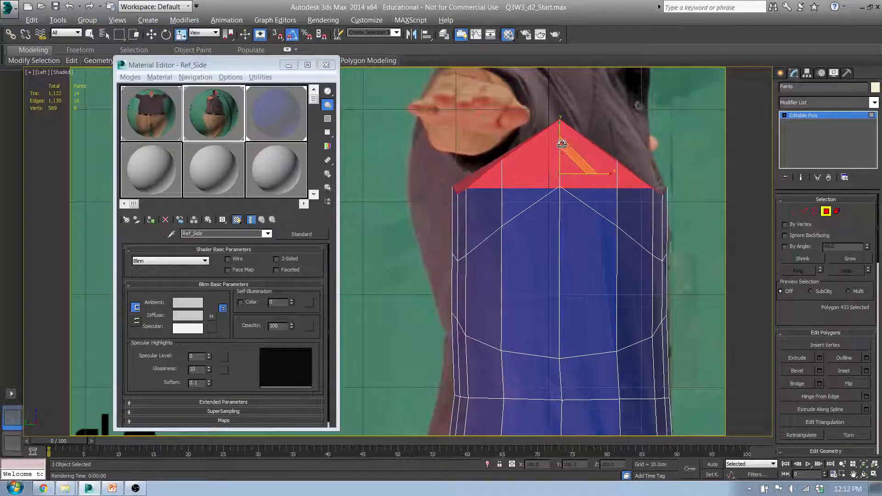
pyautogui.moveTo(559, 131); pyautogui.dragTo(546, 161)
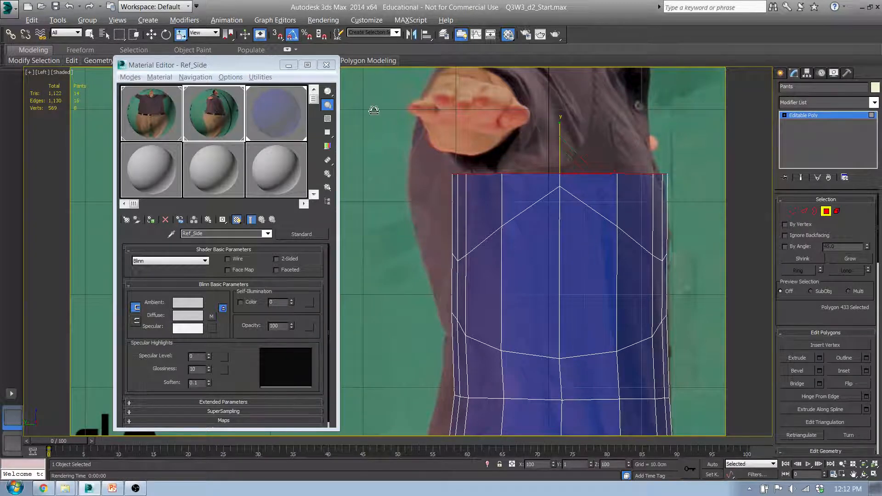
# In the front view, scale the chest's top two vertex rows wider to match the shirt, and select only the top row
pyautogui.press('f')
pyautogui.scroll(4, 527, 191)
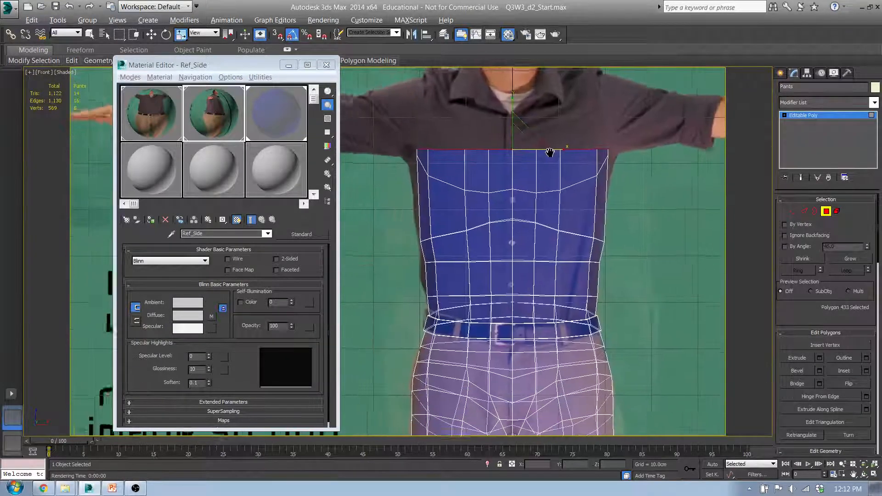
pyautogui.moveTo(546, 196)
pyautogui.mouseDown(button='middle')
pyautogui.moveTo(558, 186)
pyautogui.moveTo(555, 198)
pyautogui.mouseUp(button='middle')
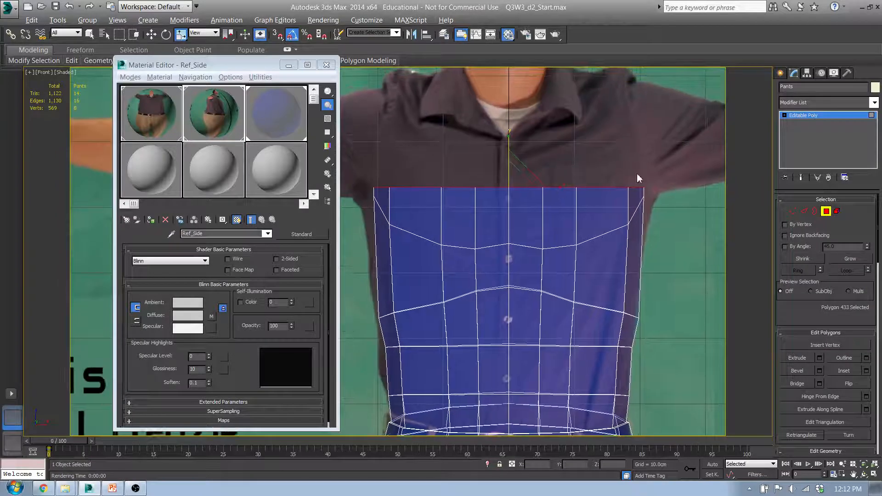
pyautogui.click(793, 211)
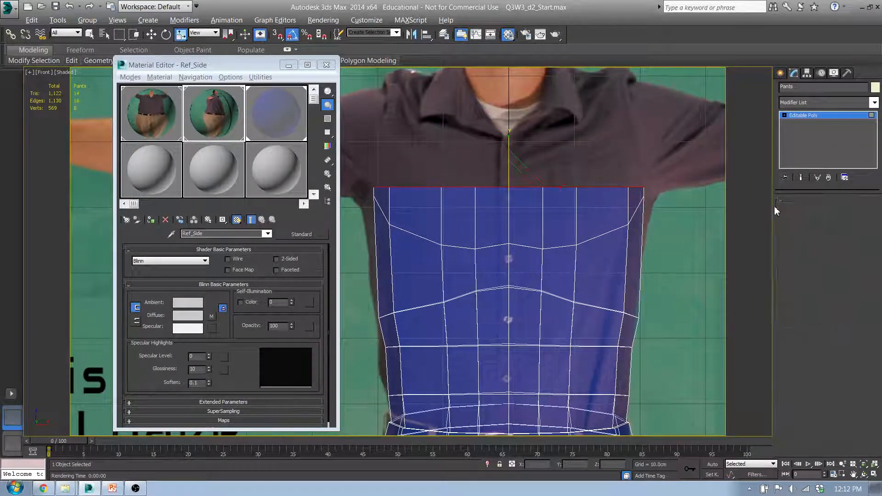
pyautogui.moveTo(368, 159); pyautogui.dragTo(551, 242)
pyautogui.moveTo(667, 267); pyautogui.dragTo(653, 266)
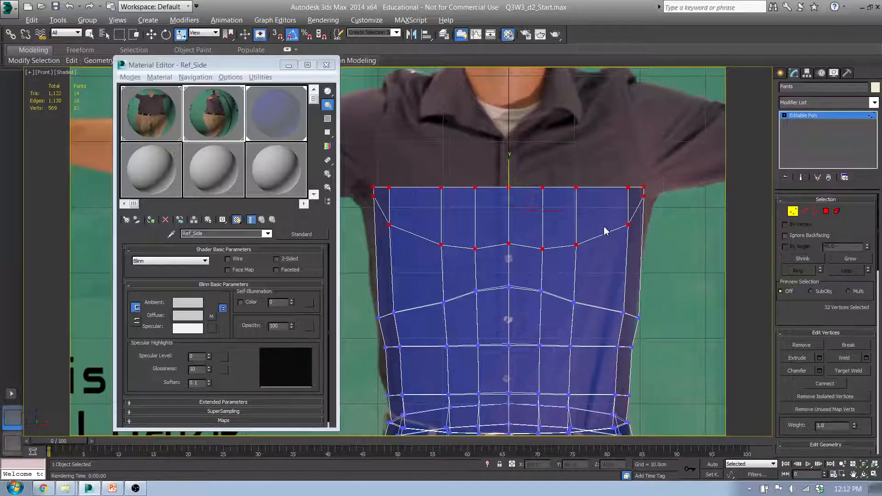
pyautogui.press('r')
pyautogui.moveTo(561, 210); pyautogui.dragTo(578, 212)
pyautogui.hotkey('ctrl', 'z')
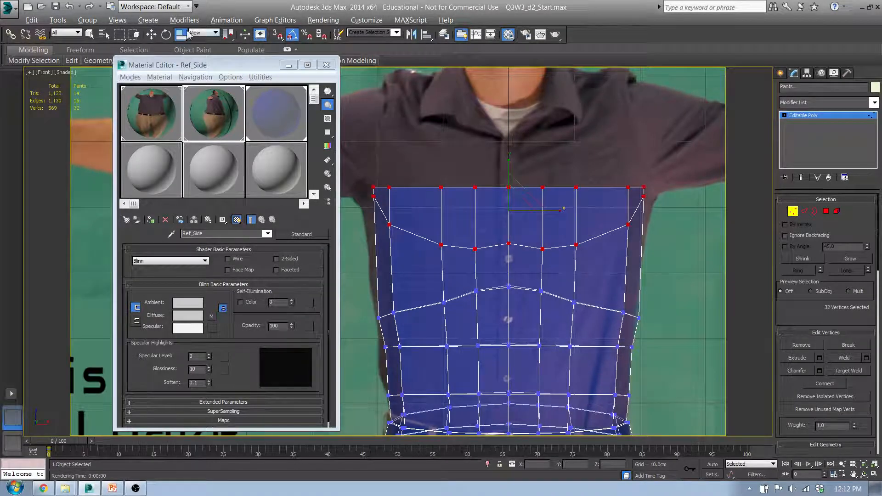
pyautogui.press('r')
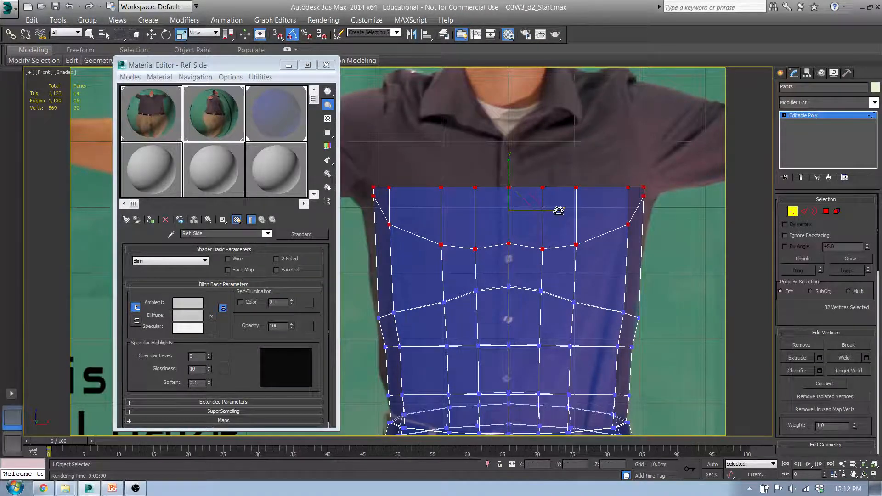
pyautogui.moveTo(558, 211); pyautogui.dragTo(560, 211)
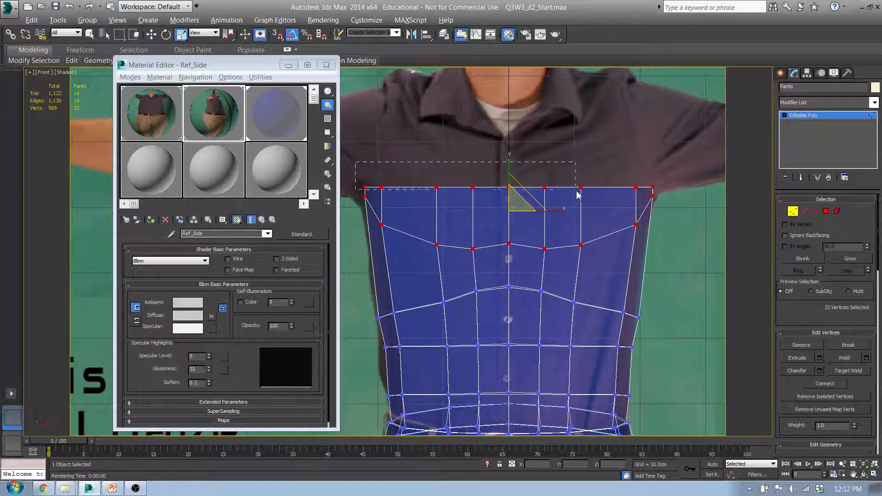
pyautogui.moveTo(578, 195); pyautogui.dragTo(670, 196)
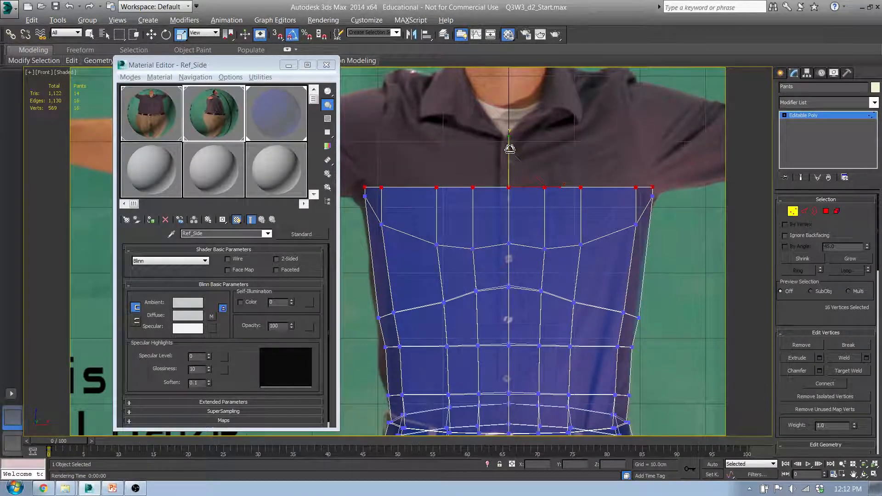
# Raise the chest's top vertex row and scale it horizontally to 87%, leaving the row unextruded
pyautogui.press('w')
pyautogui.moveTo(511, 157); pyautogui.dragTo(511, 128)
pyautogui.press('r')
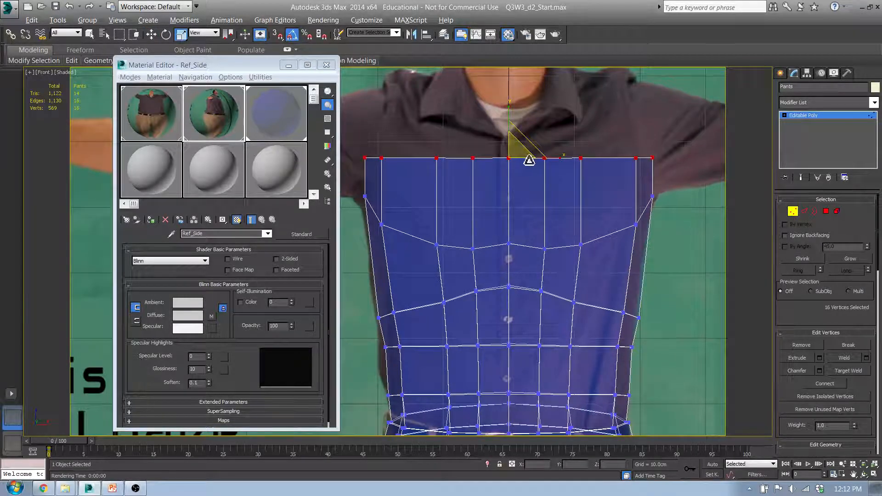
pyautogui.moveTo(555, 158); pyautogui.dragTo(554, 158)
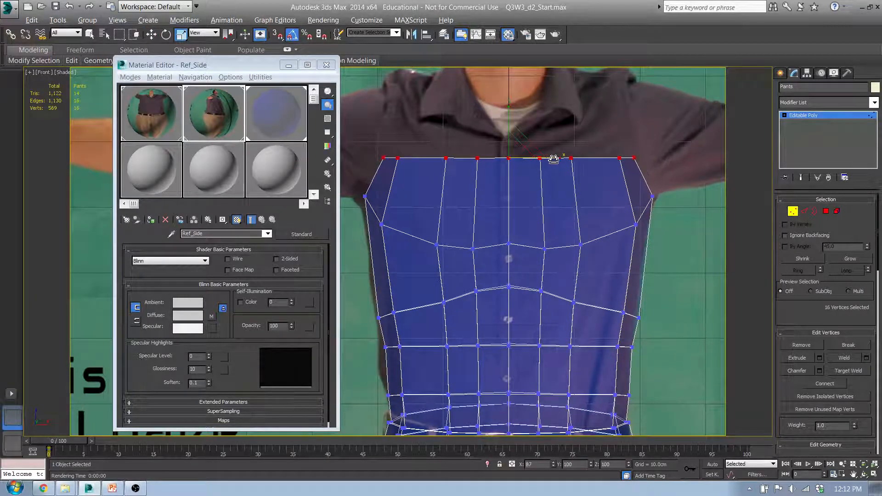
pyautogui.hotkey('shift', 'e')
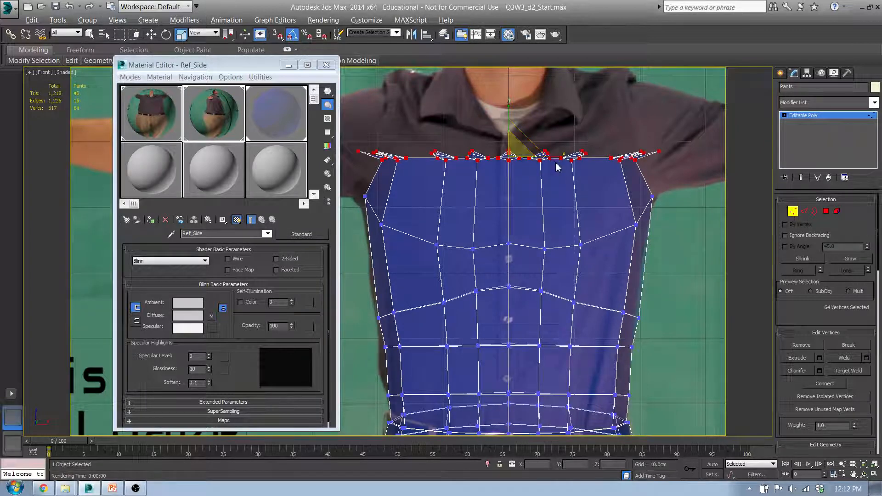
pyautogui.hotkey('ctrl', 'z')
# In the left view, select the seven back vertices below the top row, flatten them vertically to 21%, and move them up and back
pyautogui.press('l')
pyautogui.moveTo(563, 166); pyautogui.dragTo(535, 170, button='middle')
pyautogui.moveTo(518, 202); pyautogui.dragTo(523, 153, button='middle')
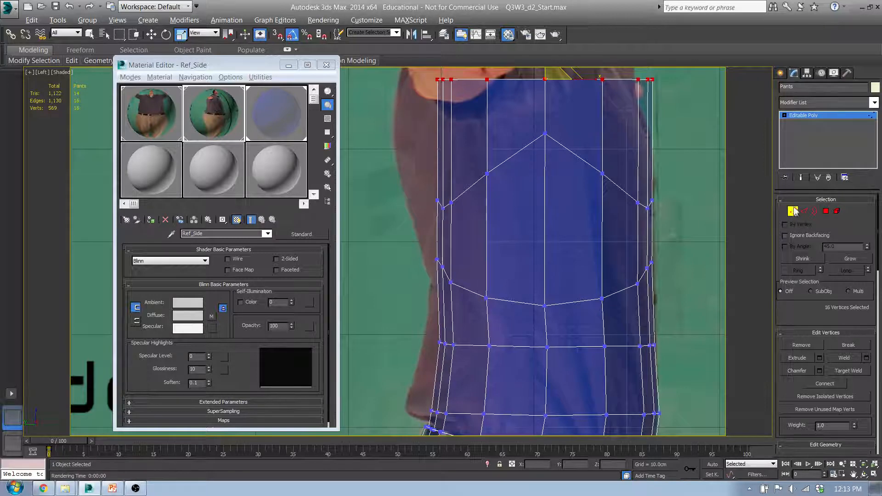
pyautogui.moveTo(413, 150); pyautogui.dragTo(527, 230)
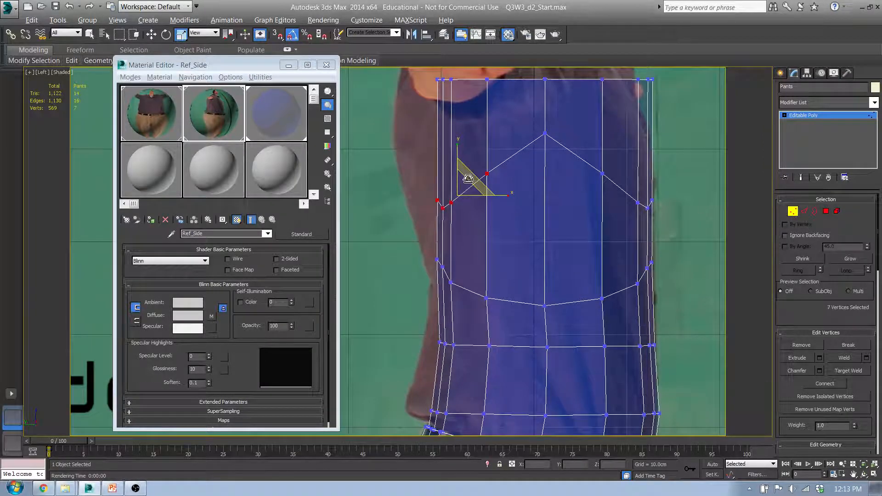
pyautogui.moveTo(468, 179); pyautogui.dragTo(462, 280)
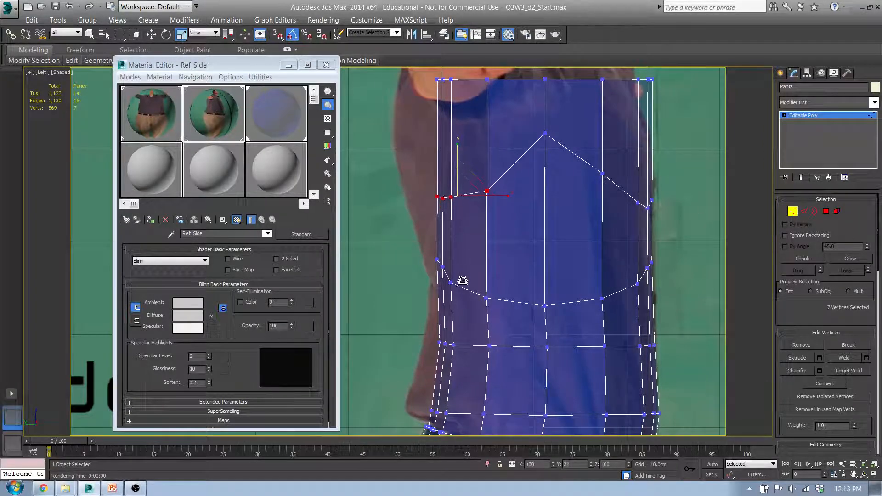
pyautogui.press('w')
pyautogui.moveTo(473, 179); pyautogui.dragTo(453, 132)
pyautogui.moveTo(450, 152); pyautogui.dragTo(454, 269, button='middle')
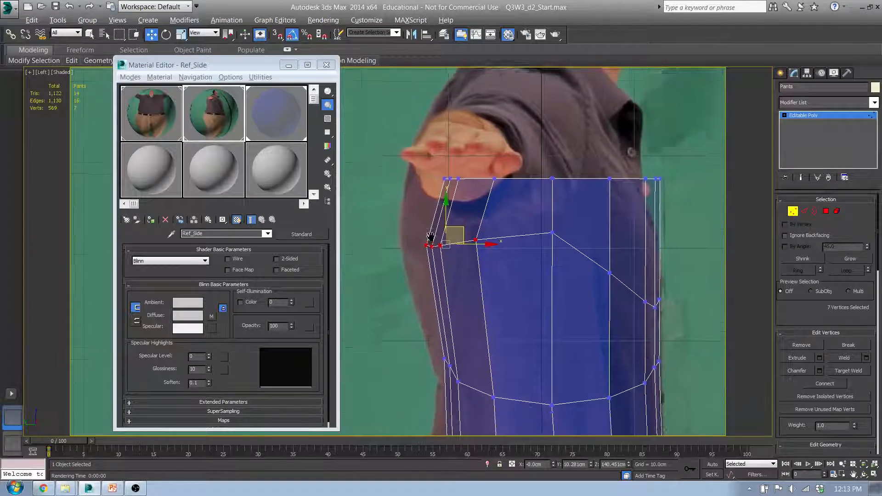
pyautogui.scroll(-5, 431, 241)
pyautogui.scroll(5, 458, 184)
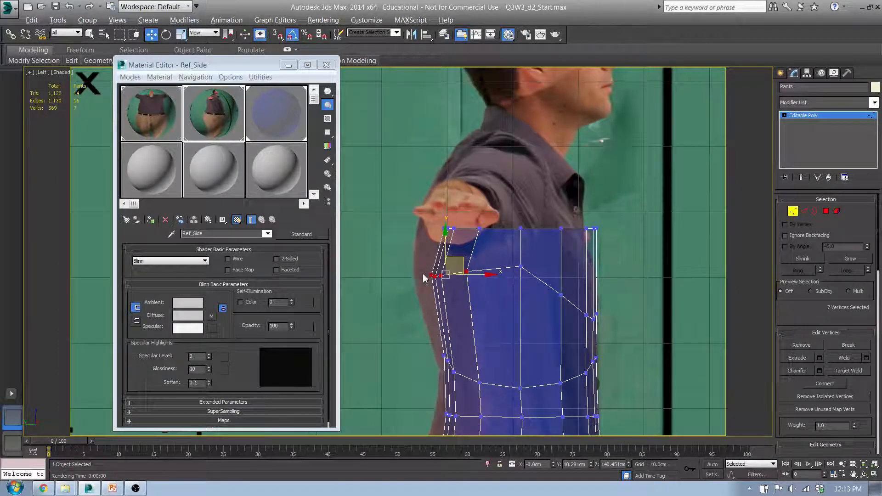
pyautogui.moveTo(423, 278); pyautogui.dragTo(427, 205, button='middle')
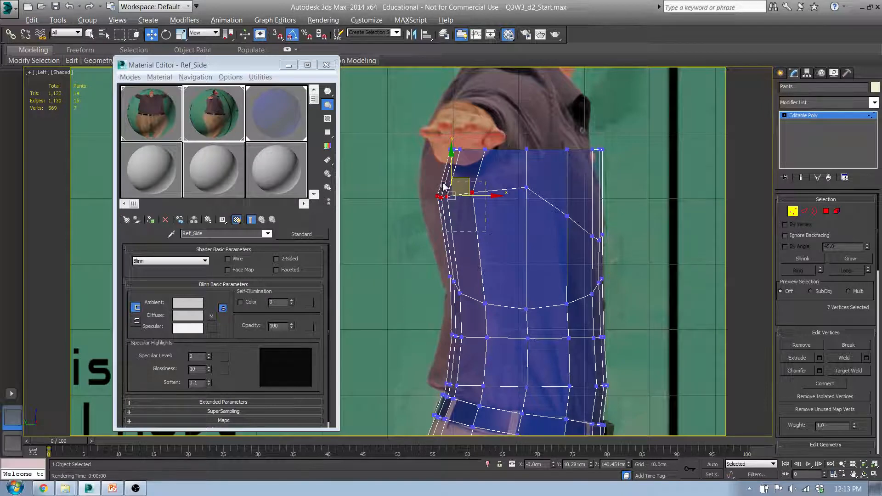
# Select the four outer vertices of the raised back row and examine the chest's shape from behind
pyautogui.moveTo(442, 182); pyautogui.dragTo(497, 190)
pyautogui.scroll(3, 465, 202)
pyautogui.scroll(-1, 488, 203)
pyautogui.scroll(-3, 528, 193)
pyautogui.moveTo(528, 193); pyautogui.dragTo(559, 274, button='middle')
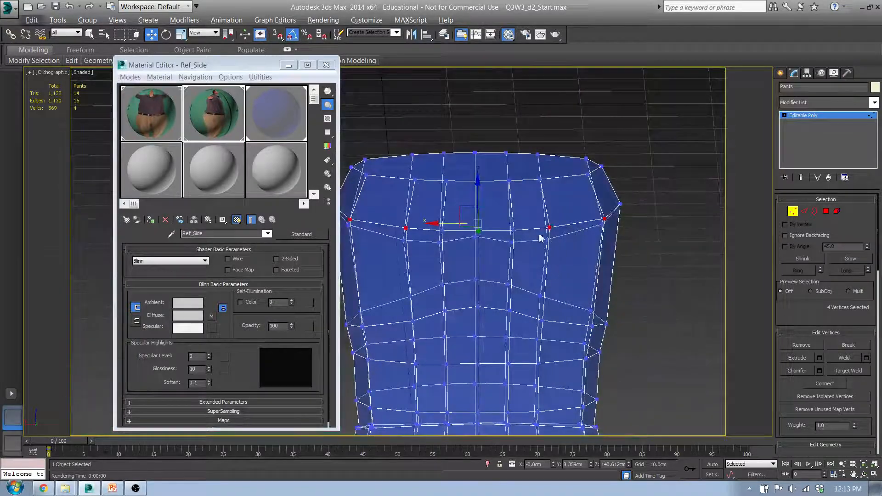
pyautogui.keyDown('alt'); pyautogui.moveTo(541, 238); pyautogui.dragTo(483, 266, button='middle'); pyautogui.keyUp('alt')
# In the front view, move the second-outermost vertices at both ends of the chest's top row slightly inward
pyautogui.press('f')
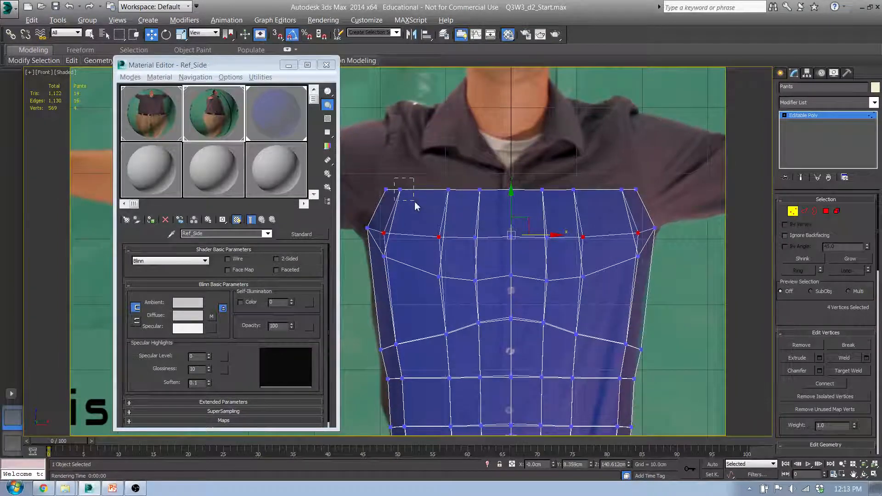
pyautogui.moveTo(415, 202); pyautogui.dragTo(433, 190)
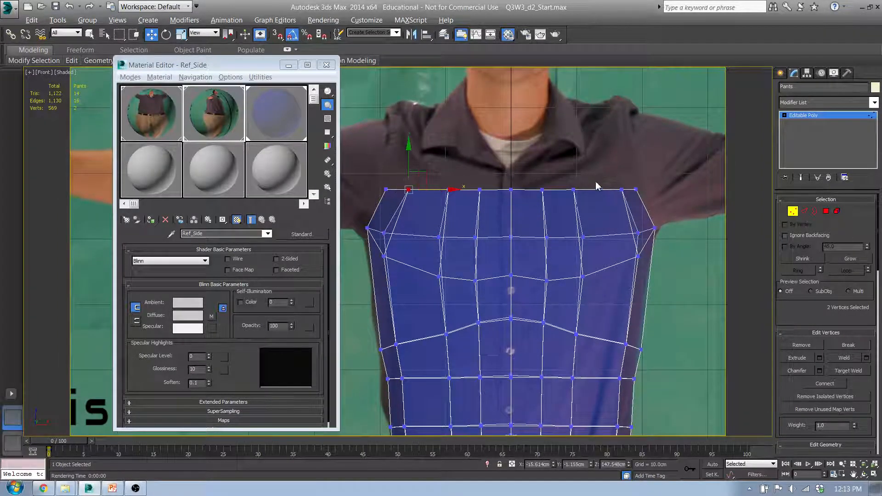
pyautogui.moveTo(629, 205); pyautogui.dragTo(642, 193)
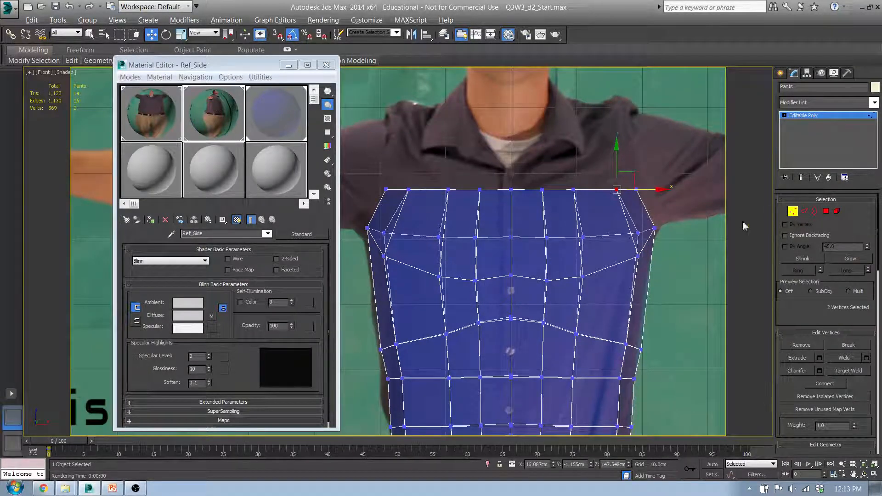
# Select the four second-outermost vertices near both armpits, scale them horizontally to 107%, and raise them slightly
pyautogui.moveTo(650, 271); pyautogui.dragTo(650, 272)
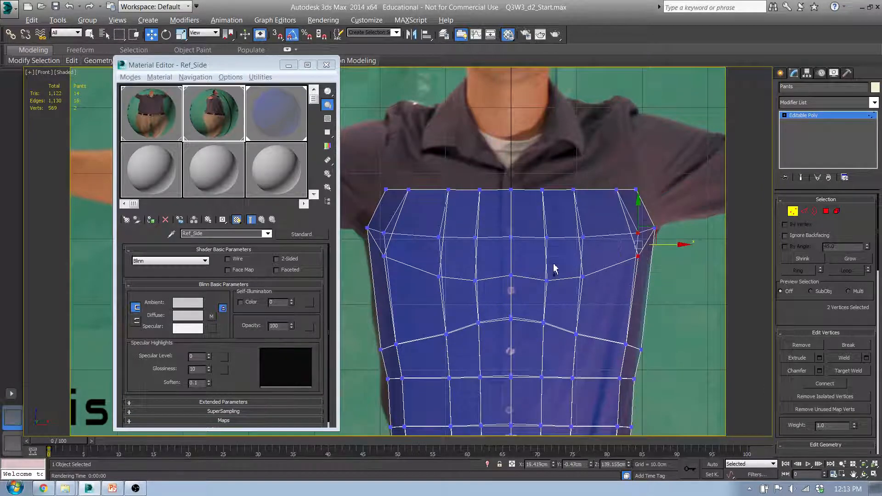
pyautogui.keyDown('ctrl'); pyautogui.moveTo(420, 283); pyautogui.dragTo(379, 229); pyautogui.keyUp('ctrl')
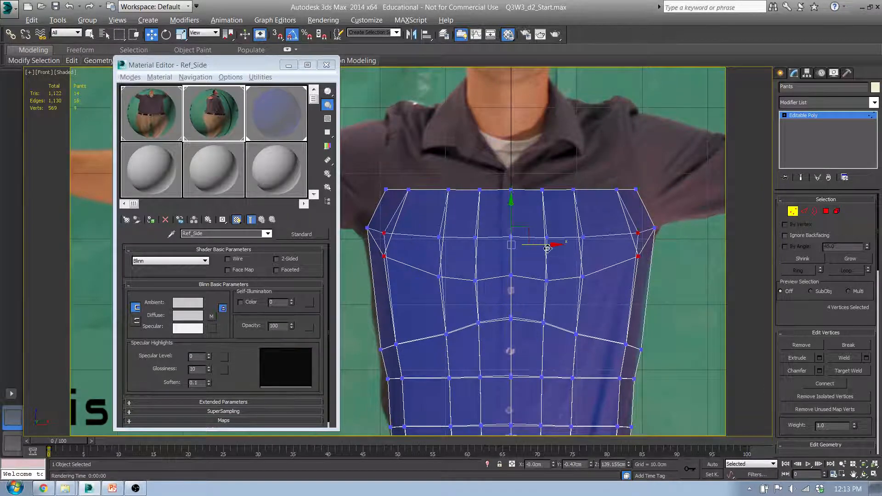
pyautogui.press('r')
pyautogui.moveTo(555, 248); pyautogui.dragTo(559, 247)
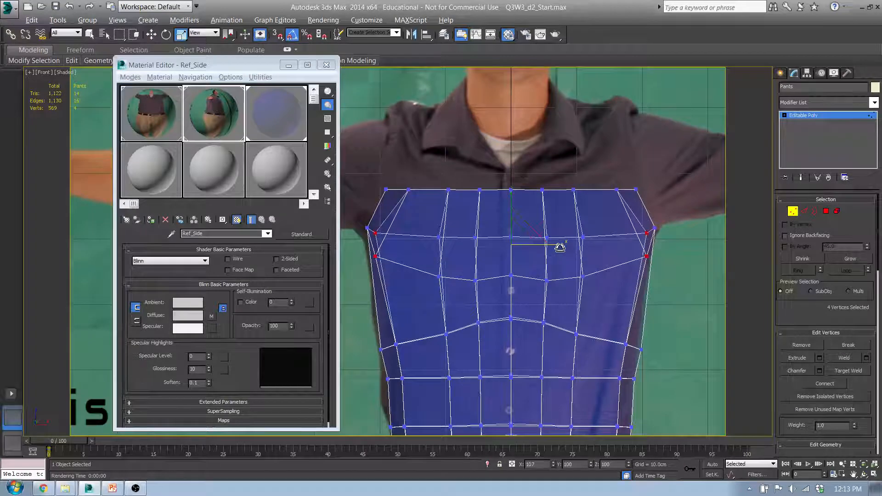
pyautogui.press('w')
pyautogui.moveTo(511, 221); pyautogui.dragTo(514, 208)
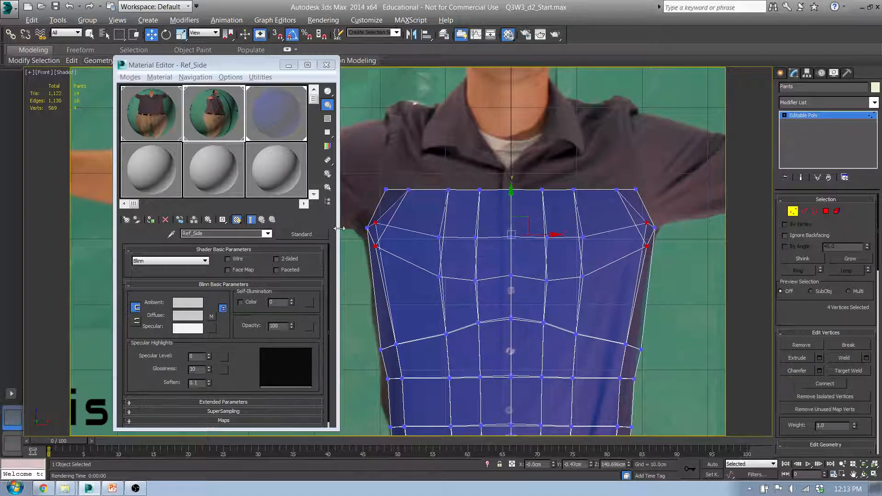
# Select the outermost armpit vertex on each side and lower the pair slightly
pyautogui.click(367, 227)
pyautogui.moveTo(684, 213); pyautogui.dragTo(652, 218)
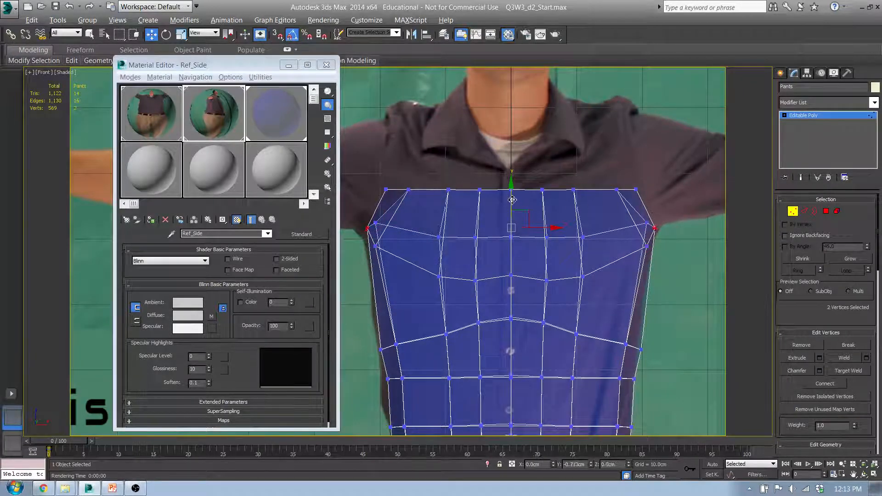
pyautogui.moveTo(512, 198); pyautogui.dragTo(511, 206)
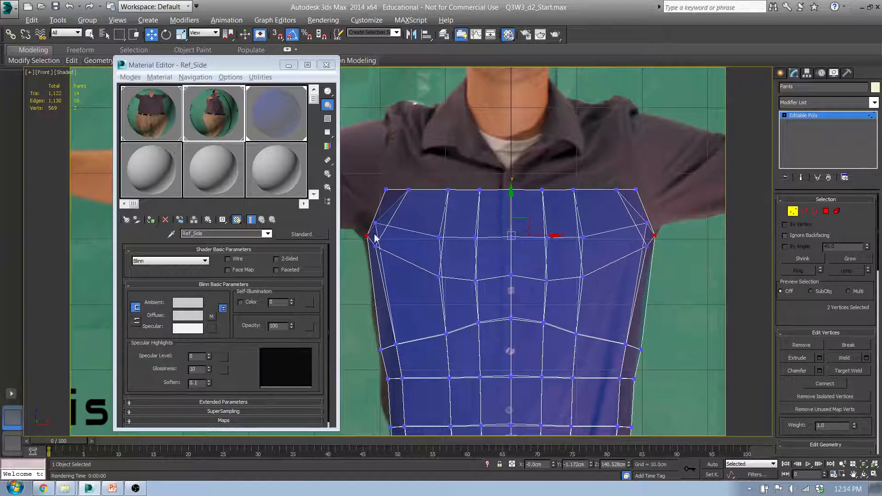
pyautogui.moveTo(380, 195)
pyautogui.mouseDown(button='middle')
pyautogui.moveTo(470, 243)
pyautogui.moveTo(488, 219)
pyautogui.moveTo(377, 205)
pyautogui.mouseUp(button='middle')
pyautogui.scroll(-3, 422, 202)
pyautogui.scroll(3, 422, 200)
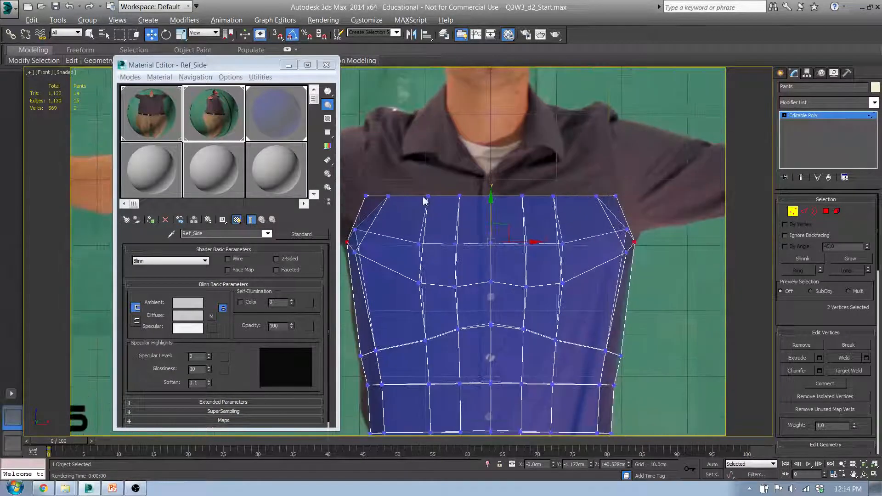
# Select the top row's vertices except the outermost on each side, and scale them wider horizontally
pyautogui.click(390, 198)
pyautogui.keyDown('ctrl'); pyautogui.moveTo(398, 189); pyautogui.dragTo(604, 212); pyautogui.keyUp('ctrl')
pyautogui.press('r')
pyautogui.moveTo(517, 192); pyautogui.dragTo(547, 196)
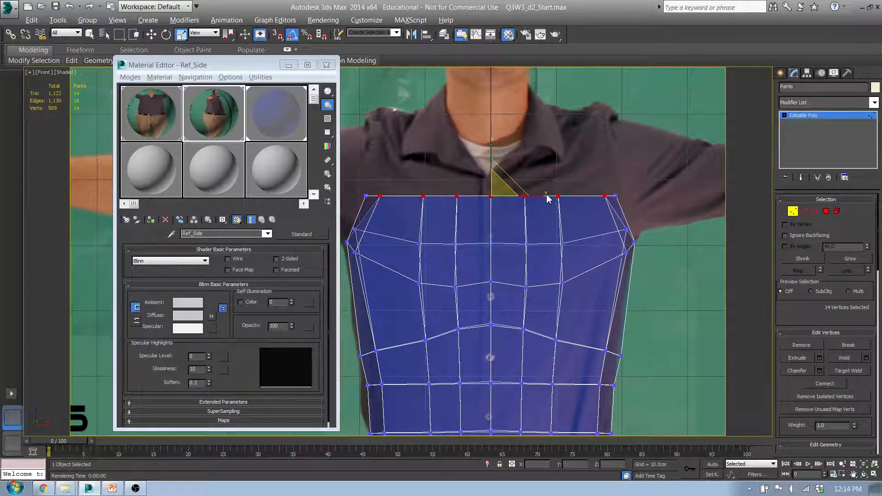
pyautogui.moveTo(561, 213); pyautogui.dragTo(598, 215, button='middle')
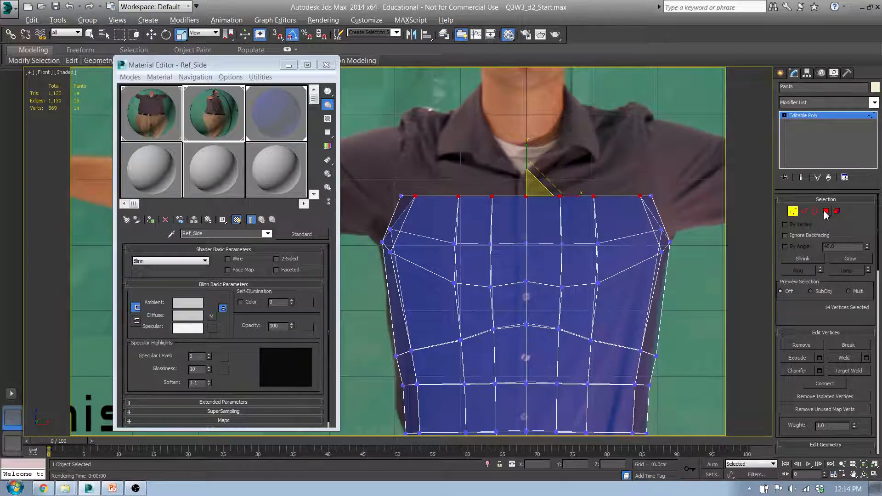
pyautogui.click(825, 212)
pyautogui.scroll(-5, 595, 218)
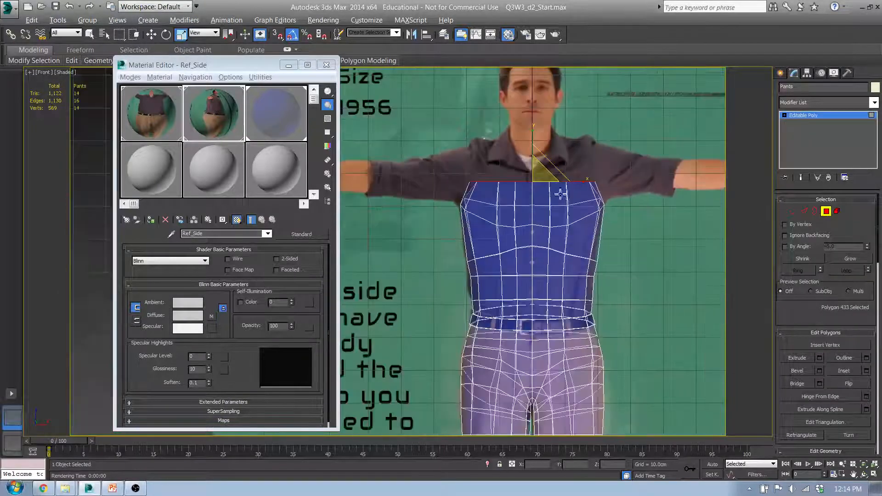
pyautogui.keyDown('alt'); pyautogui.moveTo(565, 191); pyautogui.dragTo(597, 197, button='middle'); pyautogui.keyUp('alt')
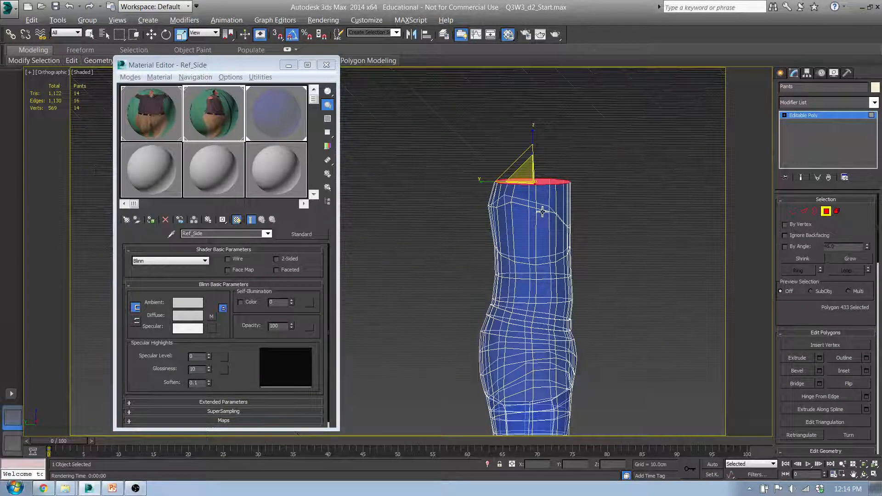
pyautogui.keyDown('shift'); pyautogui.moveTo(554, 220); pyautogui.dragTo(530, 201); pyautogui.keyUp('shift')
pyautogui.hotkey('ctrl', 'z')
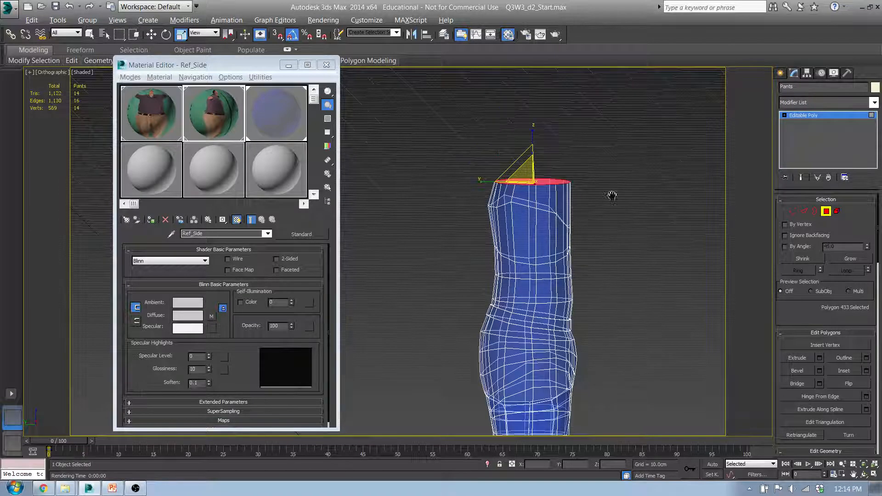
pyautogui.moveTo(611, 197); pyautogui.dragTo(580, 225, button='middle')
pyautogui.click(574, 236)
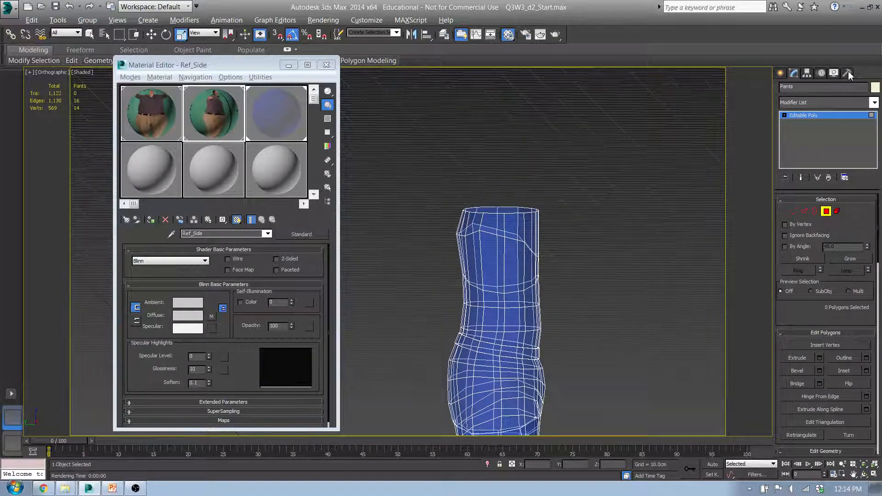
# Leave polygon editing, apply Reset XForm to the Pants object, and collapse its modifier stack back to Editable Poly
pyautogui.click(826, 211)
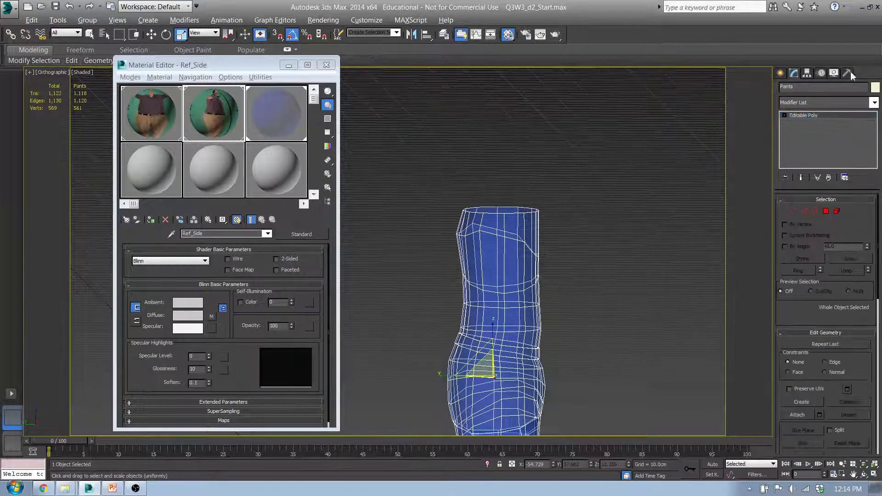
pyautogui.click(849, 73)
pyautogui.click(823, 221)
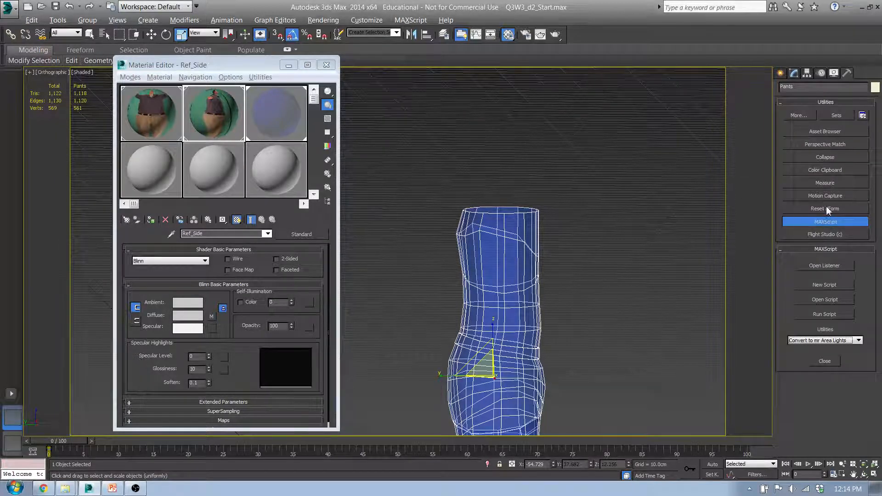
pyautogui.click(831, 211)
pyautogui.click(825, 267)
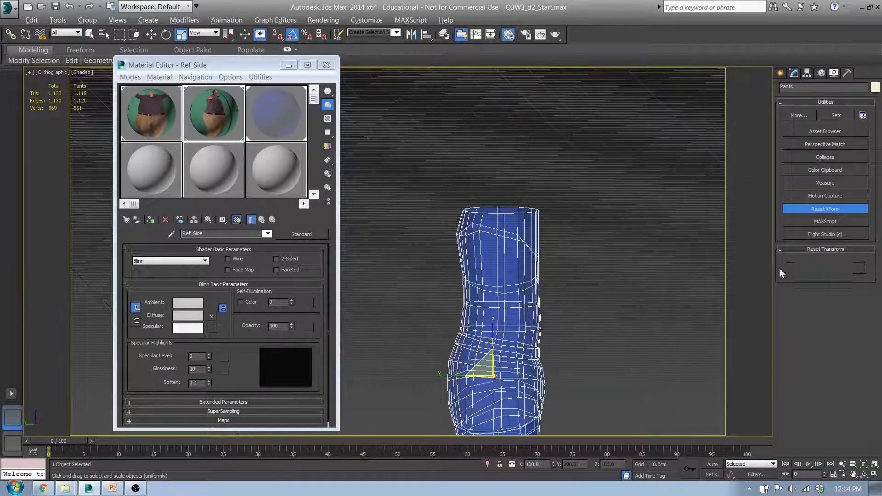
pyautogui.click(794, 73)
pyautogui.rightClick(804, 116)
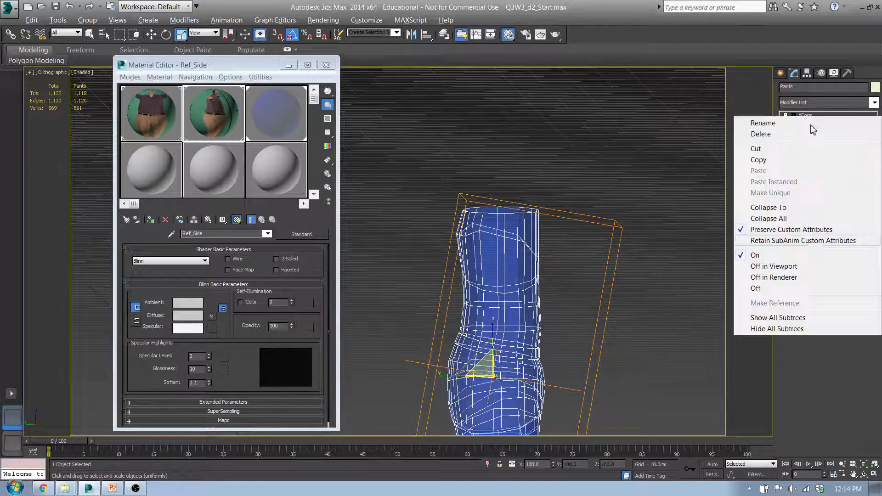
pyautogui.click(796, 220)
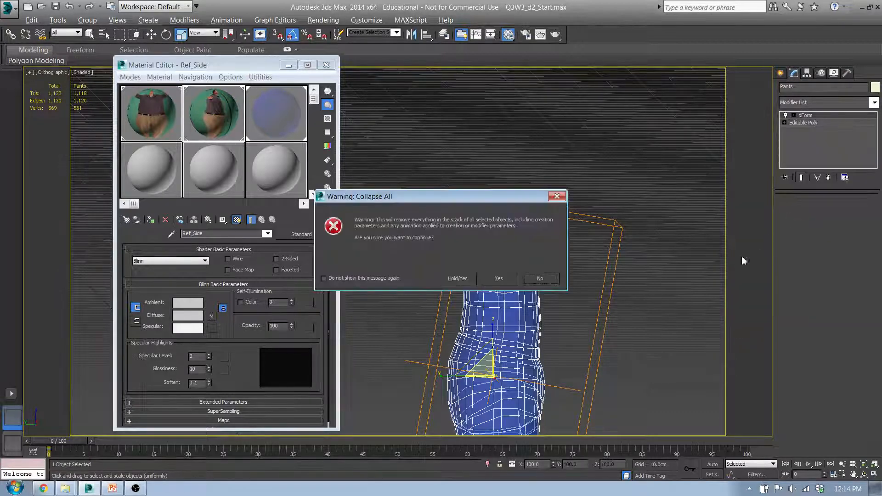
pyautogui.click(499, 279)
# Select the polygon capping the top of the chest and return to the front view
pyautogui.click(826, 211)
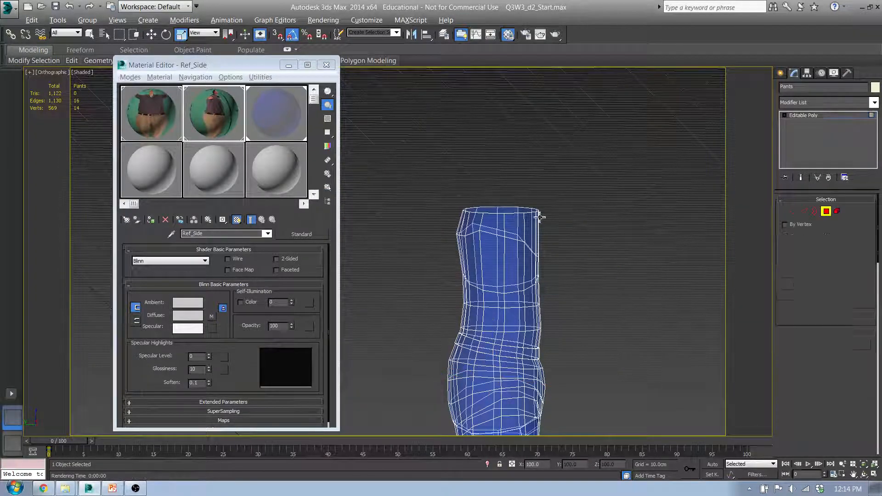
pyautogui.click(533, 210)
pyautogui.press('f')
pyautogui.moveTo(500, 184); pyautogui.dragTo(484, 229, button='middle')
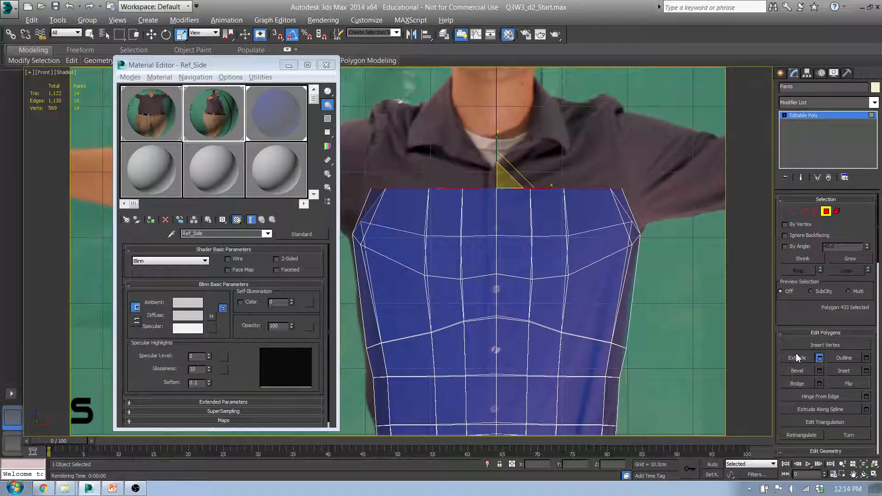
# Check the chest's cap polygon from an angled view and undo the last change to it
pyautogui.keyDown('alt'); pyautogui.moveTo(481, 263); pyautogui.dragTo(493, 222, button='middle'); pyautogui.keyUp('alt')
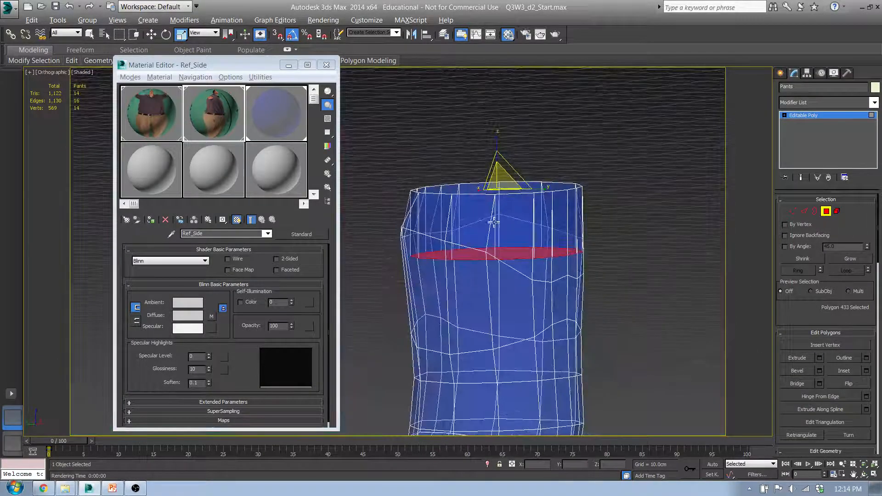
pyautogui.keyDown('alt'); pyautogui.moveTo(571, 250); pyautogui.dragTo(443, 284, button='middle'); pyautogui.keyUp('alt')
pyautogui.hotkey('ctrl', 'z')
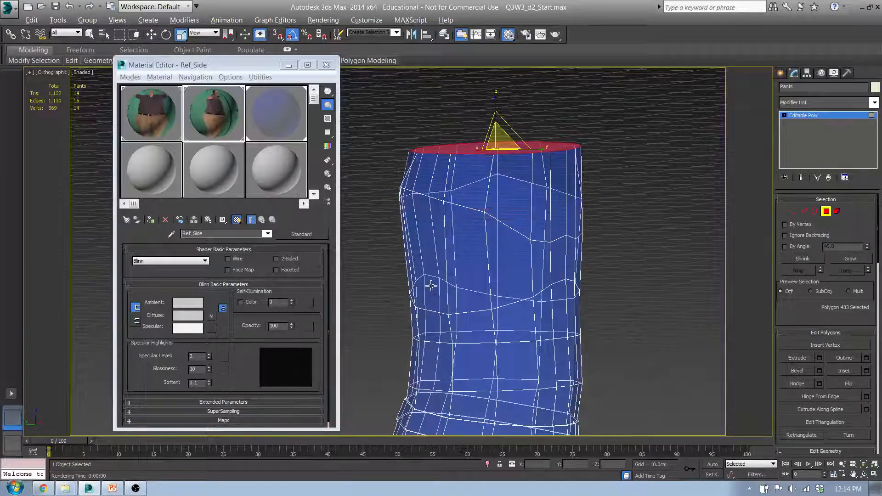
# Examine the torso and whole body mesh from angled views, and reselect the polygon capping the chest
pyautogui.click(544, 212)
pyautogui.keyDown('alt'); pyautogui.moveTo(627, 214); pyautogui.dragTo(585, 170, button='middle'); pyautogui.keyUp('alt')
pyautogui.scroll(-5, 625, 183)
pyautogui.scroll(6, 586, 170)
pyautogui.scroll(-6, 587, 175)
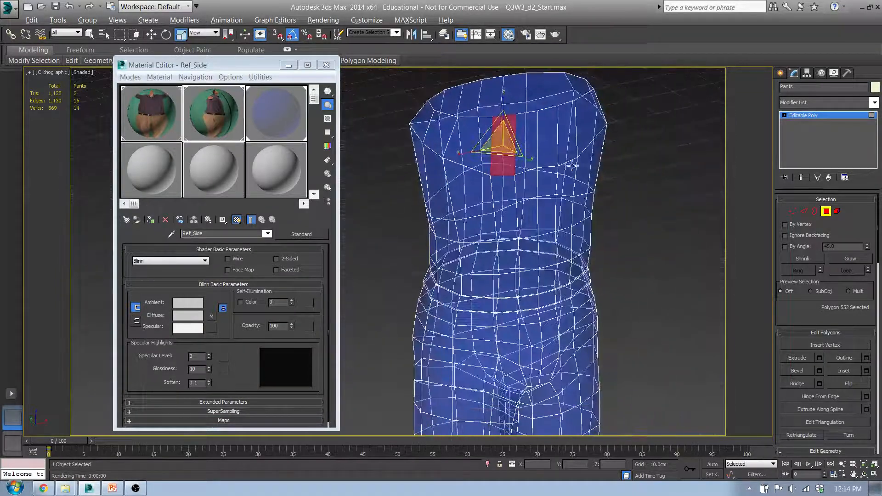
pyautogui.scroll(-3, 606, 179)
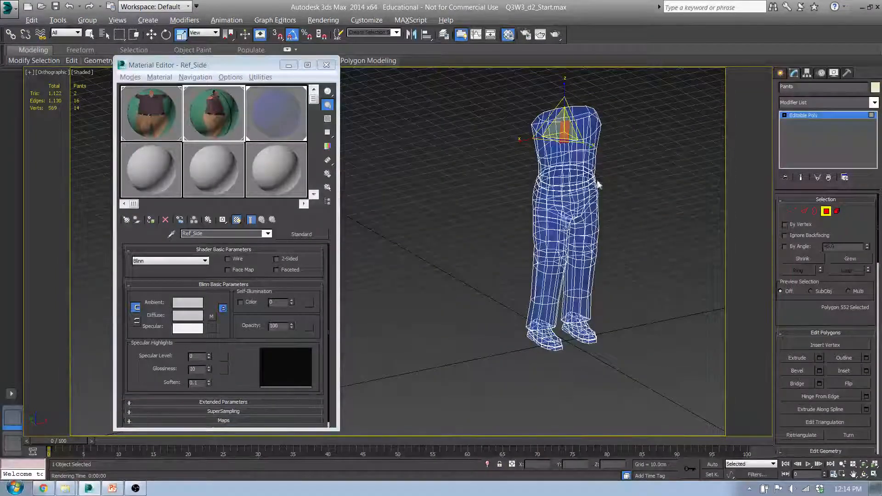
pyautogui.scroll(6, 588, 115)
pyautogui.click(574, 134)
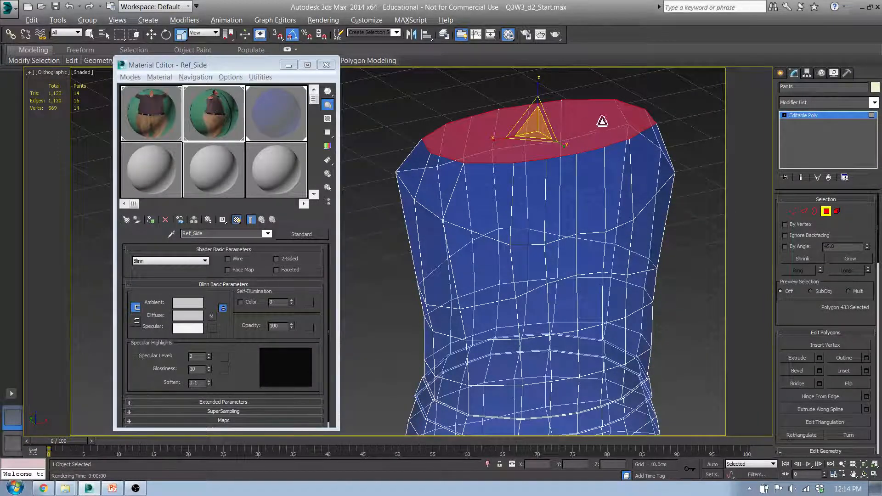
# Try flipping the normal of the chest's cap polygon on its own, and flip it back
pyautogui.click(855, 386)
pyautogui.click(668, 128)
pyautogui.click(601, 128)
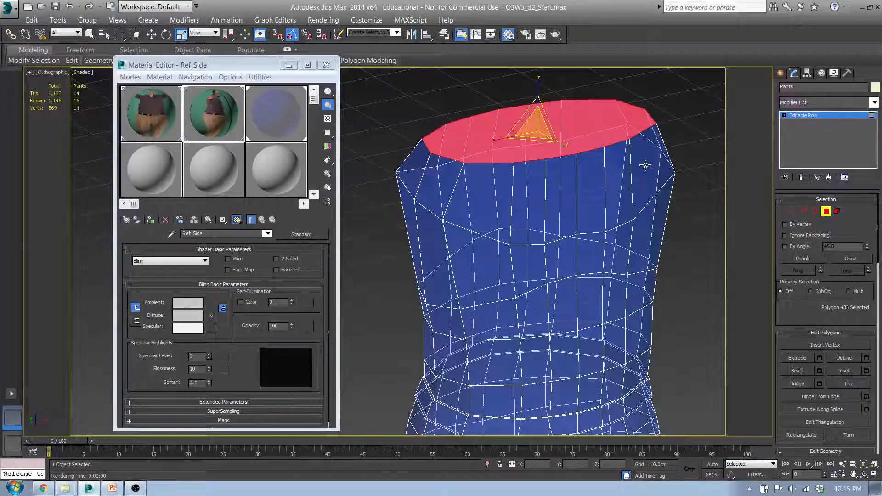
pyautogui.click(856, 386)
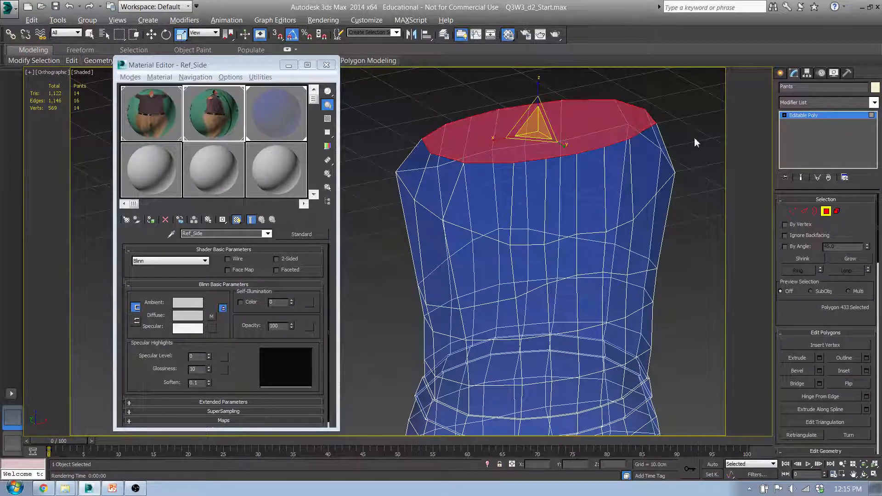
# Flip the normals of all polygons in the Pants mesh, and reselect only the chest's cap polygon
pyautogui.click(694, 137)
pyautogui.hotkey('ctrl', 'a')
pyautogui.click(859, 383)
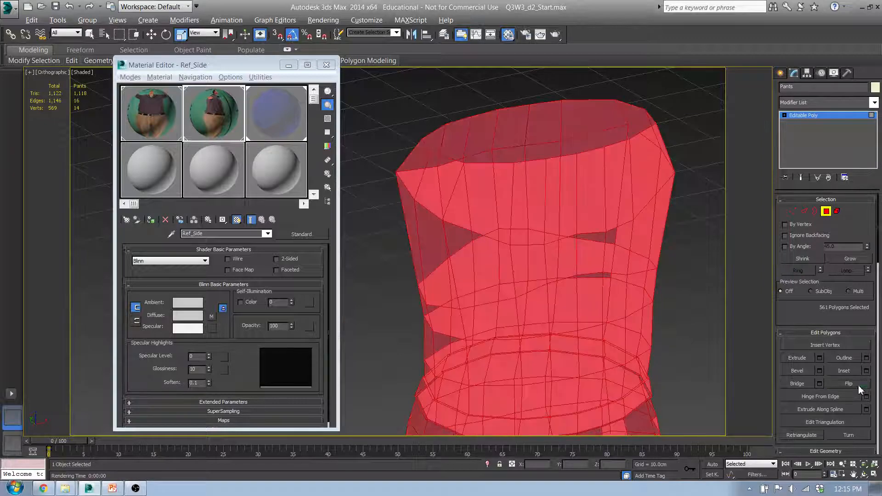
pyautogui.click(699, 129)
pyautogui.click(605, 129)
# In the left view, rotate the chest's cap polygon by -20 degrees so it slopes down toward the front
pyautogui.moveTo(583, 218); pyautogui.dragTo(565, 228, button='middle')
pyautogui.press('l')
pyautogui.scroll(-2, 541, 187)
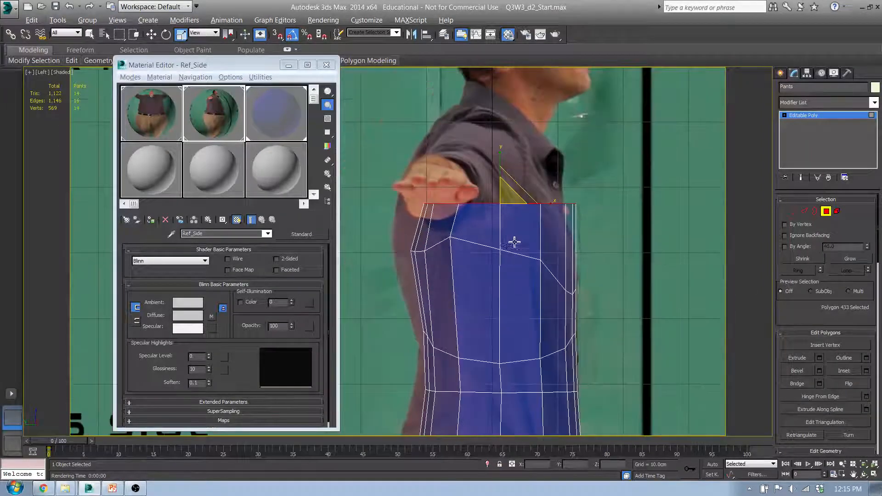
pyautogui.scroll(3, 514, 240)
pyautogui.press('e')
pyautogui.moveTo(521, 183); pyautogui.dragTo(534, 181)
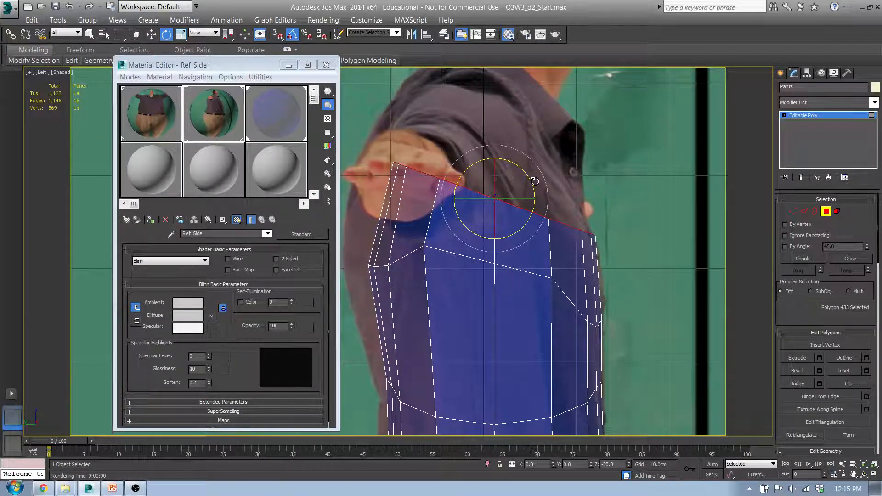
# Lower the sloped cap polygon slightly and widen it from front to back over the side reference
pyautogui.press('w')
pyautogui.moveTo(505, 183)
pyautogui.mouseDown()
pyautogui.moveTo(501, 171)
pyautogui.moveTo(508, 196)
pyautogui.mouseUp()
pyautogui.press('r')
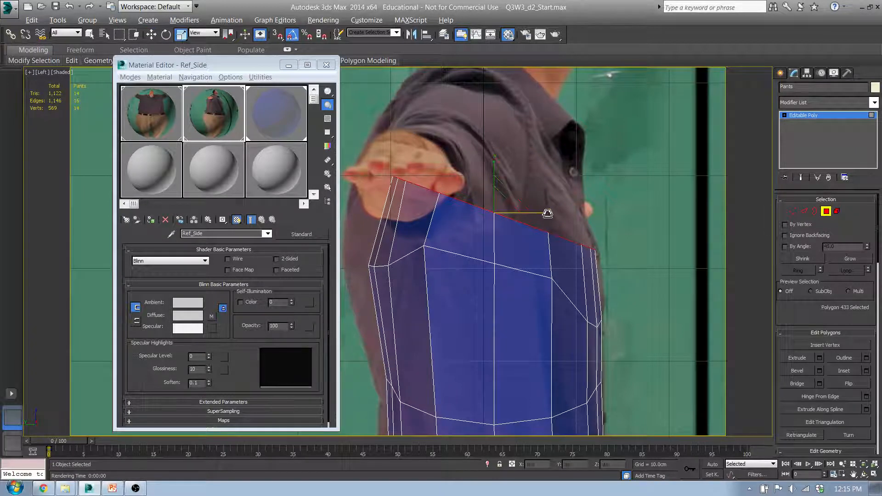
pyautogui.moveTo(547, 211); pyautogui.dragTo(524, 213)
pyautogui.press('w')
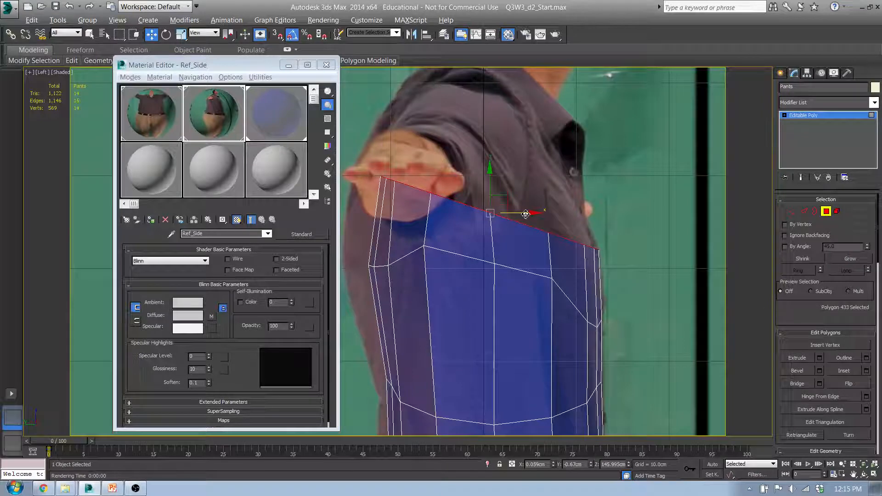
# Convert the cap selection to vertices, and shift the three middle vertex columns of the top two rows toward the back
pyautogui.keyDown('ctrl'); pyautogui.click(793, 212); pyautogui.keyUp('ctrl')
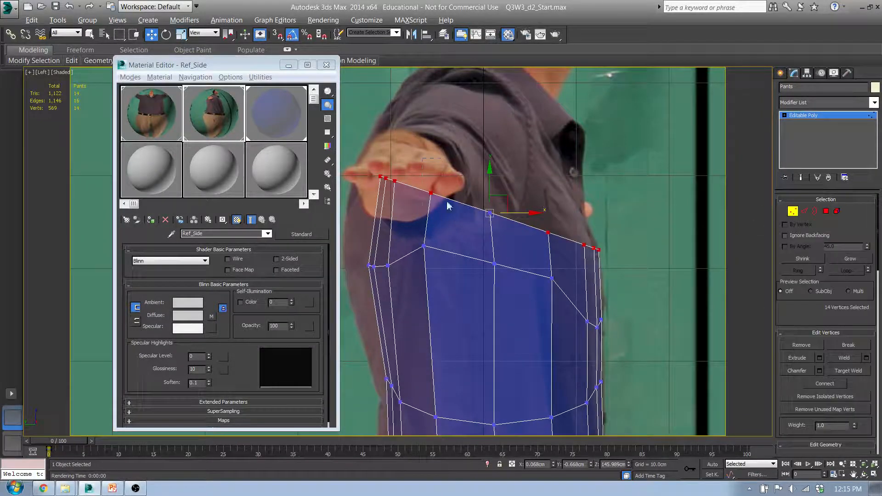
pyautogui.moveTo(573, 303); pyautogui.dragTo(573, 303)
pyautogui.moveTo(519, 237); pyautogui.dragTo(506, 237)
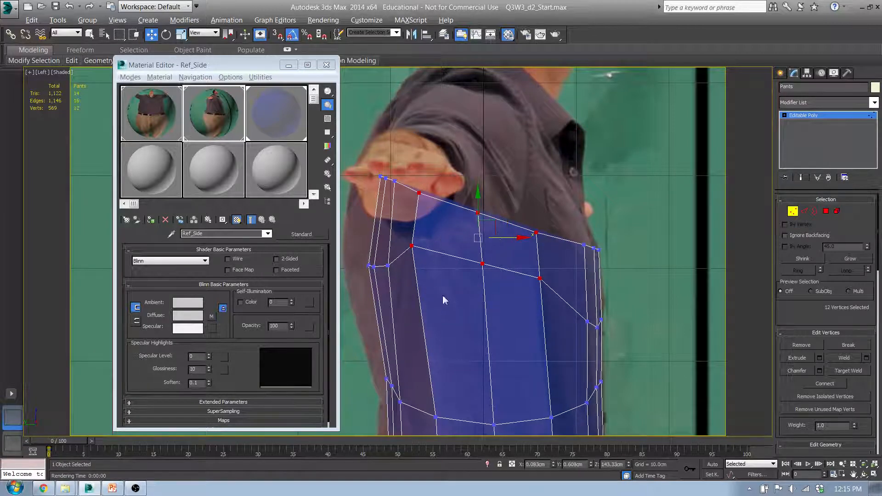
# Nudge the rear middle column of the top two rows forward, and the two columns nearer the chest slightly back
pyautogui.moveTo(383, 155); pyautogui.dragTo(368, 144)
pyautogui.moveTo(422, 133); pyautogui.dragTo(411, 131)
pyautogui.moveTo(442, 222); pyautogui.dragTo(457, 222)
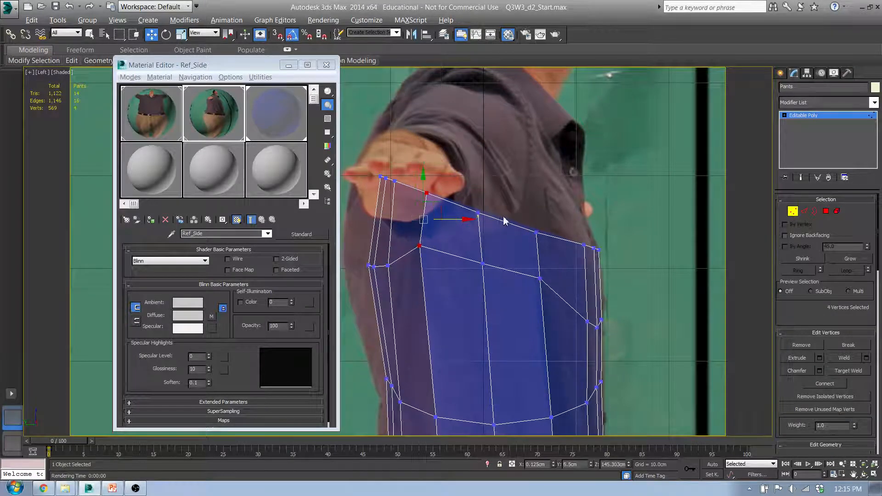
pyautogui.moveTo(501, 198); pyautogui.dragTo(593, 337)
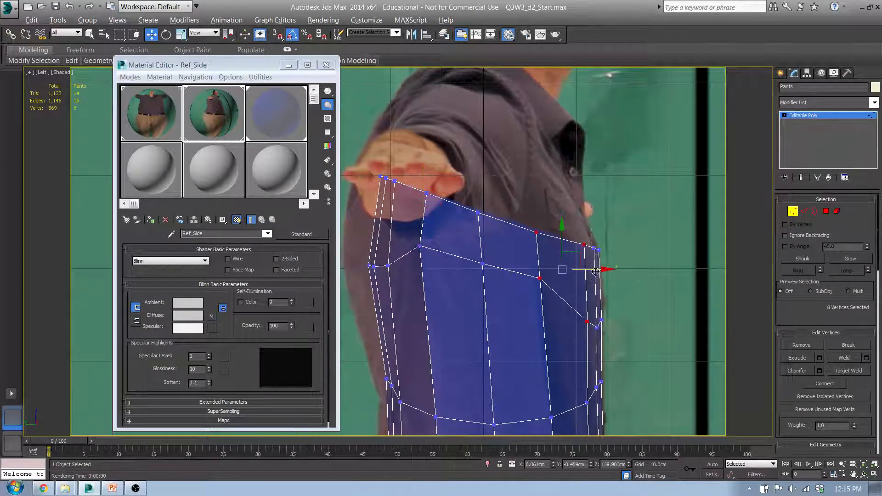
pyautogui.moveTo(592, 269); pyautogui.dragTo(586, 269)
pyautogui.click(529, 215)
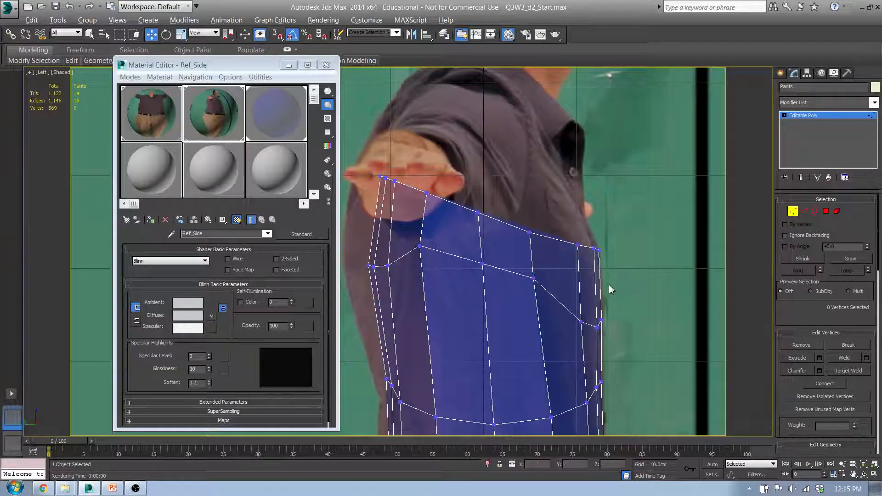
# Select the sloped cap polygon again and extrude it upward toward the shoulders, checking it in the left view
pyautogui.keyDown('alt'); pyautogui.moveTo(611, 290); pyautogui.dragTo(517, 260, button='middle'); pyautogui.keyUp('alt')
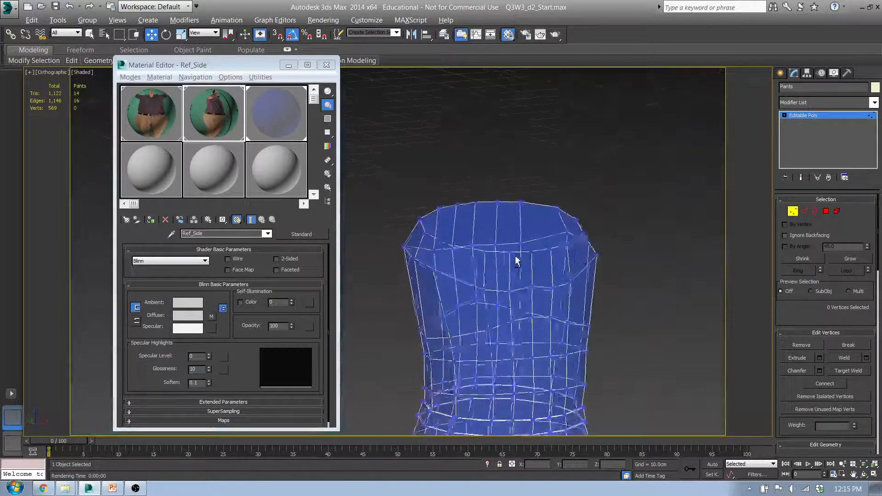
pyautogui.press('f')
pyautogui.scroll(2, 502, 232)
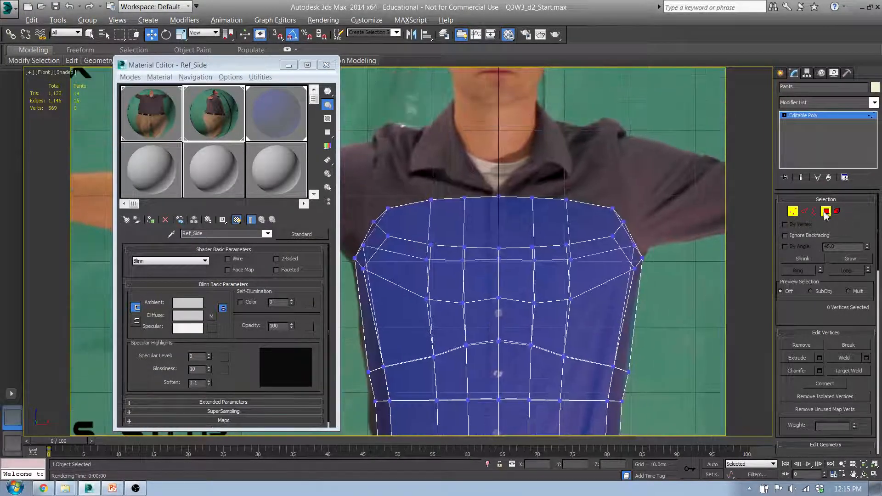
pyautogui.click(825, 212)
pyautogui.click(484, 216)
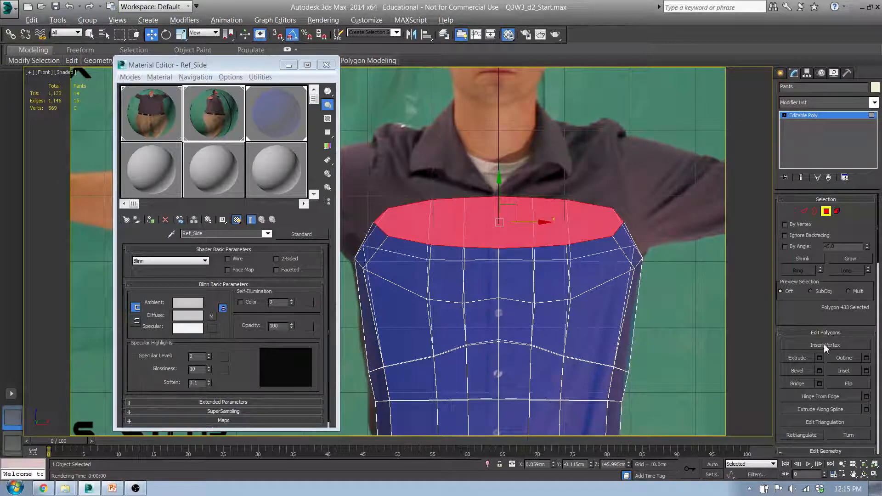
pyautogui.click(820, 358)
pyautogui.press('l')
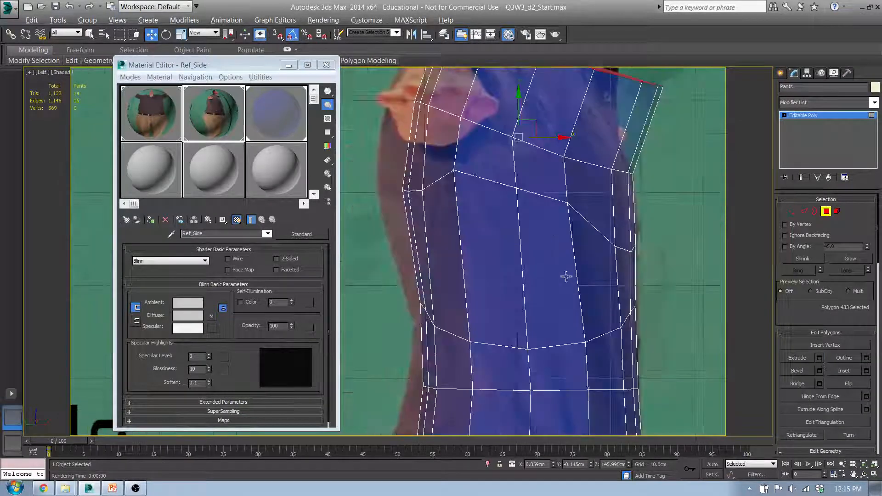
pyautogui.moveTo(540, 175); pyautogui.dragTo(538, 331, button='middle')
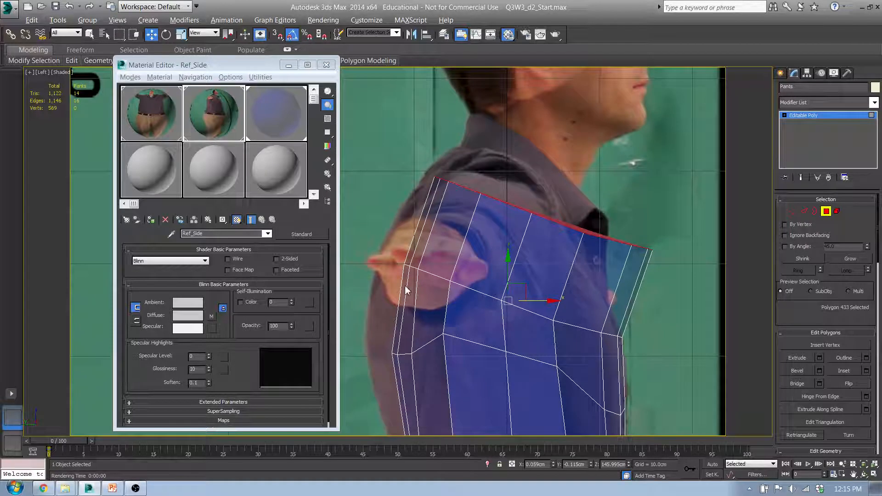
# Rotate the extruded cap polygon to a steeper slope and narrow it from front to back
pyautogui.press('e')
pyautogui.moveTo(577, 225)
pyautogui.mouseDown()
pyautogui.moveTo(583, 206)
pyautogui.moveTo(569, 214)
pyautogui.mouseUp()
pyautogui.press('r')
pyautogui.press('w')
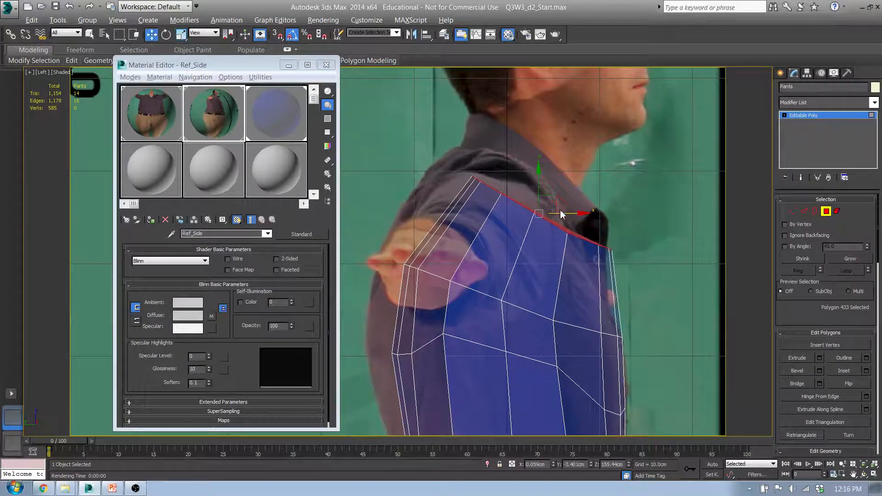
# Reselect the extruded cap polygon and move it toward the back of the shoulder in the side view
pyautogui.click(565, 219)
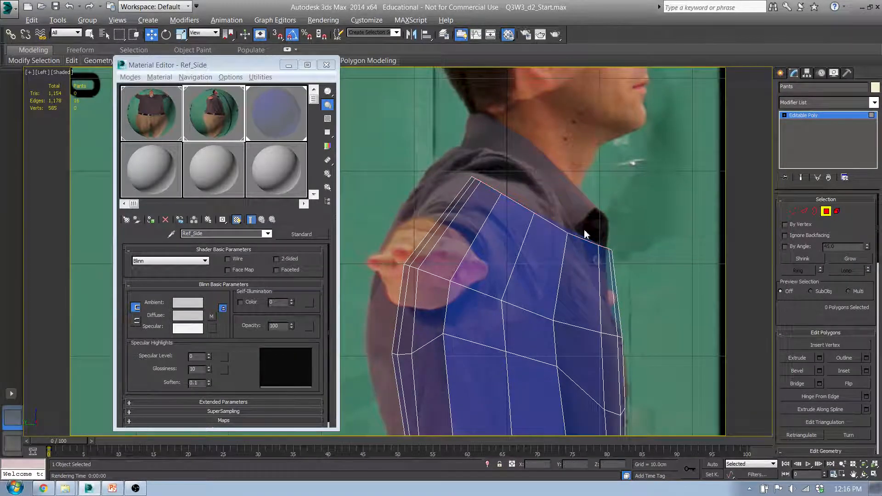
pyautogui.click(575, 220)
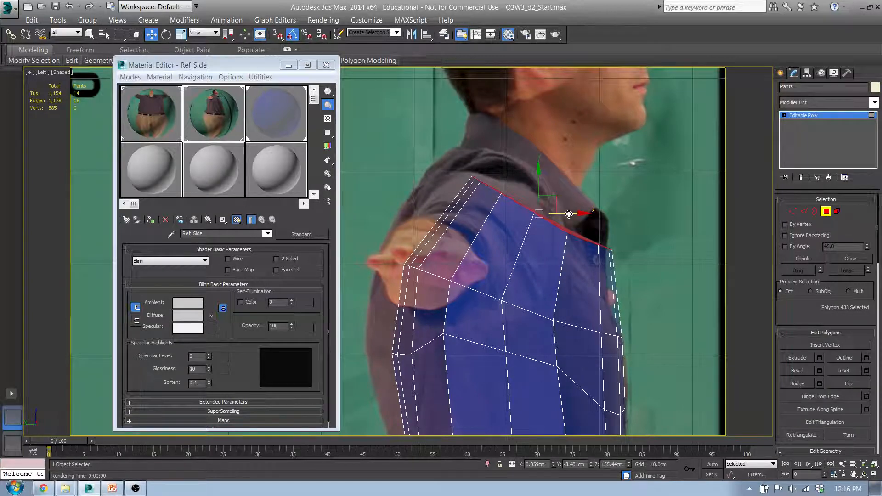
pyautogui.moveTo(571, 213); pyautogui.dragTo(543, 212)
# In the front view, scale the cap polygon horizontally to 95%
pyautogui.moveTo(503, 221); pyautogui.dragTo(498, 180, button='middle')
pyautogui.scroll(2, 492, 192)
pyautogui.press('f')
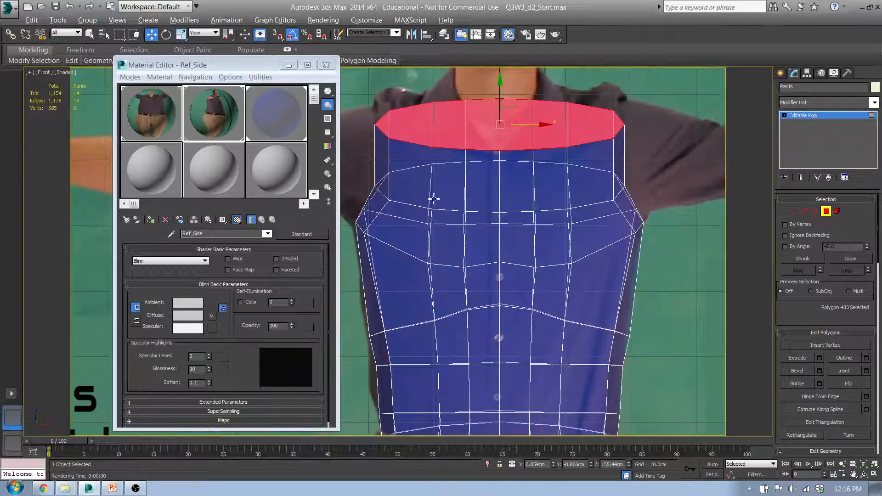
pyautogui.moveTo(452, 204)
pyautogui.mouseDown(button='middle')
pyautogui.moveTo(478, 183)
pyautogui.moveTo(465, 200)
pyautogui.mouseUp(button='middle')
pyautogui.press('r')
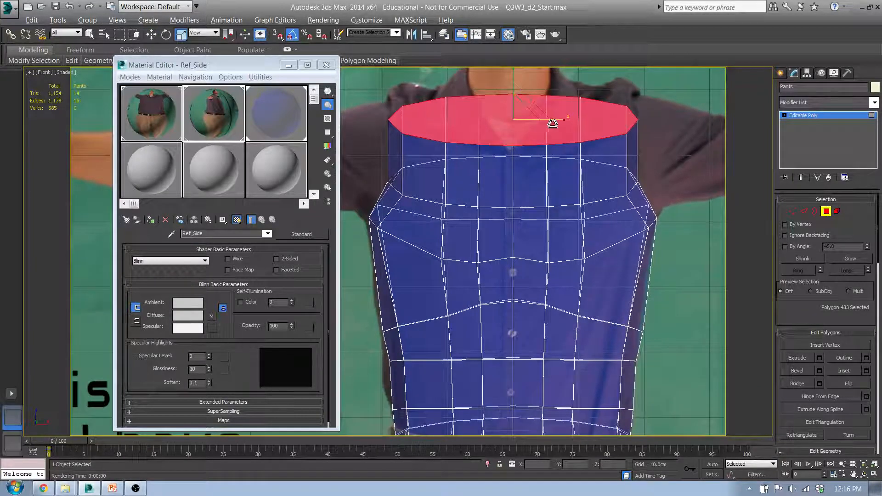
pyautogui.moveTo(564, 121); pyautogui.dragTo(563, 122)
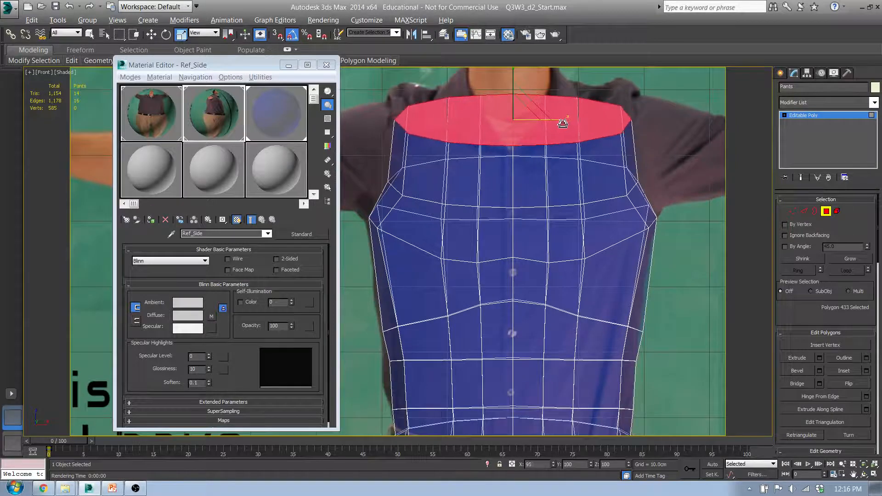
# Lower the cap polygon to just below the collar and scale it slightly wider horizontally
pyautogui.moveTo(564, 123); pyautogui.dragTo(531, 183, button='middle')
pyautogui.press('w')
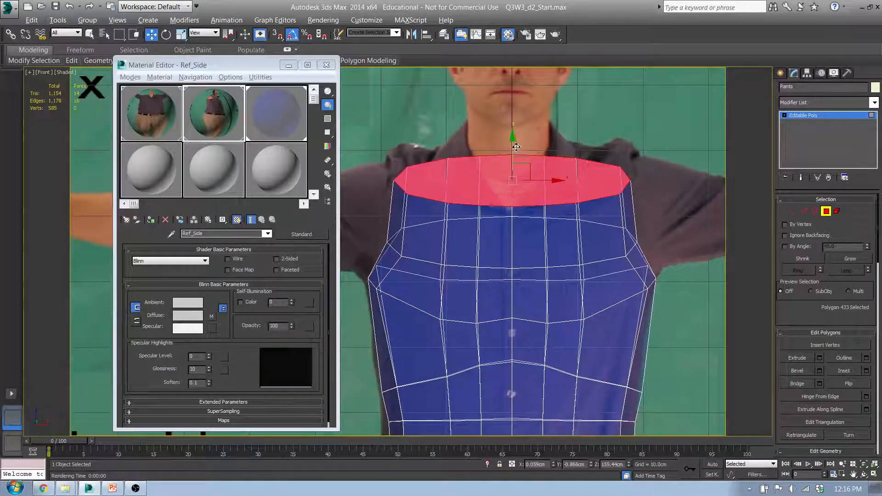
pyautogui.moveTo(516, 143); pyautogui.dragTo(518, 179)
pyautogui.press('r')
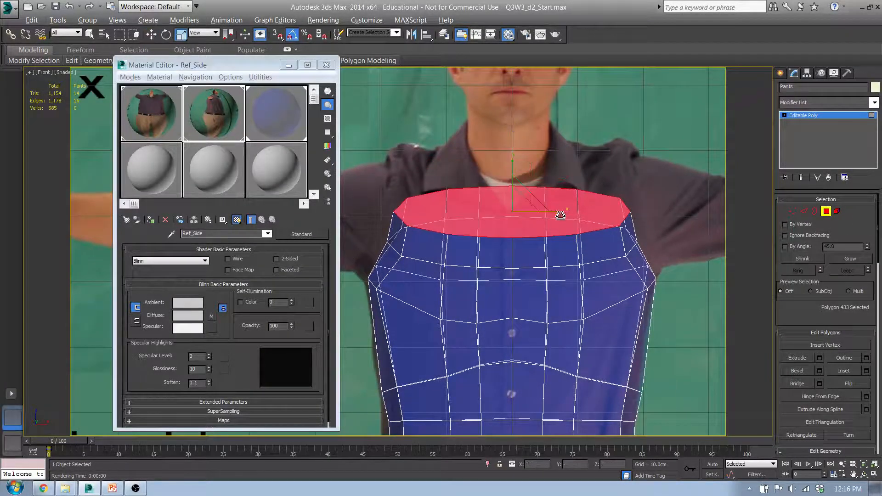
pyautogui.moveTo(560, 213); pyautogui.dragTo(561, 214)
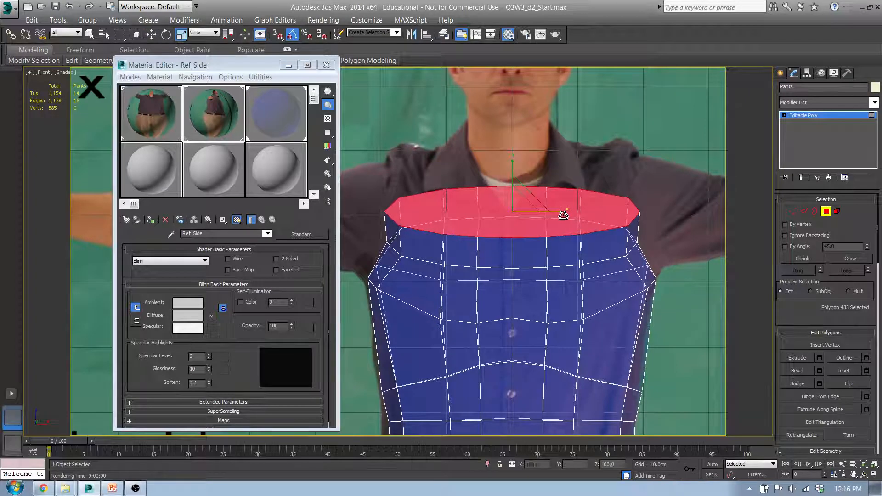
# Select the edge loop directly below the cap and scale it wider horizontally to round out the sides toward the armpits
pyautogui.press('1')
pyautogui.doubleClick(468, 268)
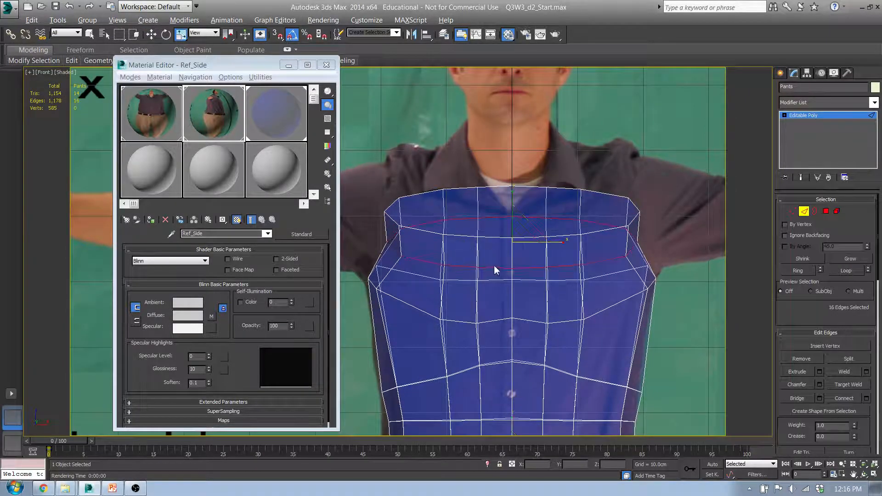
pyautogui.moveTo(557, 245); pyautogui.dragTo(568, 242)
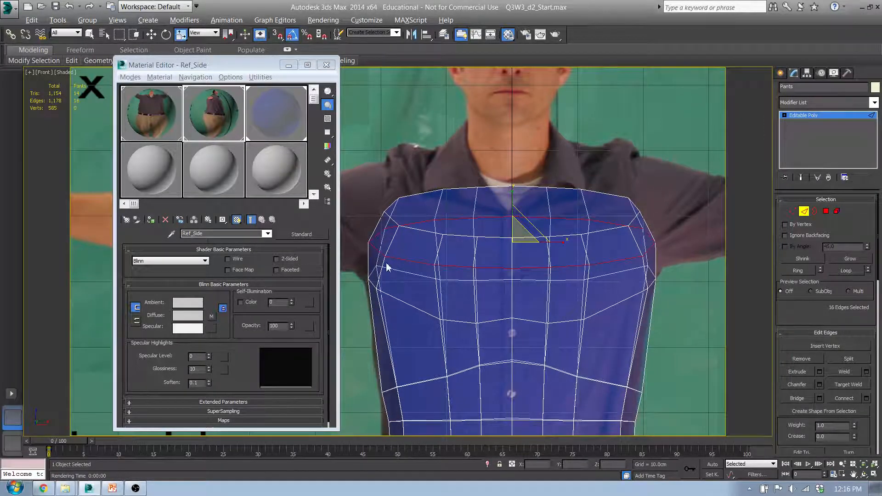
# Return to polygon editing, select the cap polygon, and scale it slightly wider to continue the rounded side contour
pyautogui.click(394, 223)
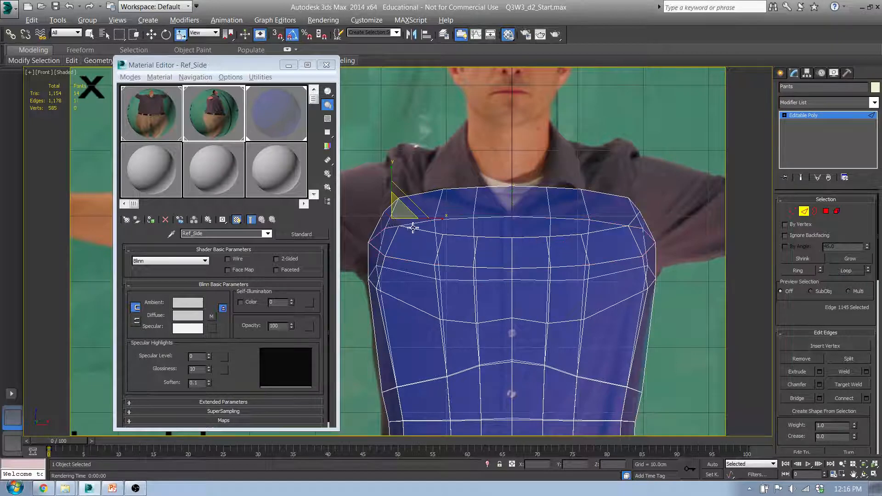
pyautogui.click(413, 230)
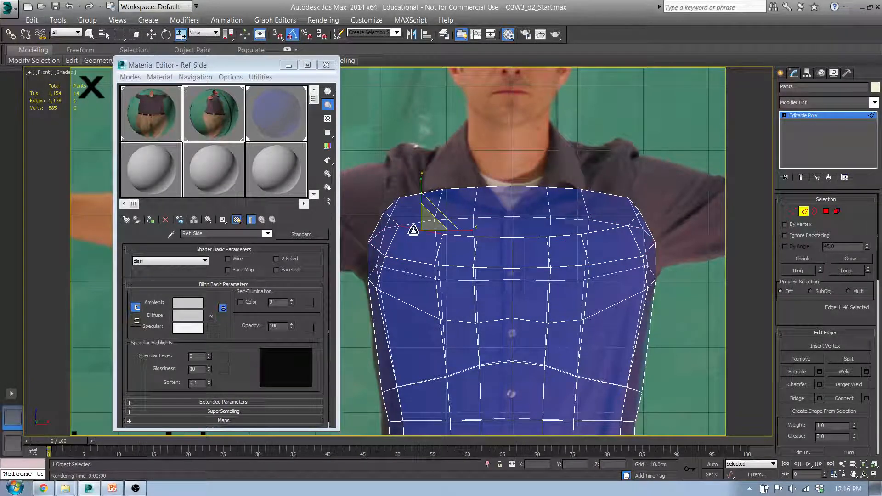
pyautogui.press('4')
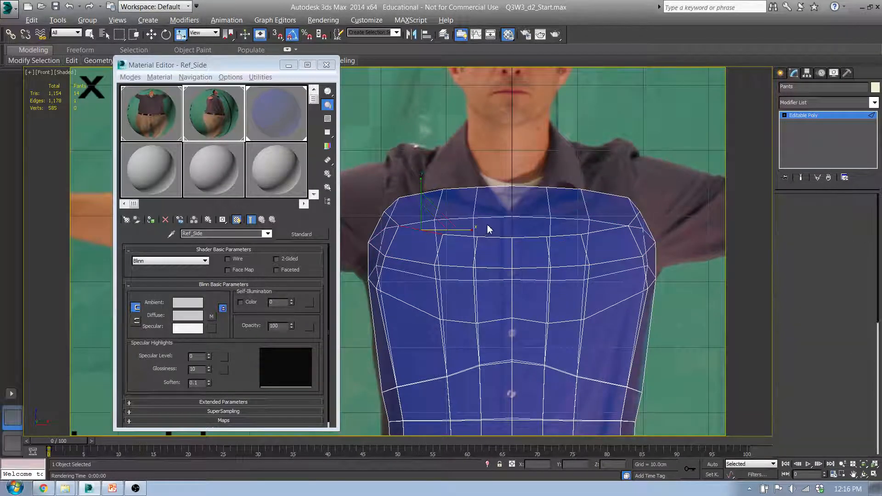
pyautogui.click(488, 229)
pyautogui.moveTo(566, 216); pyautogui.dragTo(567, 216)
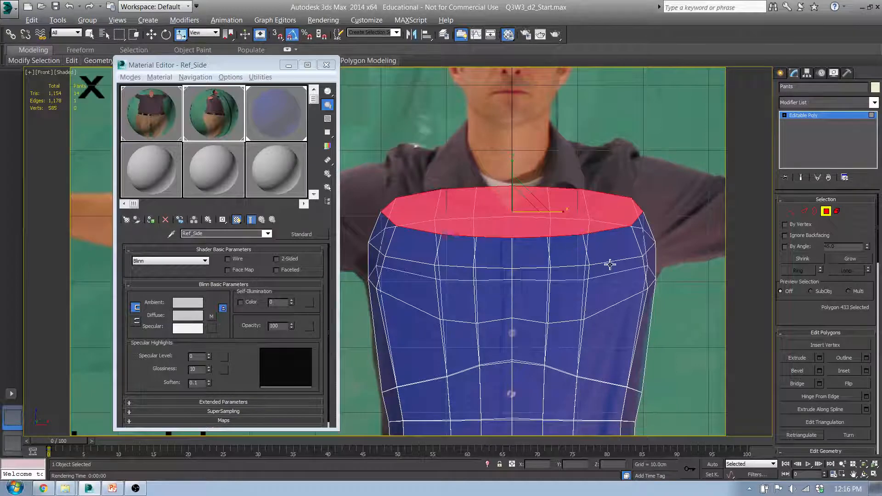
# Scale the edge loop directly below the cap slightly narrower horizontally to smooth the contour above the armpits
pyautogui.press('2')
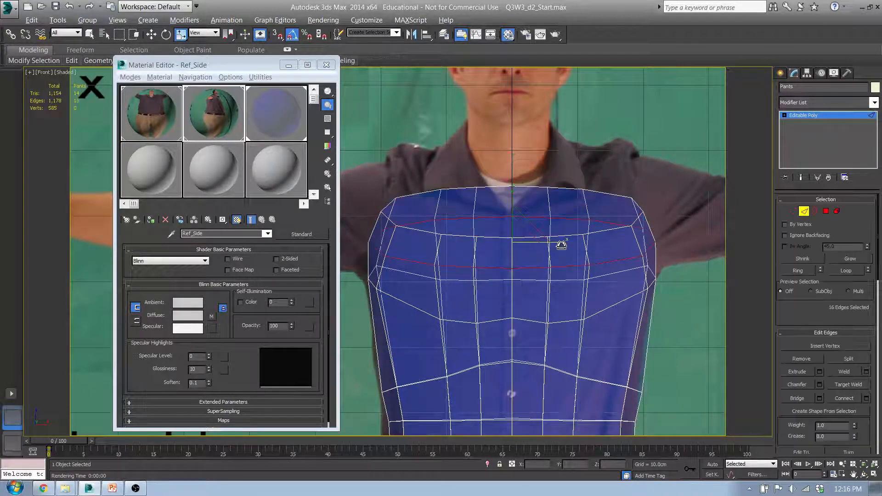
pyautogui.moveTo(562, 243); pyautogui.dragTo(561, 244)
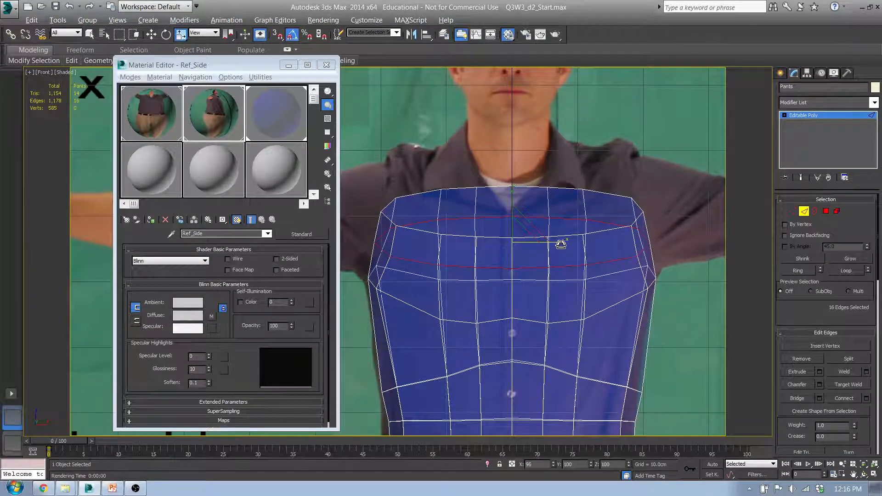
pyautogui.scroll(5, 626, 244)
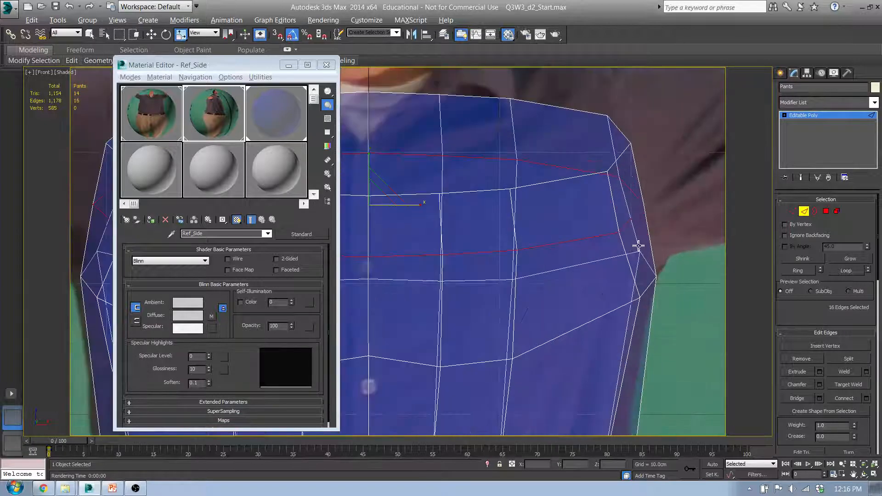
pyautogui.moveTo(608, 162); pyautogui.dragTo(667, 195, button='middle')
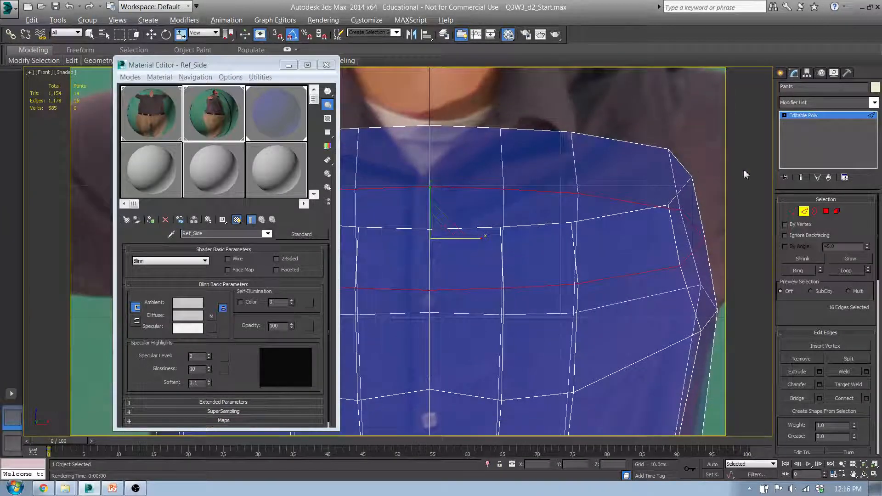
# In the side view, move the vertices along the rear part of the cap's rim toward the back of the shirt
pyautogui.press('4')
pyautogui.click(561, 197)
pyautogui.scroll(-3, 529, 202)
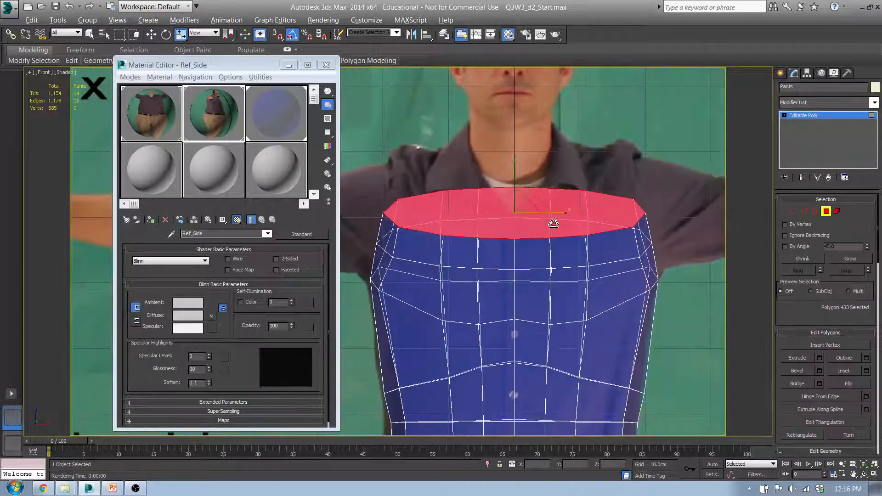
pyautogui.press('l')
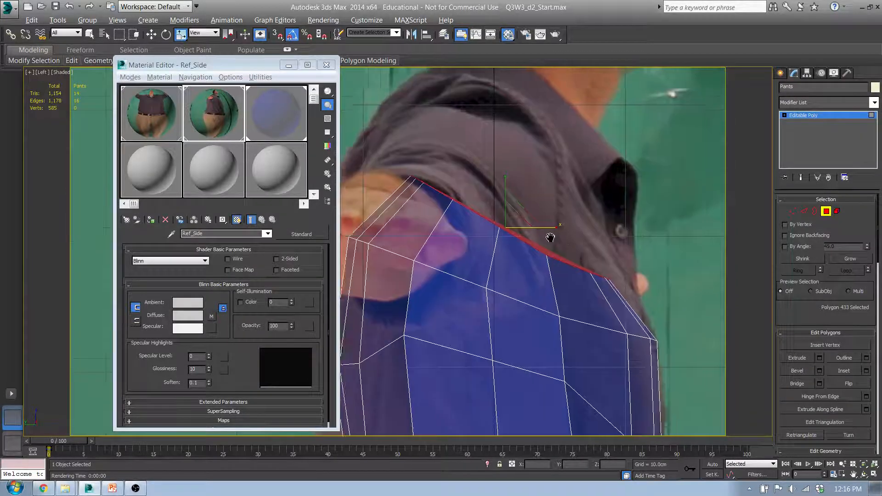
pyautogui.moveTo(577, 248)
pyautogui.mouseDown(button='middle')
pyautogui.moveTo(615, 224)
pyautogui.moveTo(606, 220)
pyautogui.mouseUp(button='middle')
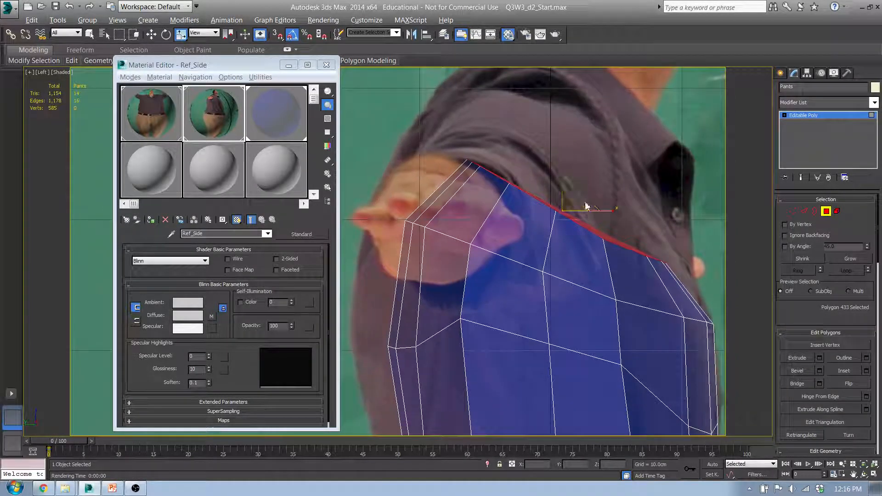
pyautogui.click(793, 213)
pyautogui.moveTo(488, 185); pyautogui.dragTo(476, 142)
pyautogui.press('w')
pyautogui.moveTo(500, 171); pyautogui.dragTo(539, 192)
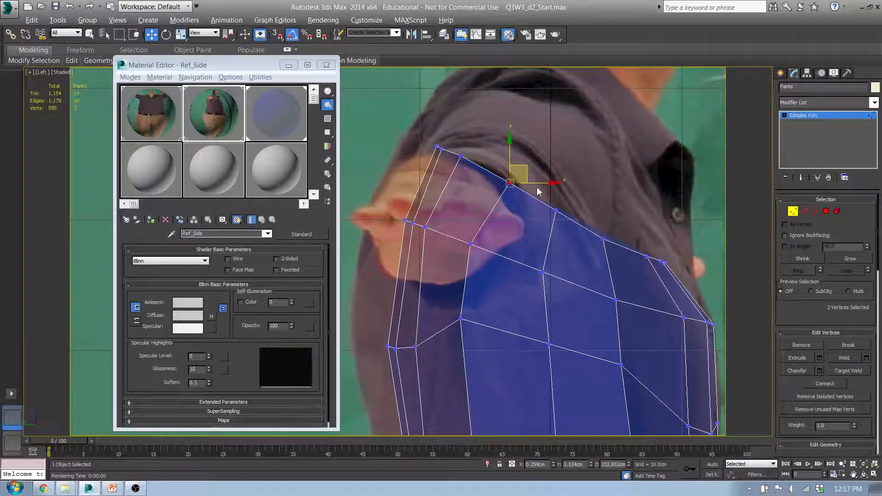
pyautogui.scroll(-4, 528, 169)
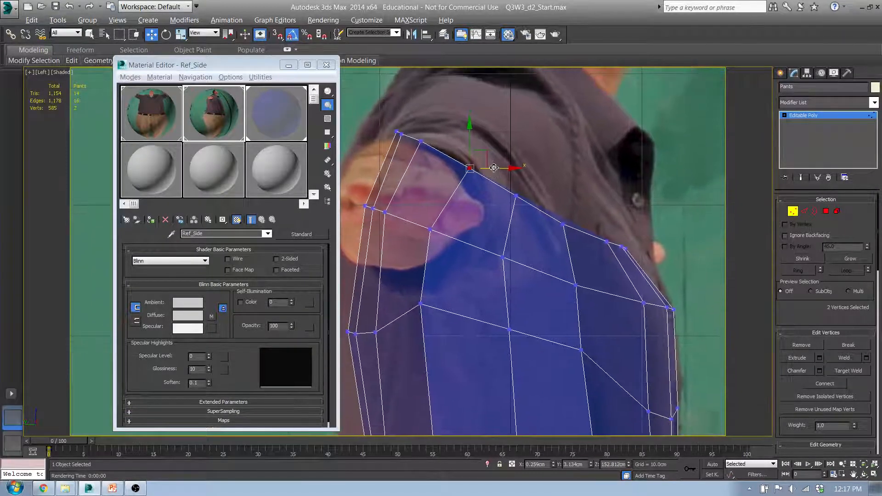
pyautogui.moveTo(500, 158); pyautogui.dragTo(469, 148)
# Shift the vertex pair below the cap's rear edge toward the back, and raise the armpit vertices in the row beneath
pyautogui.click(448, 212)
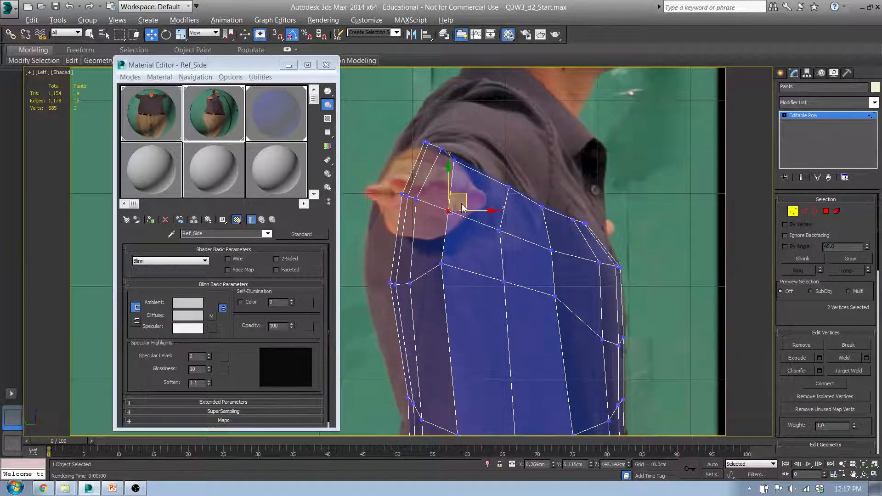
pyautogui.moveTo(469, 196); pyautogui.dragTo(456, 190)
pyautogui.click(442, 264)
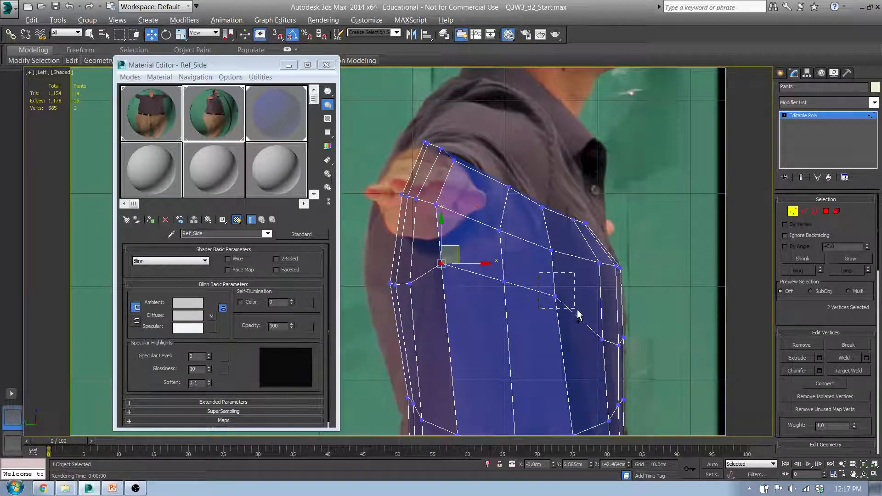
pyautogui.keyDown('ctrl'); pyautogui.moveTo(578, 311); pyautogui.dragTo(577, 311); pyautogui.keyUp('ctrl')
pyautogui.moveTo(503, 247); pyautogui.dragTo(502, 226)
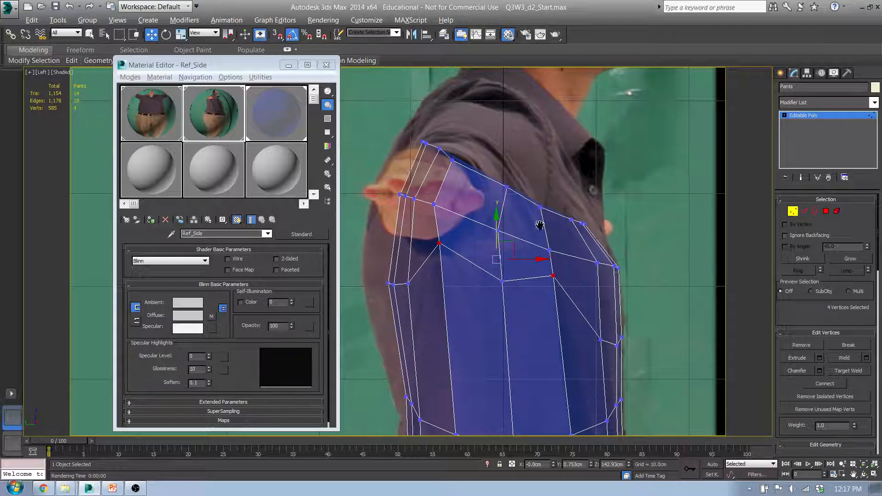
# In the front view, select the cap polygon and extrude it upward over the neck area
pyautogui.moveTo(541, 225); pyautogui.dragTo(501, 223, button='middle')
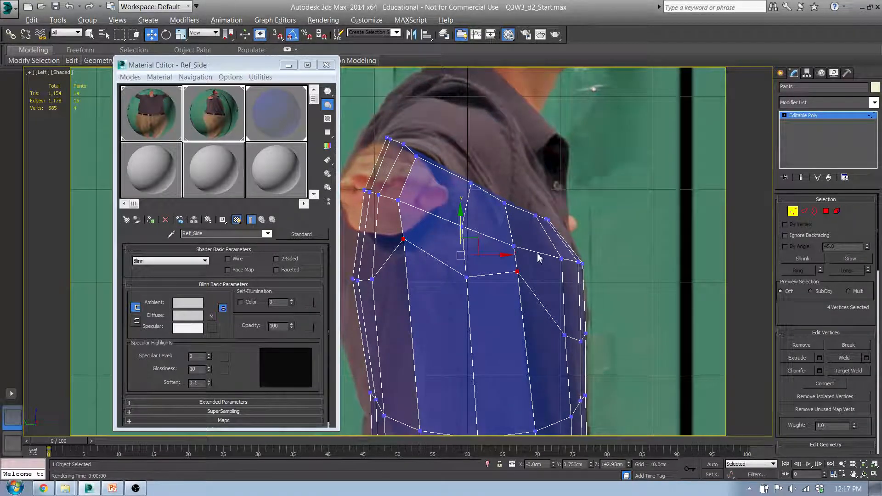
pyautogui.press('p')
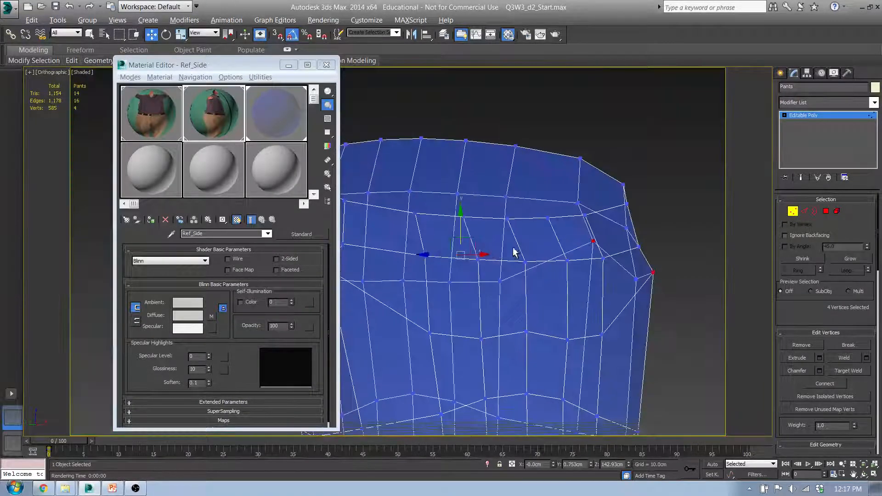
pyautogui.press('f')
pyautogui.scroll(-3, 500, 233)
pyautogui.moveTo(500, 232); pyautogui.dragTo(485, 196, button='middle')
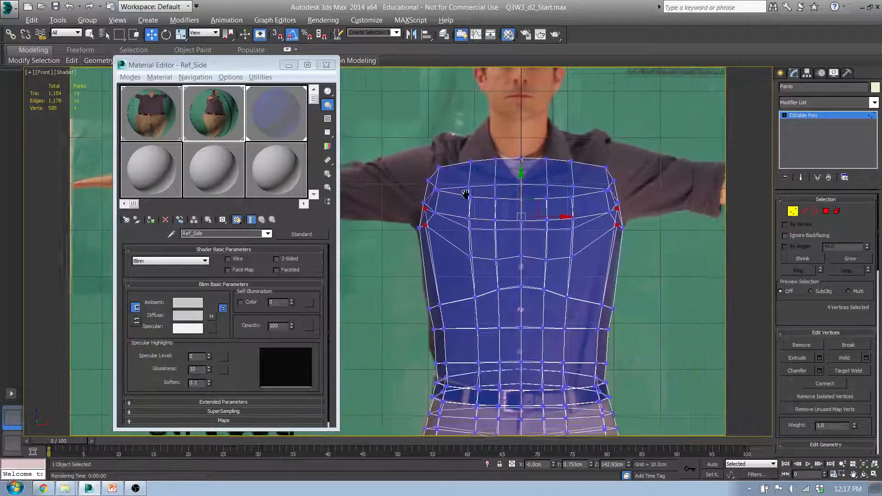
pyautogui.scroll(4, 453, 197)
pyautogui.click(825, 211)
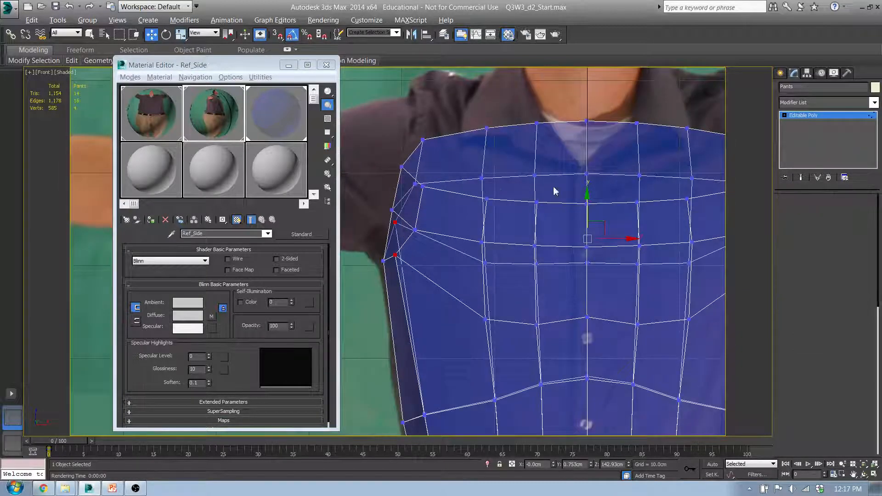
pyautogui.click(498, 176)
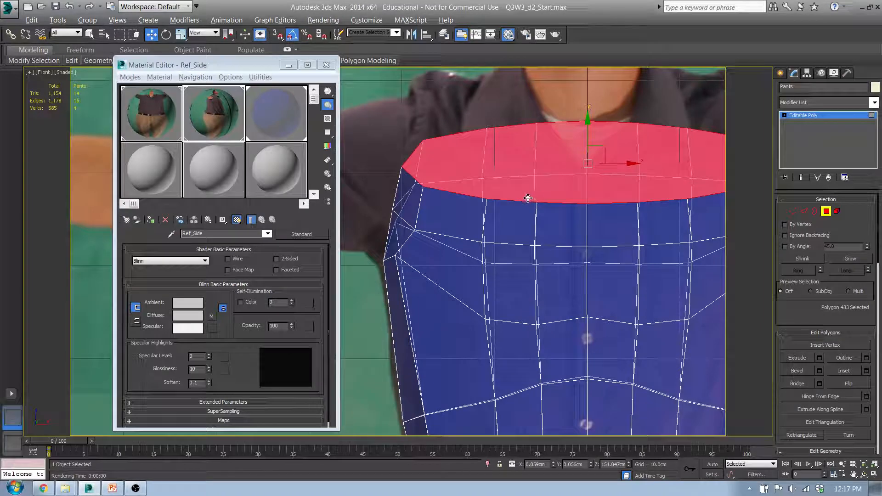
pyautogui.click(820, 358)
pyautogui.moveTo(582, 219); pyautogui.dragTo(564, 297, button='middle')
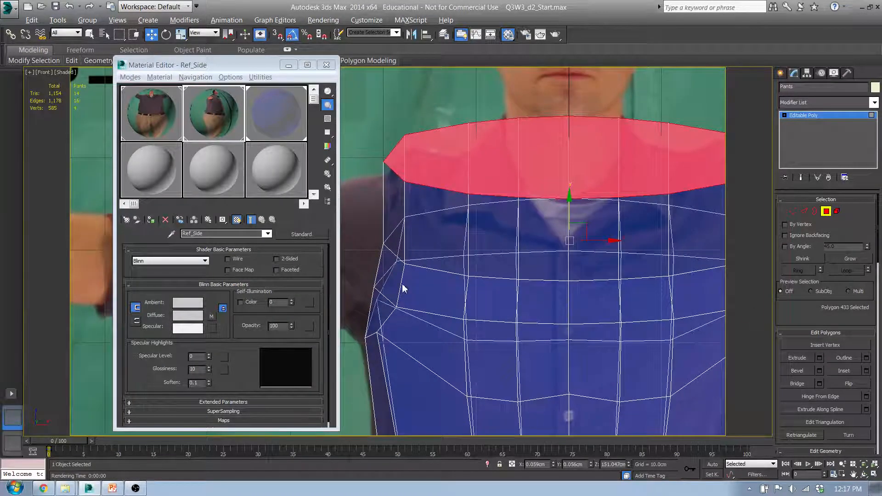
# Scale the extruded cap polygon down uniformly to taper the shoulders, and lower it slightly in the front view
pyautogui.press('l')
pyautogui.moveTo(541, 184); pyautogui.dragTo(508, 229, button='middle')
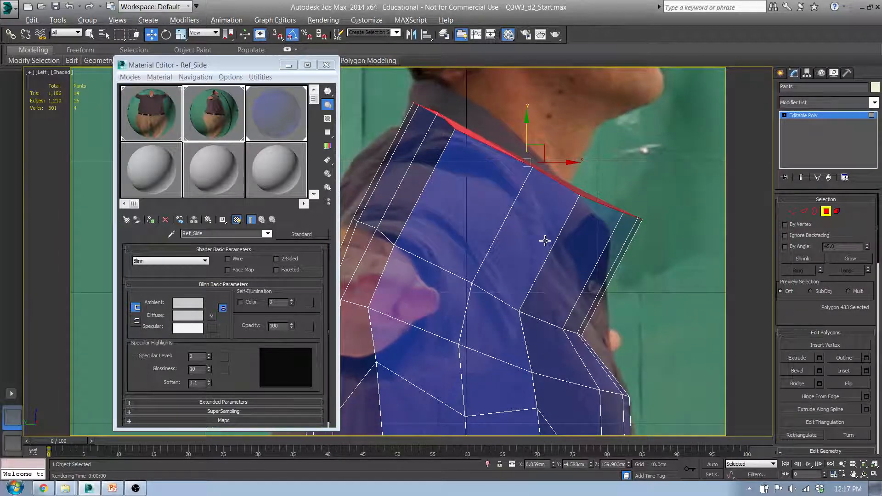
pyautogui.press('r')
pyautogui.moveTo(530, 217); pyautogui.dragTo(475, 249, button='middle')
pyautogui.press('f')
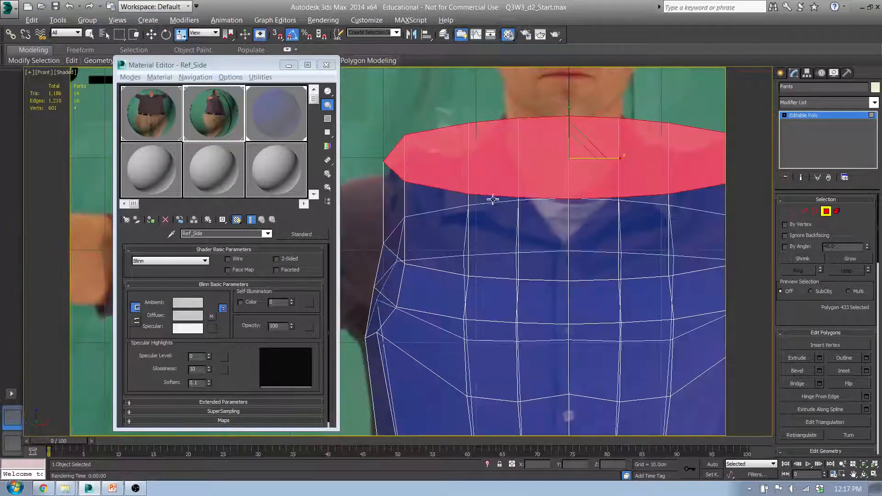
pyautogui.moveTo(583, 148); pyautogui.dragTo(558, 163)
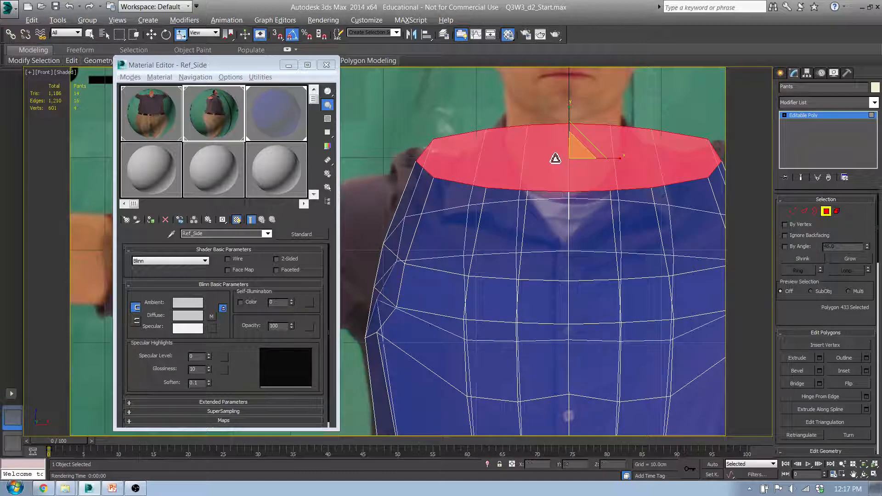
pyautogui.press('w')
pyautogui.moveTo(570, 126); pyautogui.dragTo(570, 150)
# In the side view, shift the cap toward the back and move the rear vertices in the row beneath up and back
pyautogui.press('l')
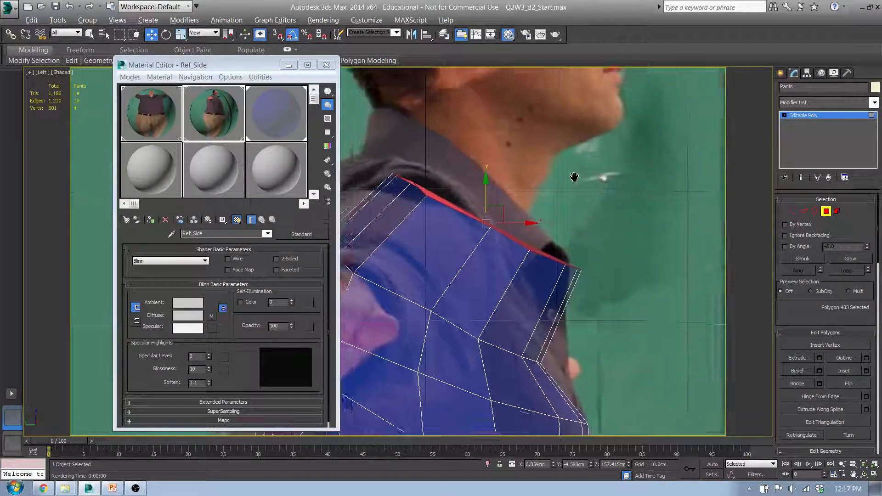
pyautogui.moveTo(531, 192); pyautogui.dragTo(537, 193)
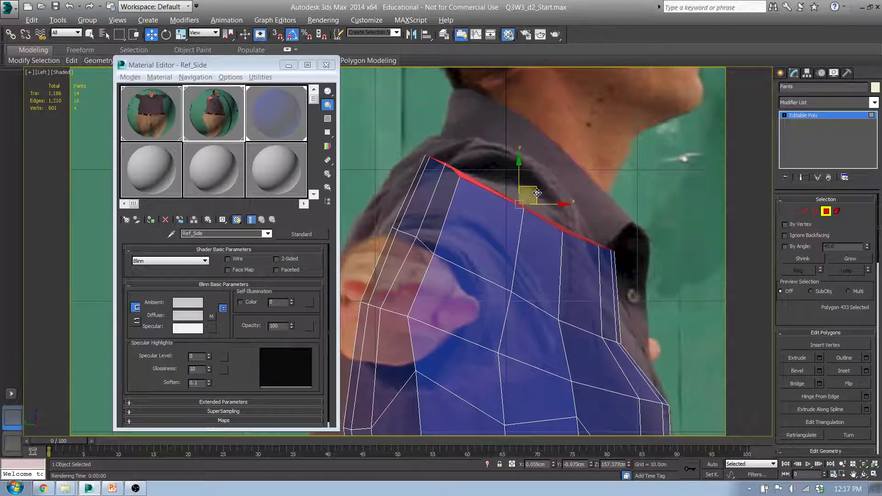
pyautogui.click(792, 212)
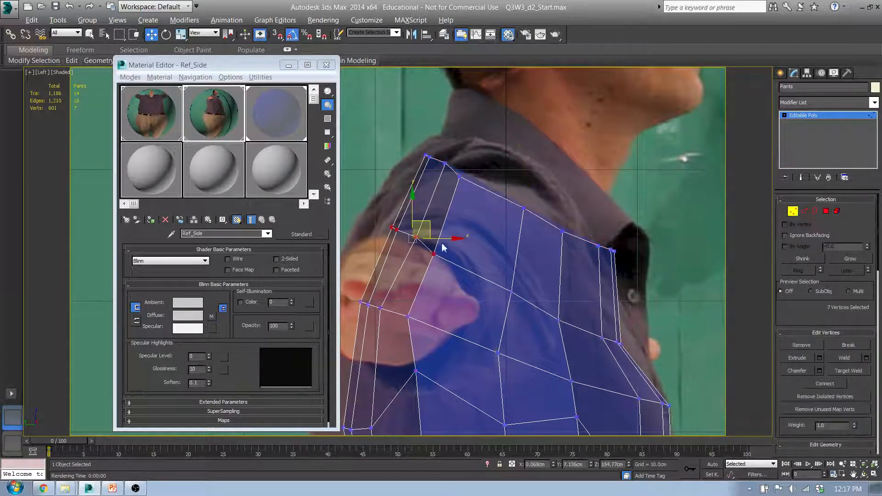
pyautogui.moveTo(432, 224)
pyautogui.mouseDown()
pyautogui.moveTo(421, 215)
pyautogui.moveTo(441, 226)
pyautogui.mouseUp()
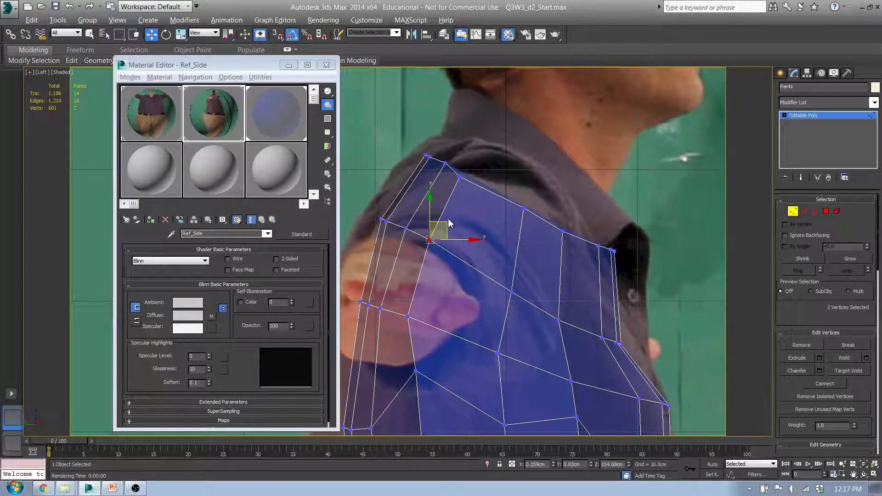
# Select the cap's rim vertices except the center ones and lower them slightly in the front view to slope the shoulders
pyautogui.click(427, 157)
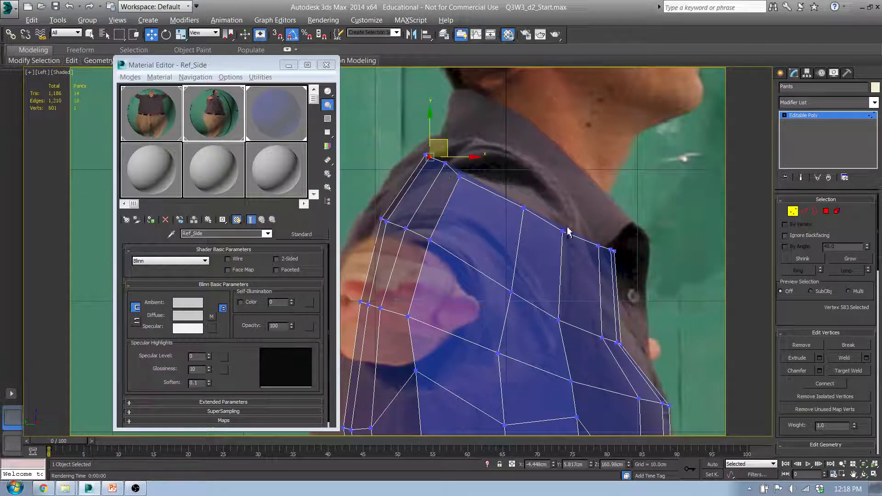
pyautogui.keyDown('ctrl'); pyautogui.click(606, 250); pyautogui.keyUp('ctrl')
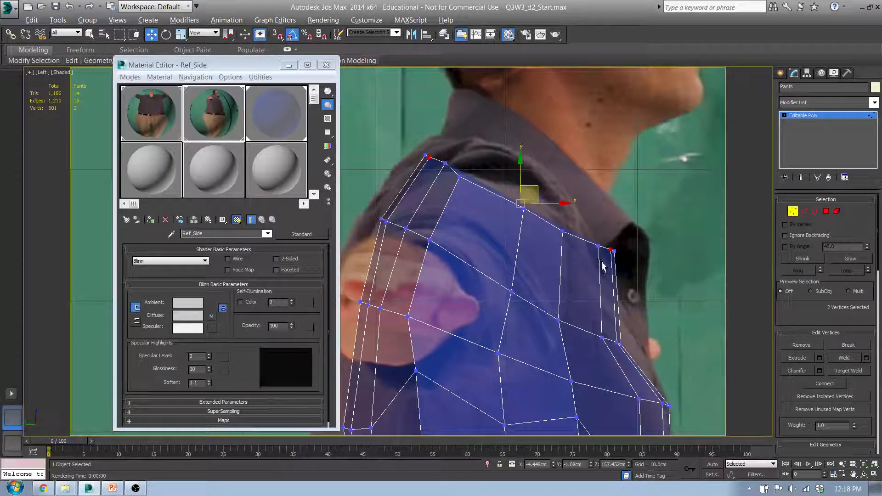
pyautogui.moveTo(603, 269); pyautogui.dragTo(572, 233)
pyautogui.moveTo(606, 257); pyautogui.dragTo(607, 257)
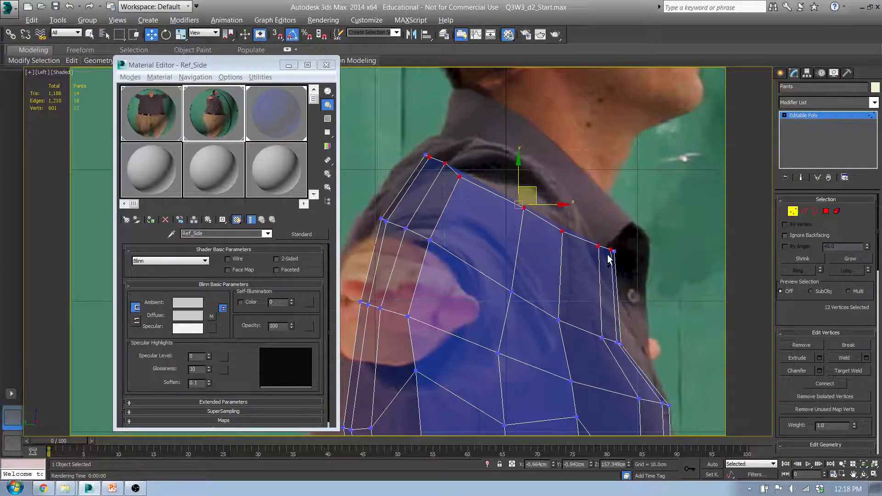
pyautogui.moveTo(552, 220); pyautogui.dragTo(512, 152, button='middle')
pyautogui.press('f')
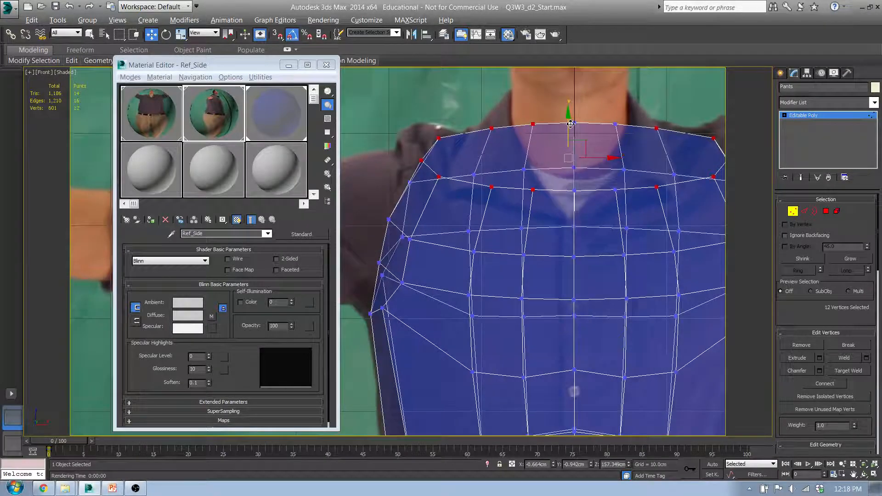
pyautogui.moveTo(570, 125); pyautogui.dragTo(570, 127)
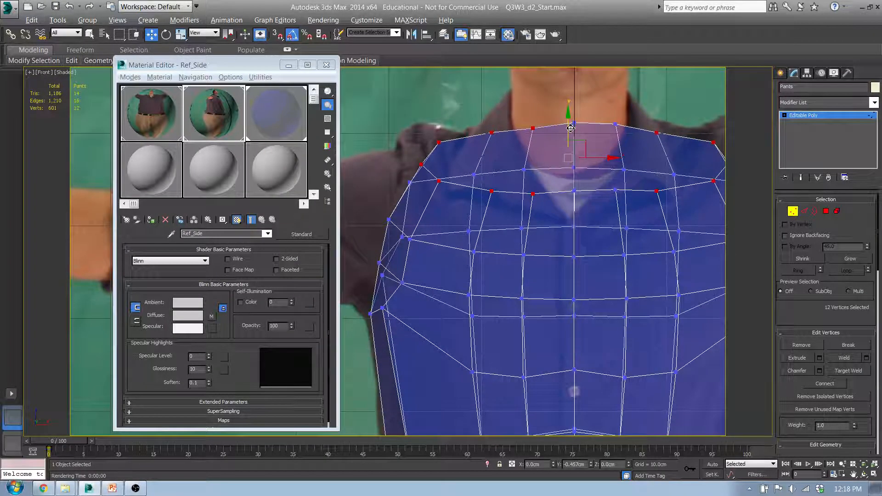
# Select the cap polygon and inset it twice, making the second inset wider than the first
pyautogui.click(826, 210)
pyautogui.click(596, 168)
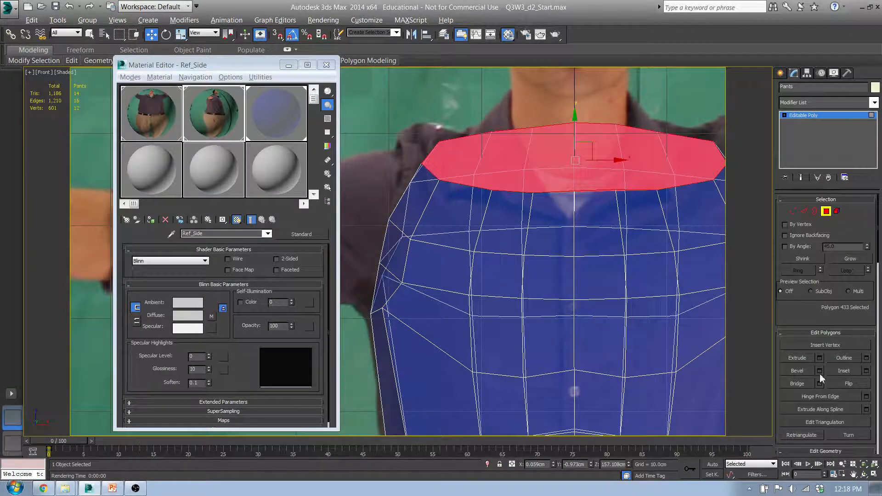
pyautogui.keyDown('shift'); pyautogui.click(865, 371); pyautogui.keyUp('shift')
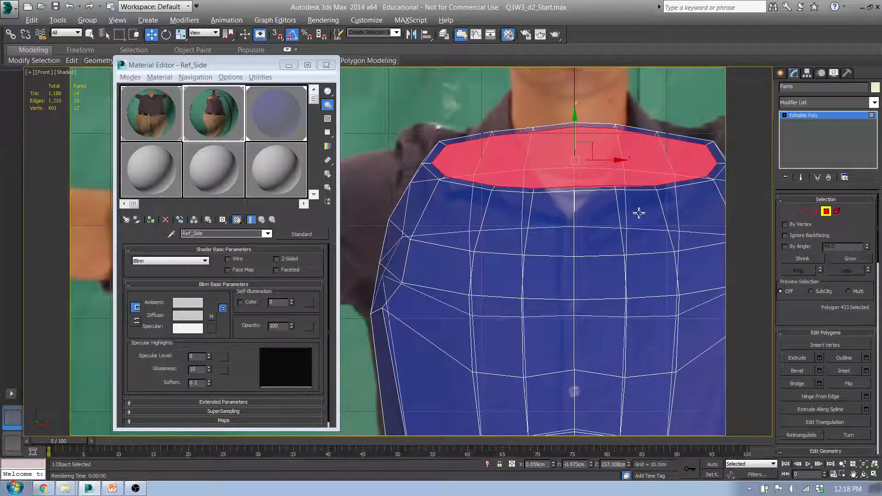
pyautogui.moveTo(406, 270); pyautogui.dragTo(414, 245)
pyautogui.moveTo(406, 287); pyautogui.dragTo(407, 274)
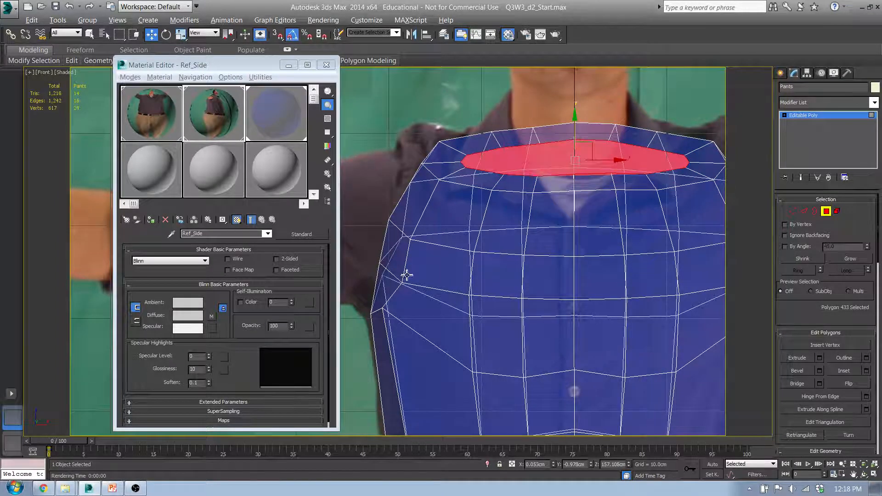
# Move the Material Editor out of the way and apply Relax twice to the inset cap polygon
pyautogui.moveTo(232, 67); pyautogui.dragTo(203, 96)
pyautogui.click(106, 60)
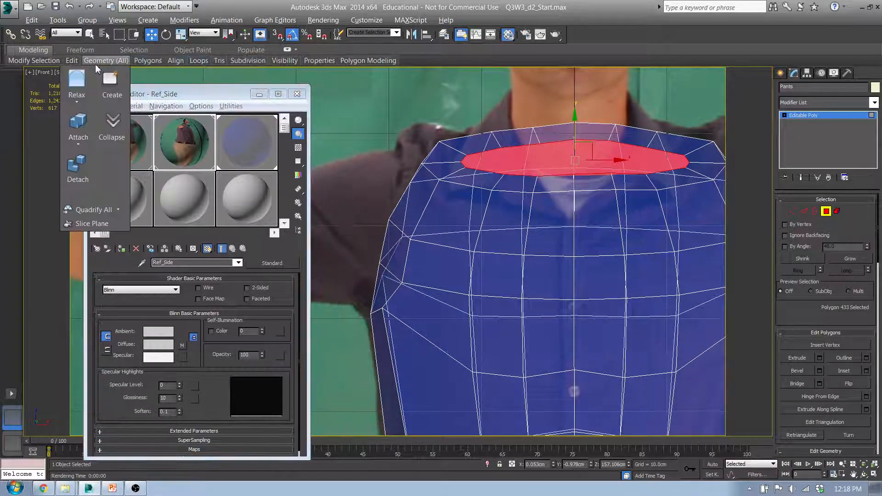
pyautogui.click(77, 80)
pyautogui.click(77, 80)
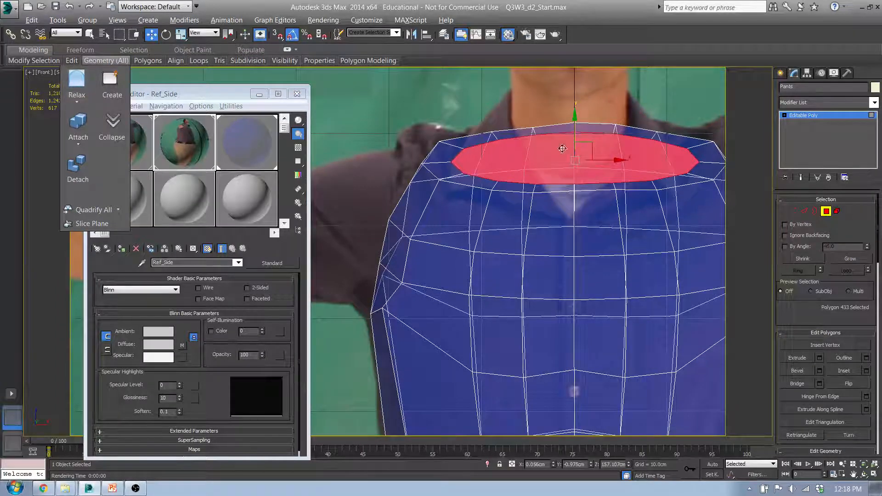
# Narrow the inset neck polygon horizontally in the front view, and raise it slightly forward in the side view
pyautogui.press('r')
pyautogui.moveTo(617, 167); pyautogui.dragTo(595, 162)
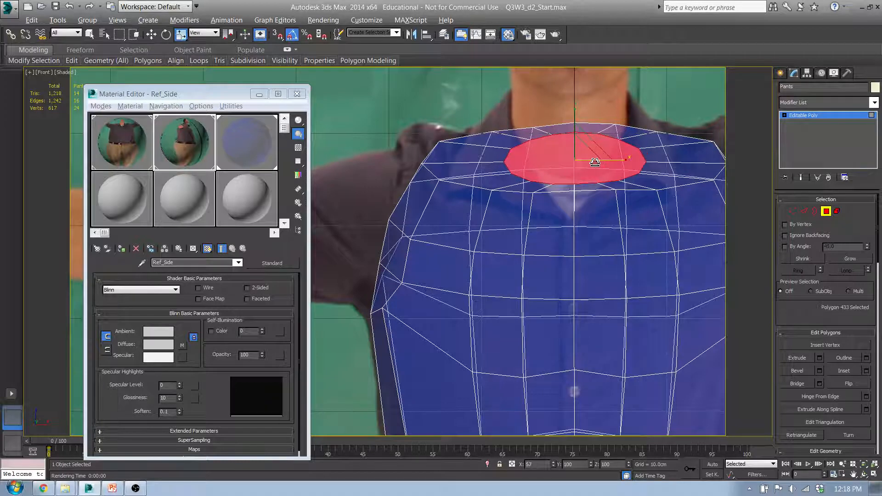
pyautogui.press('l')
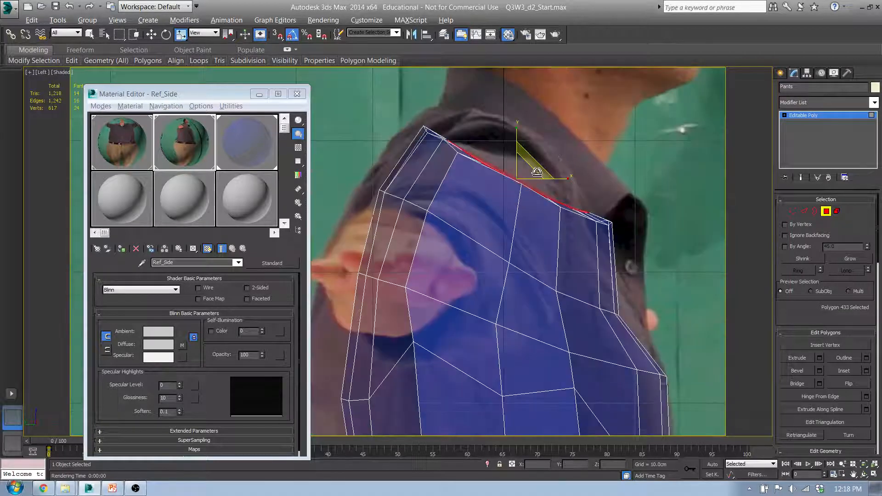
pyautogui.press('w')
pyautogui.moveTo(518, 156); pyautogui.dragTo(539, 127)
pyautogui.keyDown('alt'); pyautogui.moveTo(569, 164); pyautogui.dragTo(502, 136, button='middle'); pyautogui.keyUp('alt')
pyautogui.press('f')
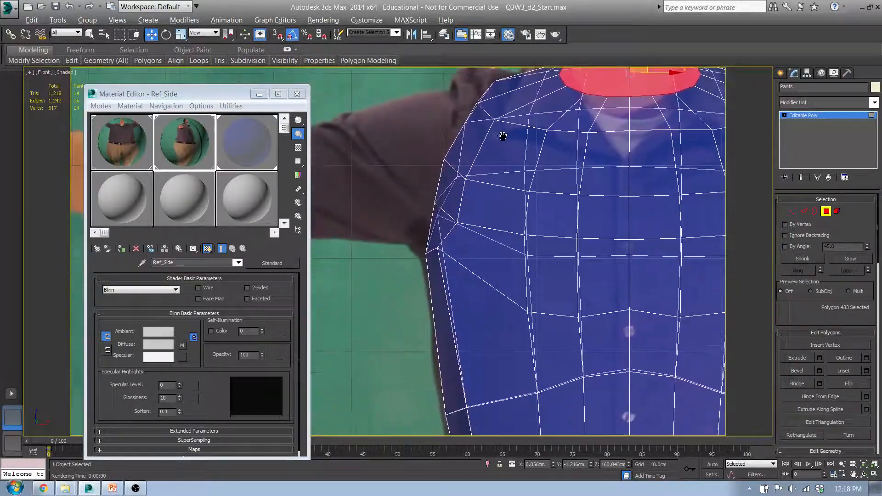
pyautogui.click(827, 212)
# Select the six polygons forming the armhole on the torso's side and extrude them outward as the start of the sleeve
pyautogui.moveTo(445, 224); pyautogui.dragTo(428, 202, button='middle')
pyautogui.scroll(-2, 456, 193)
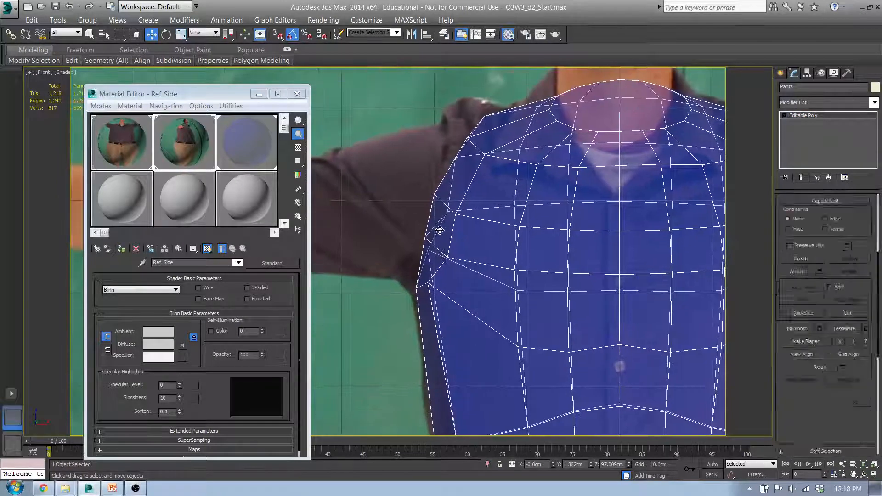
pyautogui.press('4')
pyautogui.click(432, 249)
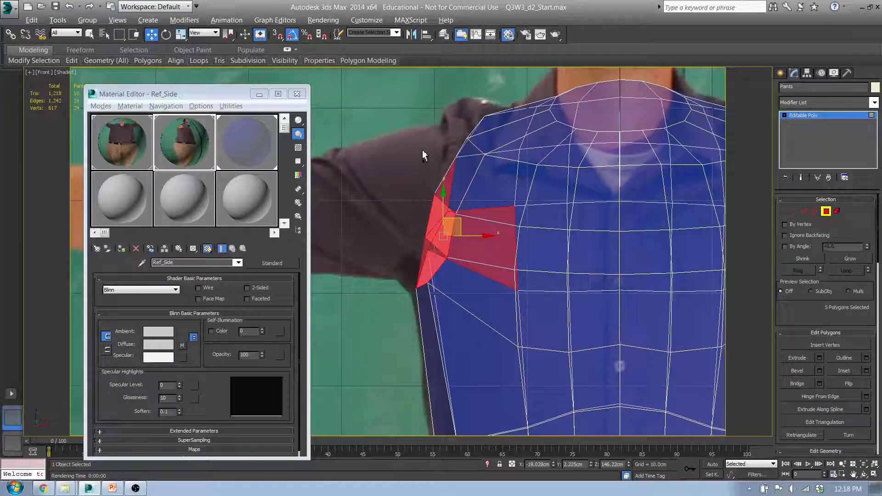
pyautogui.keyDown('ctrl'); pyautogui.click(451, 202); pyautogui.keyUp('ctrl')
pyautogui.keyDown('alt'); pyautogui.moveTo(451, 202); pyautogui.dragTo(537, 184, button='middle'); pyautogui.keyUp('alt')
pyautogui.press('l')
pyautogui.press('f')
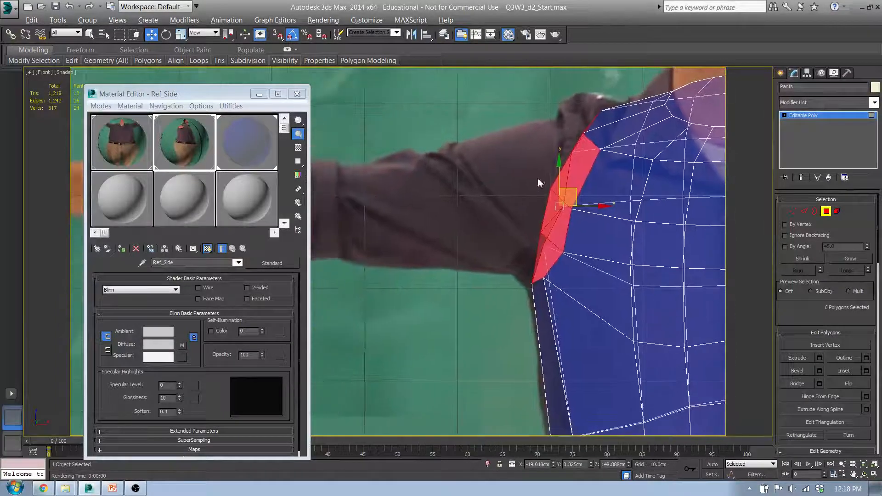
pyautogui.click(819, 359)
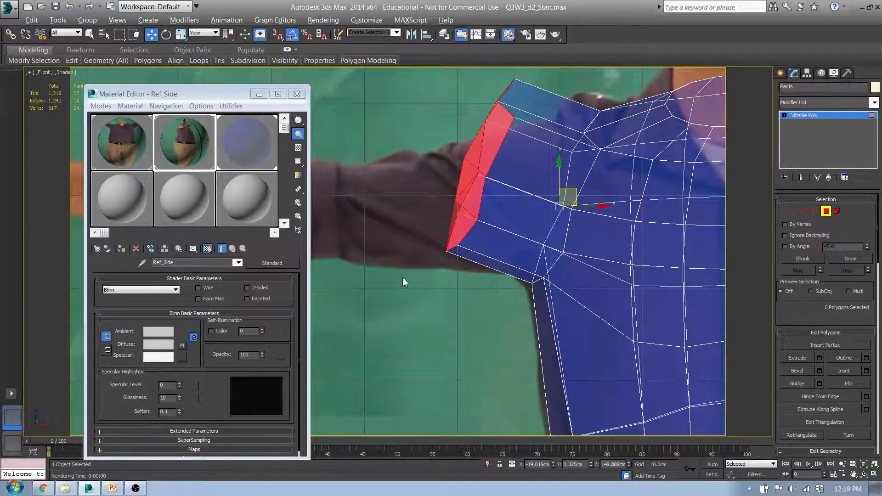
pyautogui.hotkey('shift', 'e')
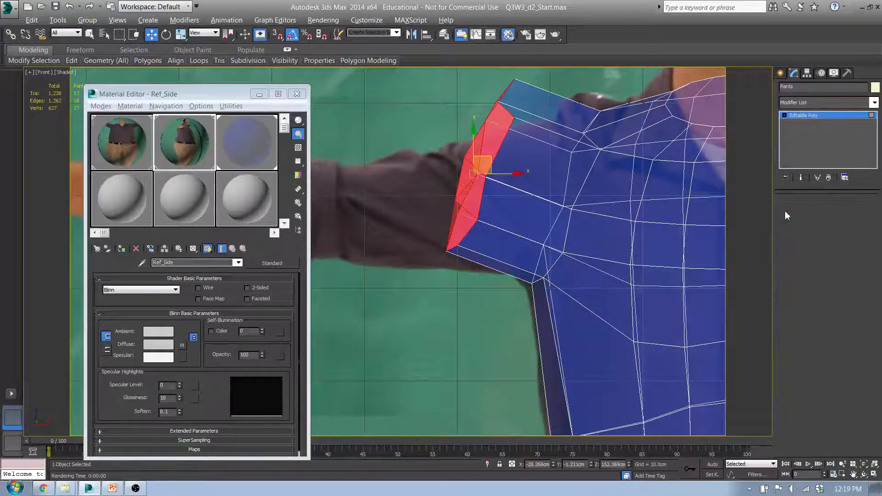
# Select the twelve vertices at the sleeve end and rotate and move them so the opening slopes in toward the shoulder
pyautogui.click(790, 211)
pyautogui.moveTo(423, 113); pyautogui.dragTo(420, 142, button='middle')
pyautogui.moveTo(412, 126); pyautogui.dragTo(510, 297)
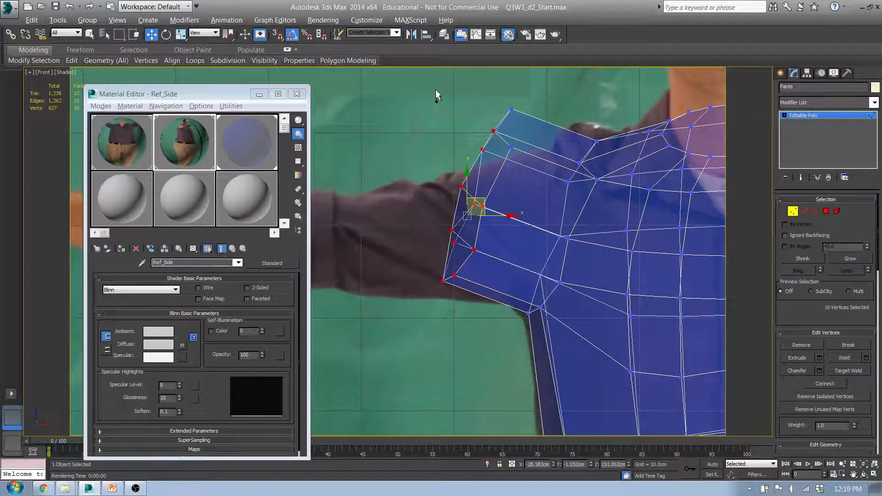
pyautogui.keyDown('ctrl'); pyautogui.moveTo(437, 96); pyautogui.dragTo(529, 209); pyautogui.keyUp('ctrl')
pyautogui.press('e')
pyautogui.press('w')
pyautogui.press('e')
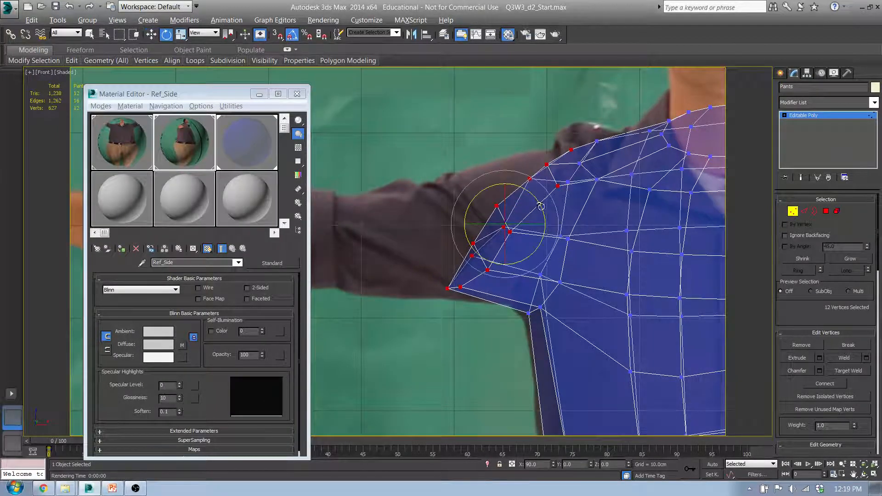
# In the front view, raise the vertices on top of the shoulder to follow the shirt's shoulder line in the reference
pyautogui.scroll(5, 565, 184)
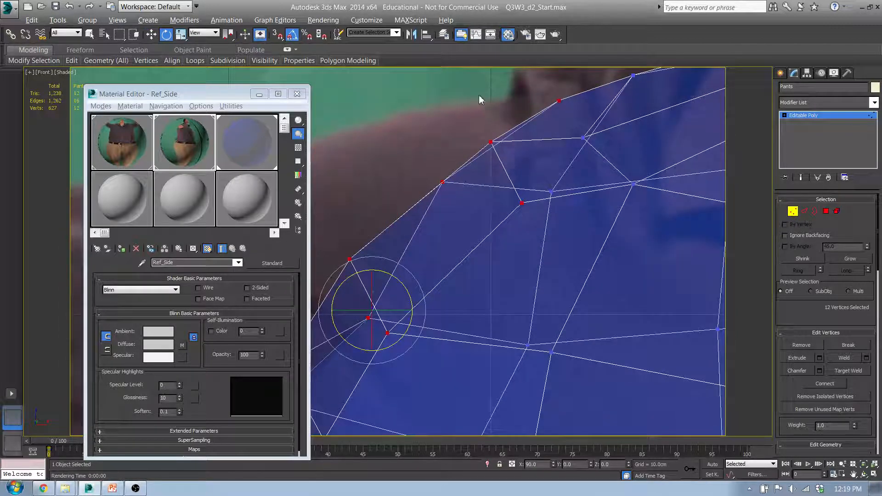
pyautogui.moveTo(569, 128); pyautogui.dragTo(570, 127)
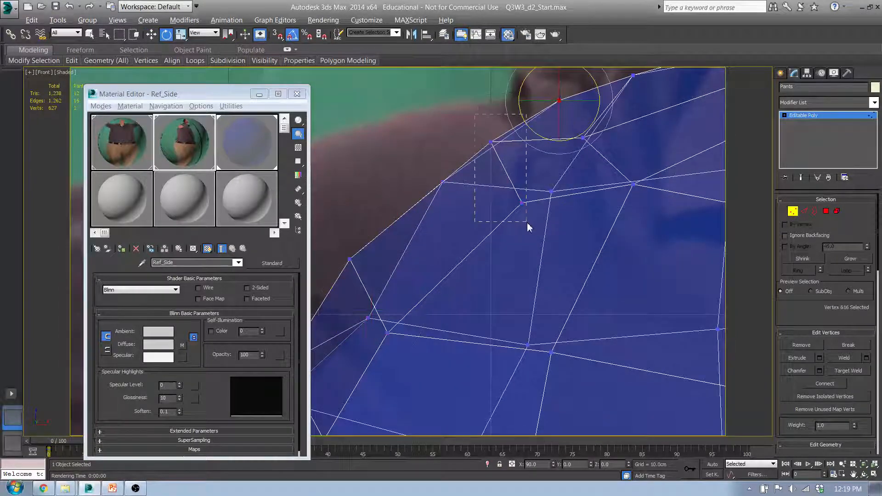
pyautogui.moveTo(527, 222); pyautogui.dragTo(527, 223)
pyautogui.press('w')
pyautogui.moveTo(523, 157); pyautogui.dragTo(531, 133)
pyautogui.click(585, 138)
pyautogui.moveTo(615, 138); pyautogui.dragTo(541, 151, button='middle')
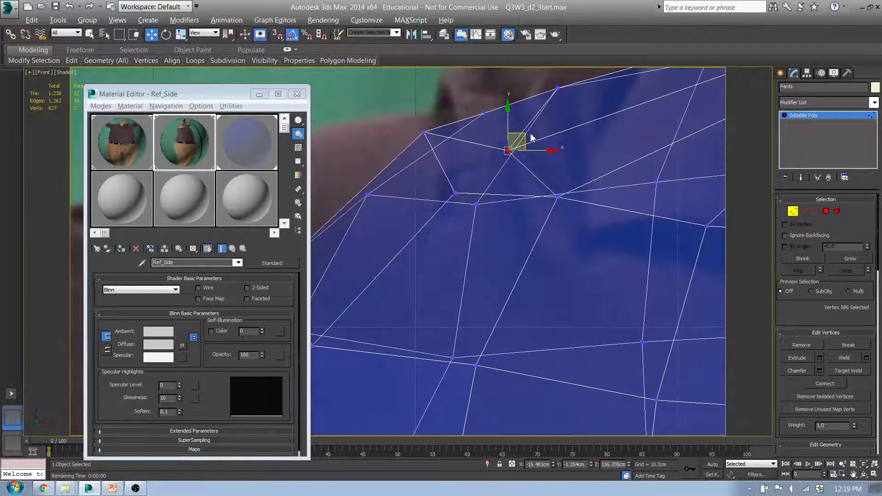
pyautogui.moveTo(529, 135); pyautogui.dragTo(539, 87)
# Select the three rear vertices of the sleeve opening and move them toward the front
pyautogui.scroll(-5, 497, 121)
pyautogui.moveTo(496, 123); pyautogui.dragTo(395, 236, button='middle')
pyautogui.click(414, 209)
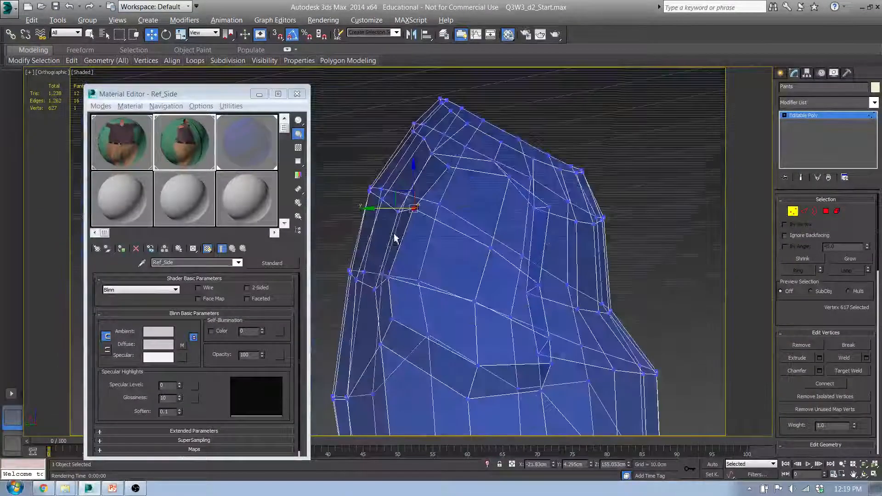
pyautogui.keyDown('ctrl'); pyautogui.click(388, 277); pyautogui.keyUp('ctrl')
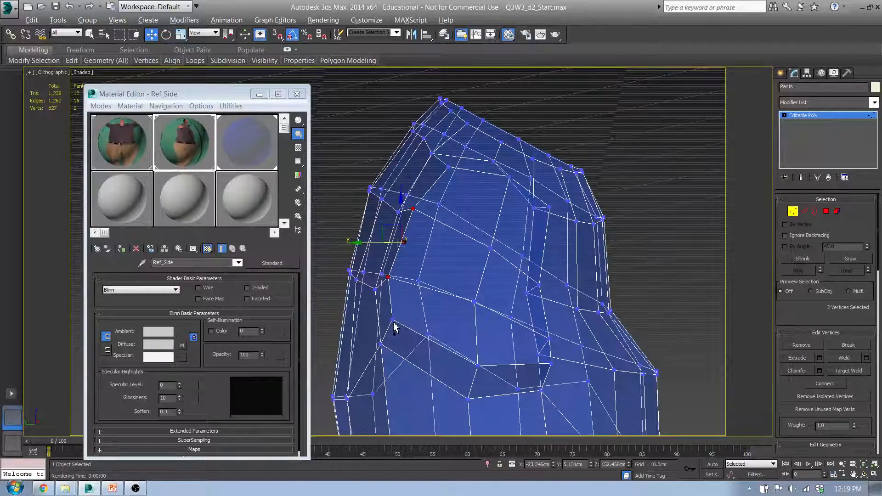
pyautogui.keyDown('ctrl'); pyautogui.click(393, 318); pyautogui.keyUp('ctrl')
pyautogui.moveTo(375, 269); pyautogui.dragTo(394, 270)
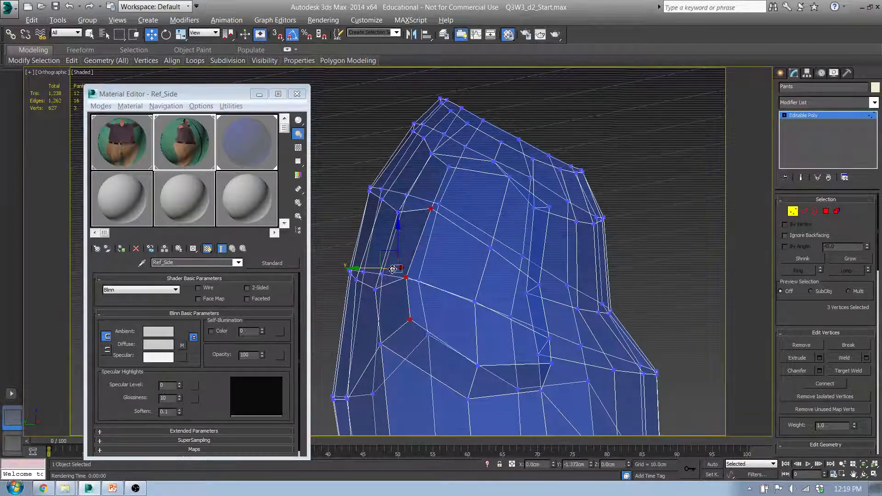
pyautogui.keyDown('alt'); pyautogui.moveTo(395, 270); pyautogui.dragTo(473, 303, button='middle'); pyautogui.keyUp('alt')
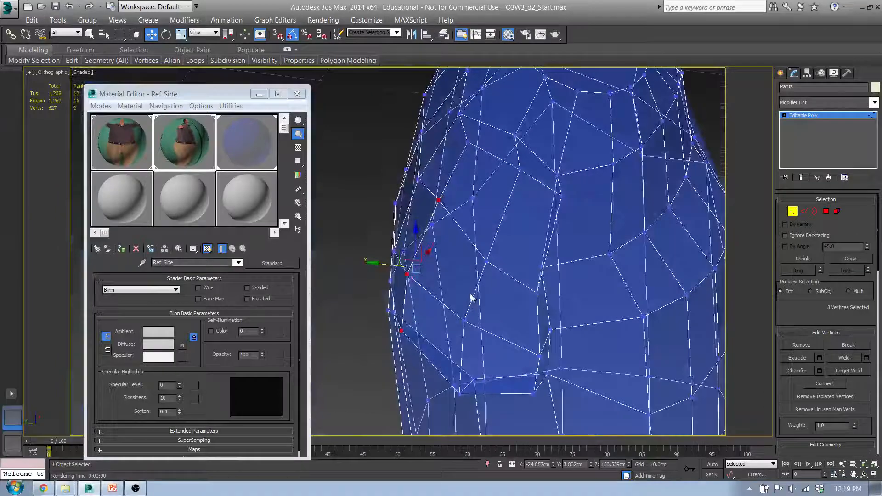
# In the side view, select the eight front and lower vertices of the sleeve opening and move them toward the back
pyautogui.press('l')
pyautogui.scroll(4, 479, 258)
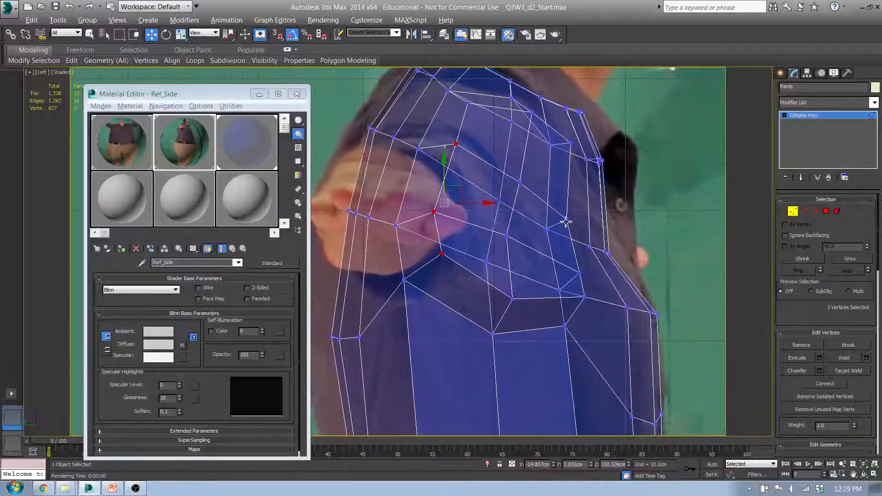
pyautogui.click(567, 221)
pyautogui.keyDown('ctrl'); pyautogui.click(532, 113); pyautogui.keyUp('ctrl')
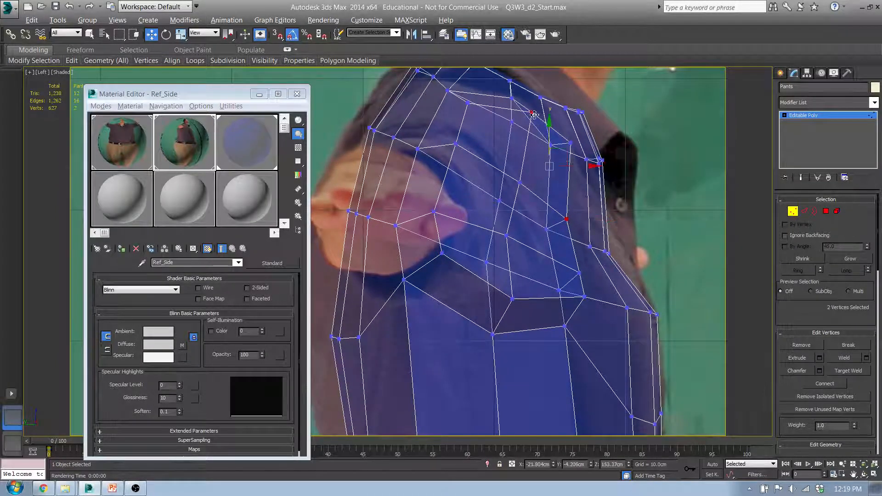
pyautogui.keyDown('ctrl'); pyautogui.click(570, 145); pyautogui.keyUp('ctrl')
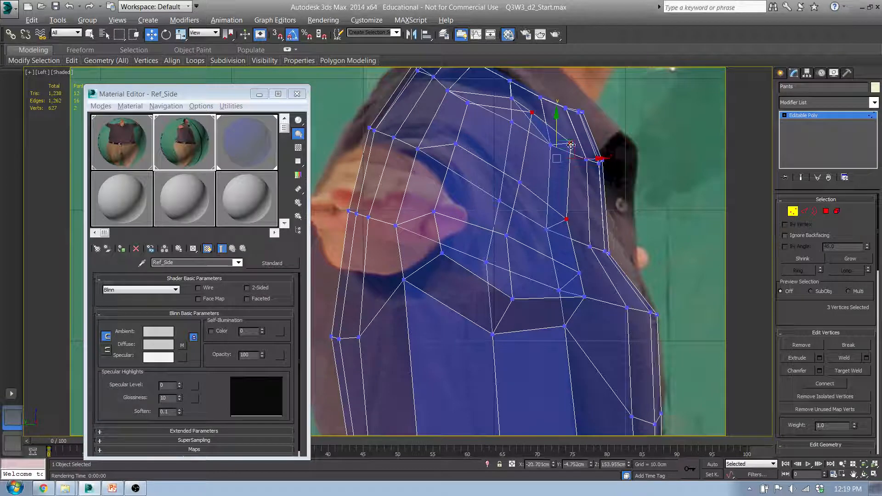
pyautogui.keyDown('ctrl'); pyautogui.click(507, 237); pyautogui.keyUp('ctrl')
pyautogui.keyDown('ctrl'); pyautogui.click(513, 299); pyautogui.keyUp('ctrl')
pyautogui.keyDown('ctrl'); pyautogui.click(585, 297); pyautogui.keyUp('ctrl')
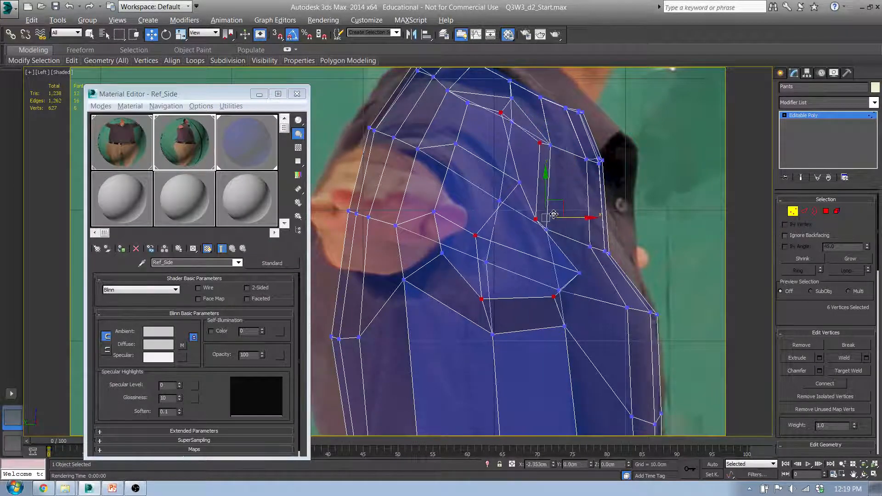
pyautogui.keyDown('ctrl'); pyautogui.click(580, 274); pyautogui.keyUp('ctrl')
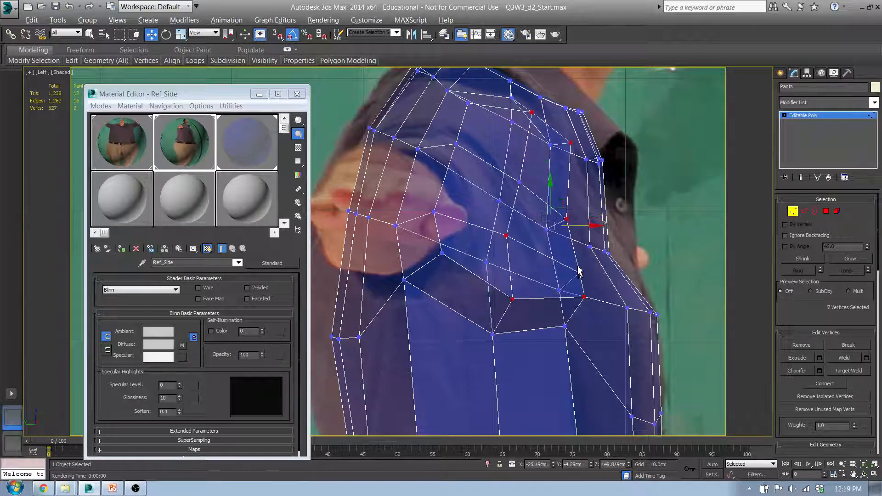
pyautogui.keyDown('ctrl'); pyautogui.click(520, 183); pyautogui.keyUp('ctrl')
# In the front view, move the lower sleeve-end vertices one by one into line along the slanted edge of the opening
pyautogui.keyDown('alt'); pyautogui.moveTo(575, 221); pyautogui.dragTo(575, 159, button='middle'); pyautogui.keyUp('alt')
pyautogui.press('f')
pyautogui.scroll(3, 463, 207)
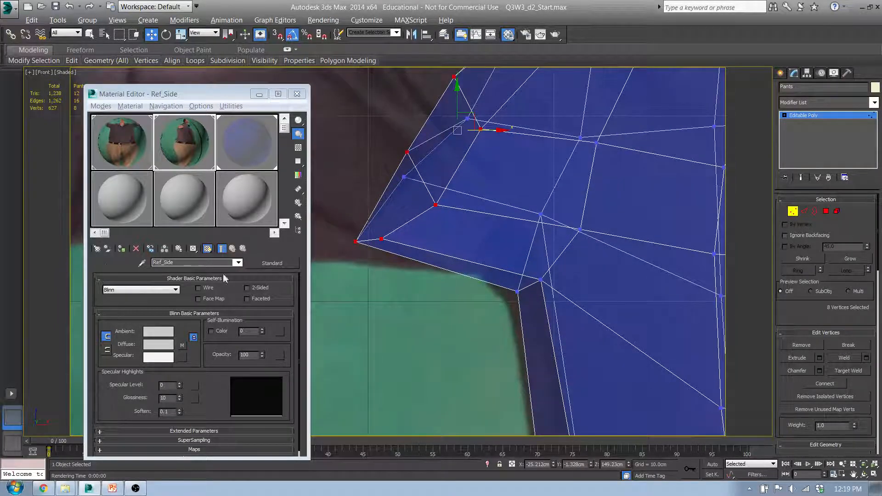
pyautogui.moveTo(353, 261)
pyautogui.mouseDown(button='middle')
pyautogui.moveTo(293, 259)
pyautogui.moveTo(341, 251)
pyautogui.mouseUp(button='middle')
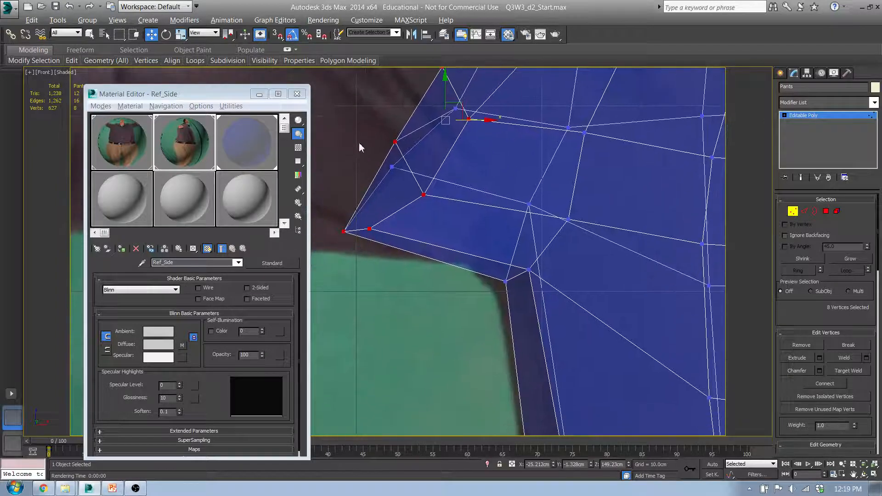
pyautogui.click(396, 141)
pyautogui.moveTo(408, 132); pyautogui.dragTo(404, 157)
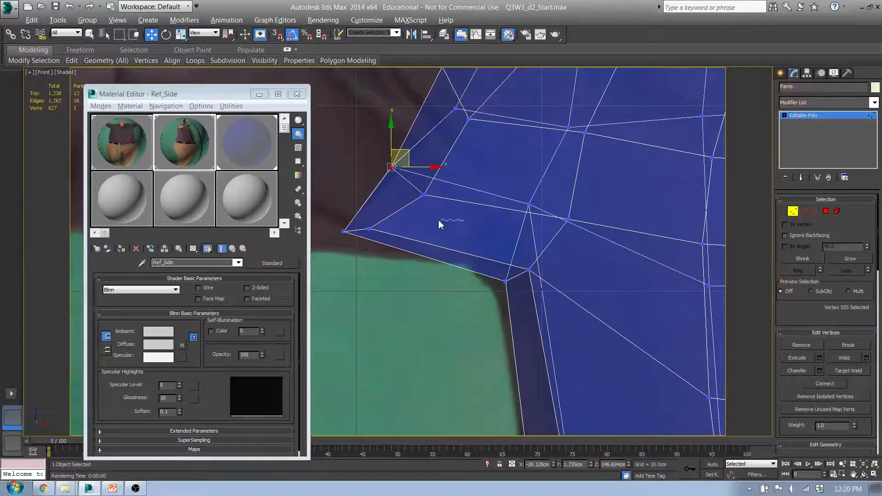
pyautogui.moveTo(439, 221); pyautogui.dragTo(404, 150)
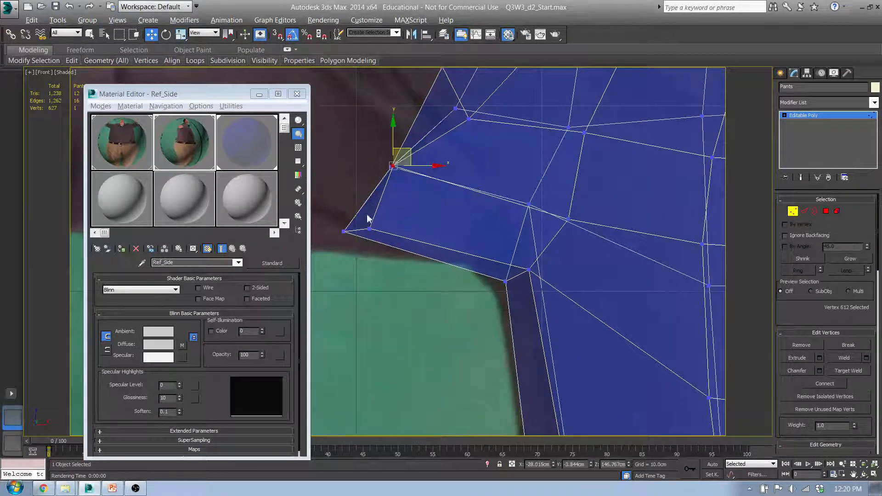
pyautogui.moveTo(383, 241); pyautogui.dragTo(375, 201)
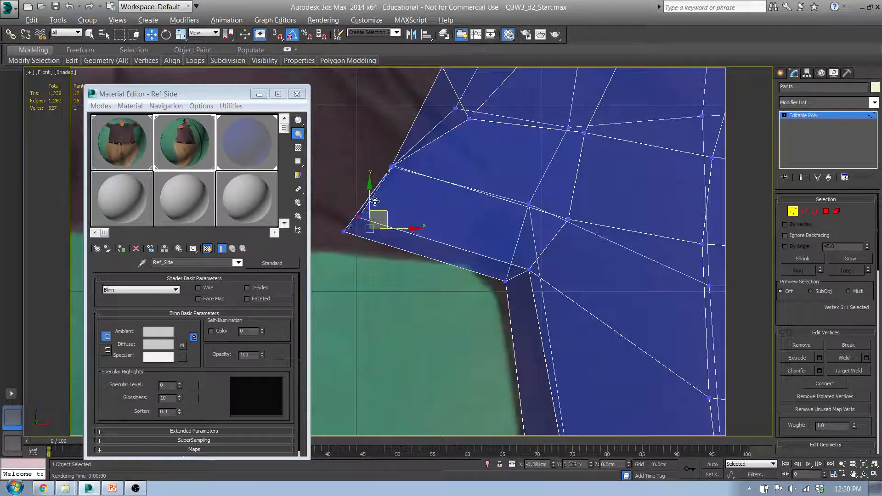
# Move the middle vertices of the sleeve end into line with the opening's slanted edge
pyautogui.moveTo(411, 188); pyautogui.dragTo(402, 301, button='middle')
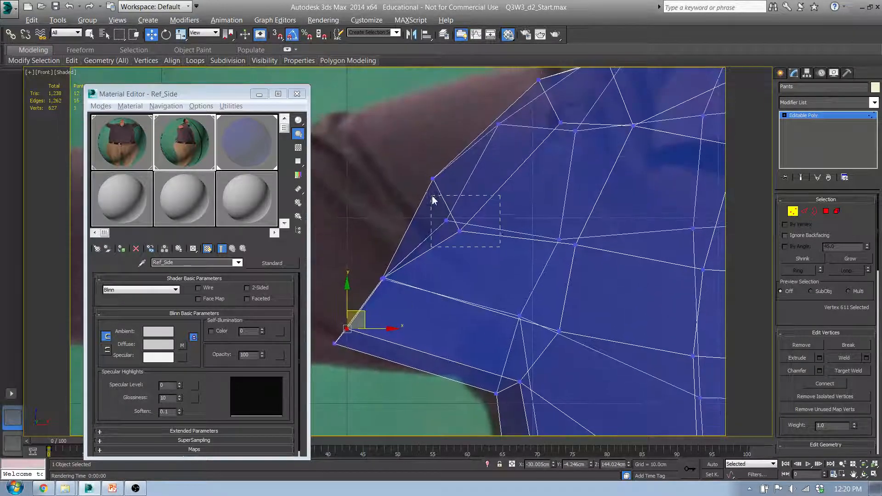
pyautogui.moveTo(432, 196); pyautogui.dragTo(430, 194)
pyautogui.moveTo(413, 161); pyautogui.dragTo(463, 189)
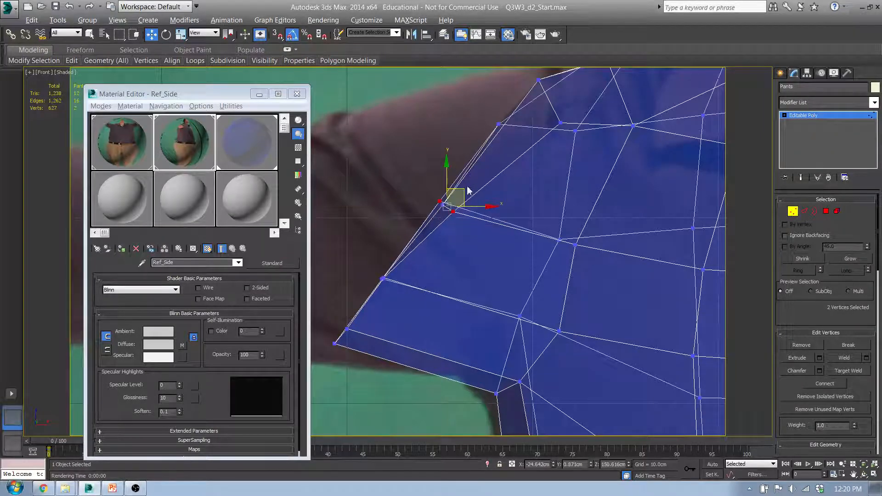
# Move the eight lower sleeve-end vertices inward and up toward the shoulder, and adjust the lowest five separately
pyautogui.scroll(-2, 461, 185)
pyautogui.moveTo(370, 232); pyautogui.dragTo(372, 184, button='middle')
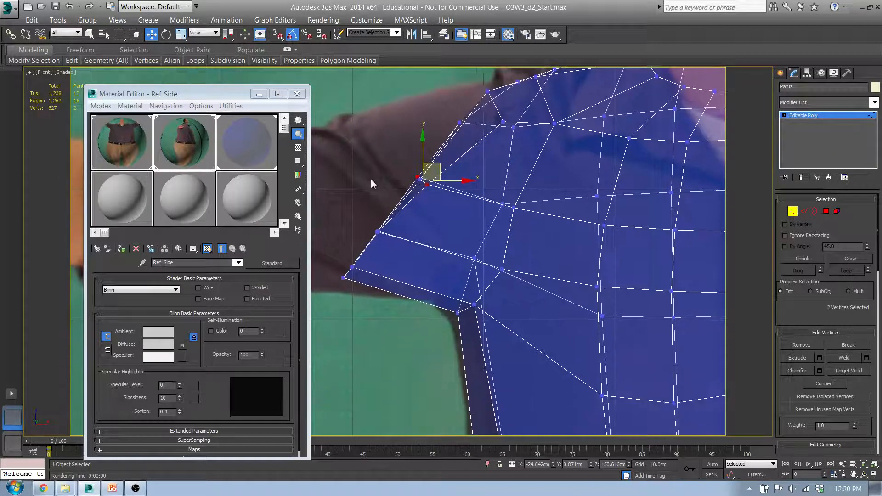
pyautogui.moveTo(443, 320); pyautogui.dragTo(442, 321)
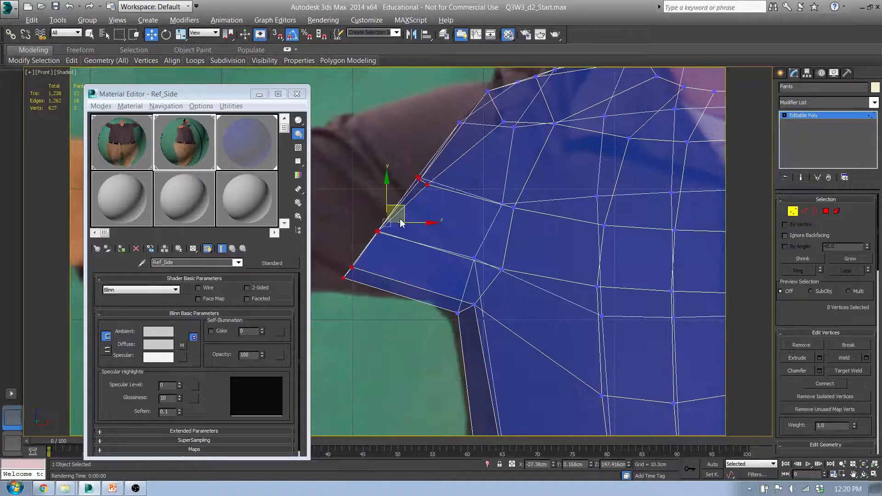
pyautogui.moveTo(407, 208); pyautogui.dragTo(438, 195)
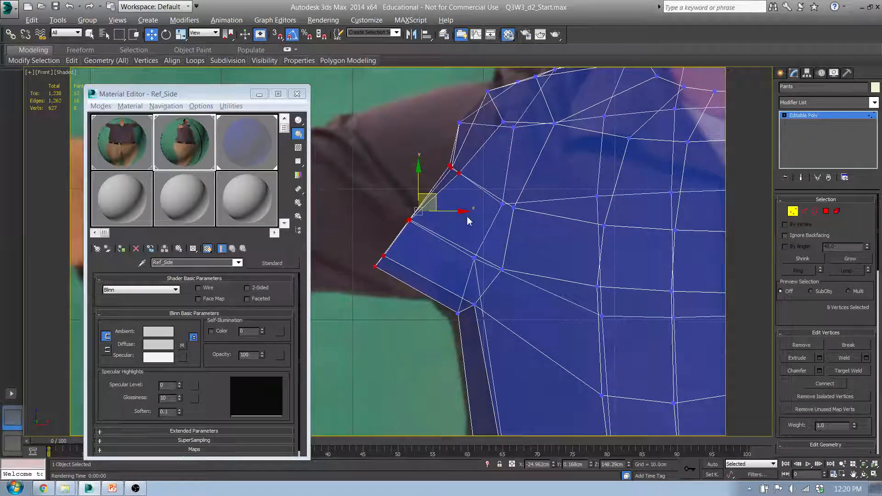
pyautogui.moveTo(371, 183); pyautogui.dragTo(423, 294)
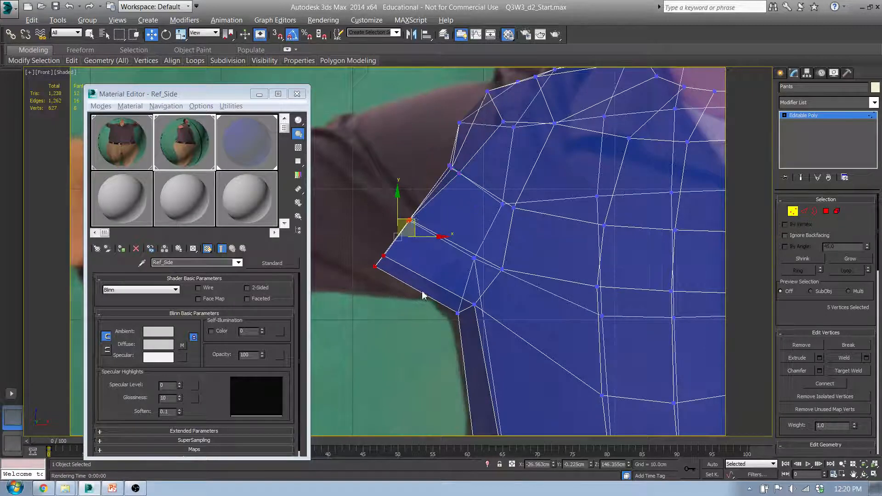
pyautogui.moveTo(411, 220); pyautogui.dragTo(477, 189)
pyautogui.moveTo(472, 157); pyautogui.dragTo(488, 146)
# Select the upper back vertex of the sleeve opening and move it slightly outward, away from the torso
pyautogui.click(467, 127)
pyautogui.keyDown('alt'); pyautogui.moveTo(467, 194); pyautogui.dragTo(456, 160, button='middle'); pyautogui.keyUp('alt')
pyautogui.click(438, 155)
pyautogui.keyDown('alt'); pyautogui.moveTo(445, 190); pyautogui.dragTo(450, 166, button='middle'); pyautogui.keyUp('alt')
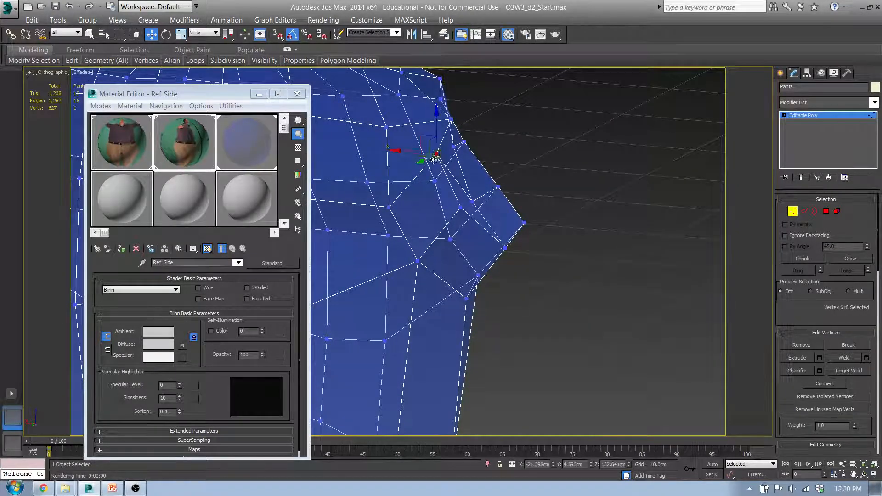
pyautogui.keyDown('alt'); pyautogui.moveTo(411, 154); pyautogui.dragTo(381, 156, button='middle'); pyautogui.keyUp('alt')
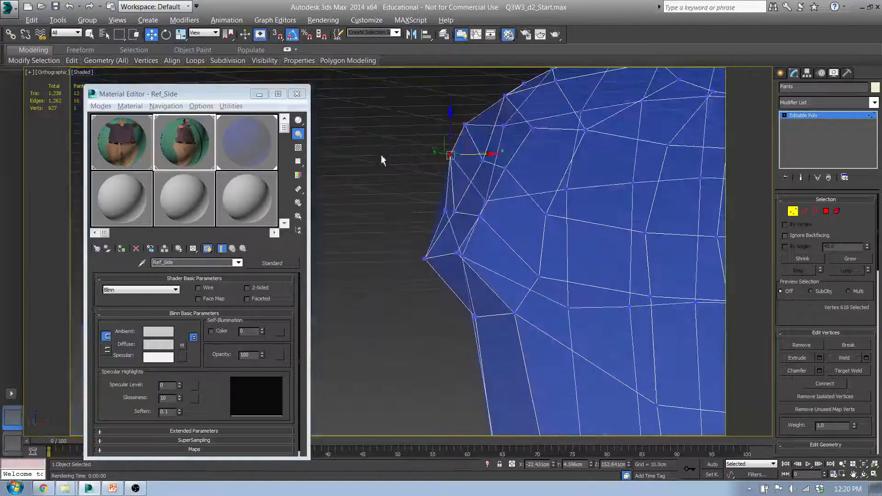
# Turn on Backface Cull for the Pants object in the front view and close the Material Editor
pyautogui.press('f')
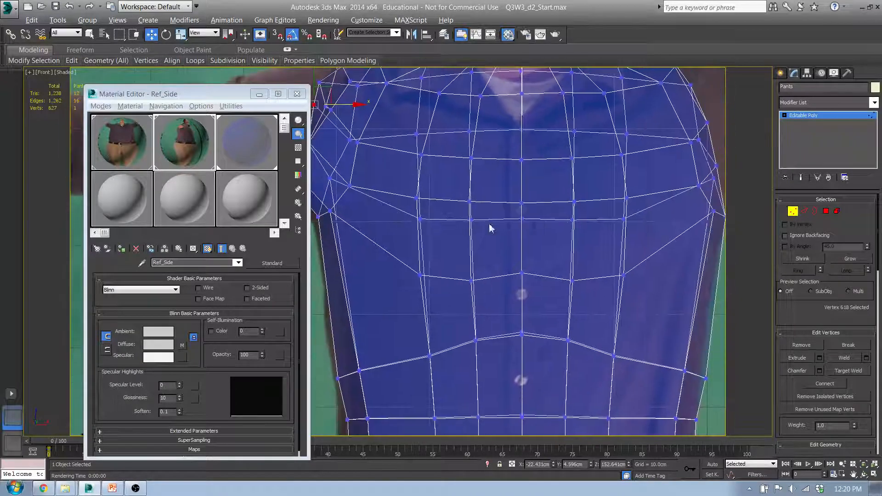
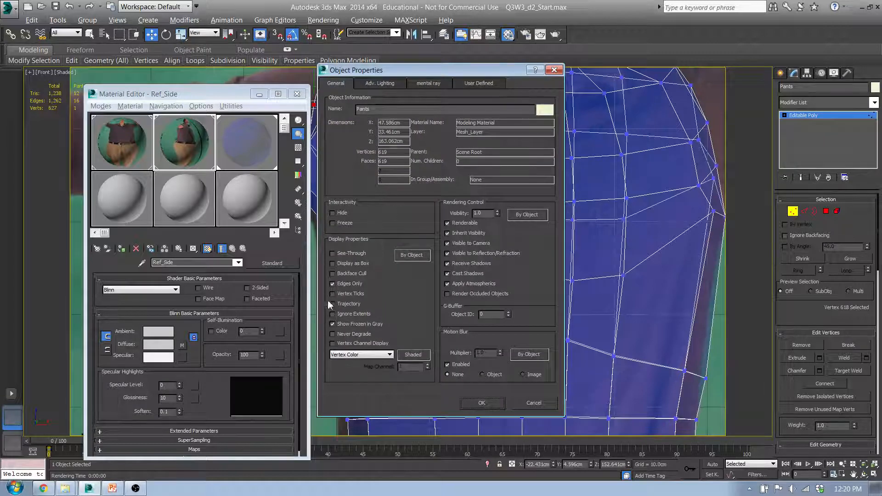
pyautogui.click(333, 274)
pyautogui.click(486, 404)
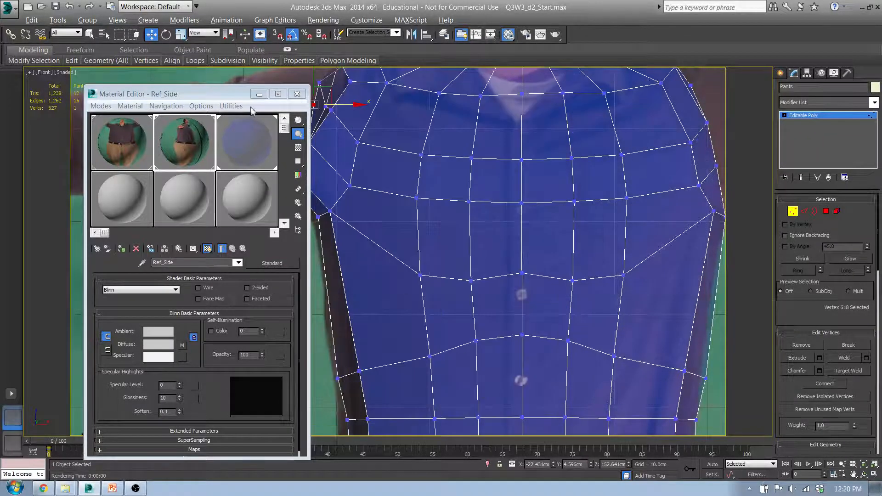
pyautogui.click(296, 93)
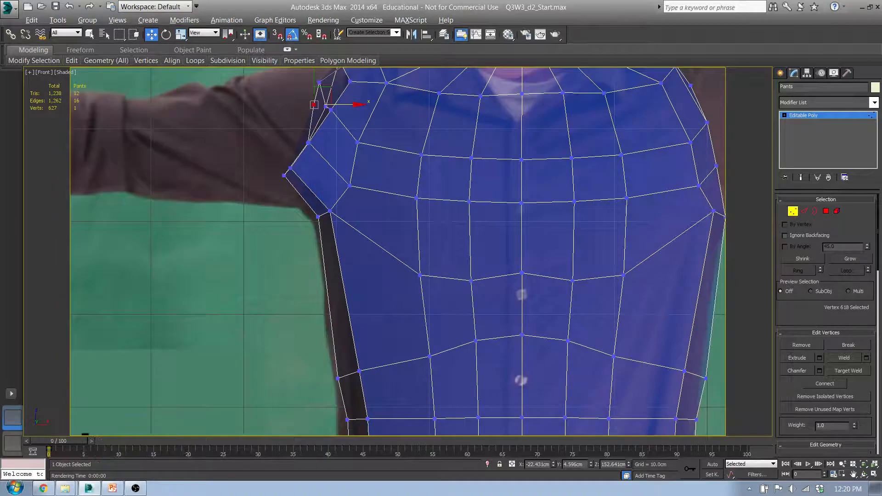
# Select four central vertices of the front chest row just above armpit level and line them up against the side reference
pyautogui.moveTo(361, 188); pyautogui.dragTo(309, 205, button='middle')
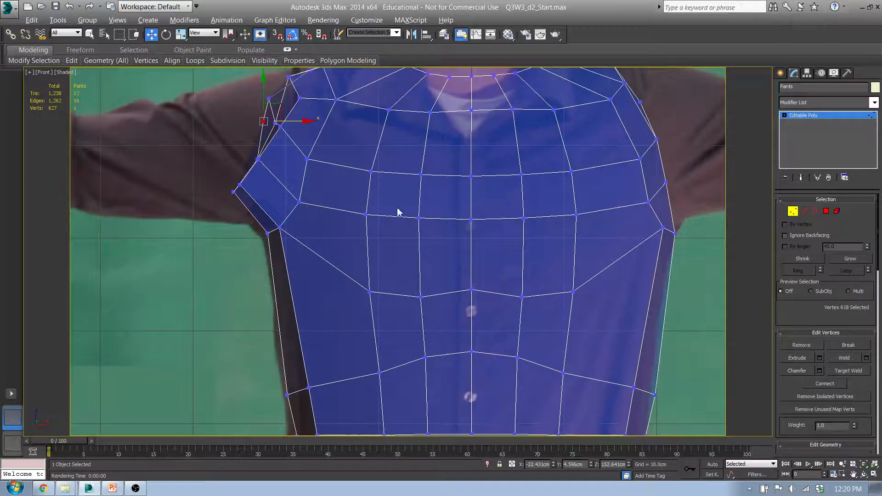
pyautogui.moveTo(593, 220); pyautogui.dragTo(573, 231)
pyautogui.keyDown('alt'); pyautogui.moveTo(573, 231); pyautogui.dragTo(407, 232, button='middle'); pyautogui.keyUp('alt')
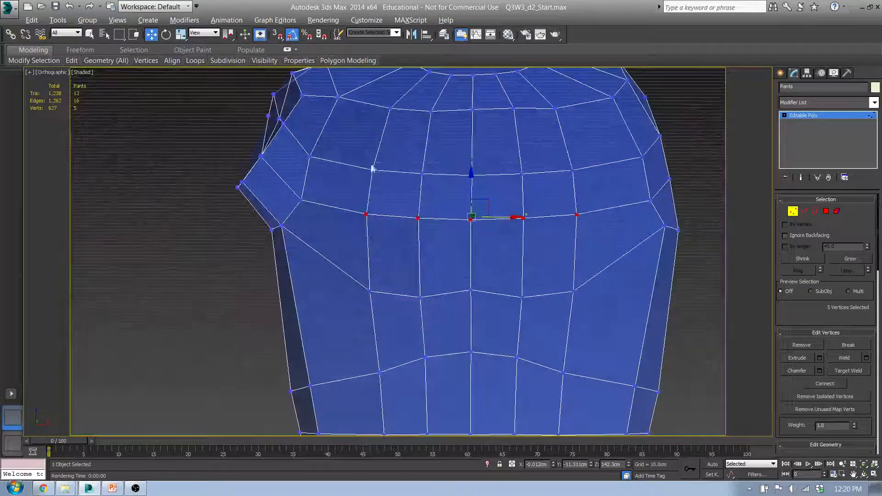
pyautogui.moveTo(605, 185); pyautogui.dragTo(606, 187)
pyautogui.keyDown('alt'); pyautogui.moveTo(447, 212); pyautogui.dragTo(494, 205, button='middle'); pyautogui.keyUp('alt')
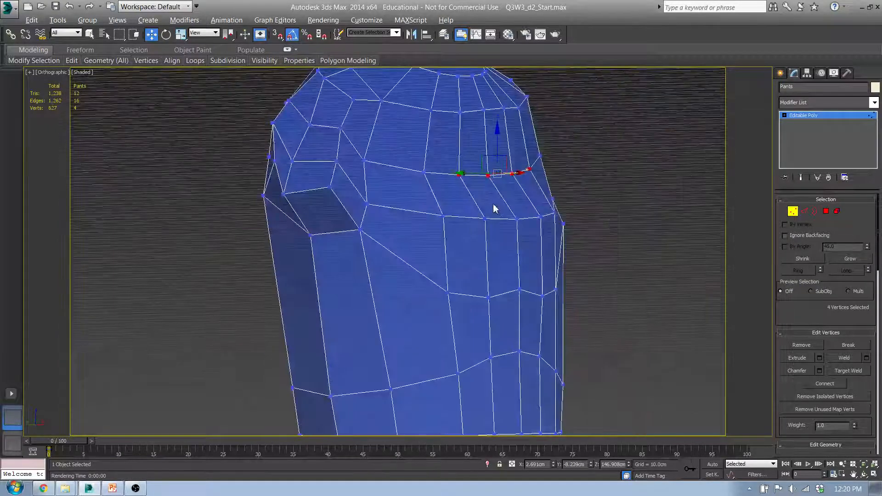
pyautogui.press('l')
pyautogui.scroll(3, 478, 189)
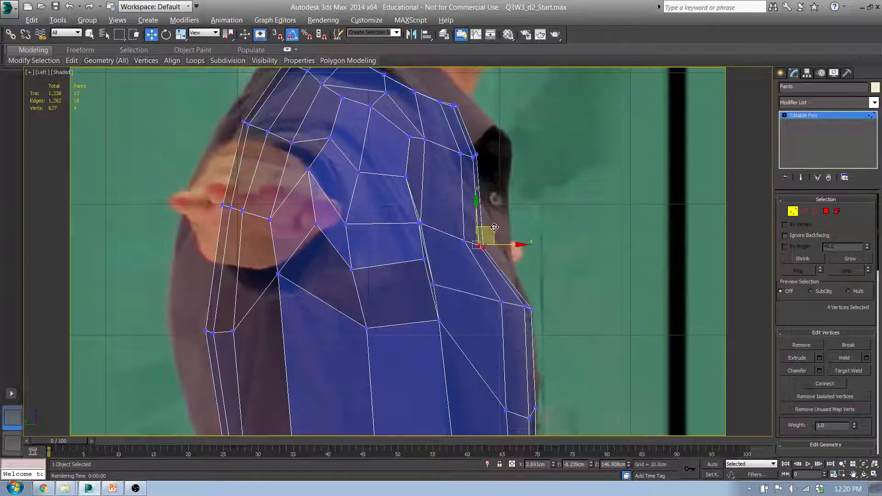
# In the side view, move the chest-front vertices outward so the torso outline follows the shirt in the reference photo
pyautogui.moveTo(495, 227); pyautogui.dragTo(513, 201)
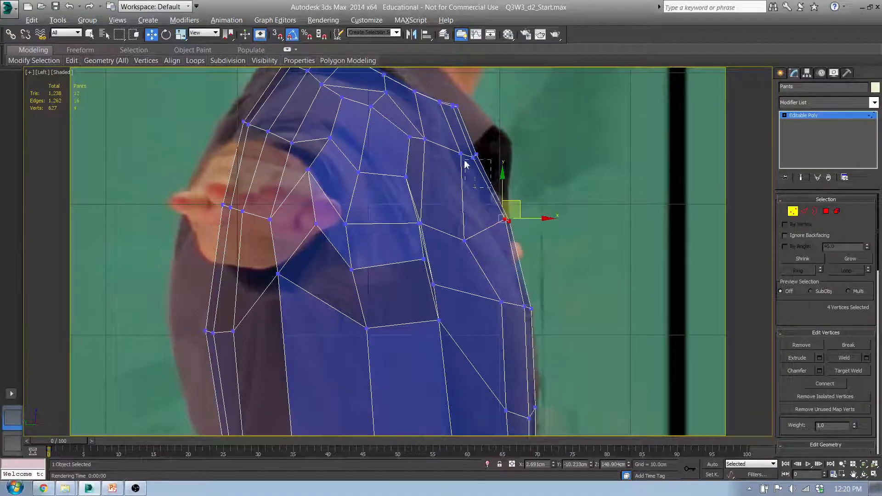
pyautogui.moveTo(465, 161); pyautogui.dragTo(490, 140)
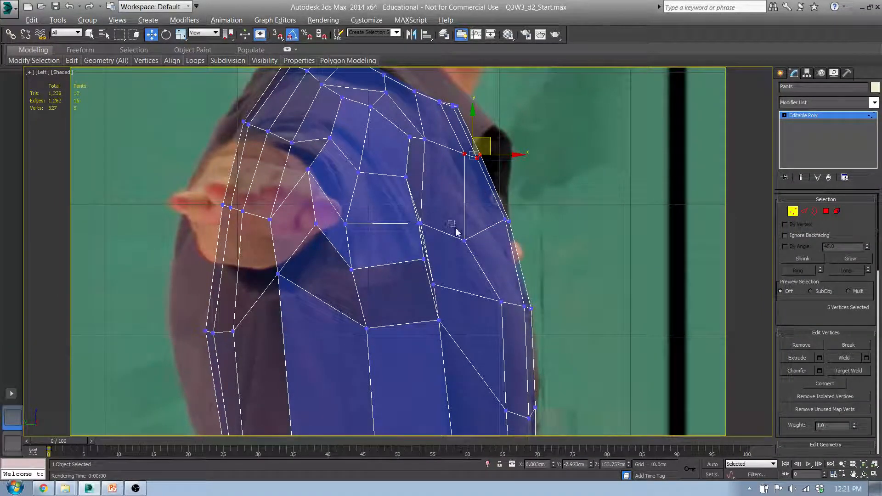
pyautogui.click(464, 240)
pyautogui.moveTo(482, 225); pyautogui.dragTo(505, 205)
pyautogui.keyDown('alt'); pyautogui.moveTo(487, 221); pyautogui.dragTo(435, 234, button='middle'); pyautogui.keyUp('alt')
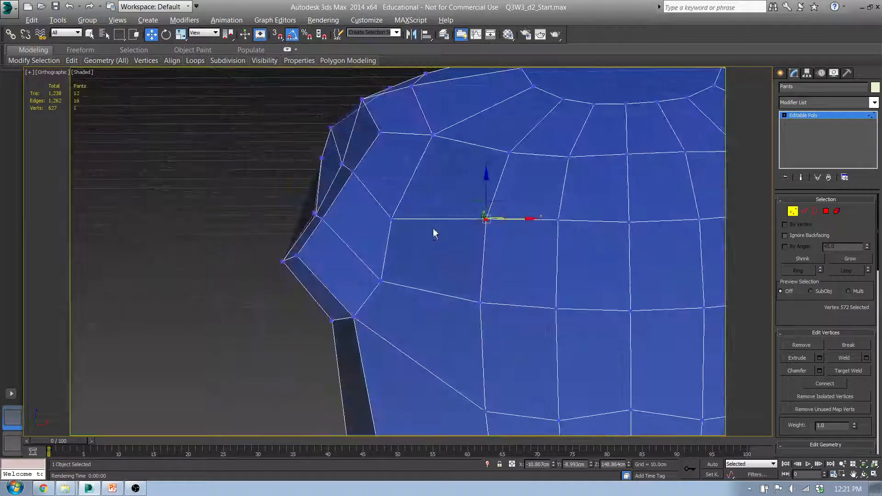
# Select the horizontal row of vertices running across the chest just below the armhole level
pyautogui.click(393, 219)
pyautogui.scroll(-6, 400, 193)
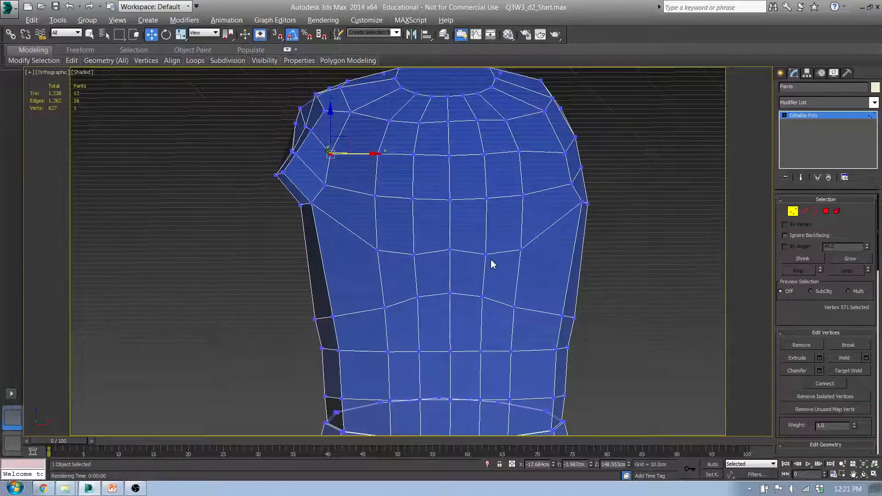
pyautogui.keyDown('alt'); pyautogui.moveTo(492, 265); pyautogui.dragTo(410, 237, button='middle'); pyautogui.keyUp('alt')
pyautogui.moveTo(557, 226); pyautogui.dragTo(558, 225)
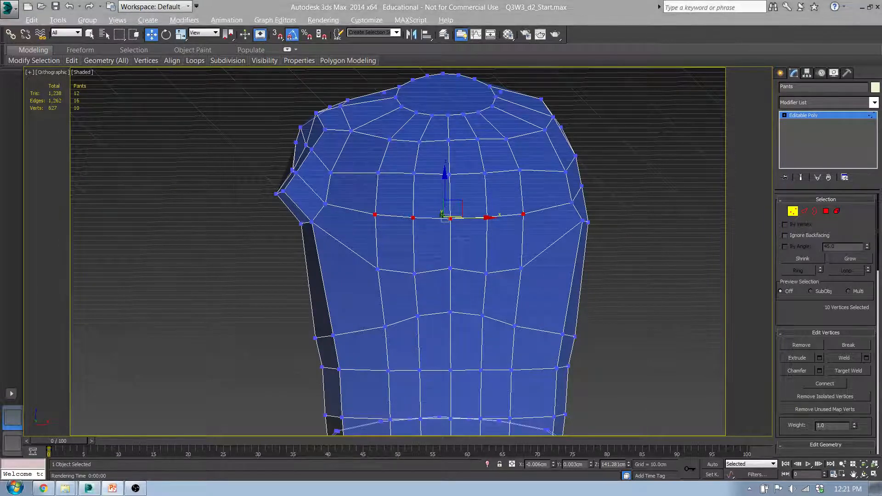
# Switch to PowerPoint, examine the chest topology pictures on the Chest slide, and return to 3ds Max
pyautogui.hotkey('alt', 'Tab')
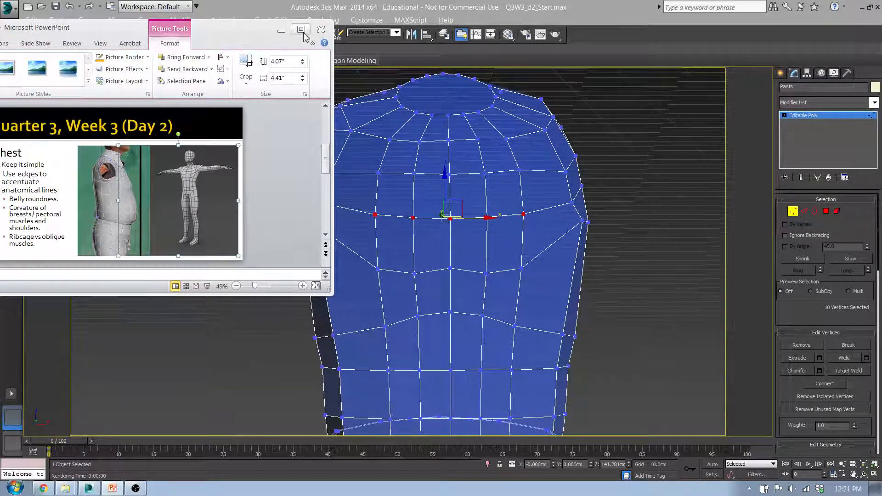
pyautogui.click(301, 29)
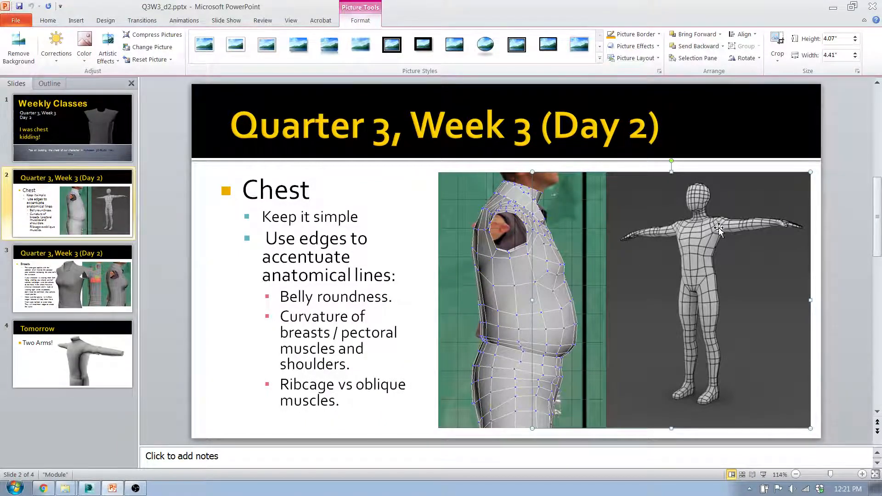
pyautogui.moveTo(787, 16); pyautogui.dragTo(0, 172)
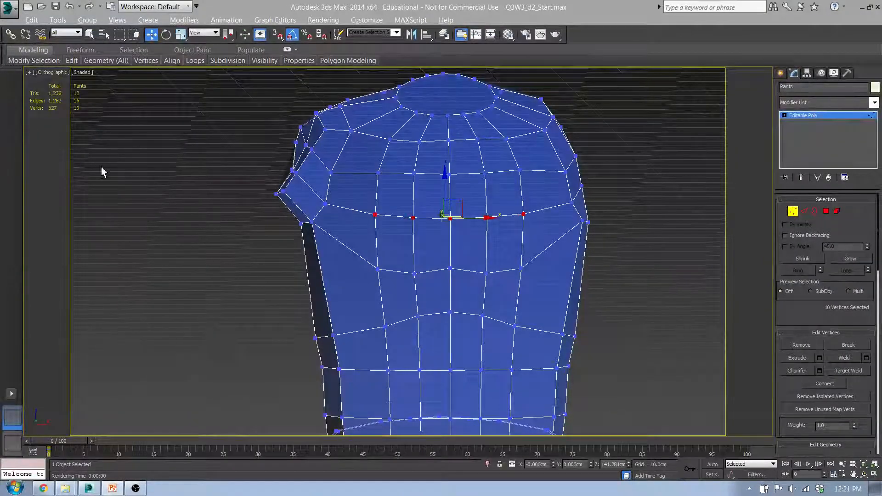
# Extrude the six polygons capping the armhole a short distance outward from the shoulder
pyautogui.keyDown('alt'); pyautogui.moveTo(299, 191); pyautogui.dragTo(379, 184, button='middle'); pyautogui.keyUp('alt')
pyautogui.click(826, 210)
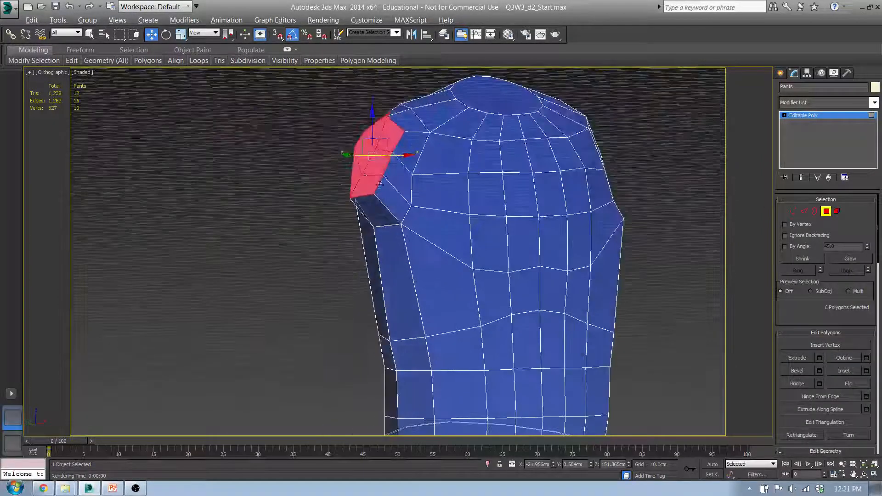
pyautogui.click(819, 357)
pyautogui.moveTo(406, 276); pyautogui.dragTo(407, 330)
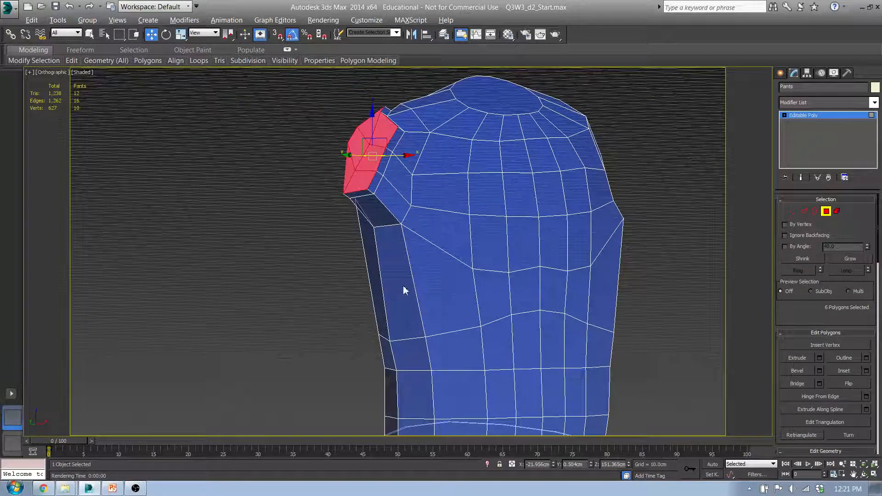
pyautogui.moveTo(404, 290); pyautogui.dragTo(405, 284)
# Flatten the extruded armhole polygons along X, and rotate and place them across the sleeve in the front view
pyautogui.keyDown('alt'); pyautogui.moveTo(465, 222); pyautogui.dragTo(441, 220, button='middle'); pyautogui.keyUp('alt')
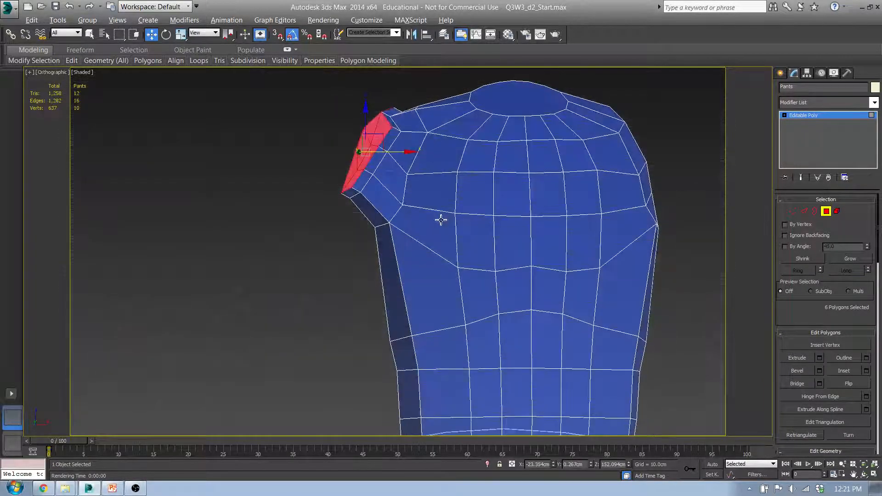
pyautogui.press('f')
pyautogui.scroll(3, 404, 216)
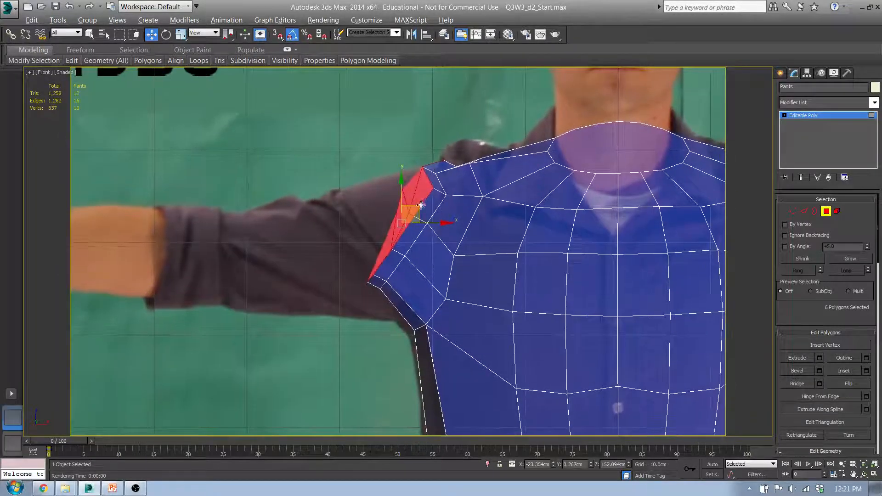
pyautogui.press('r')
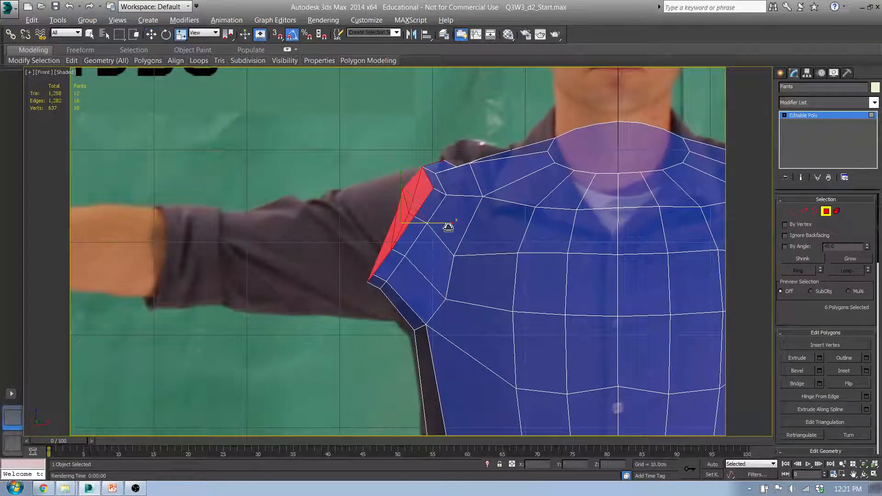
pyautogui.moveTo(449, 229); pyautogui.dragTo(47, 218)
pyautogui.press('w')
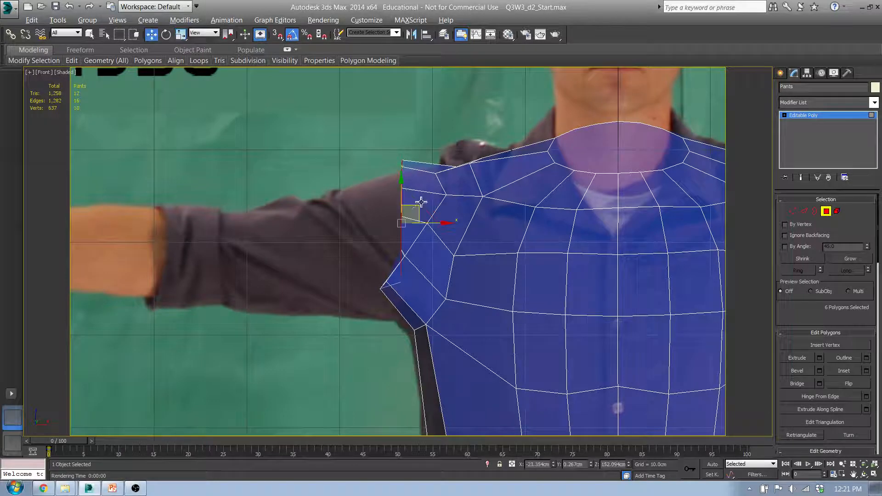
pyautogui.press('e')
pyautogui.moveTo(427, 197); pyautogui.dragTo(402, 217)
pyautogui.press('w')
pyautogui.keyDown('alt'); pyautogui.moveTo(402, 217); pyautogui.dragTo(467, 250, button='middle'); pyautogui.keyUp('alt')
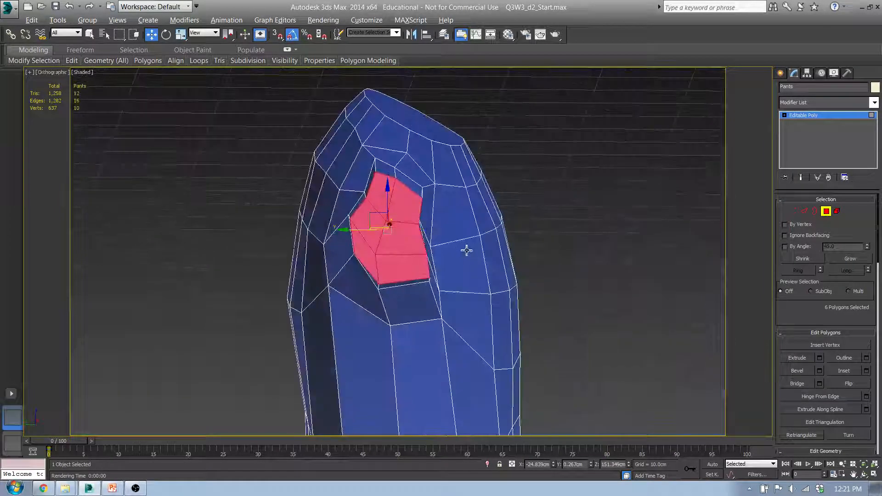
# Move the rear vertices between the shoulder and the extruded arm stub downward to spread out the armhole edges
pyautogui.click(793, 211)
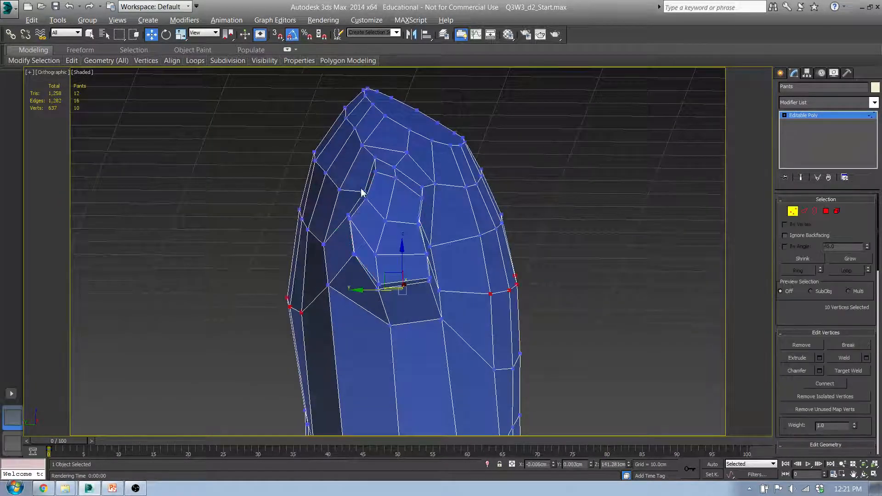
pyautogui.moveTo(374, 209); pyautogui.dragTo(320, 198)
pyautogui.keyDown('alt'); pyautogui.moveTo(320, 197); pyautogui.dragTo(415, 233, button='middle'); pyautogui.keyUp('alt')
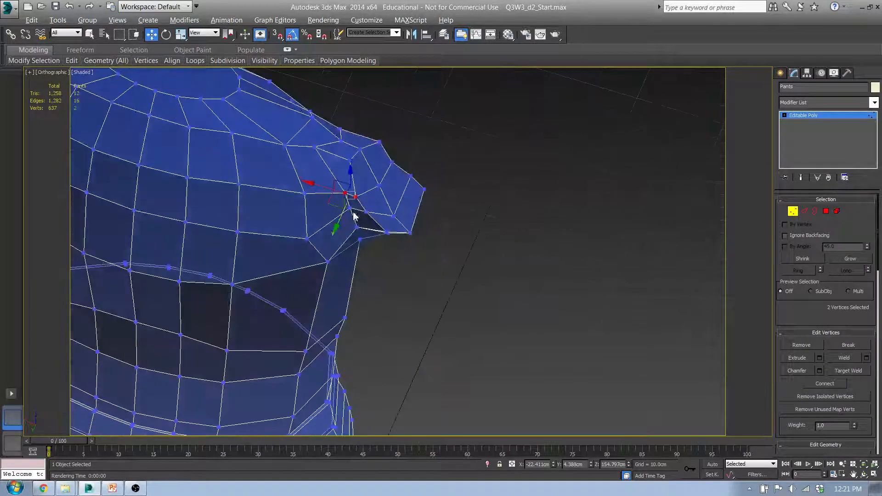
pyautogui.click(356, 199)
pyautogui.click(351, 209)
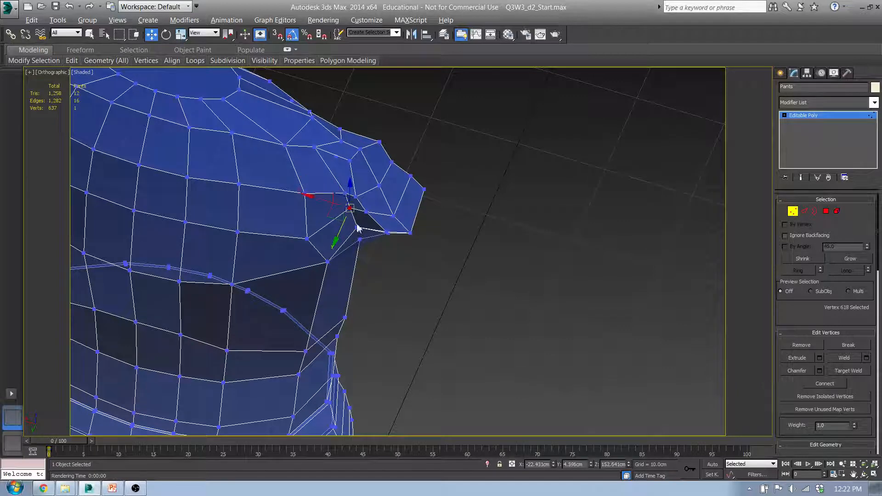
pyautogui.moveTo(344, 223); pyautogui.dragTo(347, 257)
pyautogui.click(357, 228)
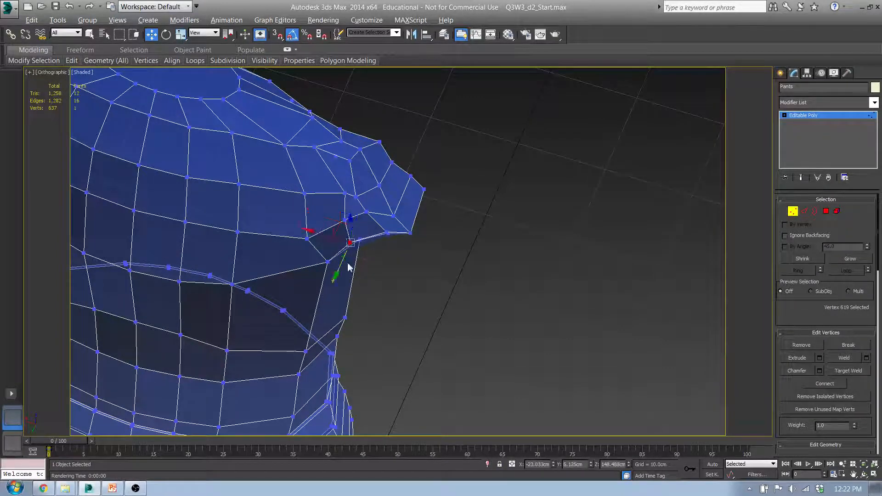
pyautogui.keyDown('alt'); pyautogui.moveTo(347, 257); pyautogui.dragTo(281, 238, button='middle'); pyautogui.keyUp('alt')
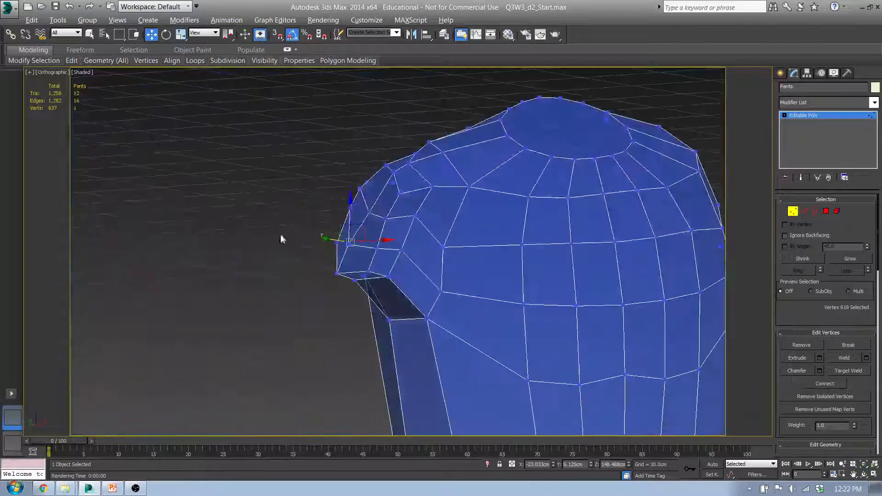
# In the front view, raise the arm stub's vertices to round off the shoulder toward the top of the sleeve
pyautogui.press('f')
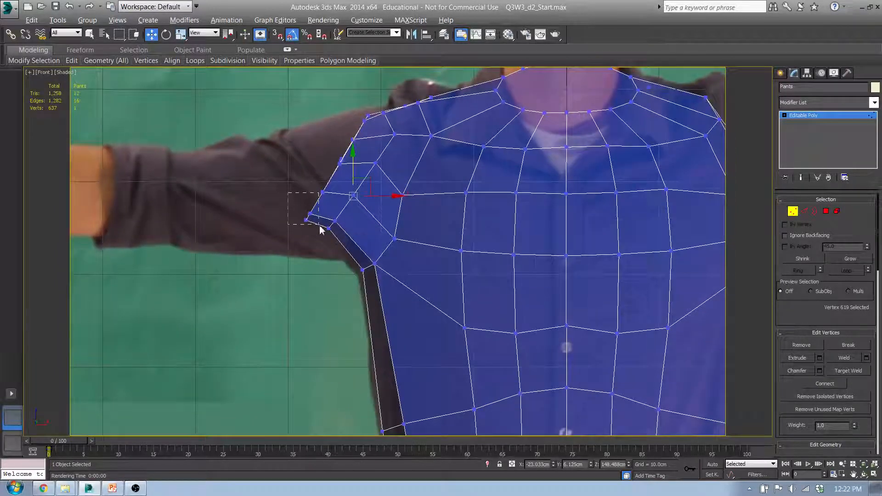
pyautogui.moveTo(320, 230); pyautogui.dragTo(327, 224)
pyautogui.moveTo(330, 186); pyautogui.dragTo(347, 125)
pyautogui.scroll(3, 348, 130)
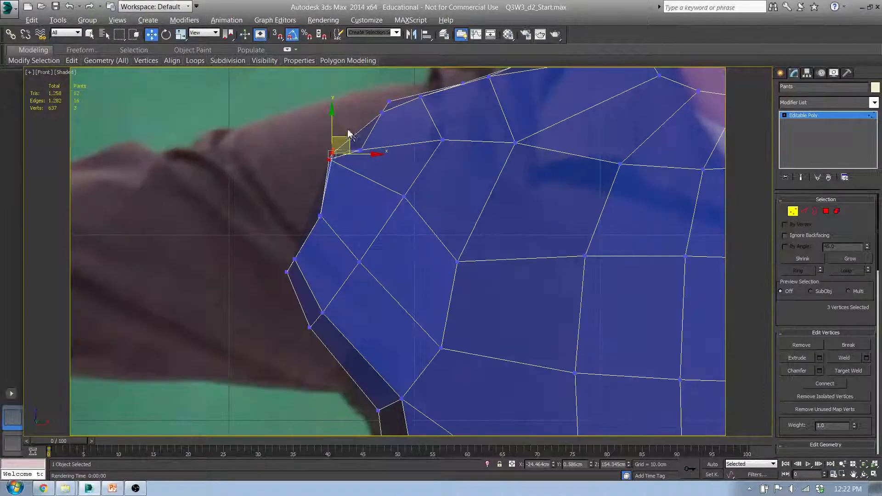
pyautogui.keyDown('alt'); pyautogui.moveTo(372, 135); pyautogui.dragTo(402, 178, button='middle'); pyautogui.keyUp('alt')
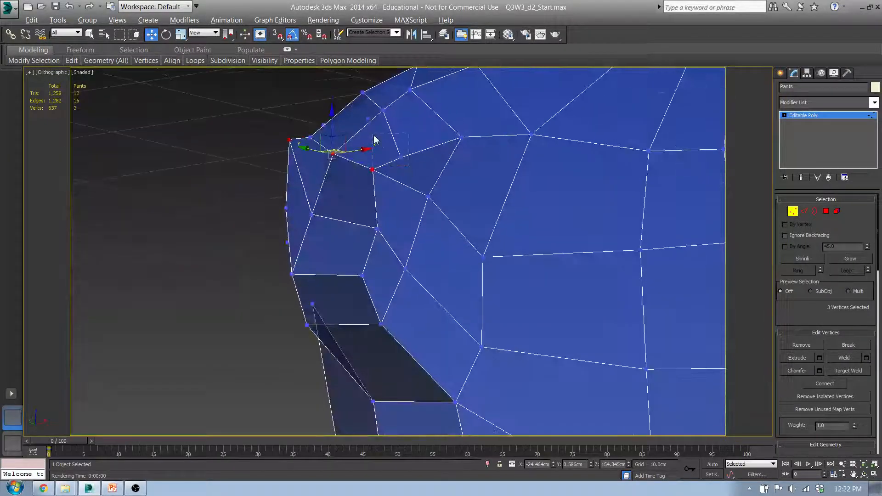
pyautogui.moveTo(374, 138); pyautogui.dragTo(339, 133)
pyautogui.keyDown('alt'); pyautogui.moveTo(338, 138); pyautogui.dragTo(363, 156, button='middle'); pyautogui.keyUp('alt')
pyautogui.click(344, 154)
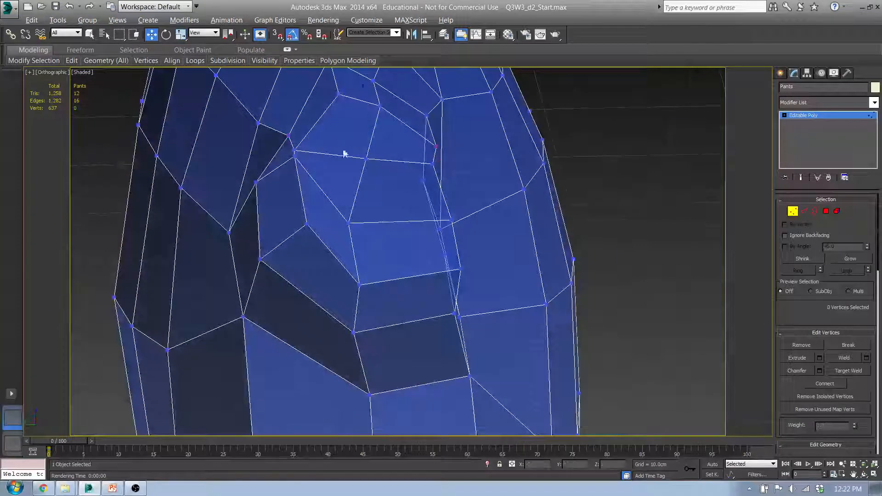
# In the side view, shift the two vertices at the upper rear of the armhole toward the back
pyautogui.press('alt')
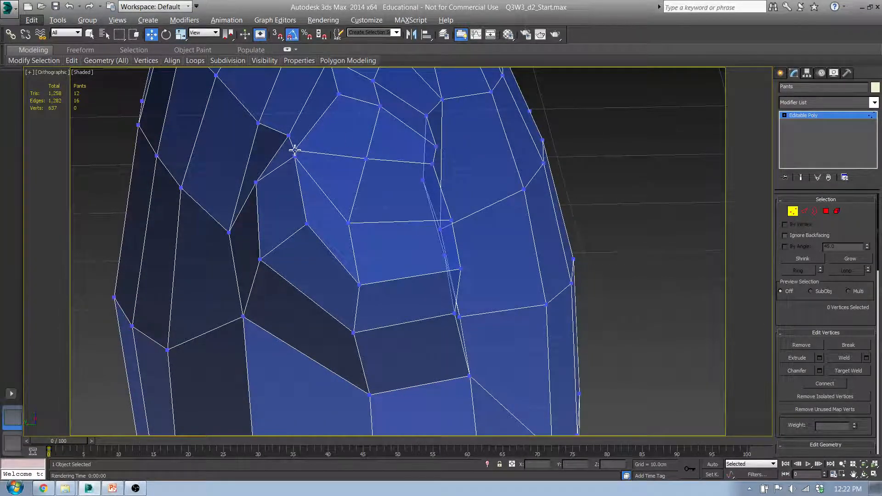
pyautogui.click(295, 150)
pyautogui.keyDown('alt'); pyautogui.moveTo(380, 106); pyautogui.dragTo(376, 177, button='middle'); pyautogui.keyUp('alt')
pyautogui.click(331, 147)
pyautogui.moveTo(379, 209); pyautogui.dragTo(376, 161, button='middle')
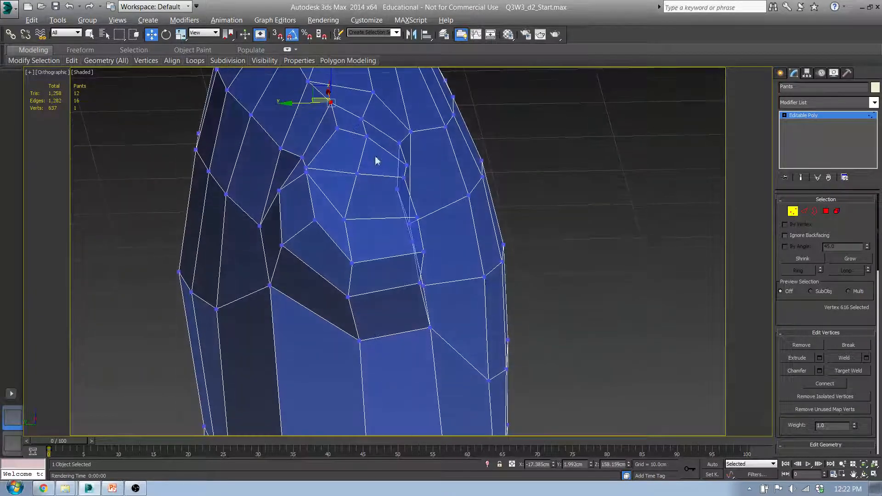
pyautogui.press('l')
pyautogui.moveTo(510, 132); pyautogui.dragTo(492, 189, button='middle')
pyautogui.scroll(3, 483, 174)
pyautogui.keyDown('ctrl'); pyautogui.click(478, 199); pyautogui.keyUp('ctrl')
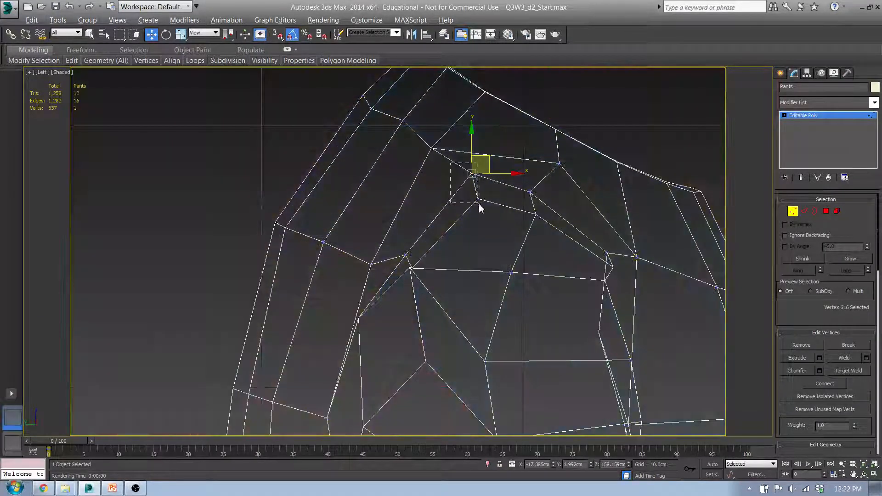
pyautogui.moveTo(486, 171); pyautogui.dragTo(469, 170)
pyautogui.moveTo(448, 208); pyautogui.dragTo(486, 182)
# Adjust the vertices along the upper front of the armhole to even out the loops over the shoulder
pyautogui.moveTo(520, 184); pyautogui.dragTo(546, 227)
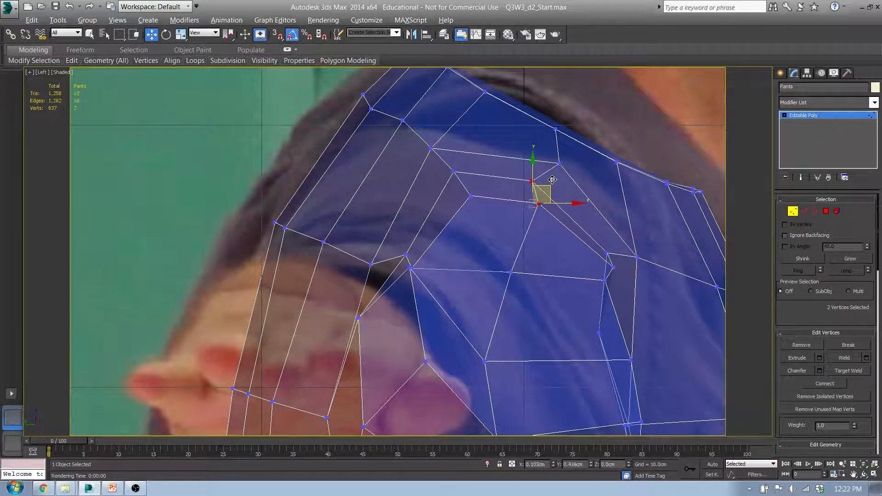
pyautogui.moveTo(549, 191); pyautogui.dragTo(560, 142)
pyautogui.moveTo(566, 178); pyautogui.dragTo(543, 145, button='middle')
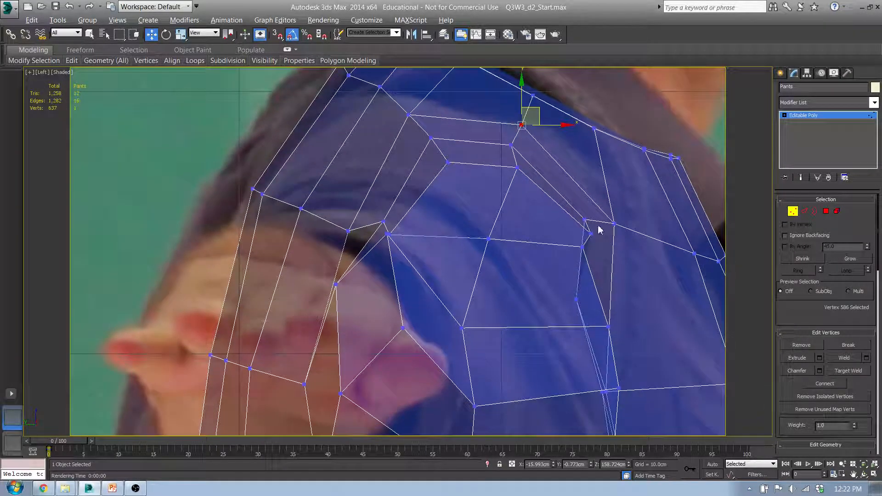
pyautogui.moveTo(596, 235); pyautogui.dragTo(579, 188)
# Move the arm stub's upper rear corner vertex slightly down and back to open up the crowded edges
pyautogui.moveTo(403, 237); pyautogui.dragTo(423, 191)
pyautogui.keyDown('alt'); pyautogui.moveTo(395, 223); pyautogui.dragTo(416, 237, button='middle'); pyautogui.keyUp('alt')
pyautogui.click(423, 218)
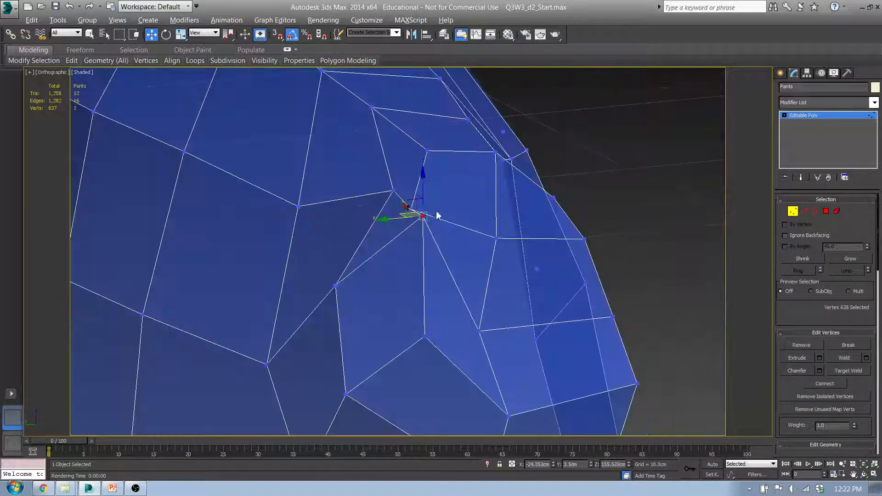
pyautogui.moveTo(410, 205); pyautogui.dragTo(406, 236)
pyautogui.keyDown('alt'); pyautogui.moveTo(498, 236); pyautogui.dragTo(454, 224, button='middle'); pyautogui.keyUp('alt')
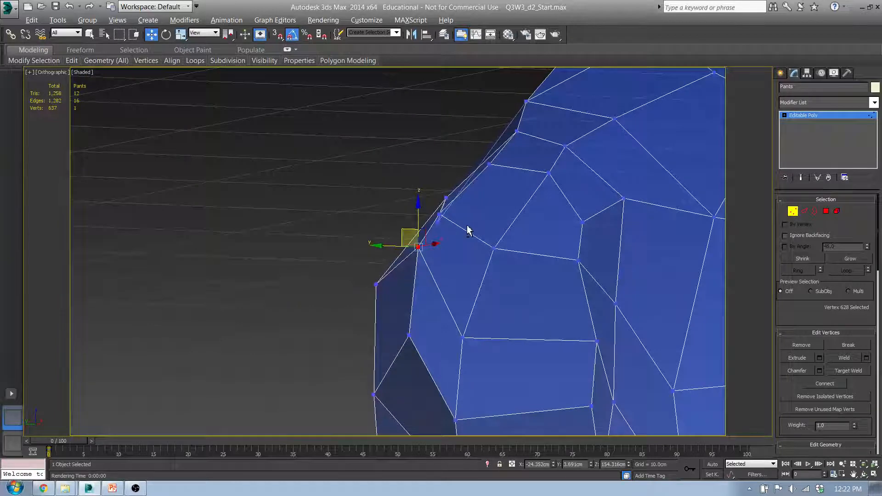
# In the side view, move the interior vertices of the arm stub's end cap up and toward the front
pyautogui.press('l')
pyautogui.scroll(6, 516, 216)
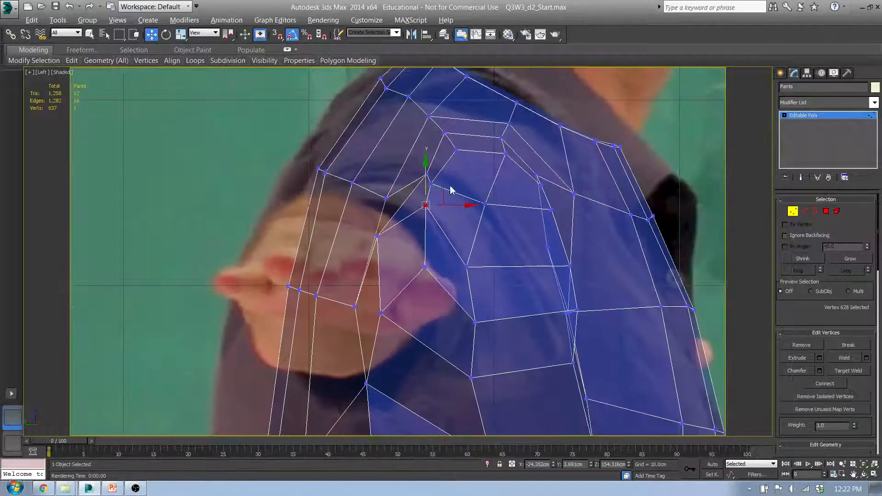
pyautogui.moveTo(500, 221); pyautogui.dragTo(499, 221)
pyautogui.moveTo(499, 192); pyautogui.dragTo(517, 161)
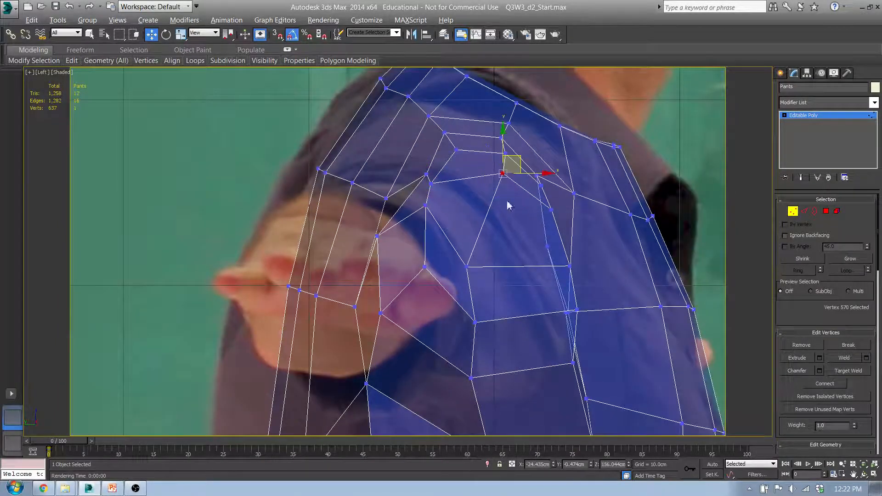
pyautogui.moveTo(463, 237); pyautogui.dragTo(506, 285)
pyautogui.moveTo(496, 252); pyautogui.dragTo(532, 186)
# In the front view, move the two vertices at the outer shoulder's upper loop inward and up toward the shoulder line
pyautogui.keyDown('alt'); pyautogui.moveTo(598, 272); pyautogui.dragTo(390, 253, button='middle'); pyautogui.keyUp('alt')
pyautogui.press('f')
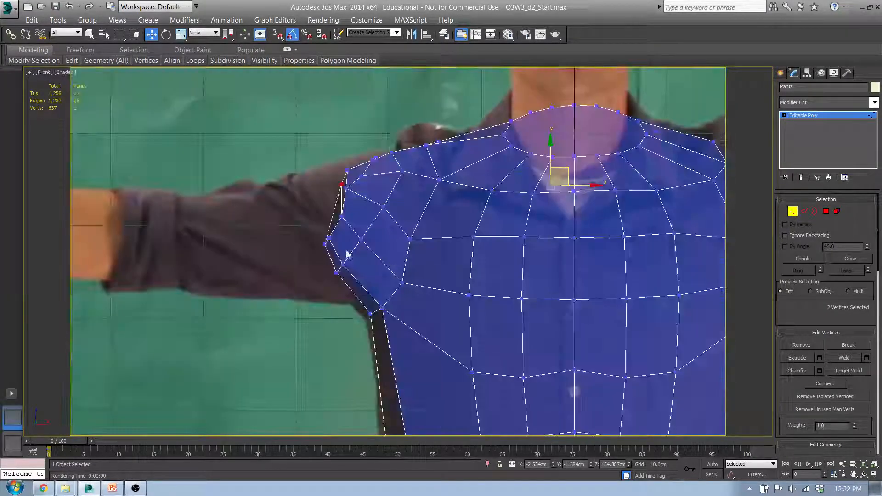
pyautogui.scroll(8, 344, 250)
pyautogui.click(340, 229)
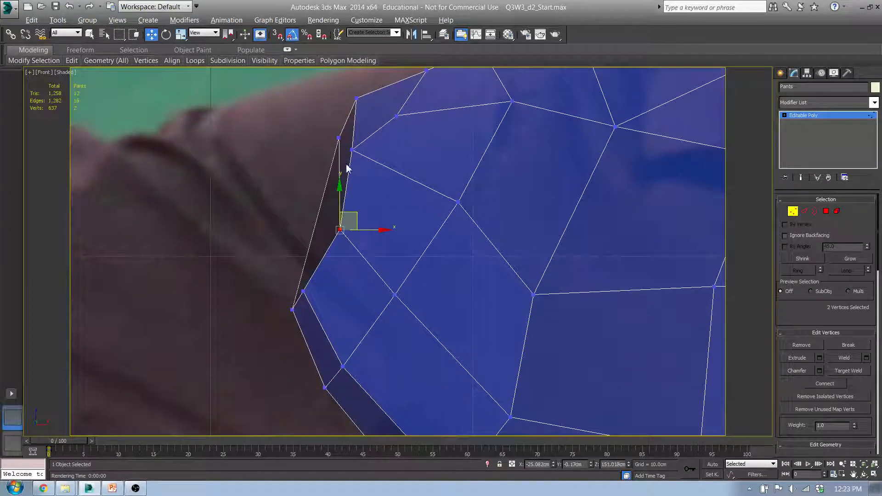
pyautogui.moveTo(377, 167); pyautogui.dragTo(376, 168)
pyautogui.click(396, 117)
pyautogui.moveTo(419, 131); pyautogui.dragTo(398, 164, button='middle')
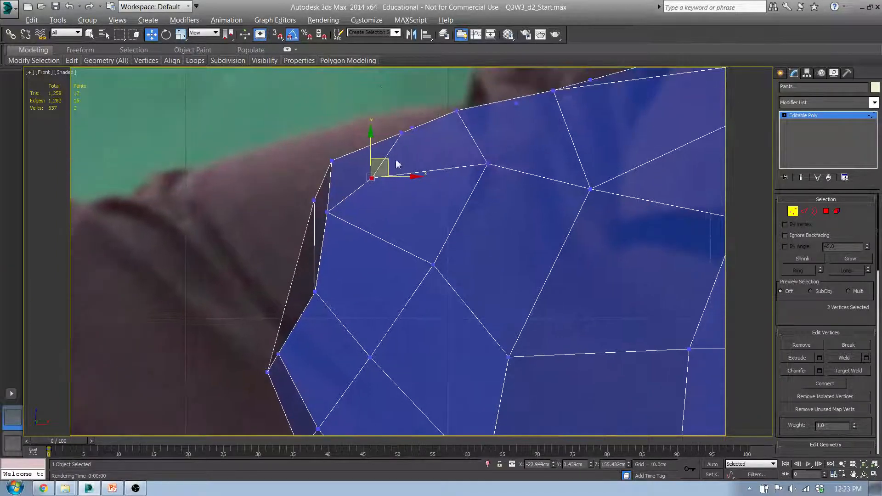
pyautogui.moveTo(388, 162); pyautogui.dragTo(436, 137)
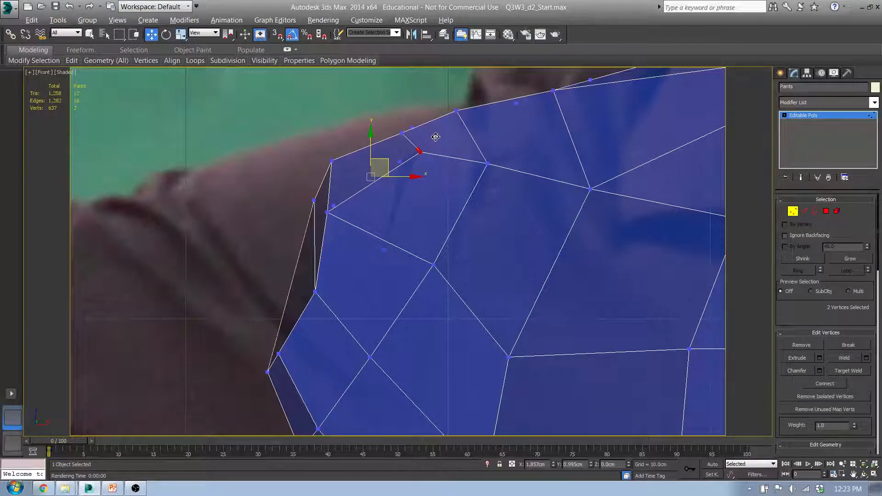
# Move the crowded vertex at the rear of the shoulder outward toward the arm to open up its loop
pyautogui.keyDown('alt'); pyautogui.moveTo(425, 173); pyautogui.dragTo(559, 197, button='middle'); pyautogui.keyUp('alt')
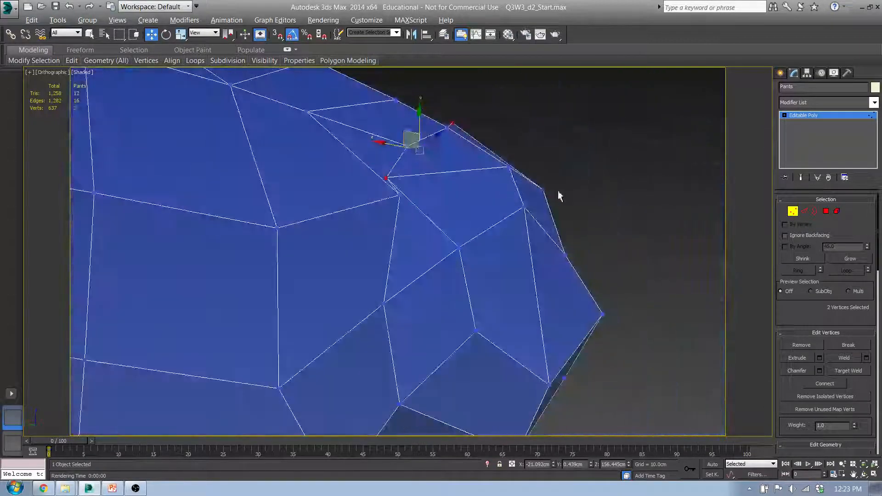
pyautogui.click(387, 179)
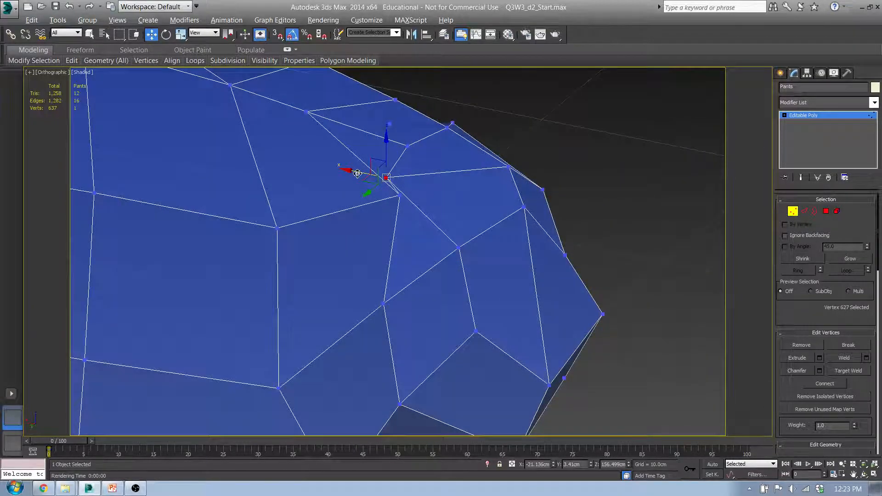
pyautogui.moveTo(360, 173); pyautogui.dragTo(438, 203)
pyautogui.click(401, 196)
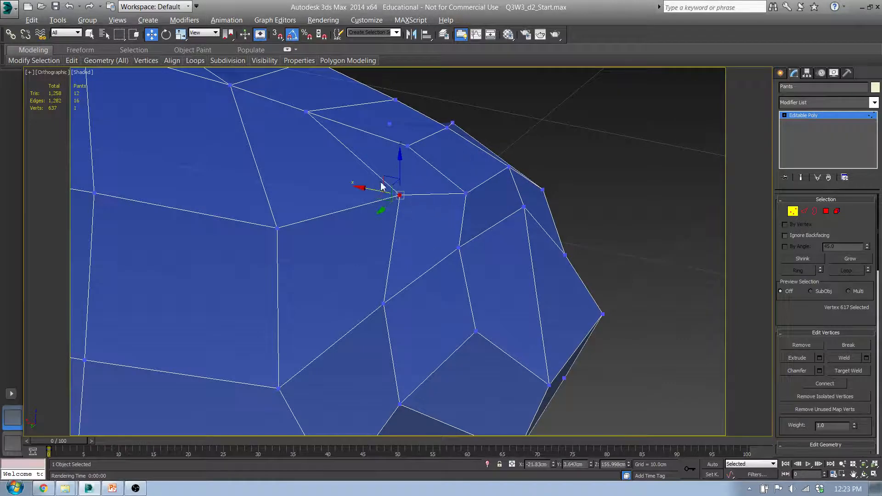
pyautogui.scroll(-2, 465, 236)
pyautogui.press('f')
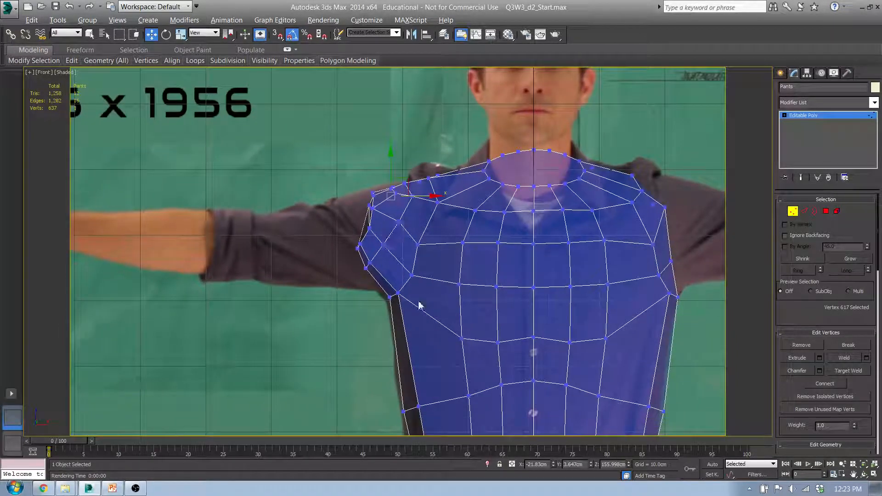
pyautogui.click(418, 301)
pyautogui.click(332, 273)
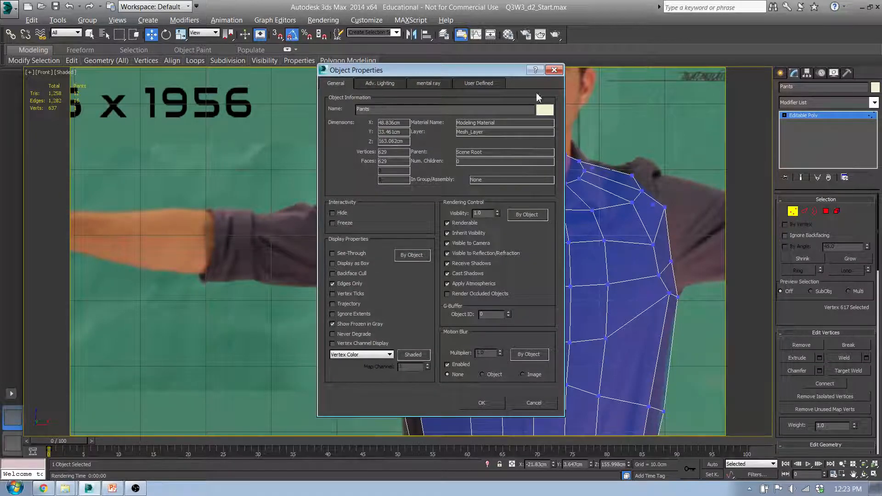
pyautogui.click(559, 73)
# Rotate the two neighbouring vertex loops over the outer shoulder in the front view so they cross its slope more squarely
pyautogui.scroll(5, 426, 195)
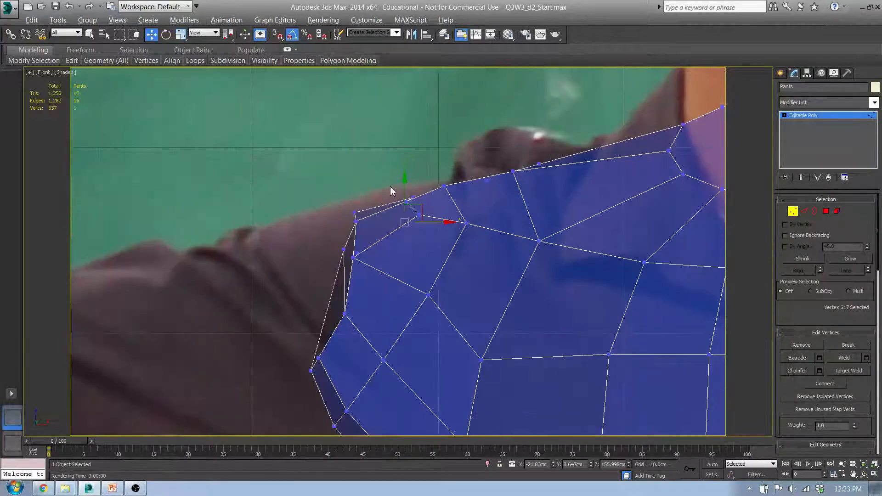
pyautogui.moveTo(427, 225); pyautogui.dragTo(431, 227)
pyautogui.press('e')
pyautogui.moveTo(439, 182); pyautogui.dragTo(414, 193)
pyautogui.press('w')
pyautogui.moveTo(439, 162); pyautogui.dragTo(486, 245)
pyautogui.press('e')
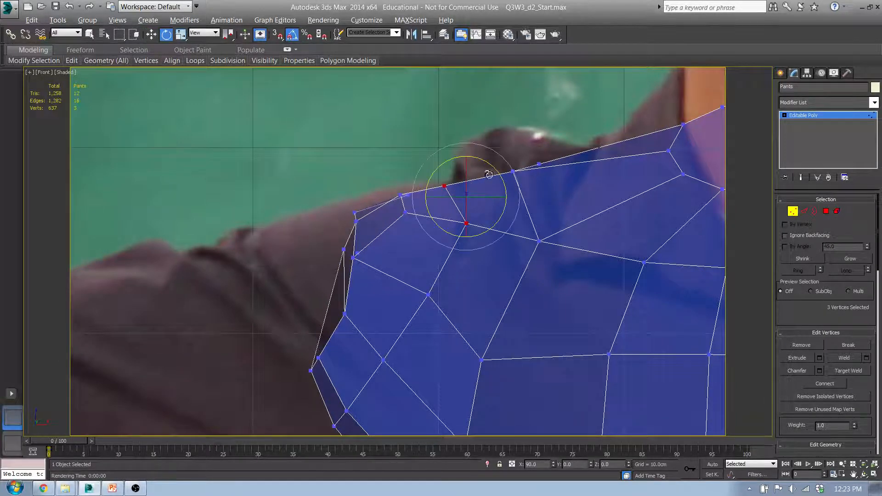
pyautogui.moveTo(495, 166); pyautogui.dragTo(503, 167)
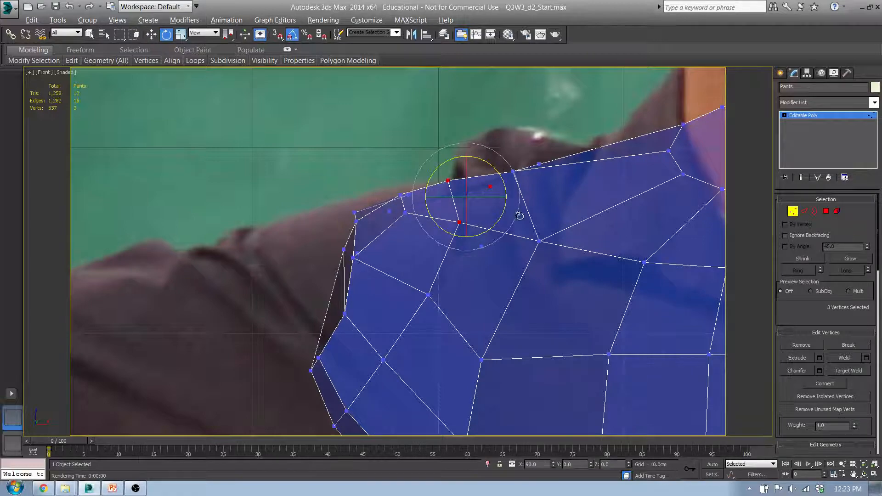
pyautogui.click(499, 214)
# Move the rear vertex of the inner shoulder loop outward toward the arm to line it up with its loop
pyautogui.click(490, 186)
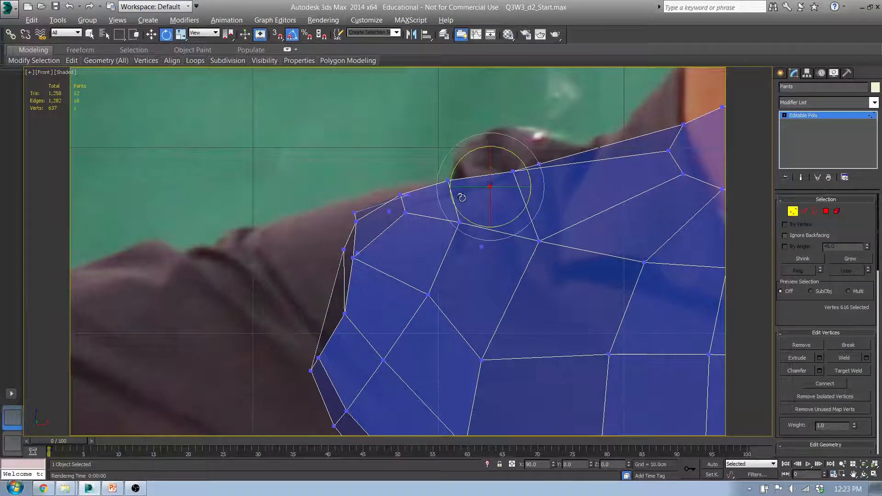
pyautogui.keyDown('alt'); pyautogui.moveTo(491, 193); pyautogui.dragTo(503, 212, button='middle'); pyautogui.keyUp('alt')
pyautogui.press('q')
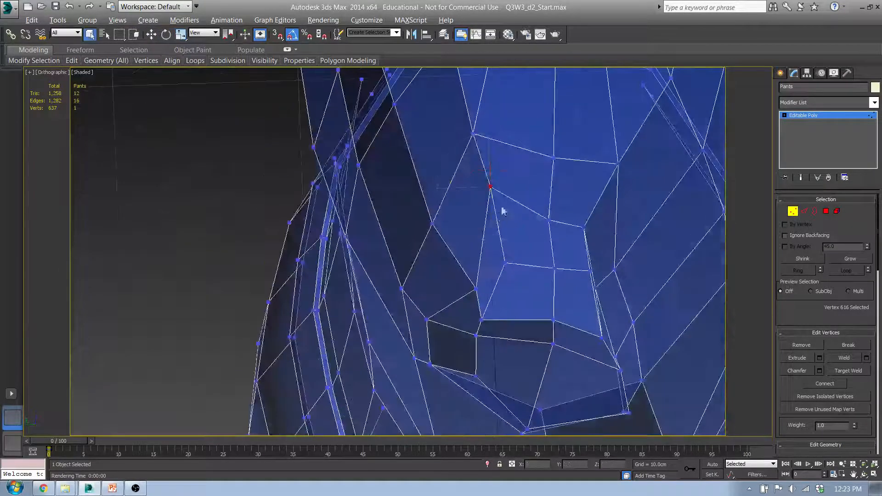
pyautogui.press('w')
pyautogui.moveTo(490, 161); pyautogui.dragTo(490, 180)
# In the front view, move the arm stub's top end vertex up and outward onto the sleeve outline
pyautogui.keyDown('alt'); pyautogui.moveTo(567, 238); pyautogui.dragTo(527, 208, button='middle'); pyautogui.keyUp('alt')
pyautogui.press('f')
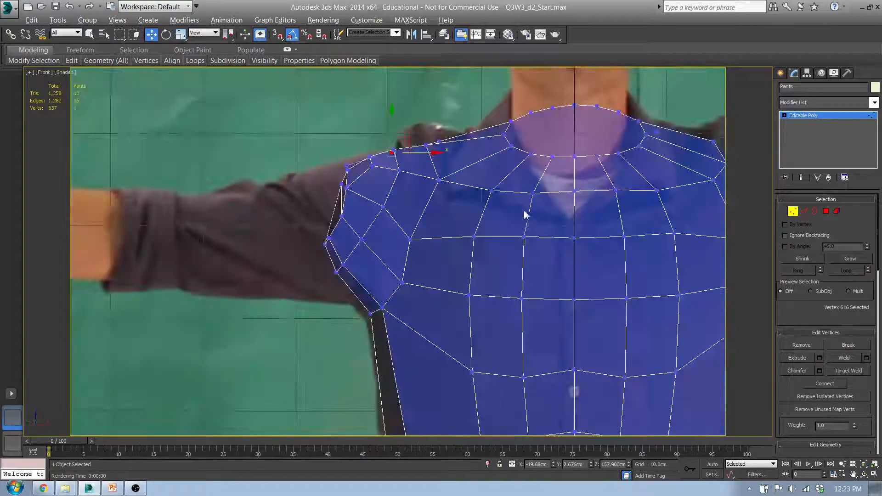
pyautogui.scroll(6, 437, 232)
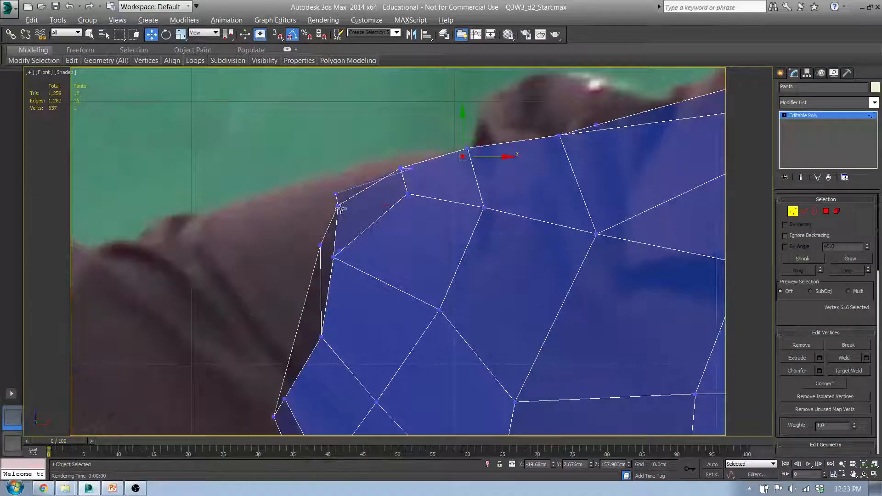
pyautogui.click(340, 208)
pyautogui.moveTo(352, 192); pyautogui.dragTo(332, 165)
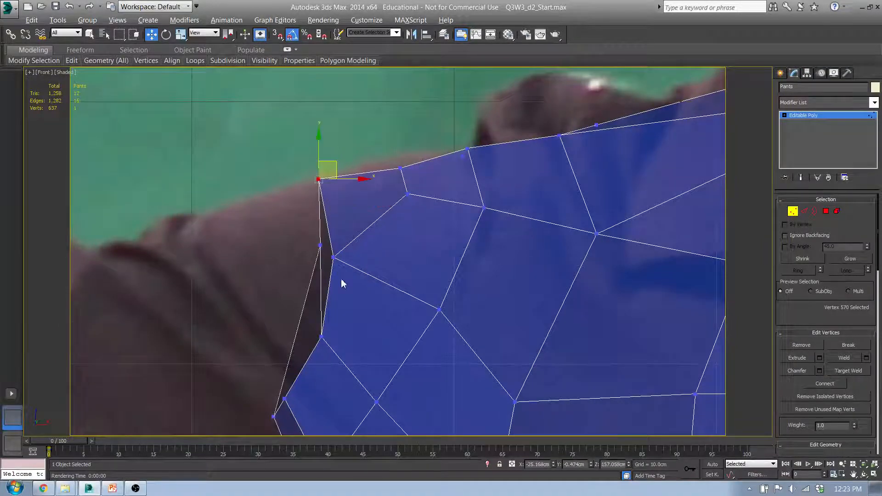
# At the rear of the armhole, shift the lower loop vertex forward and the one above it backward to even the spacing
pyautogui.keyDown('alt'); pyautogui.moveTo(342, 283); pyautogui.dragTo(380, 218, button='middle'); pyautogui.keyUp('alt')
pyautogui.click(281, 193)
pyautogui.keyDown('alt'); pyautogui.moveTo(282, 193); pyautogui.dragTo(233, 235, button='middle'); pyautogui.keyUp('alt')
pyautogui.click(226, 216)
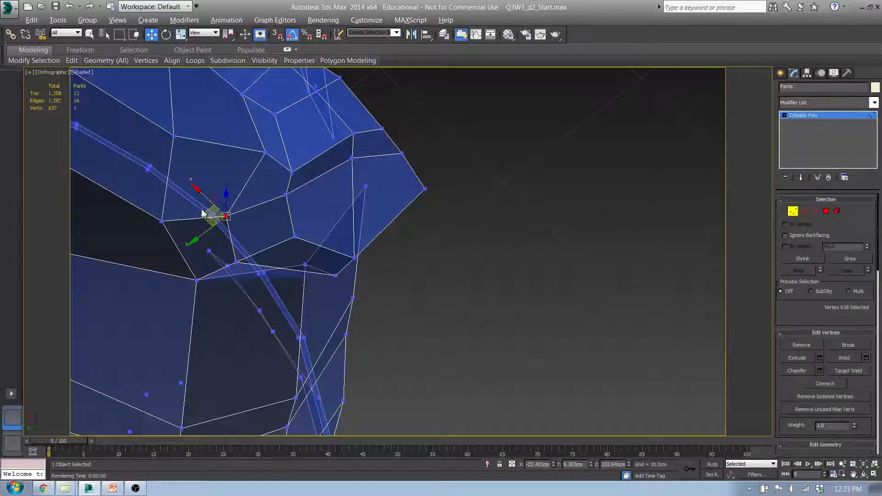
pyautogui.moveTo(209, 217); pyautogui.dragTo(238, 215)
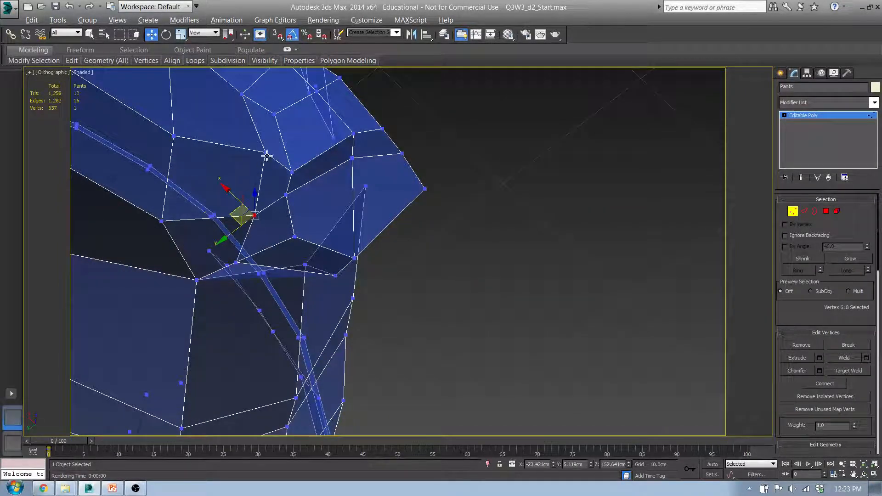
pyautogui.click(265, 152)
pyautogui.moveTo(241, 172); pyautogui.dragTo(219, 187)
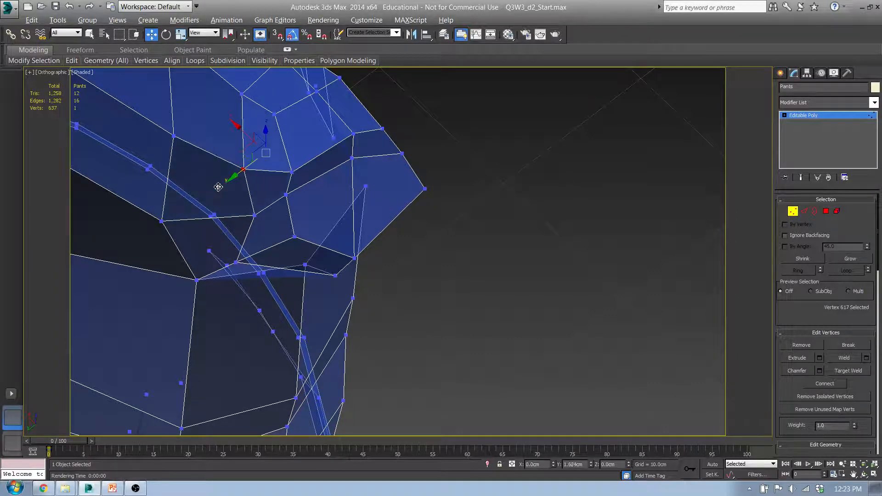
# Select the three upper vertices of the arm stub's end and move them outward and slightly up in the front view
pyautogui.keyDown('alt'); pyautogui.moveTo(267, 197); pyautogui.dragTo(326, 214, button='middle'); pyautogui.keyUp('alt')
pyautogui.press('f')
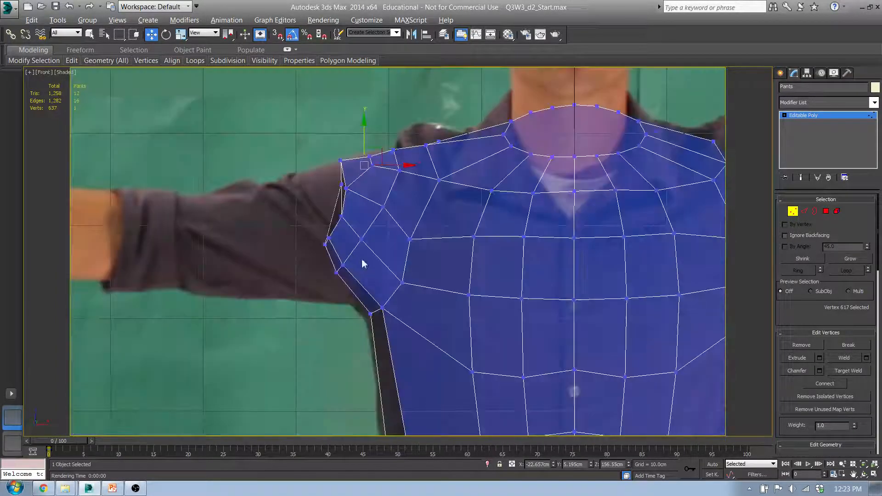
pyautogui.scroll(4, 330, 183)
pyautogui.moveTo(349, 146); pyautogui.dragTo(352, 264, button='middle')
pyautogui.scroll(-1, 344, 227)
pyautogui.scroll(-2, 334, 198)
pyautogui.keyDown('alt'); pyautogui.moveTo(398, 187); pyautogui.dragTo(462, 199, button='middle'); pyautogui.keyUp('alt')
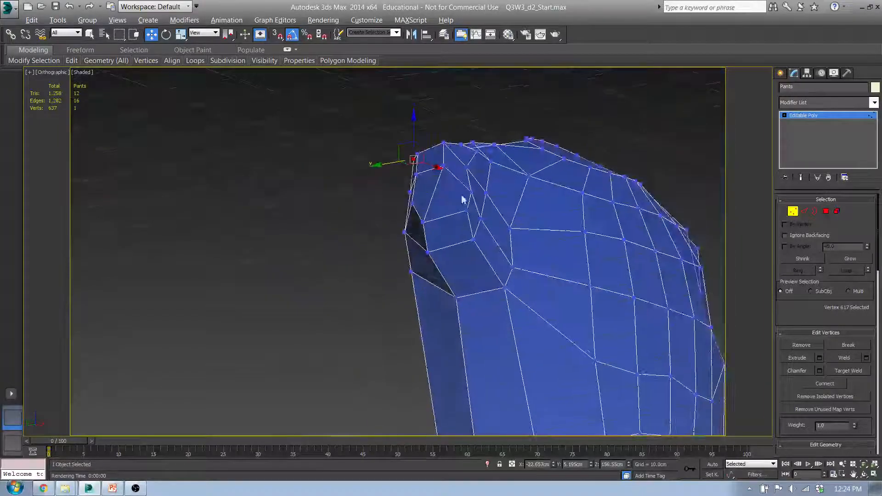
pyautogui.click(471, 193)
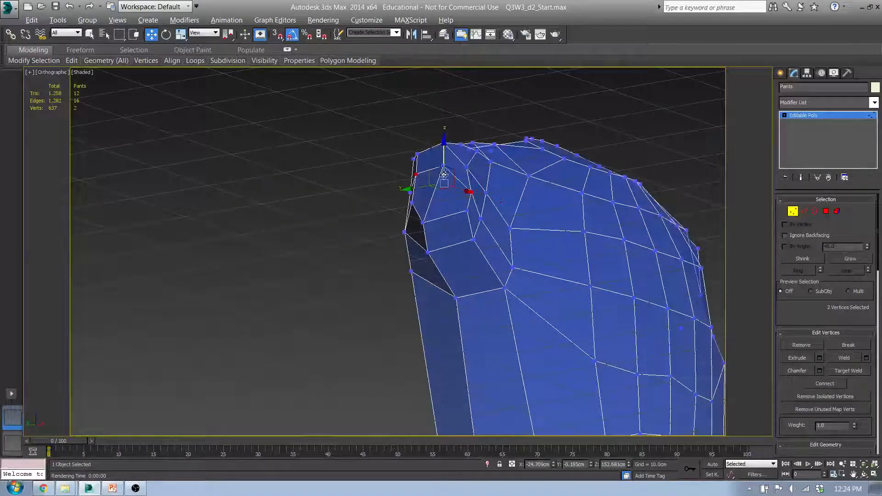
pyautogui.press('f')
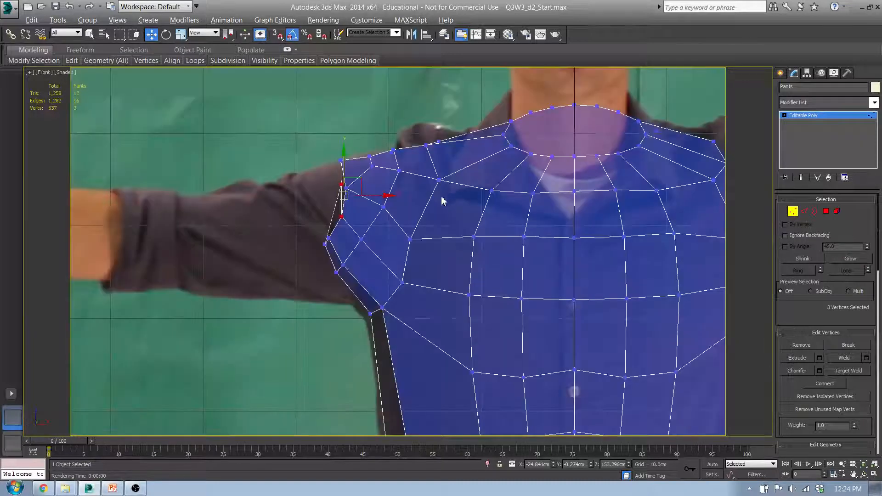
pyautogui.moveTo(392, 214); pyautogui.dragTo(436, 227, button='middle')
pyautogui.moveTo(399, 194); pyautogui.dragTo(376, 179)
# Adjust the vertices around the top of the arm stub, moving the upper rear one back and slightly down
pyautogui.keyDown('alt'); pyautogui.moveTo(412, 260); pyautogui.dragTo(347, 256, button='middle'); pyautogui.keyUp('alt')
pyautogui.click(329, 231)
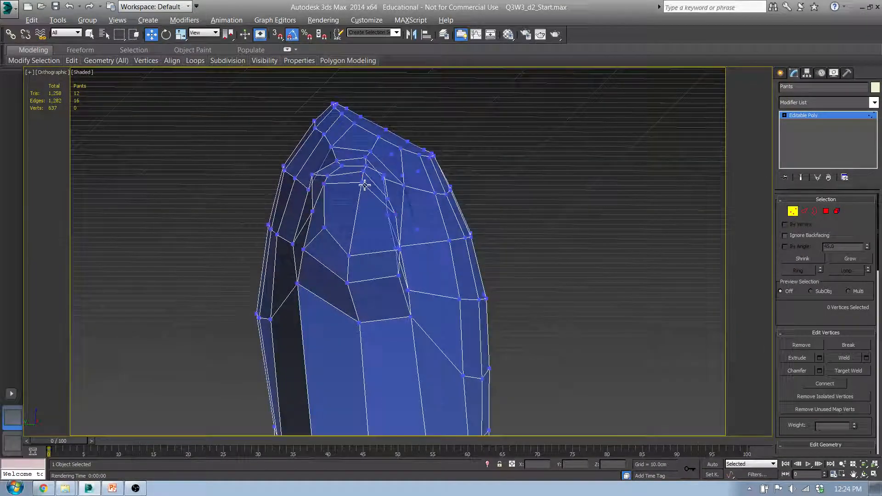
pyautogui.click(383, 177)
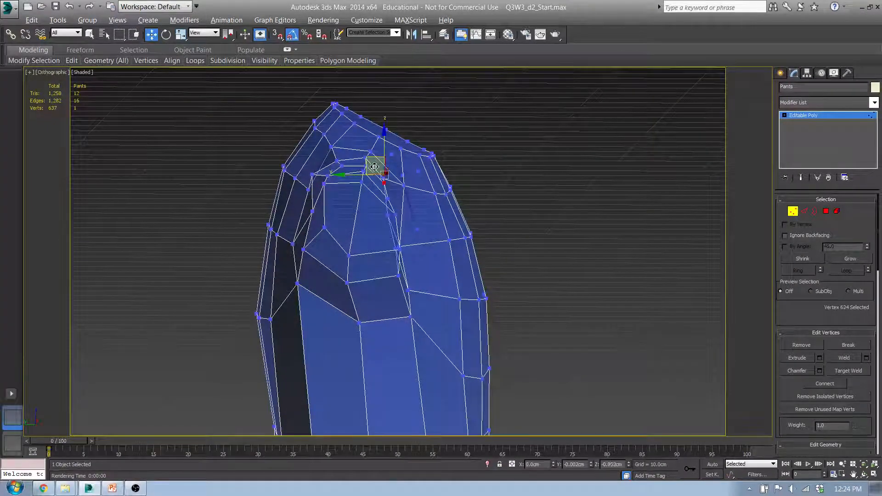
pyautogui.keyDown('alt'); pyautogui.moveTo(375, 167); pyautogui.dragTo(349, 170, button='middle'); pyautogui.keyUp('alt')
pyautogui.scroll(3, 341, 167)
pyautogui.click(338, 166)
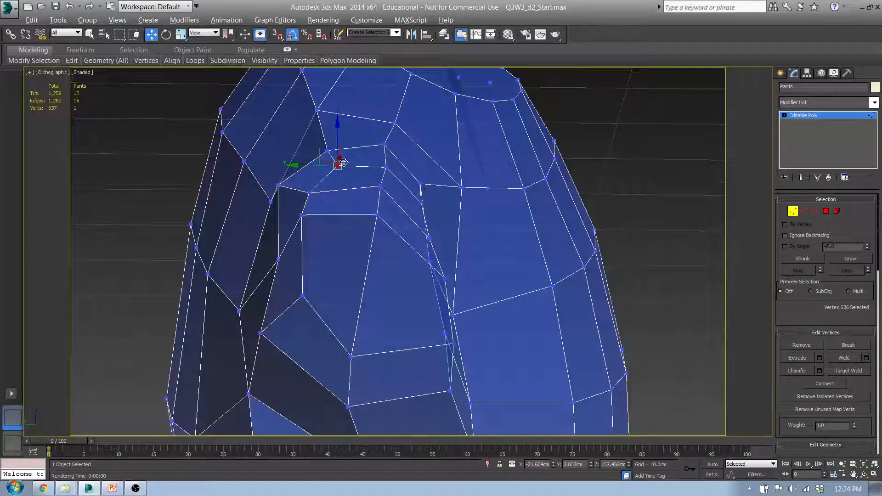
pyautogui.moveTo(323, 152); pyautogui.dragTo(292, 161)
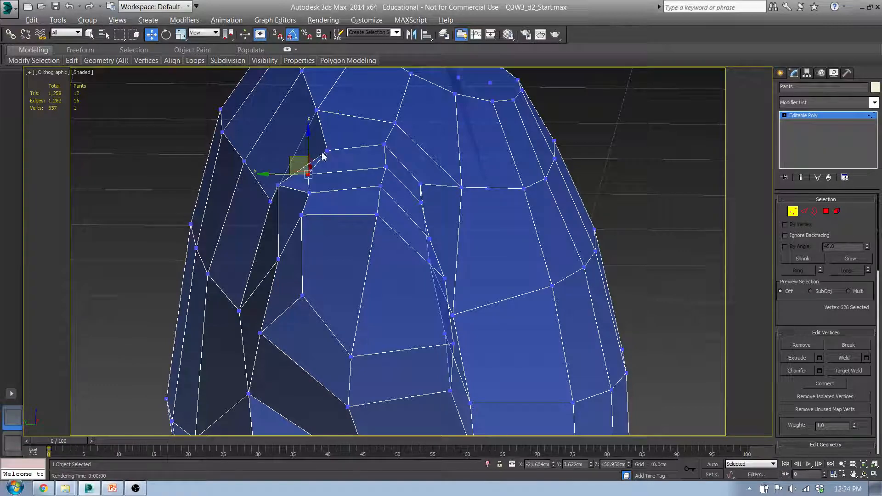
# Move the rear vertex of the inner shoulder loop toward the back to straighten the edges running over the shoulder
pyautogui.click(326, 151)
pyautogui.moveTo(327, 152)
pyautogui.keyDown('alt'); pyautogui.mouseDown(button='middle')
pyautogui.moveTo(335, 205)
pyautogui.moveTo(322, 159)
pyautogui.mouseUp(button='middle'); pyautogui.keyUp('alt')
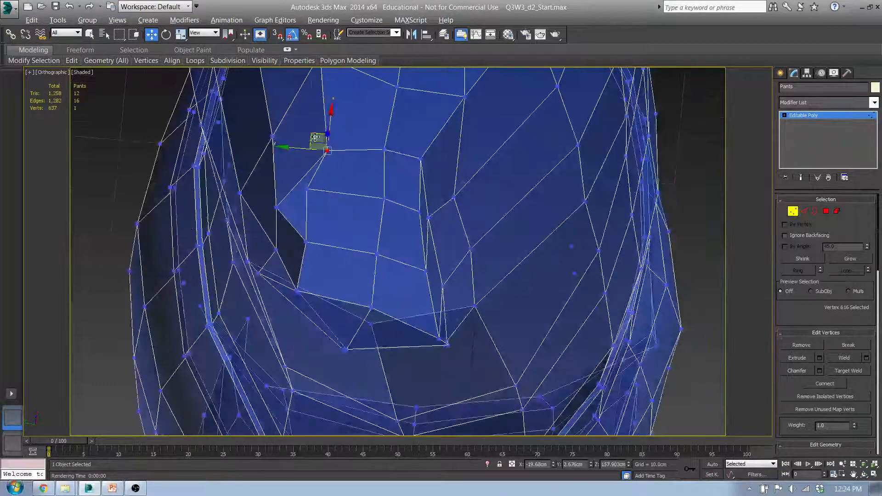
pyautogui.moveTo(315, 136); pyautogui.dragTo(296, 132)
pyautogui.click(422, 161)
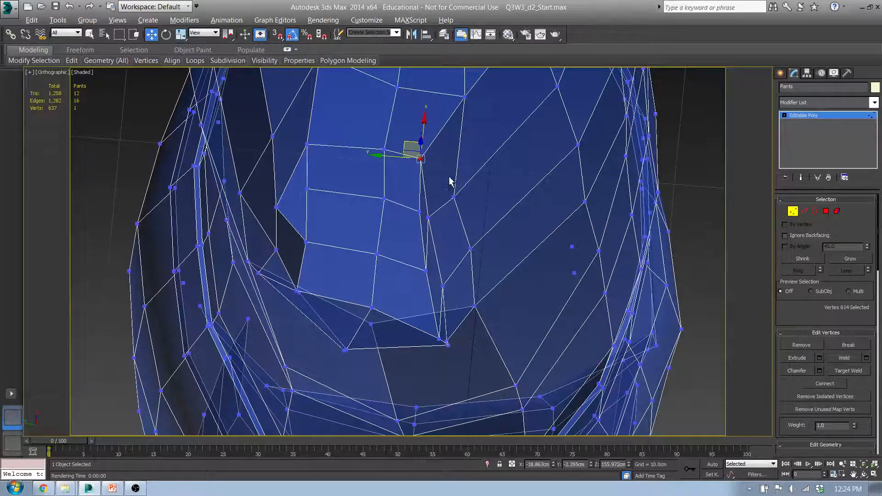
# Move the front and rear middle vertices of the stub's end cap up and toward the back, and scale them slightly apart
pyautogui.keyDown('alt'); pyautogui.moveTo(448, 181); pyautogui.dragTo(386, 198, button='middle'); pyautogui.keyUp('alt')
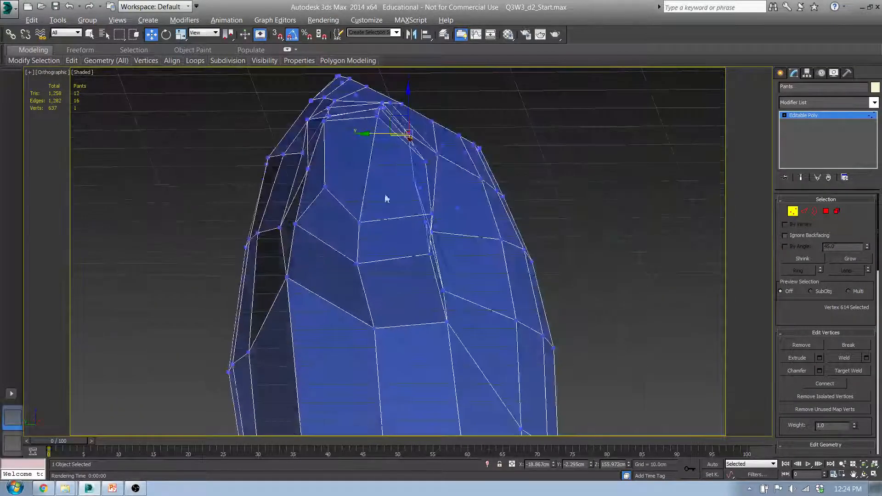
pyautogui.click(325, 188)
pyautogui.keyDown('ctrl'); pyautogui.click(432, 215); pyautogui.keyUp('ctrl')
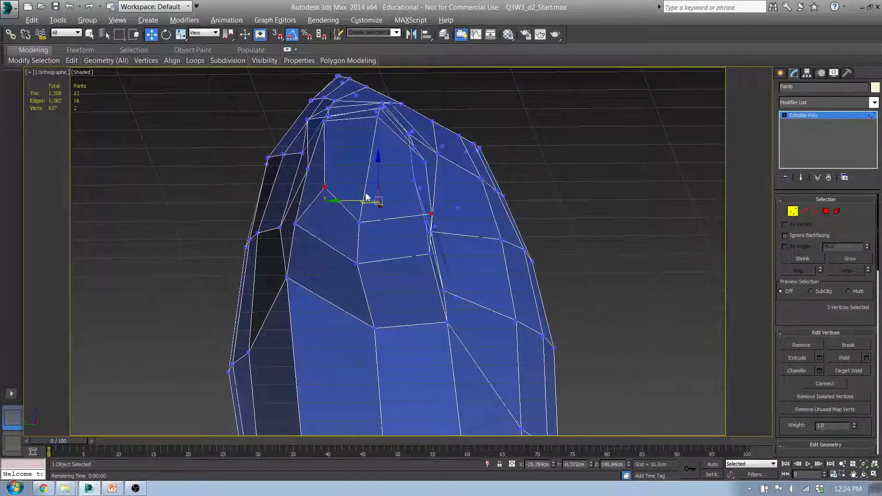
pyautogui.moveTo(370, 197); pyautogui.dragTo(351, 183)
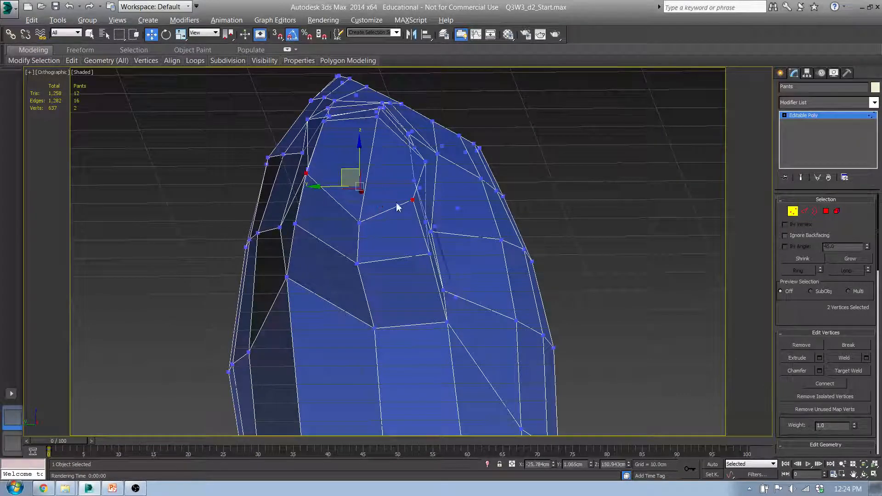
pyautogui.press('r')
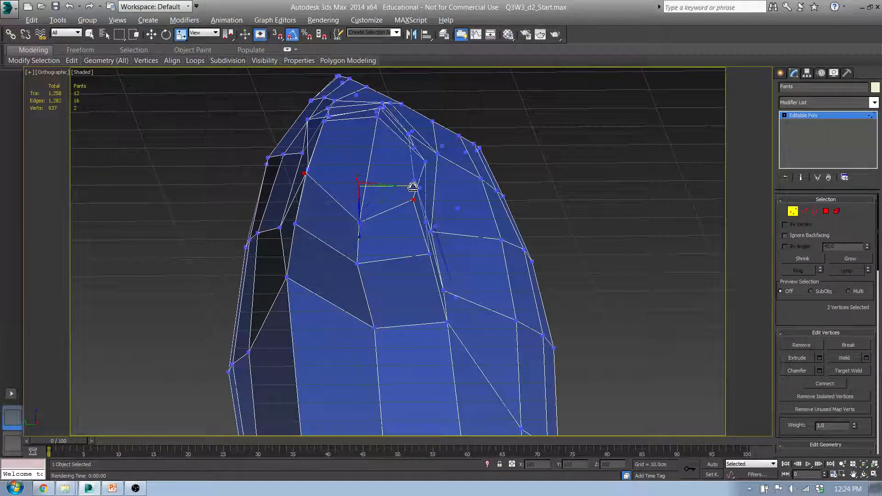
pyautogui.moveTo(413, 187); pyautogui.dragTo(417, 187)
pyautogui.press('w')
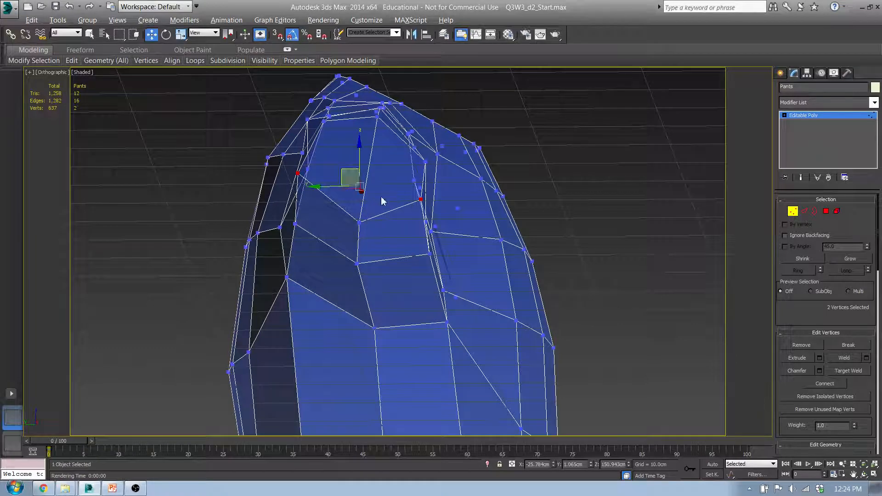
# Raise the front, rear and centre vertices of the middle row on the arm stub's end cap to level the row
pyautogui.moveTo(355, 172); pyautogui.dragTo(362, 154)
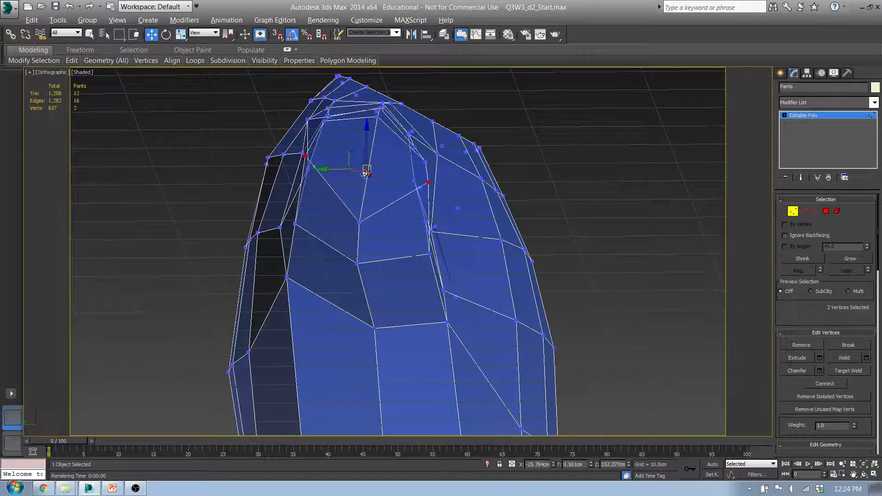
pyautogui.click(360, 222)
pyautogui.moveTo(348, 209); pyautogui.dragTo(360, 170)
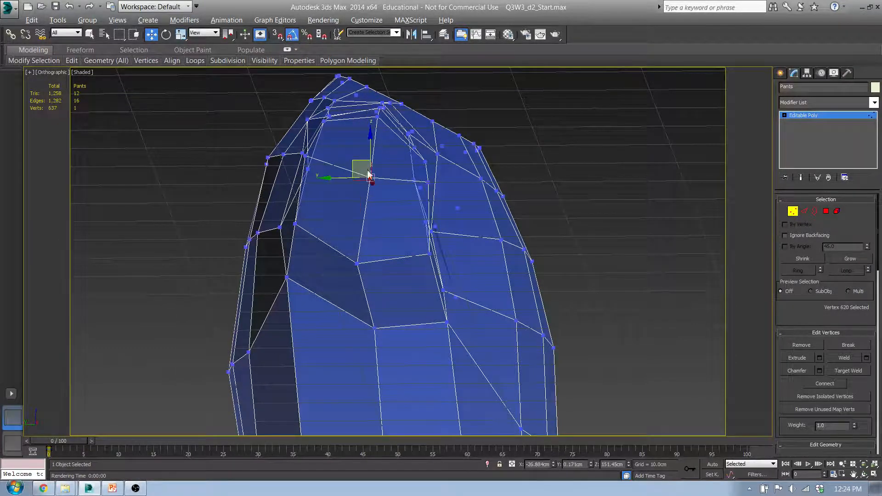
# Move the arm stub's lower centre and front end vertices up, and shift the front vertex above them outward and down
pyautogui.scroll(5, 363, 171)
pyautogui.click(384, 263)
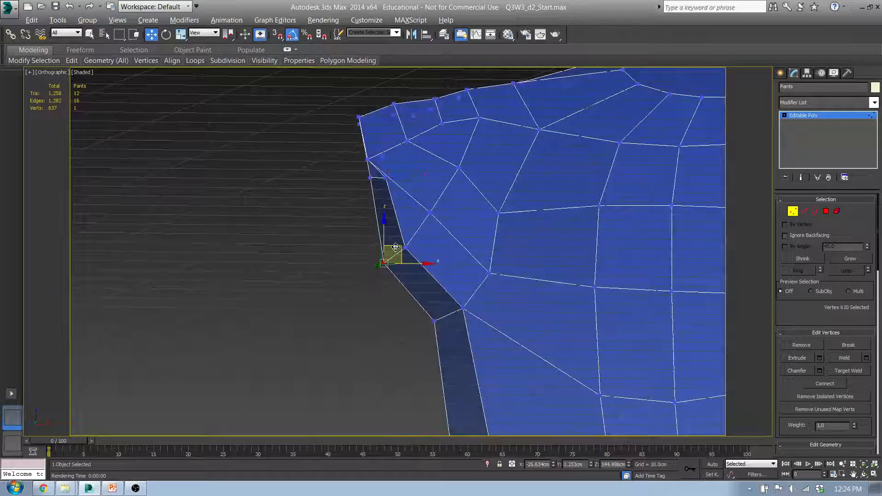
pyautogui.moveTo(400, 224); pyautogui.dragTo(418, 221)
pyautogui.click(402, 246)
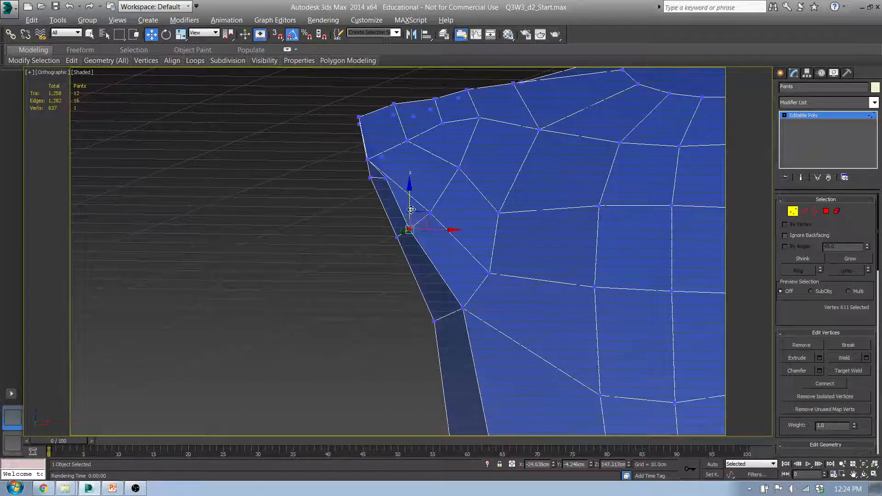
pyautogui.moveTo(376, 174); pyautogui.dragTo(386, 171)
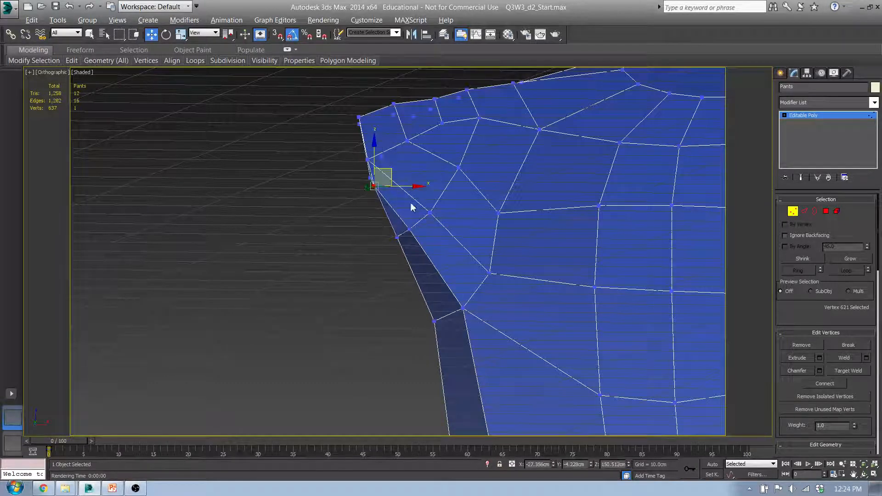
pyautogui.moveTo(434, 234); pyautogui.dragTo(402, 221)
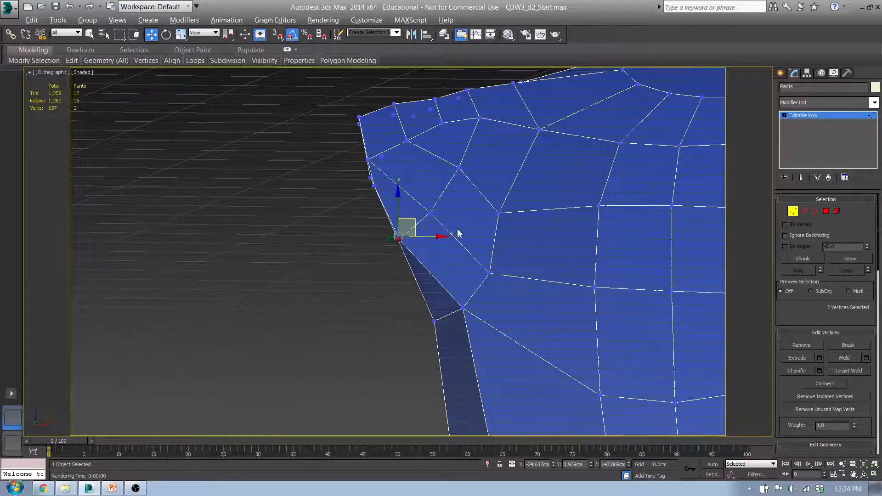
# Raise the front upper vertex of the arm stub's end to even the spacing along its front edge
pyautogui.press('f')
pyautogui.scroll(5, 411, 203)
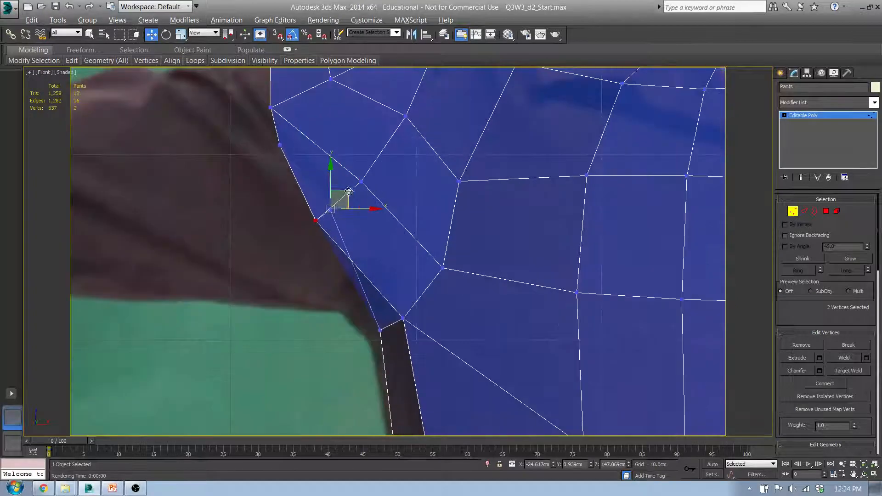
pyautogui.keyDown('alt'); pyautogui.moveTo(318, 173); pyautogui.dragTo(360, 179, button='middle'); pyautogui.keyUp('alt')
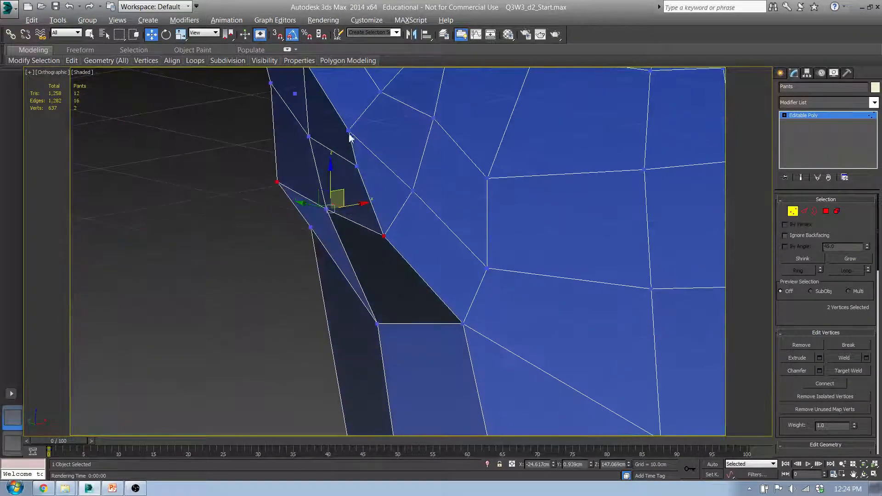
pyautogui.click(349, 131)
pyautogui.moveTo(363, 115); pyautogui.dragTo(365, 96)
pyautogui.moveTo(406, 153); pyautogui.dragTo(398, 208, button='middle')
pyautogui.scroll(-2, 392, 200)
pyautogui.press('f')
pyautogui.scroll(5, 413, 226)
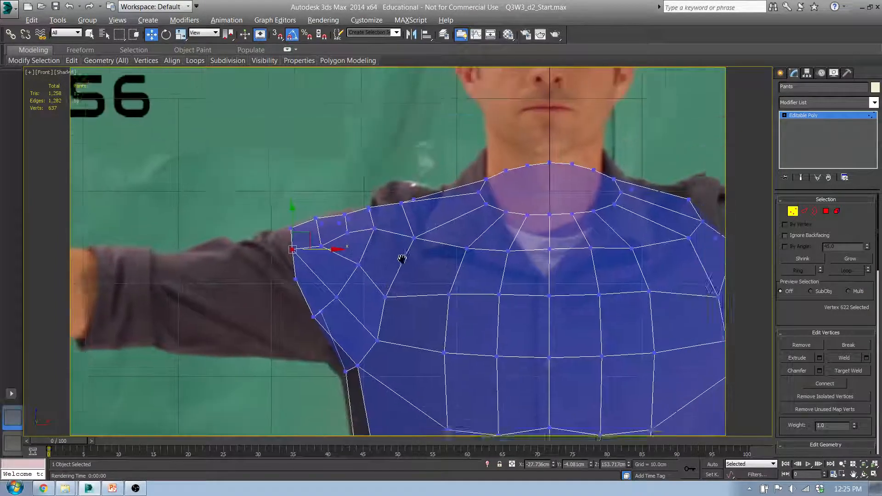
# Move the chest vertex in front of the armhole outward and down in the front view to round the loop
pyautogui.press('F3')
pyautogui.click(365, 299)
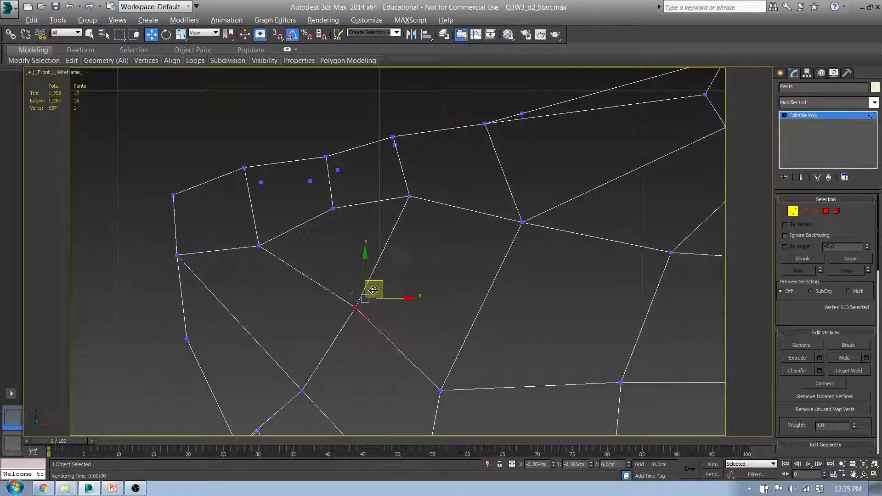
pyautogui.moveTo(372, 292); pyautogui.dragTo(342, 311)
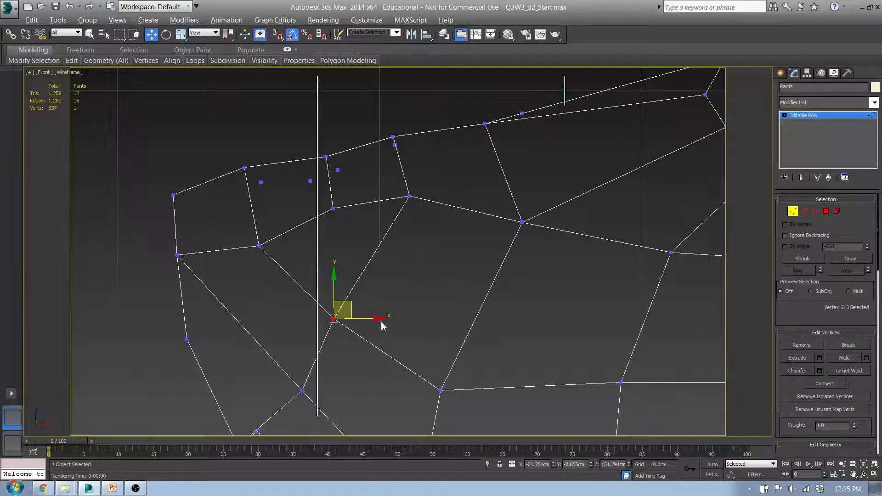
pyautogui.click(334, 274)
pyautogui.click(482, 402)
# Move the upper rear vertex of the arm stub's end outward and down in the front view
pyautogui.scroll(-3, 490, 372)
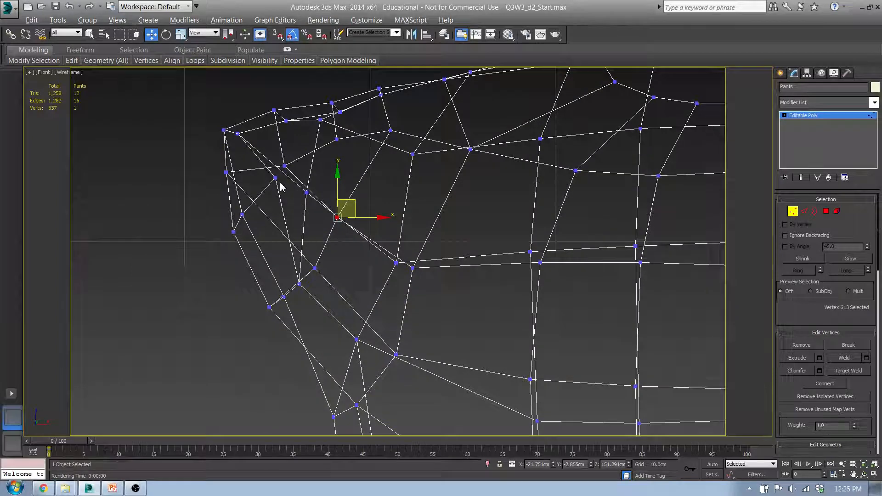
pyautogui.press('F3')
pyautogui.click(266, 181)
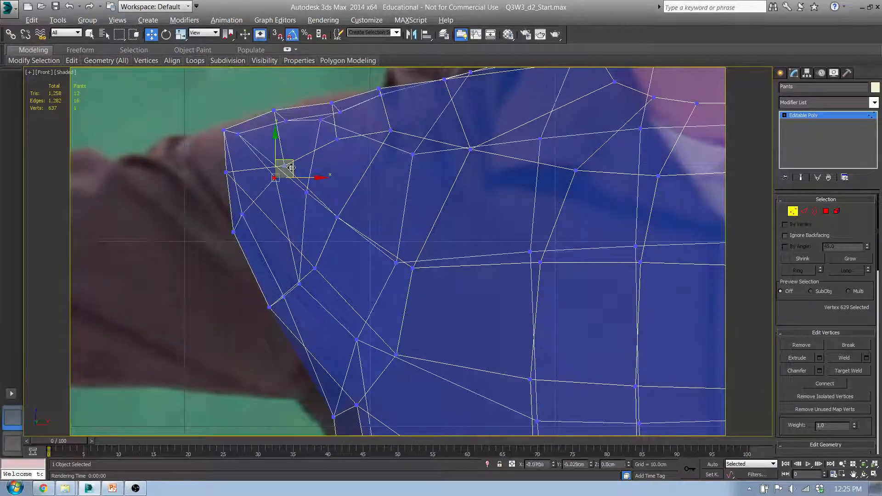
pyautogui.moveTo(292, 169); pyautogui.dragTo(267, 193)
pyautogui.click(225, 172)
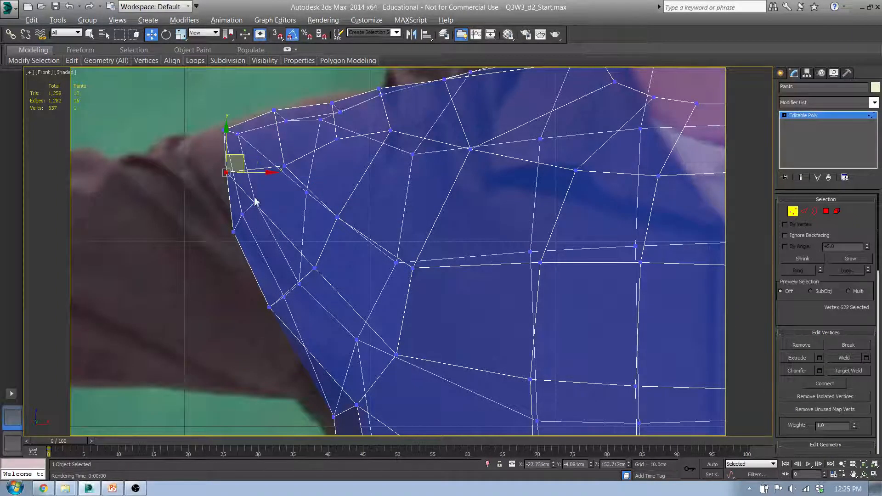
# Select the six polygons of the arm stub's end cap and compare their profile with the front reference photo
pyautogui.keyDown('alt'); pyautogui.moveTo(254, 199); pyautogui.dragTo(302, 201, button='middle'); pyautogui.keyUp('alt')
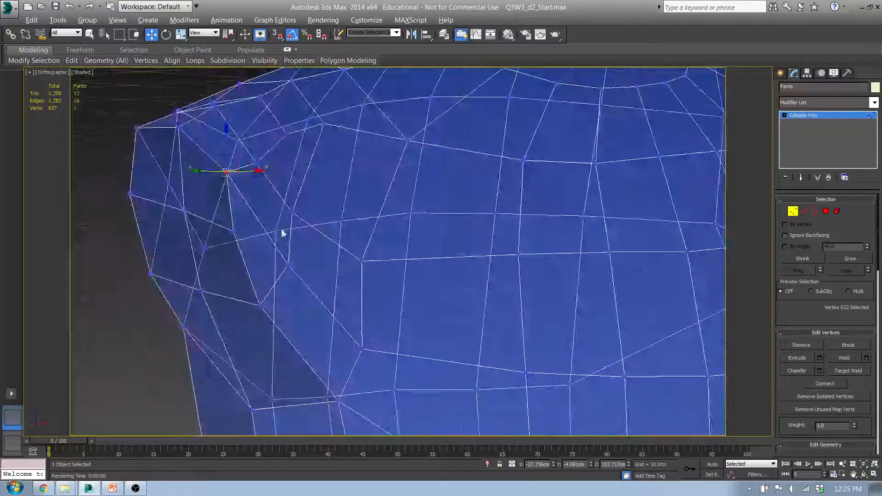
pyautogui.click(826, 211)
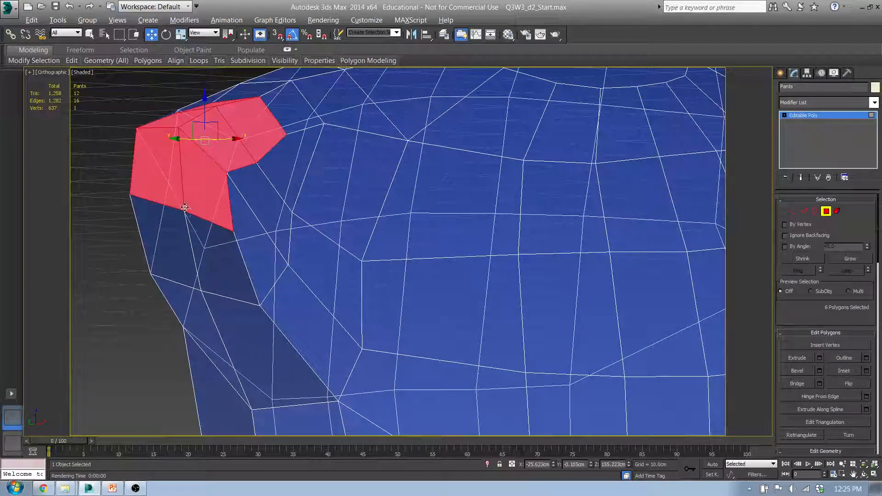
pyautogui.click(159, 170)
pyautogui.keyDown('ctrl'); pyautogui.click(207, 184); pyautogui.keyUp('ctrl')
pyautogui.keyDown('ctrl'); pyautogui.click(220, 256); pyautogui.keyUp('ctrl')
pyautogui.keyDown('ctrl'); pyautogui.click(175, 243); pyautogui.keyUp('ctrl')
pyautogui.keyDown('ctrl'); pyautogui.click(199, 321); pyautogui.keyUp('ctrl')
pyautogui.keyDown('ctrl'); pyautogui.click(232, 327); pyautogui.keyUp('ctrl')
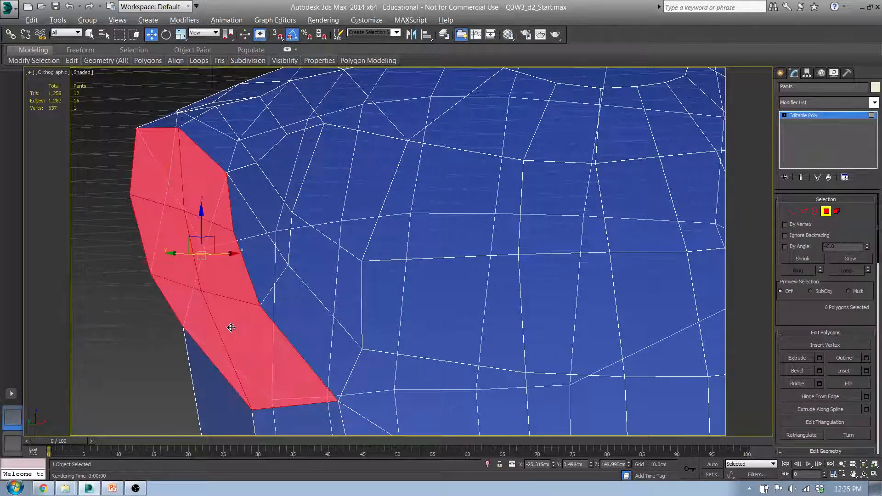
pyautogui.press('f')
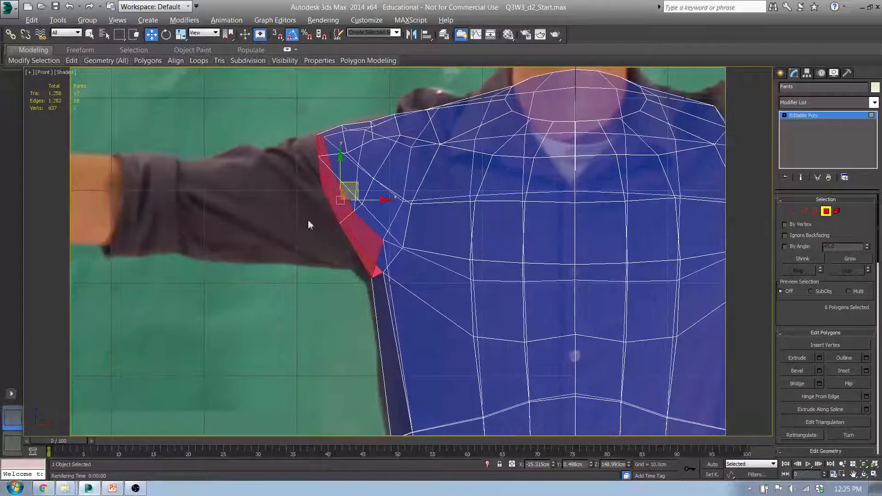
pyautogui.scroll(3, 350, 198)
pyautogui.moveTo(361, 165); pyautogui.dragTo(358, 234, button='middle')
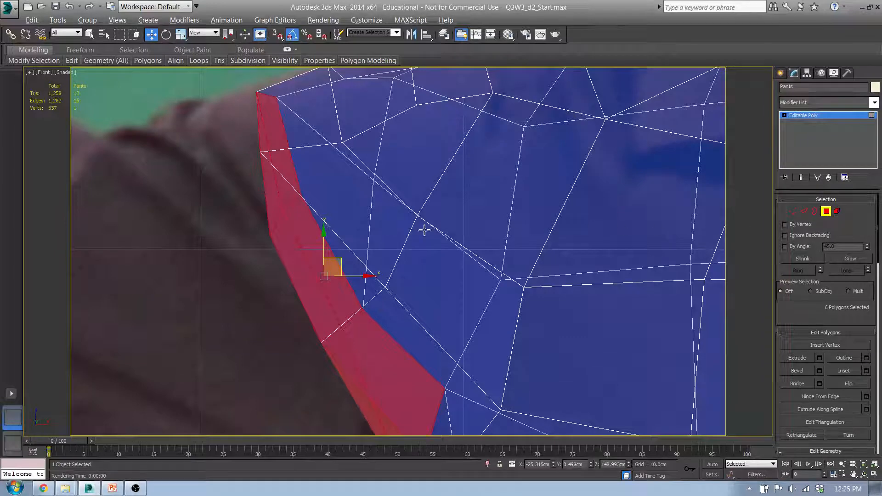
pyautogui.moveTo(359, 148); pyautogui.dragTo(348, 252, button='middle')
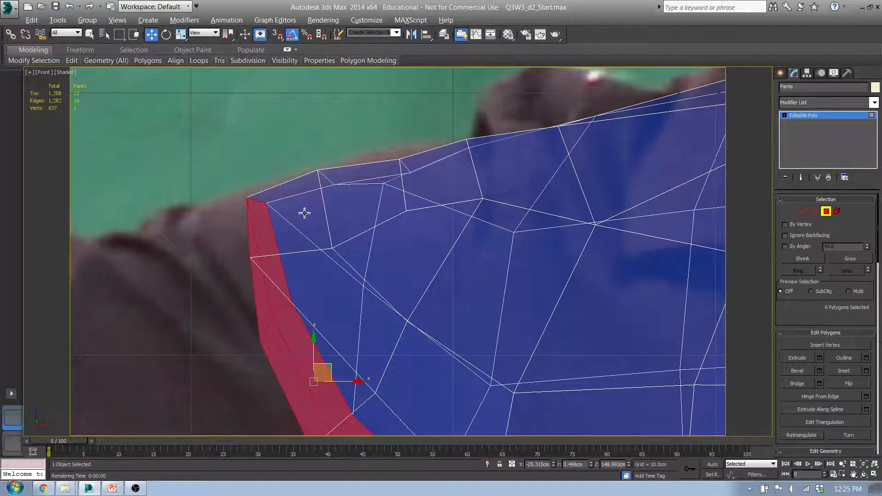
# Move the front shoulder vertex one loop in from the arm stub's end up and slightly inward
pyautogui.press('1')
pyautogui.click(334, 248)
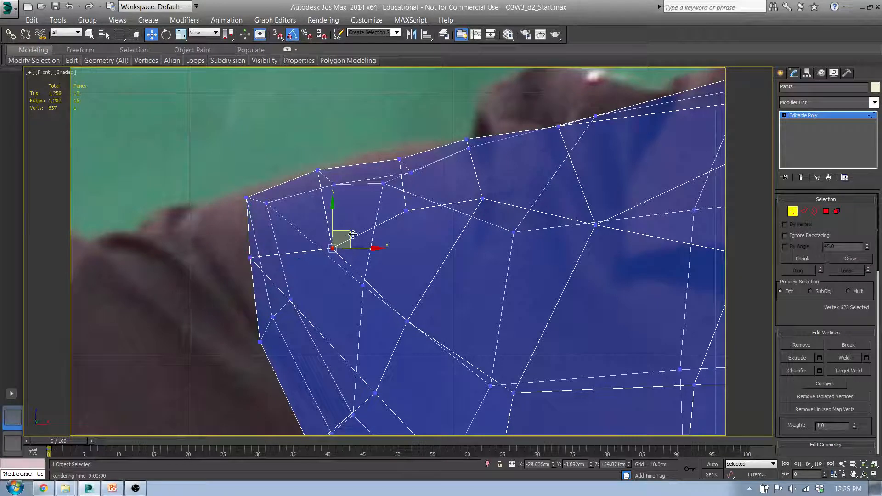
pyautogui.moveTo(350, 235); pyautogui.dragTo(361, 206)
pyautogui.moveTo(393, 144); pyautogui.dragTo(413, 139)
# Move the rear shoulder vertex of the inner armhole loop inward and down
pyautogui.keyDown('alt'); pyautogui.moveTo(413, 138); pyautogui.dragTo(575, 166, button='middle'); pyautogui.keyUp('alt')
pyautogui.click(298, 186)
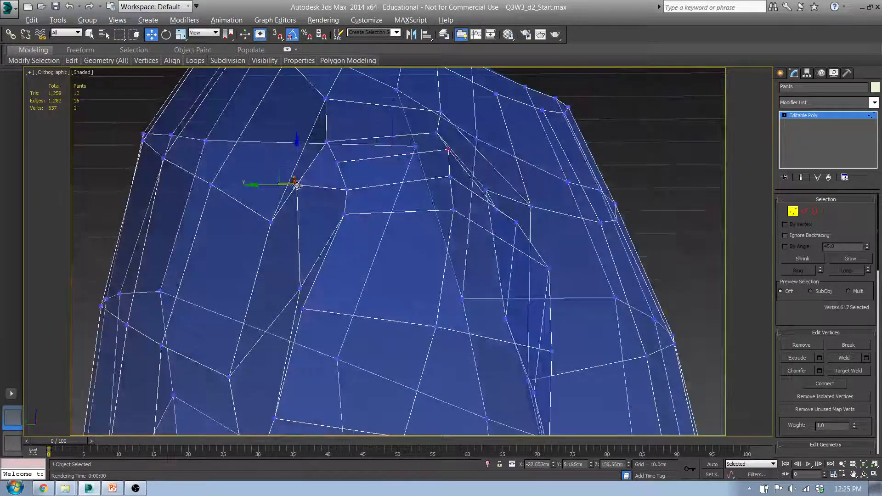
pyautogui.keyDown('alt'); pyautogui.moveTo(297, 203); pyautogui.dragTo(326, 201, button='middle'); pyautogui.keyUp('alt')
pyautogui.moveTo(285, 172); pyautogui.dragTo(235, 220)
# Move the two lower rear vertices beside the arm stub's end outward, raising the lower one as well
pyautogui.moveTo(235, 255); pyautogui.dragTo(409, 278, button='middle')
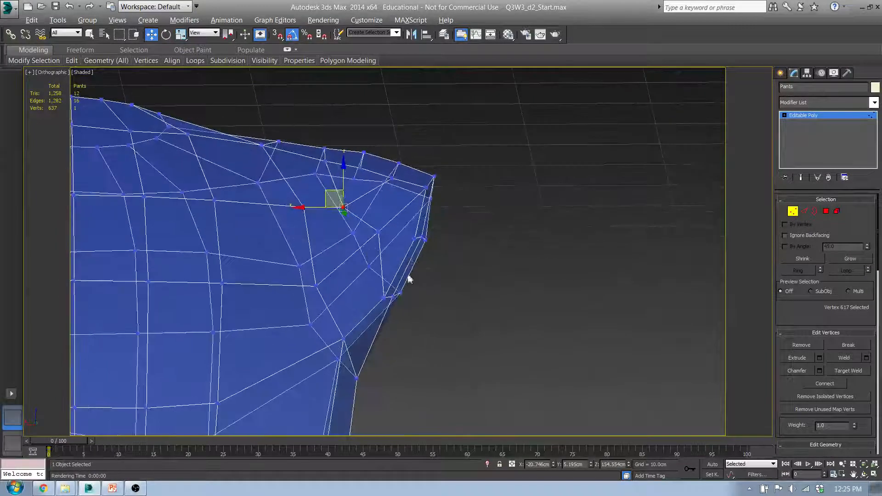
pyautogui.click(386, 298)
pyautogui.moveTo(380, 288); pyautogui.dragTo(401, 265)
pyautogui.click(416, 240)
pyautogui.moveTo(400, 226); pyautogui.dragTo(416, 221)
# Select two neighbouring vertices on the rear of the shoulder and move them slightly toward the back
pyautogui.moveTo(417, 221)
pyautogui.keyDown('alt'); pyautogui.mouseDown(button='middle')
pyautogui.moveTo(438, 221)
pyautogui.moveTo(395, 225)
pyautogui.moveTo(386, 244)
pyautogui.moveTo(393, 249)
pyautogui.moveTo(401, 224)
pyautogui.mouseUp(button='middle'); pyautogui.keyUp('alt')
pyautogui.click(398, 214)
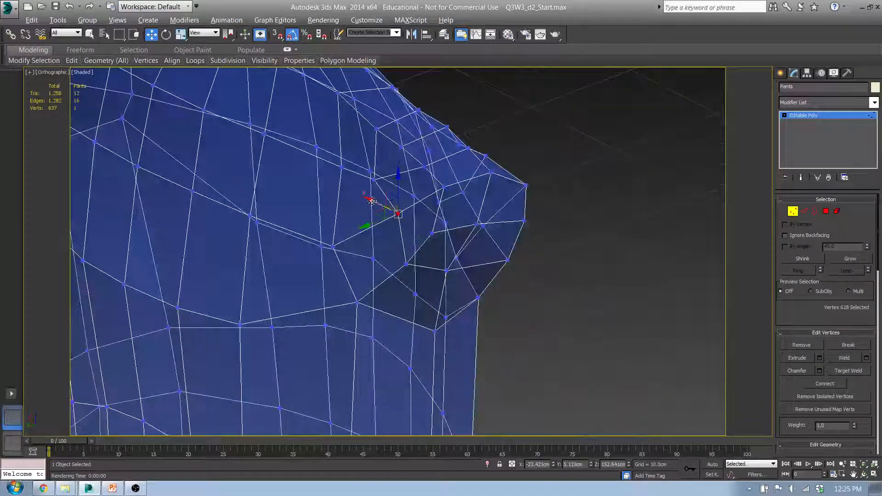
pyautogui.keyDown('alt'); pyautogui.moveTo(349, 178); pyautogui.dragTo(353, 179, button='middle'); pyautogui.keyUp('alt')
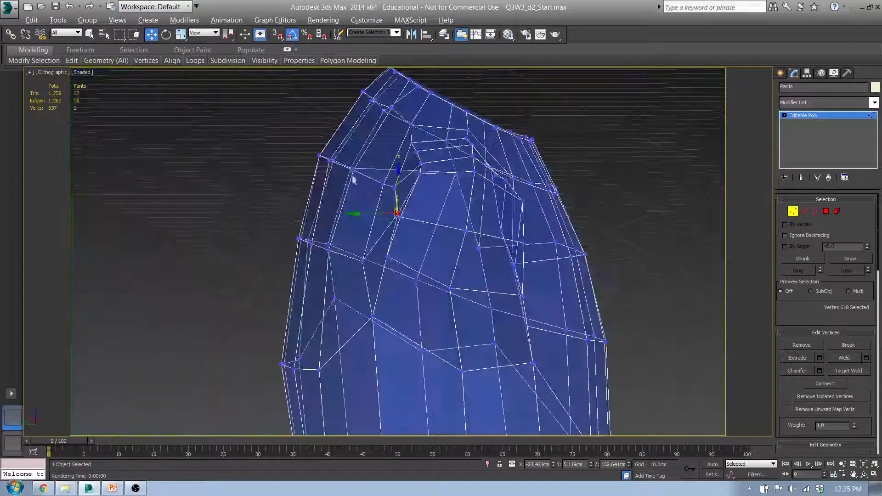
pyautogui.keyDown('ctrl'); pyautogui.click(383, 186); pyautogui.keyUp('ctrl')
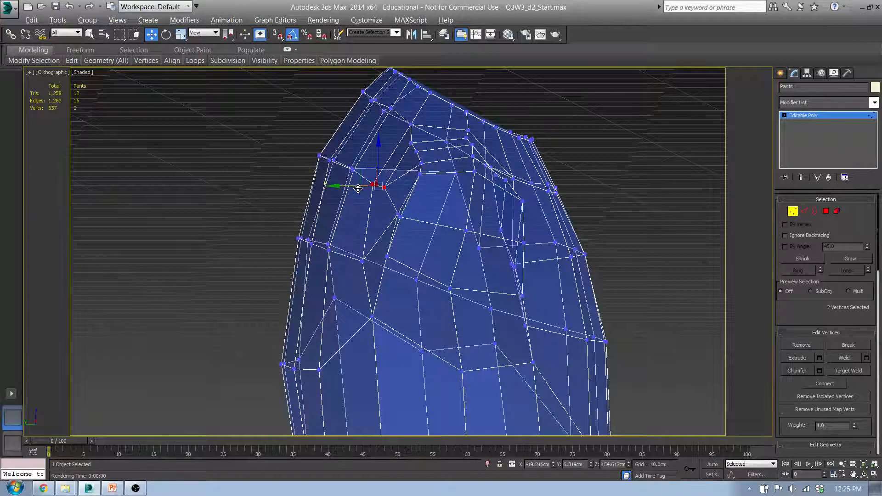
pyautogui.keyDown('alt'); pyautogui.moveTo(365, 200); pyautogui.dragTo(492, 202, button='middle'); pyautogui.keyUp('alt')
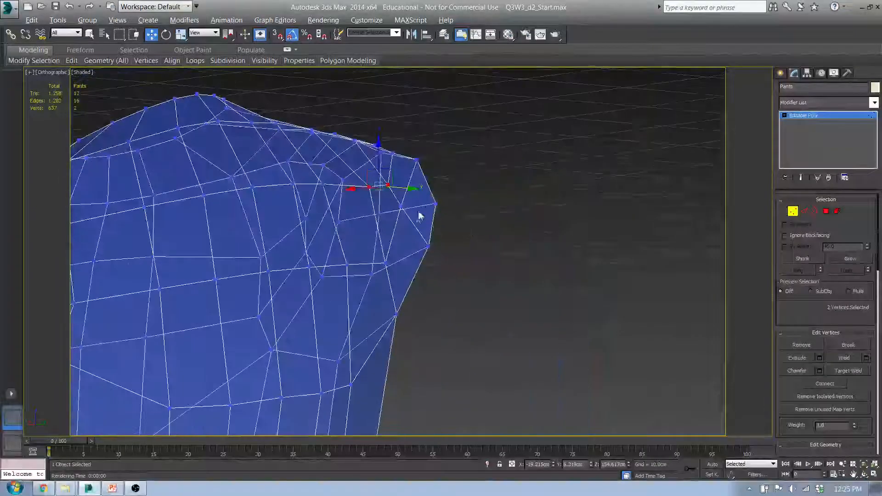
# Move the rear vertices of the arm stub slightly forward to flatten the bulge at the back of the shoulder
pyautogui.click(435, 203)
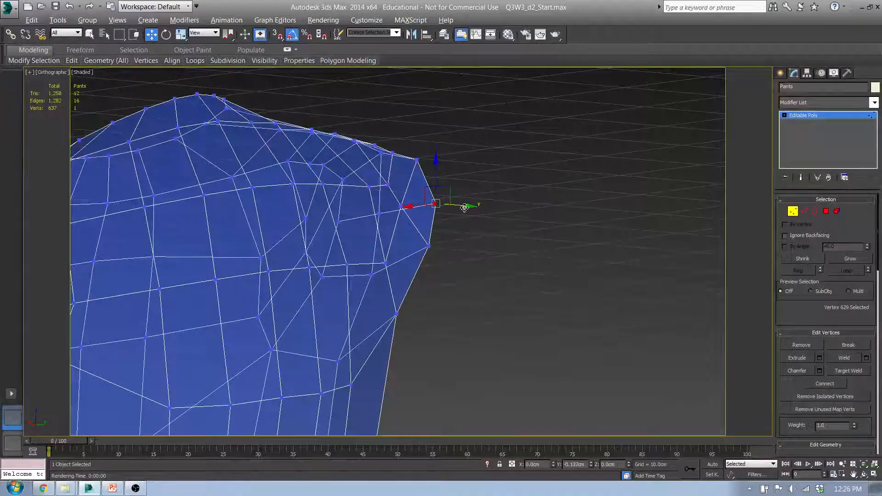
pyautogui.moveTo(465, 207); pyautogui.dragTo(454, 205)
pyautogui.click(430, 247)
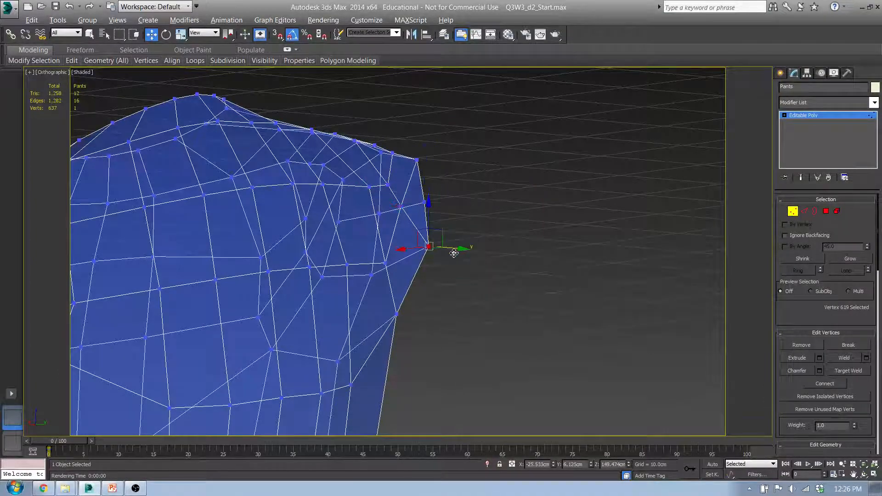
pyautogui.moveTo(454, 253); pyautogui.dragTo(442, 247)
pyautogui.keyDown('alt'); pyautogui.moveTo(443, 247); pyautogui.dragTo(425, 159, button='middle'); pyautogui.keyUp('alt')
pyautogui.keyDown('ctrl'); pyautogui.click(437, 189); pyautogui.keyUp('ctrl')
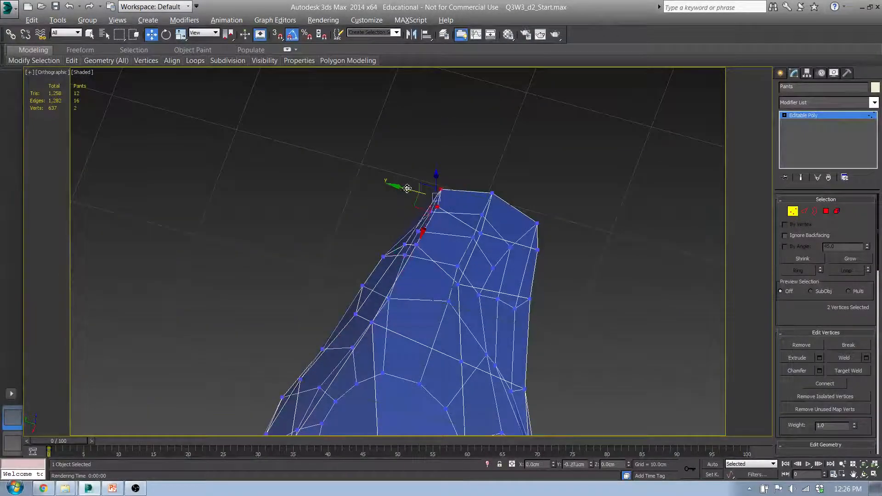
pyautogui.moveTo(407, 189); pyautogui.dragTo(413, 192)
pyautogui.keyDown('alt'); pyautogui.moveTo(423, 198); pyautogui.dragTo(454, 220, button='middle'); pyautogui.keyUp('alt')
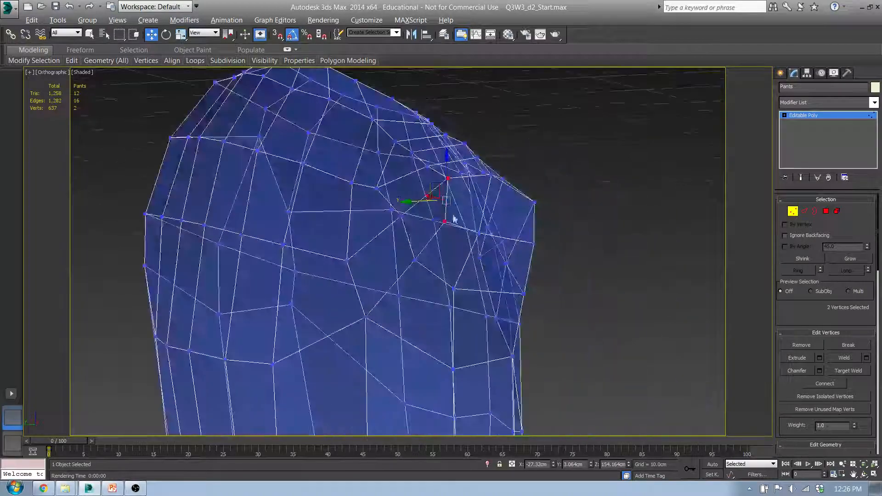
# Move the top rear vertex of the stub's end slightly forward, and shift three front shoulder vertices forward
pyautogui.click(449, 179)
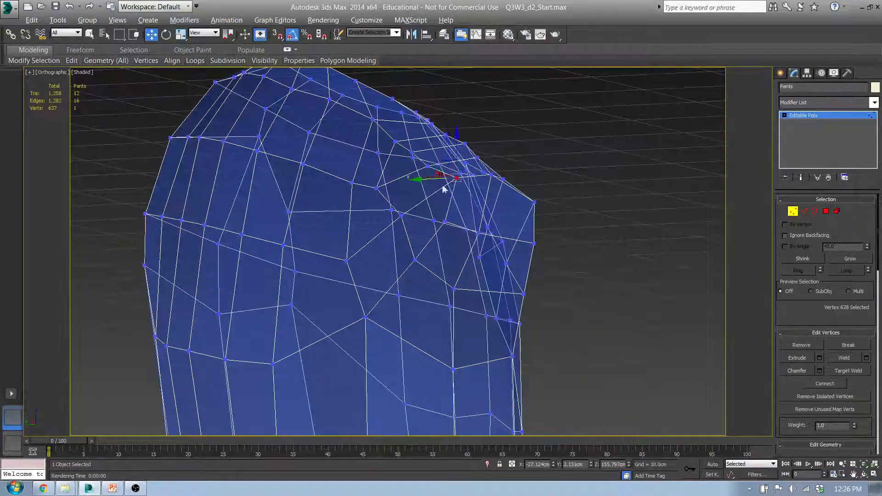
pyautogui.keyDown('alt'); pyautogui.moveTo(422, 180); pyautogui.dragTo(616, 193, button='middle'); pyautogui.keyUp('alt')
pyautogui.click(534, 217)
pyautogui.moveTo(594, 186); pyautogui.dragTo(616, 191)
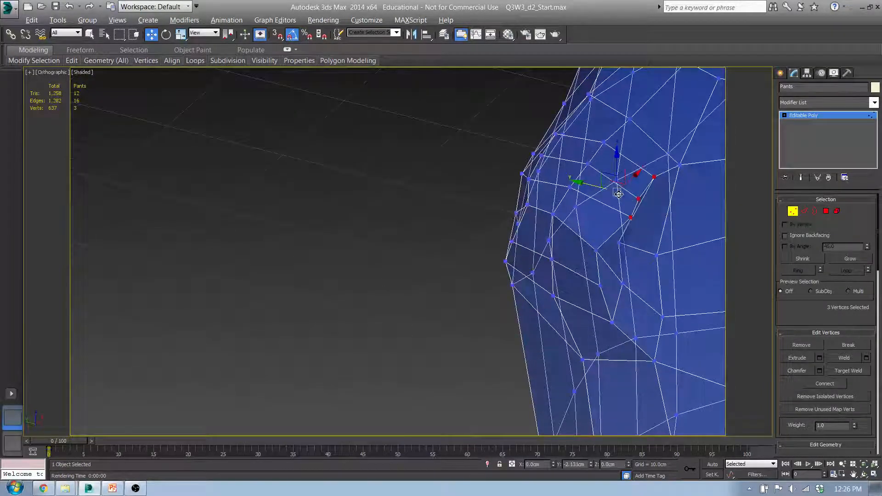
# Select the two chest vertices at the front of the armpit and move them forward
pyautogui.keyDown('alt'); pyautogui.moveTo(616, 191); pyautogui.dragTo(457, 253, button='middle'); pyautogui.keyUp('alt')
pyautogui.click(623, 254)
pyautogui.keyDown('ctrl'); pyautogui.click(652, 298); pyautogui.keyUp('ctrl')
pyautogui.moveTo(441, 255); pyautogui.dragTo(479, 256)
pyautogui.keyDown('alt'); pyautogui.moveTo(480, 256); pyautogui.dragTo(501, 262, button='middle'); pyautogui.keyUp('alt')
pyautogui.press('l')
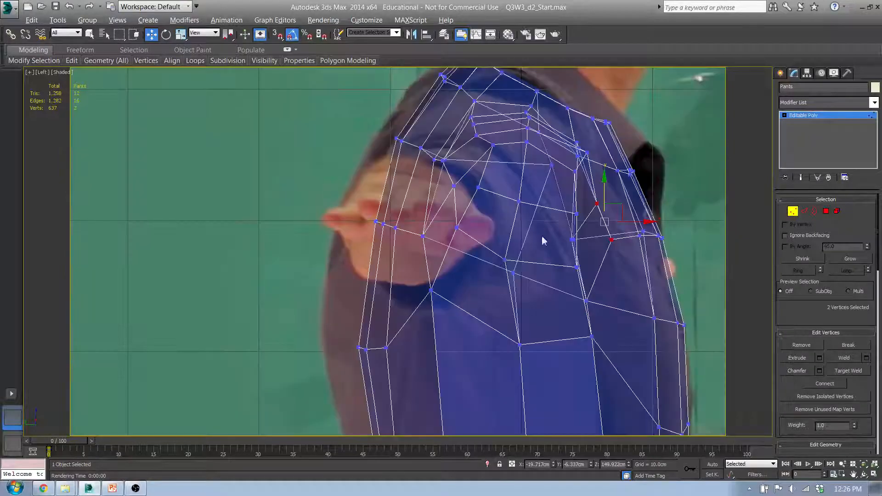
pyautogui.moveTo(544, 241); pyautogui.dragTo(413, 229, button='middle')
pyautogui.scroll(5, 413, 228)
pyautogui.keyDown('alt'); pyautogui.moveTo(437, 266); pyautogui.dragTo(426, 292, button='middle'); pyautogui.keyUp('alt')
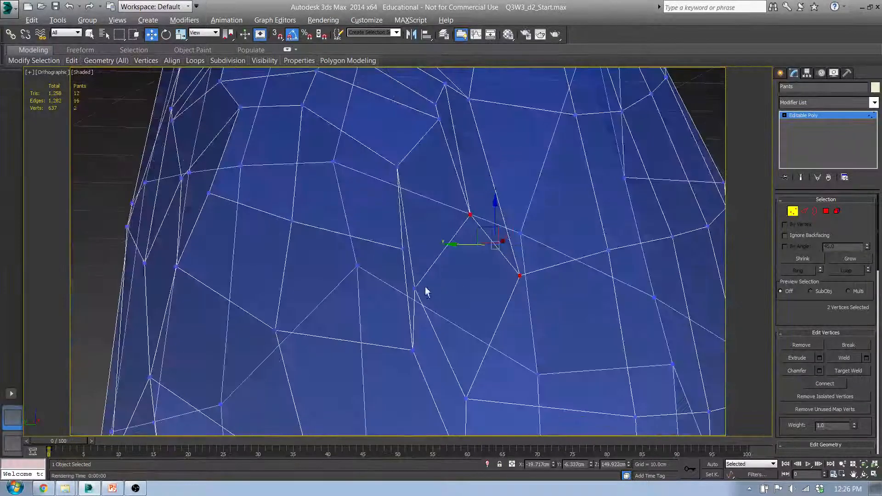
# Select the two neighbouring vertices on the front lower edge of the arm stub and move them slightly forward
pyautogui.click(415, 288)
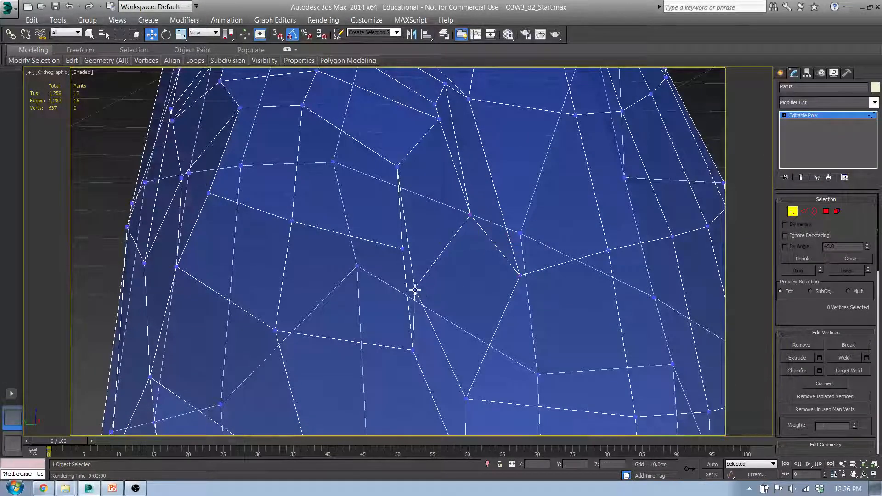
pyautogui.keyDown('ctrl'); pyautogui.click(467, 400); pyautogui.keyUp('ctrl')
pyautogui.press('l')
pyautogui.moveTo(467, 400); pyautogui.dragTo(385, 389, button='middle')
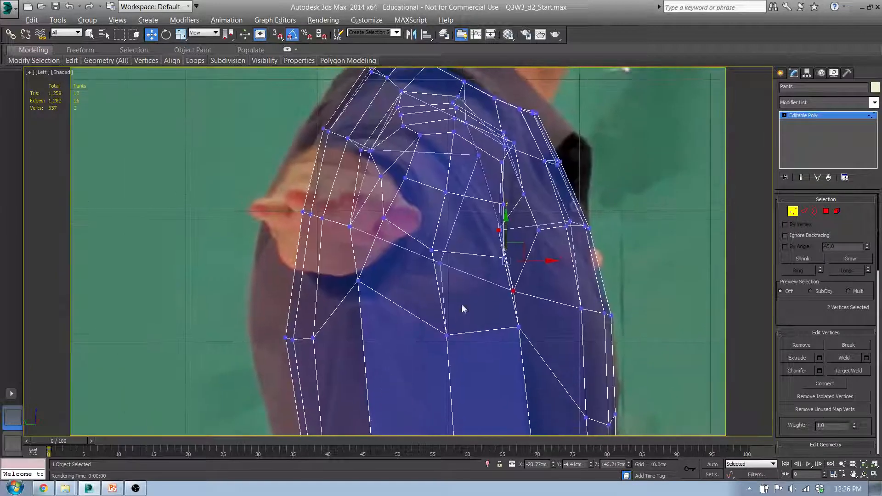
pyautogui.moveTo(538, 260); pyautogui.dragTo(551, 261)
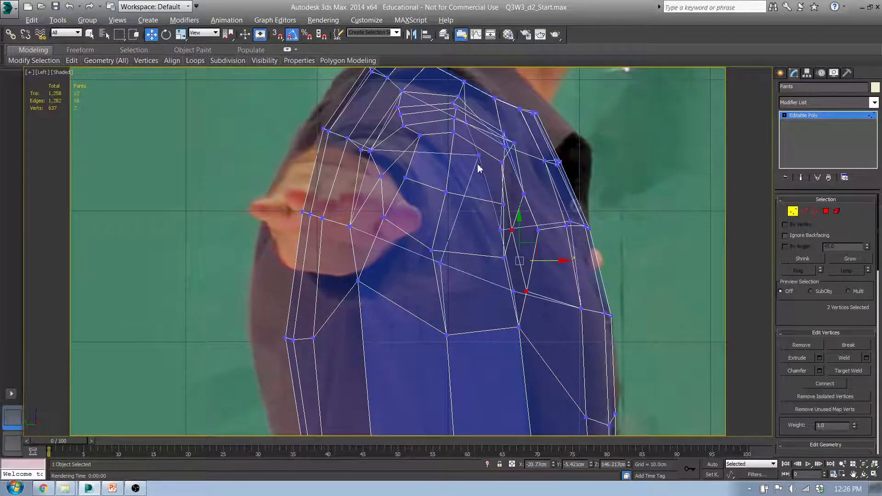
# Select the six polygons capping the arm stub and examine the outline of its end from the side and front
pyautogui.click(827, 210)
pyautogui.click(452, 203)
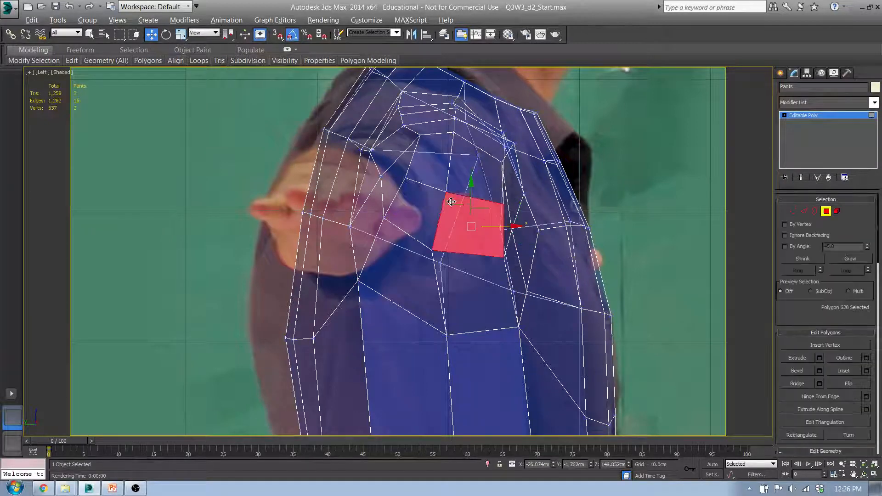
pyautogui.click(431, 175)
pyautogui.keyDown('ctrl'); pyautogui.click(425, 202); pyautogui.keyUp('ctrl')
pyautogui.keyDown('ctrl'); pyautogui.click(466, 224); pyautogui.keyUp('ctrl')
pyautogui.keyDown('ctrl'); pyautogui.click(465, 187); pyautogui.keyUp('ctrl')
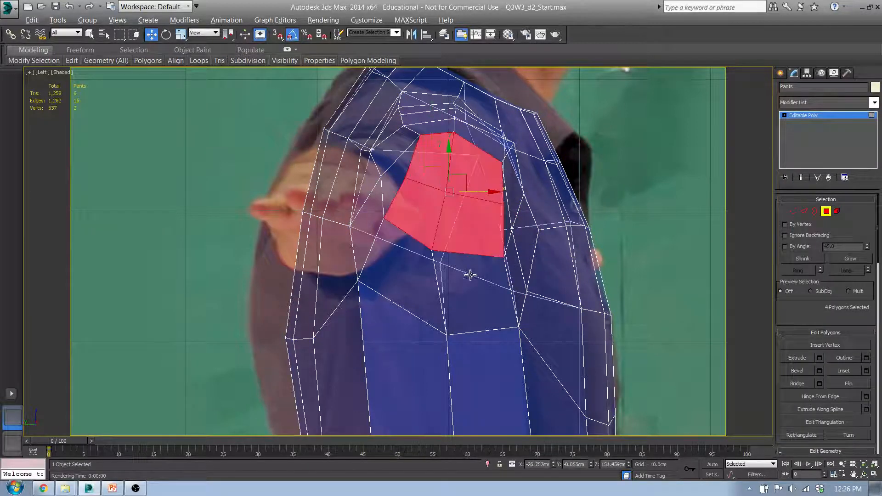
pyautogui.keyDown('ctrl'); pyautogui.click(470, 276); pyautogui.keyUp('ctrl')
pyautogui.keyDown('ctrl'); pyautogui.click(427, 275); pyautogui.keyUp('ctrl')
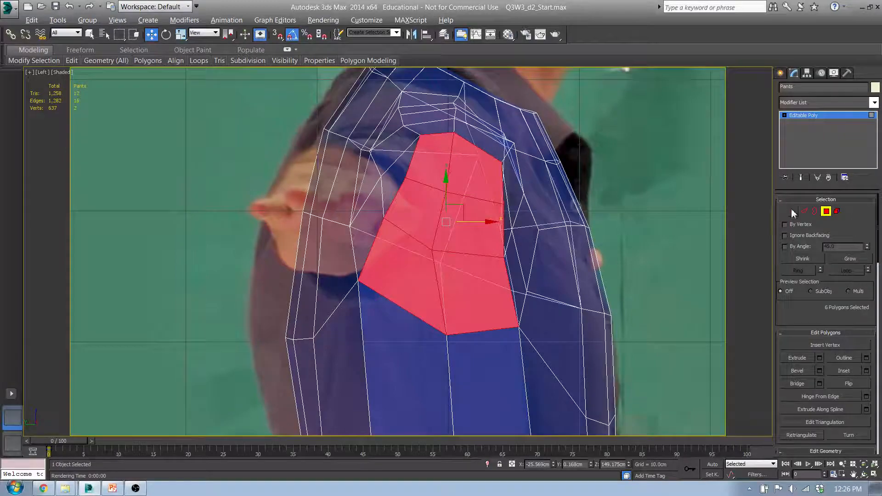
pyautogui.keyDown('alt'); pyautogui.moveTo(464, 205); pyautogui.dragTo(593, 201, button='middle'); pyautogui.keyUp('alt')
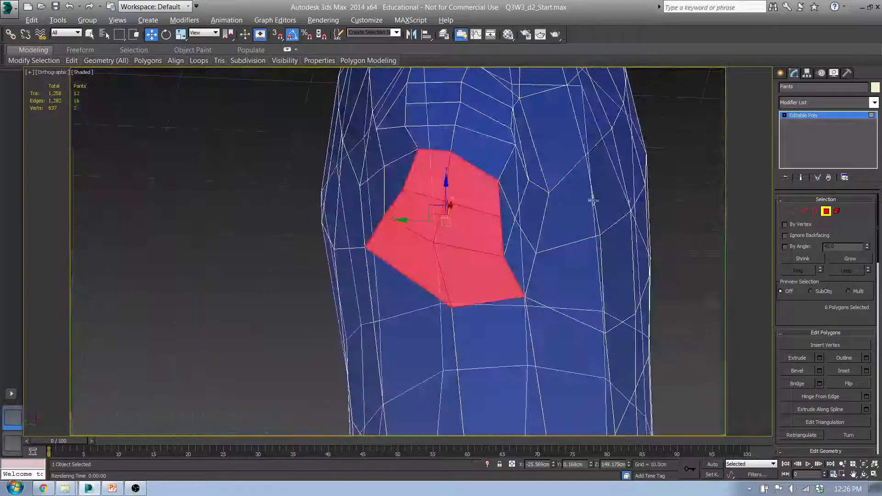
pyautogui.keyDown('alt'); pyautogui.moveTo(456, 187); pyautogui.dragTo(426, 240, button='middle'); pyautogui.keyUp('alt')
pyautogui.press('f')
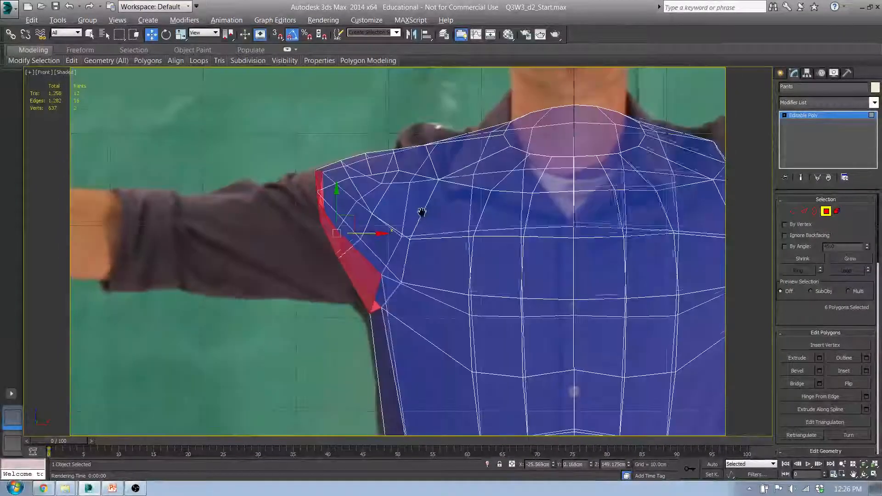
pyautogui.click(794, 212)
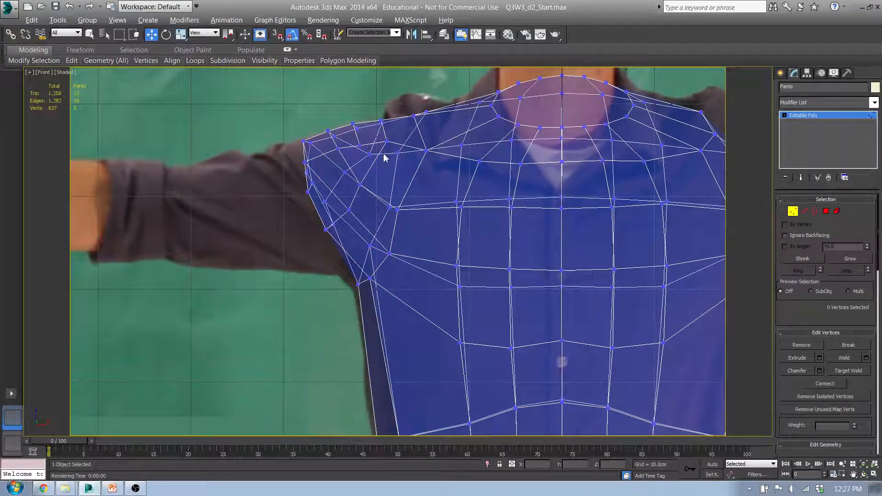
pyautogui.scroll(4, 384, 158)
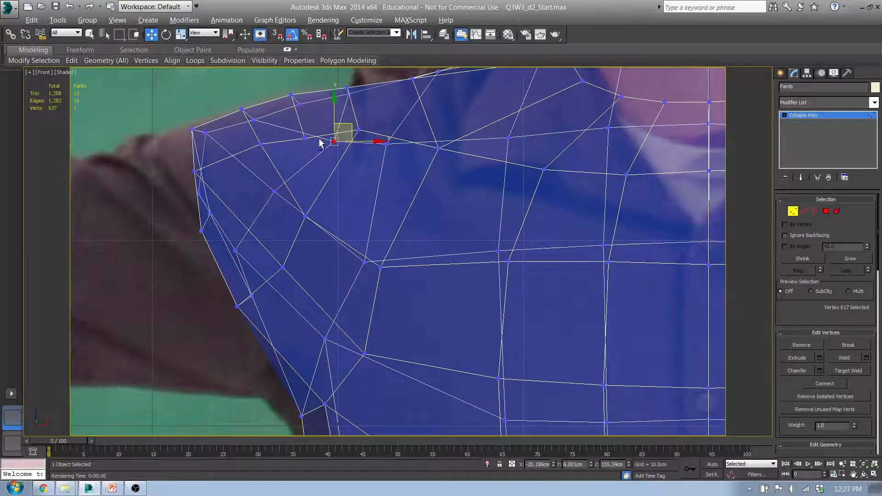
pyautogui.keyDown('alt'); pyautogui.moveTo(320, 143); pyautogui.dragTo(391, 207, button='middle'); pyautogui.keyUp('alt')
pyautogui.click(381, 192)
pyautogui.scroll(-4, 429, 205)
pyautogui.moveTo(455, 230); pyautogui.dragTo(335, 231, button='middle')
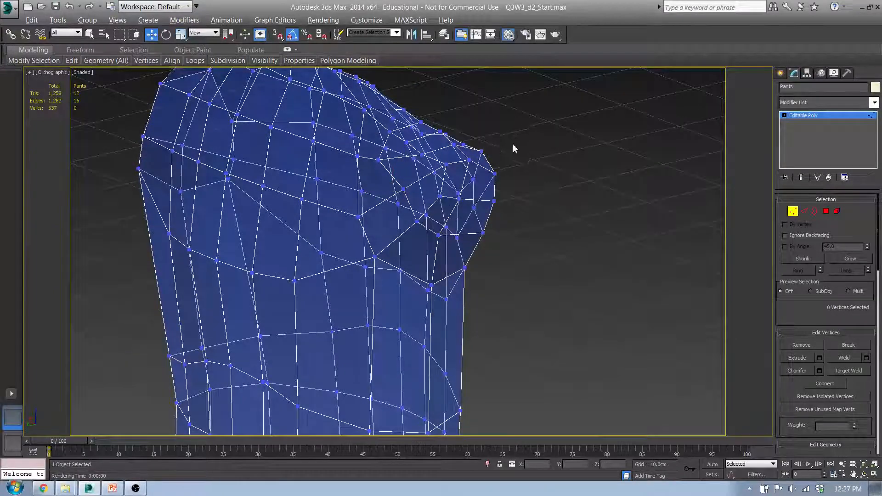
# Apply a plain opaque grey material to the torso mesh in place of the transparent blue one
pyautogui.press('m')
pyautogui.moveTo(312, 221); pyautogui.dragTo(357, 226)
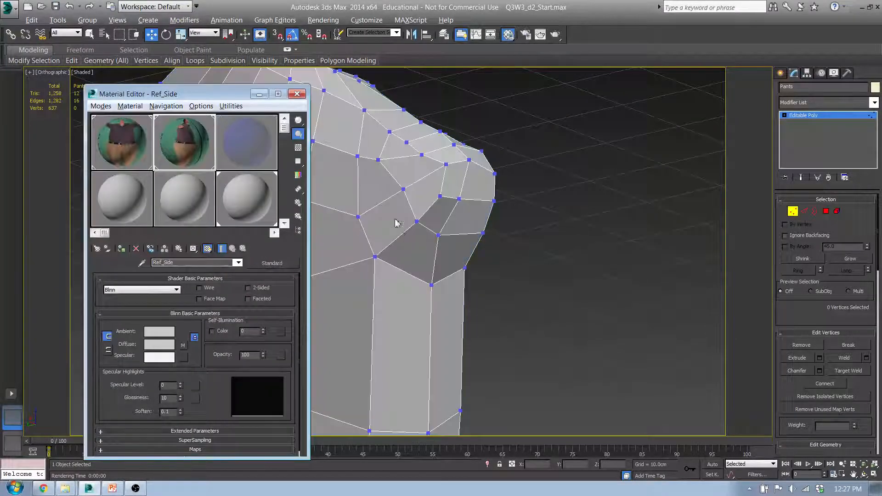
pyautogui.moveTo(396, 221); pyautogui.dragTo(456, 212, button='middle')
pyautogui.click(297, 94)
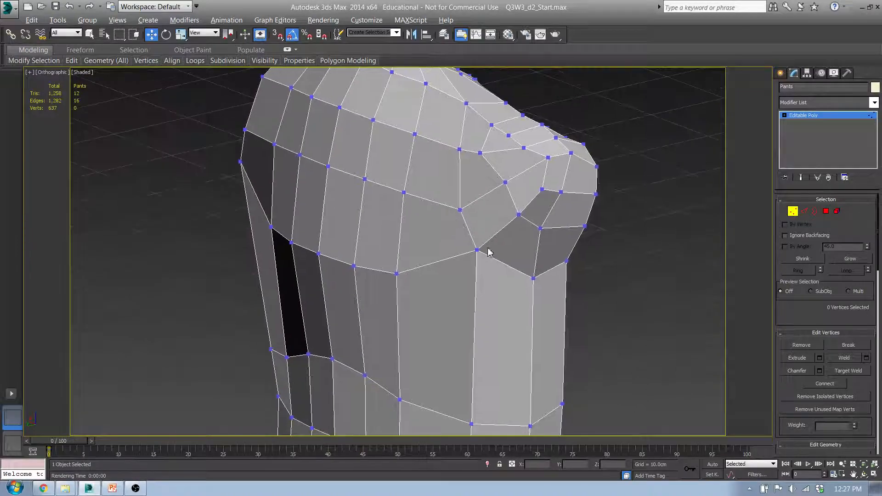
# Move three vertices between the arm stub and the chest, at the front of the armpit, forward one after another
pyautogui.keyDown('alt'); pyautogui.moveTo(488, 250); pyautogui.dragTo(524, 207, button='middle'); pyautogui.keyUp('alt')
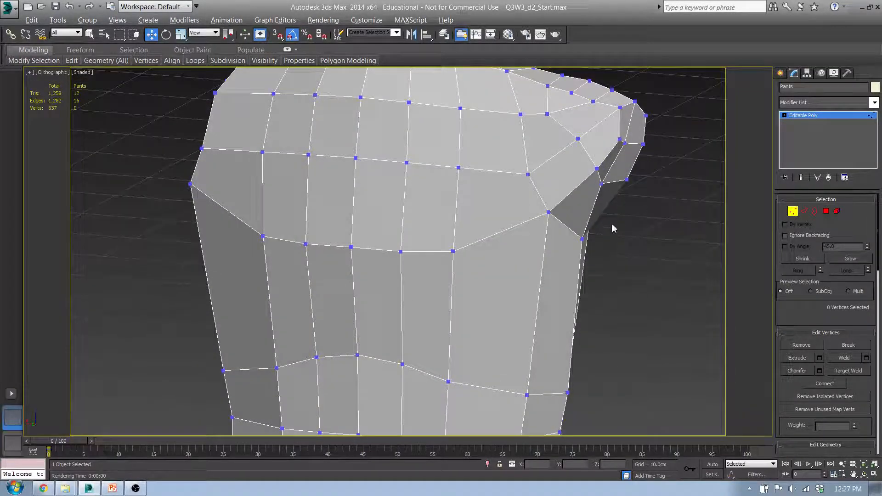
pyautogui.keyDown('alt'); pyautogui.moveTo(614, 229); pyautogui.dragTo(416, 242, button='middle'); pyautogui.keyUp('alt')
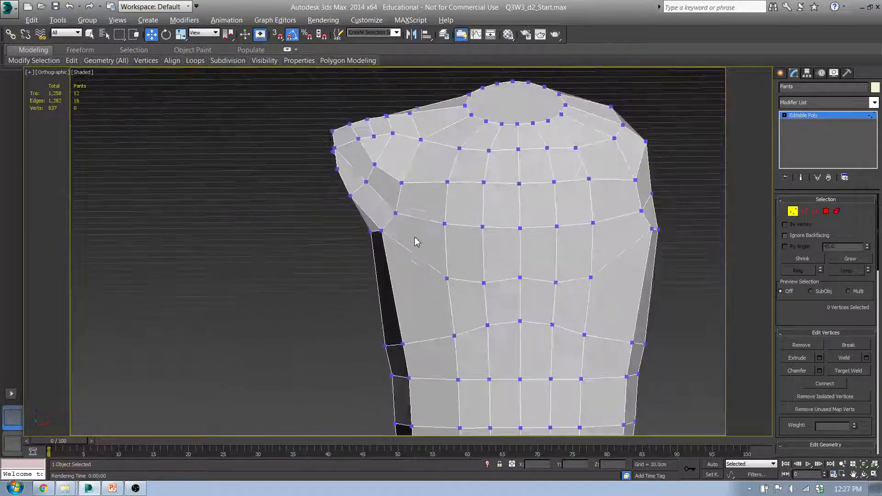
pyautogui.click(368, 182)
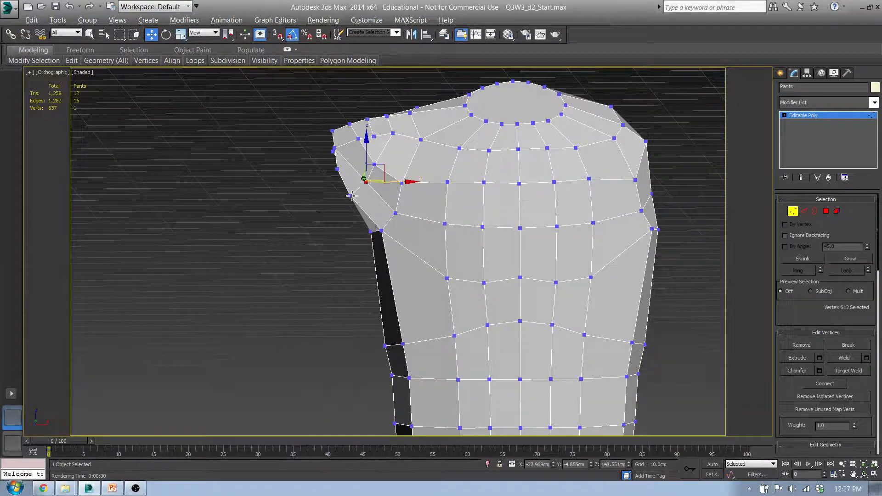
pyautogui.moveTo(368, 182)
pyautogui.keyDown('alt'); pyautogui.mouseDown(button='middle')
pyautogui.moveTo(439, 201)
pyautogui.moveTo(363, 192)
pyautogui.mouseUp(button='middle'); pyautogui.keyUp('alt')
pyautogui.scroll(3, 363, 192)
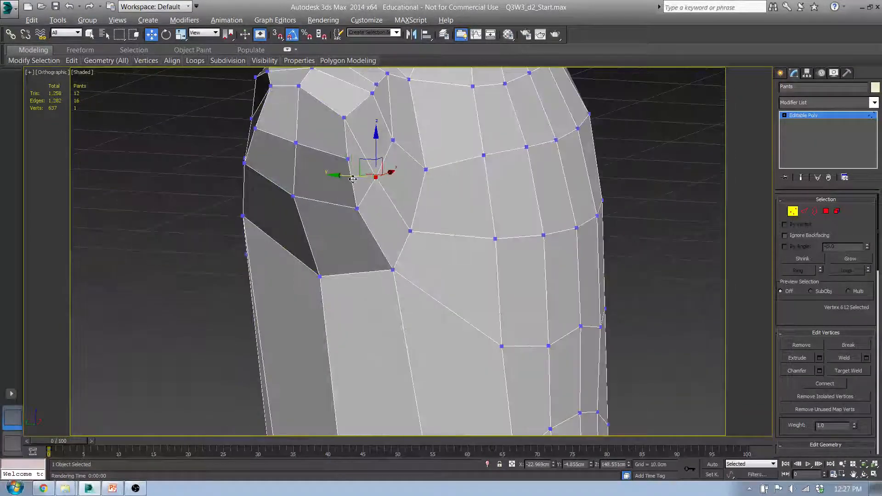
pyautogui.moveTo(352, 179); pyautogui.dragTo(384, 140)
pyautogui.click(395, 143)
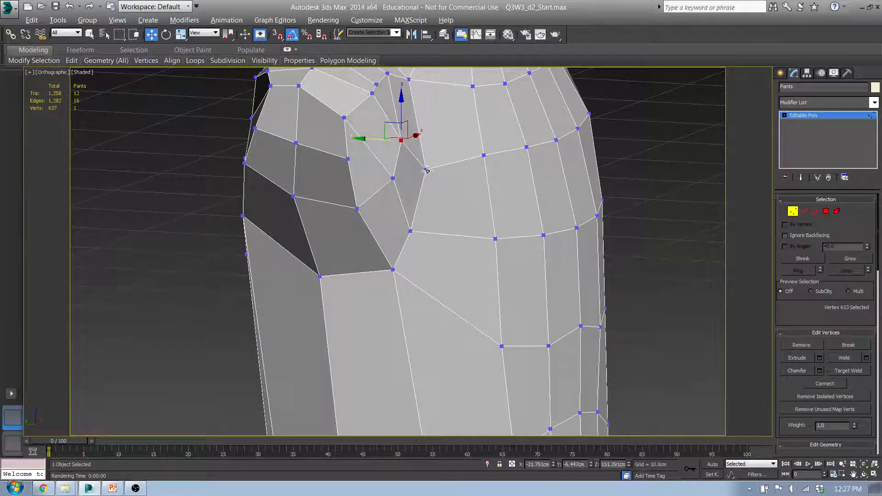
pyautogui.click(427, 170)
pyautogui.moveTo(401, 170); pyautogui.dragTo(433, 188)
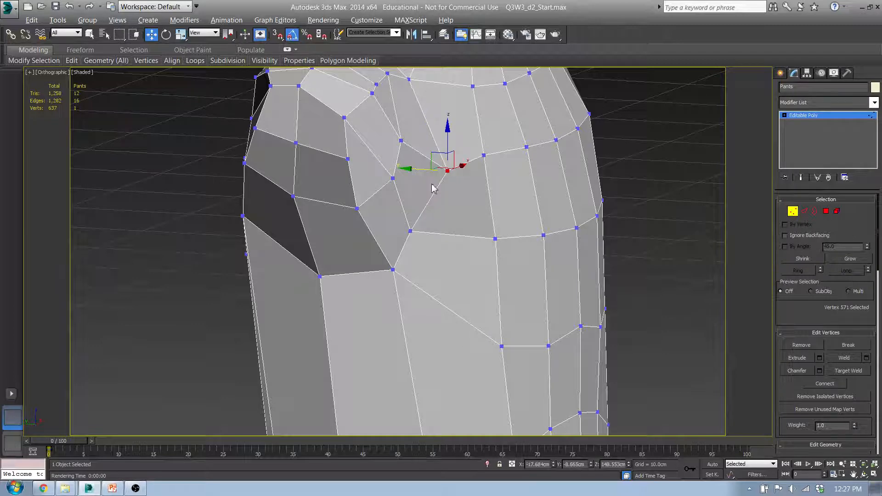
# Move the chest vertex beside the armpit up and inward, and raise the upper front shoulder vertex slightly
pyautogui.keyDown('alt'); pyautogui.moveTo(488, 217); pyautogui.dragTo(452, 214, button='middle'); pyautogui.keyUp('alt')
pyautogui.press('f')
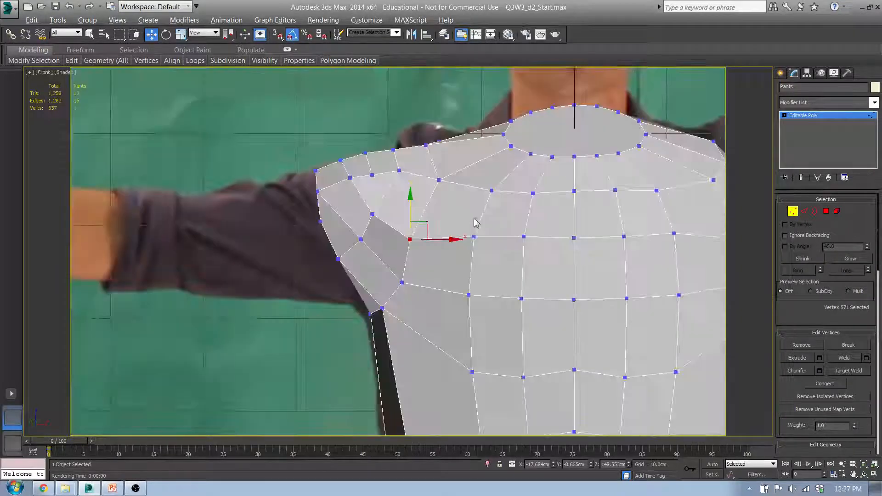
pyautogui.scroll(4, 404, 239)
pyautogui.moveTo(404, 239); pyautogui.dragTo(403, 236)
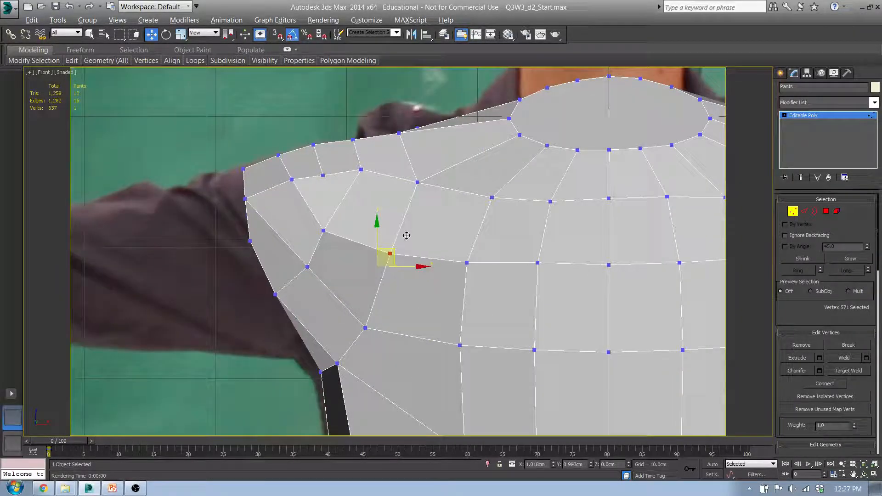
pyautogui.click(323, 176)
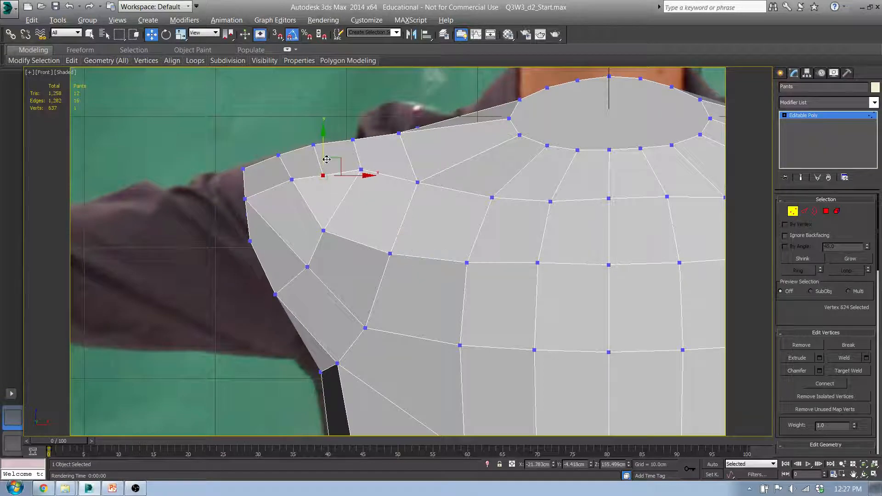
pyautogui.moveTo(325, 157); pyautogui.dragTo(326, 150)
# Select the two upper front vertices near the stub's end and move them slightly toward the back
pyautogui.keyDown('alt'); pyautogui.moveTo(342, 186); pyautogui.dragTo(325, 206, button='middle'); pyautogui.keyUp('alt')
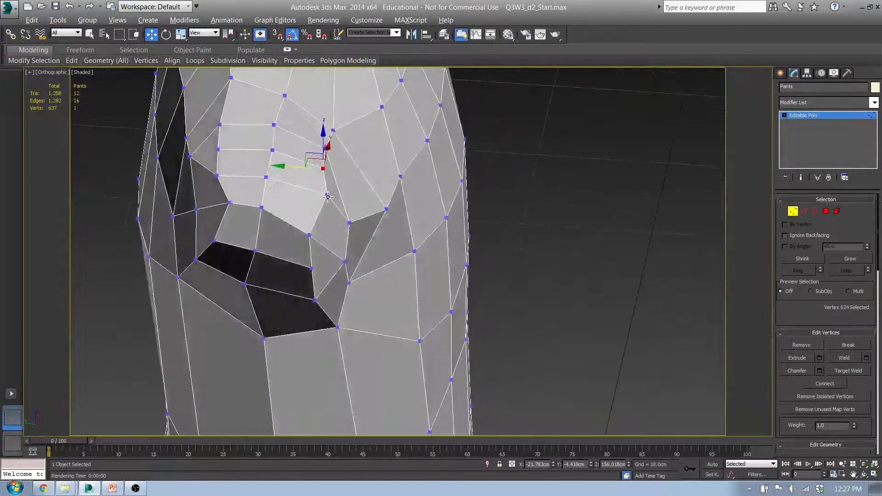
pyautogui.click(326, 196)
pyautogui.keyDown('ctrl'); pyautogui.click(309, 236); pyautogui.keyUp('ctrl')
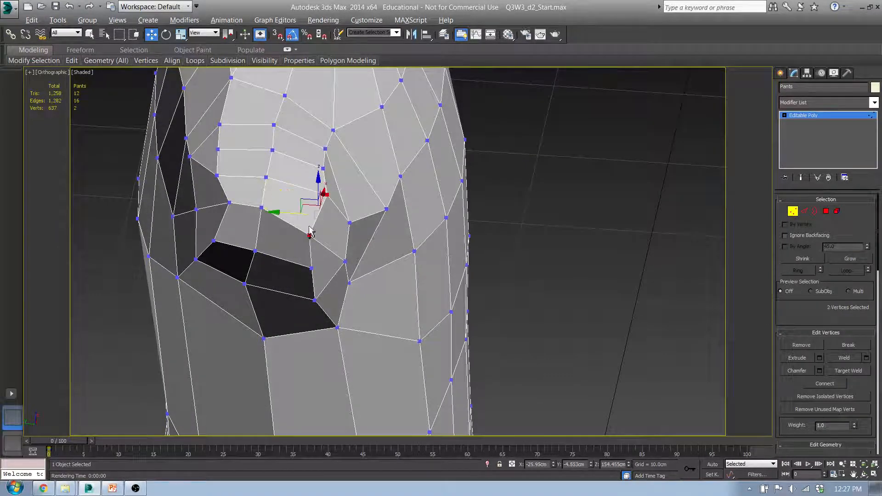
pyautogui.moveTo(293, 214); pyautogui.dragTo(282, 211)
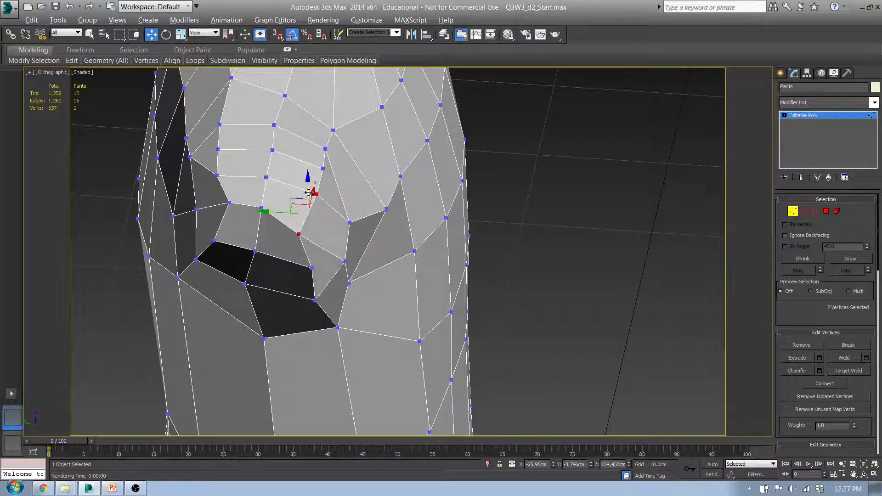
# Move the front corner vertex of the stub's end up and inward, and nudge the vertex below it similarly
pyautogui.press('f')
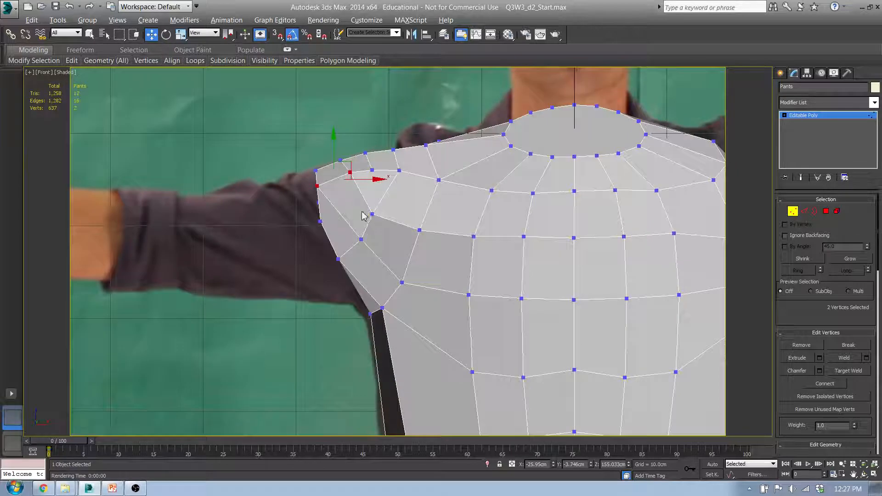
pyautogui.scroll(3, 363, 216)
pyautogui.click(280, 163)
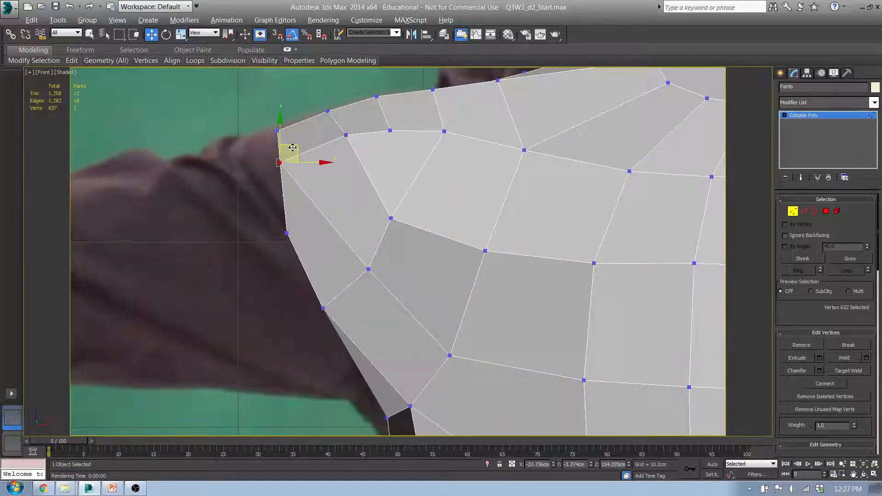
pyautogui.moveTo(293, 147); pyautogui.dragTo(301, 132)
pyautogui.scroll(-2, 312, 193)
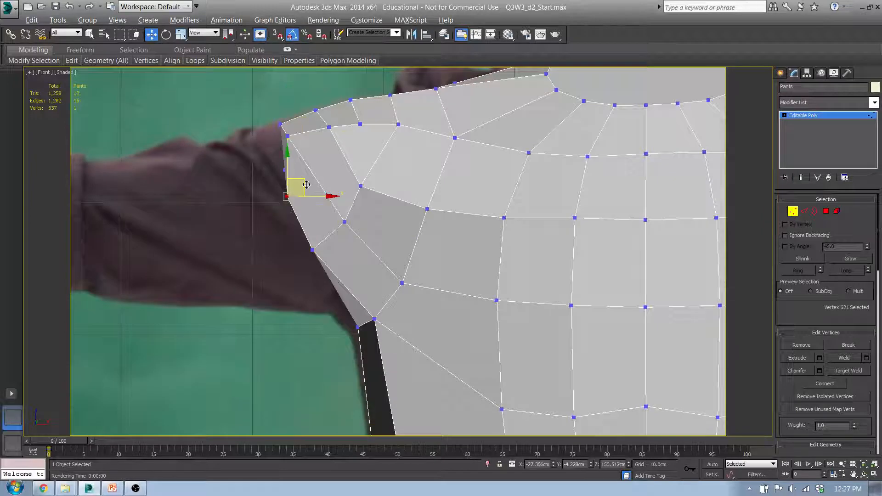
# Move the outer chest vertex below the armpit outward and slightly up to even out the spacing
pyautogui.moveTo(370, 286); pyautogui.dragTo(322, 205, button='middle')
pyautogui.scroll(-6, 327, 224)
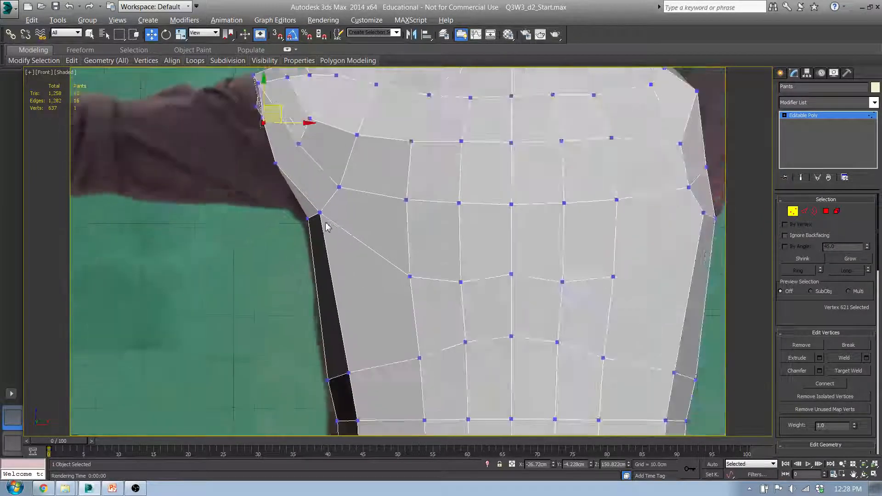
pyautogui.moveTo(382, 315); pyautogui.dragTo(382, 266)
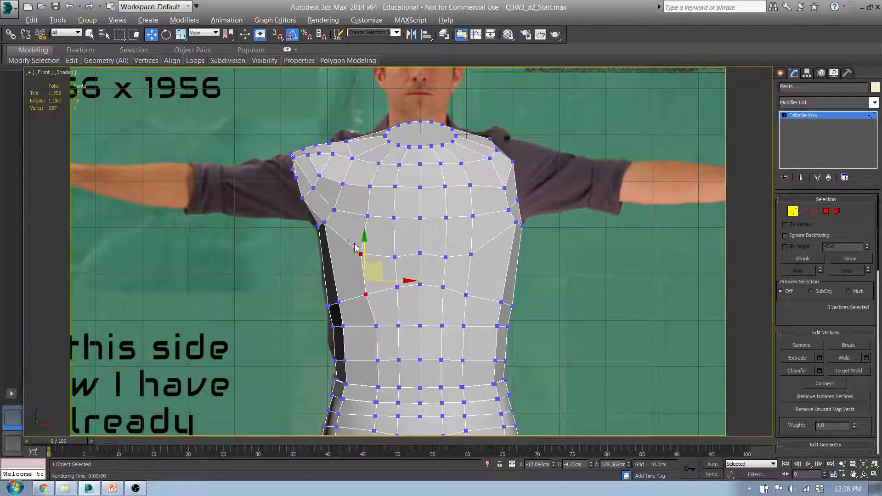
pyautogui.click(361, 254)
pyautogui.moveTo(377, 239); pyautogui.dragTo(363, 238)
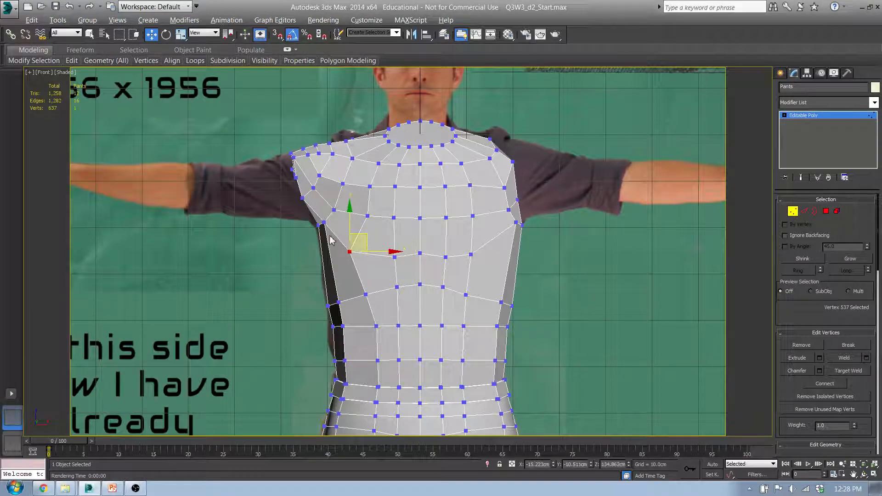
# Select the middle vertex on the underside of the arm stub and move it slightly forward and down
pyautogui.click(325, 224)
pyautogui.keyDown('alt'); pyautogui.moveTo(325, 224); pyautogui.dragTo(299, 236, button='middle'); pyautogui.keyUp('alt')
pyautogui.click(305, 162)
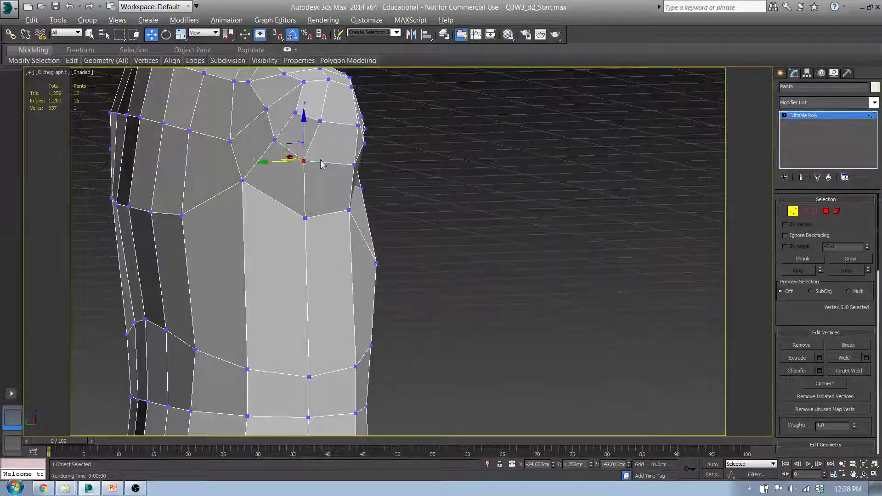
pyautogui.keyDown('alt'); pyautogui.moveTo(309, 151); pyautogui.dragTo(294, 150, button='middle'); pyautogui.keyUp('alt')
pyautogui.moveTo(295, 151); pyautogui.dragTo(305, 155)
# In the front view, select the vertices at the outer end of the arm stub and move them up and outward
pyautogui.keyDown('alt'); pyautogui.moveTo(317, 119); pyautogui.dragTo(386, 183, button='middle'); pyautogui.keyUp('alt')
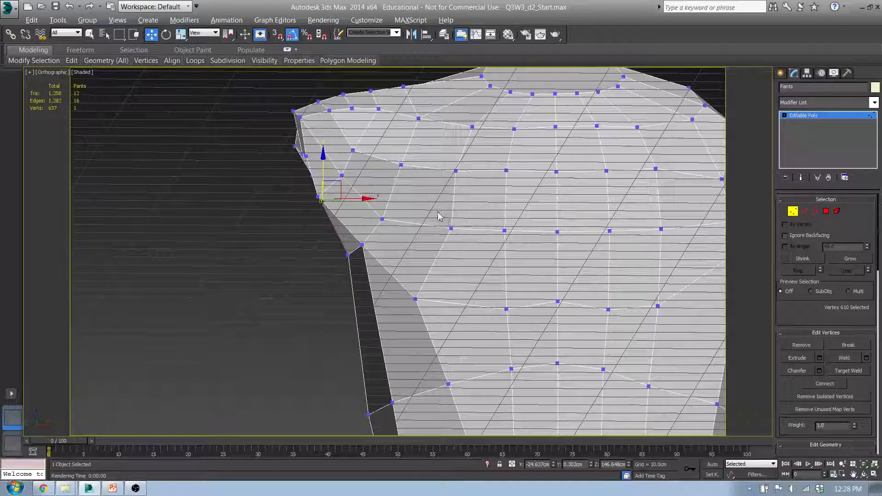
pyautogui.press('l')
pyautogui.moveTo(468, 236); pyautogui.dragTo(436, 221, button='middle')
pyautogui.press('f')
pyautogui.moveTo(352, 214); pyautogui.dragTo(393, 163, button='middle')
pyautogui.scroll(-3, 373, 140)
pyautogui.scroll(5, 372, 144)
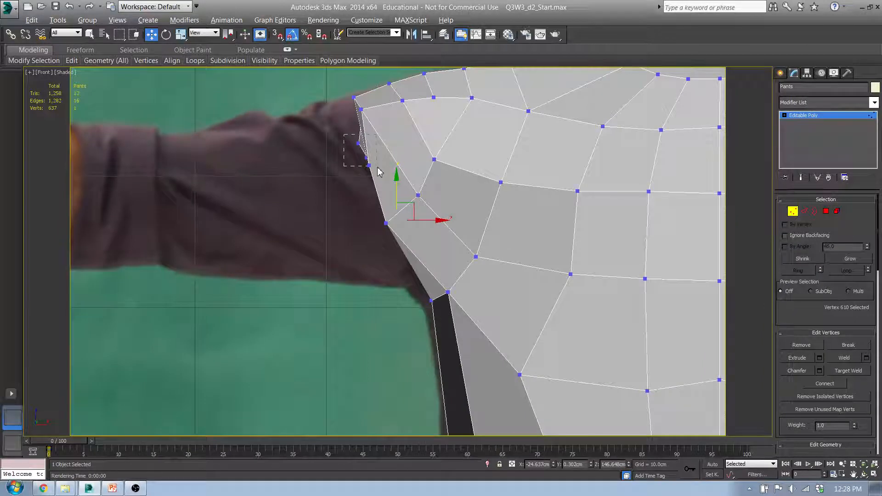
pyautogui.moveTo(377, 169); pyautogui.dragTo(356, 114)
pyautogui.keyDown('alt'); pyautogui.moveTo(356, 115); pyautogui.dragTo(377, 182, button='middle'); pyautogui.keyUp('alt')
# Select the middle vertex at the top of the stub's open end and move it slightly up
pyautogui.click(336, 132)
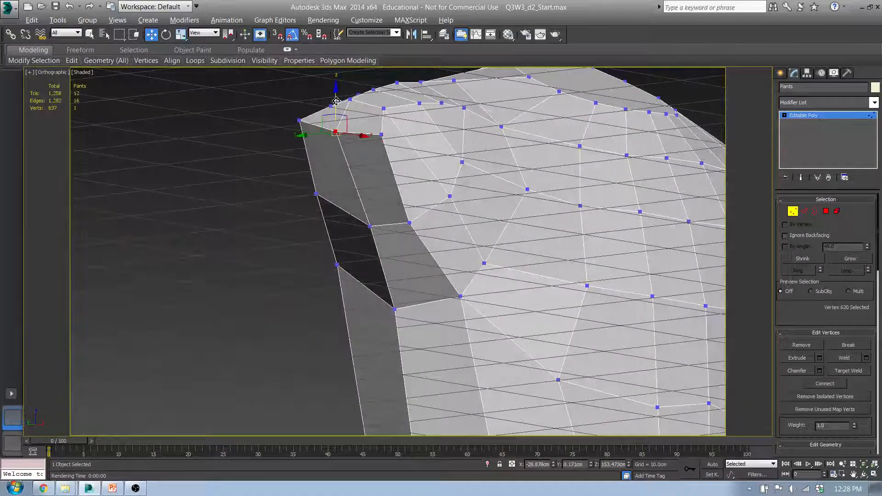
pyautogui.moveTo(337, 101); pyautogui.dragTo(336, 93)
pyautogui.keyDown('alt'); pyautogui.moveTo(335, 93); pyautogui.dragTo(348, 163, button='middle'); pyautogui.keyUp('alt')
pyautogui.press('f')
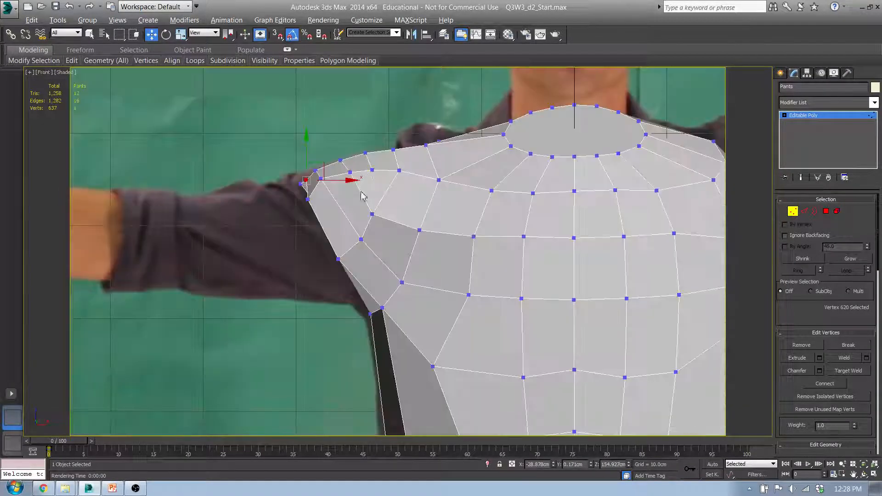
# Move the six upper shoulder vertices beside the stub's end slightly inward and up, then nudge the outer three to follow the shoulder outline
pyautogui.scroll(5, 353, 168)
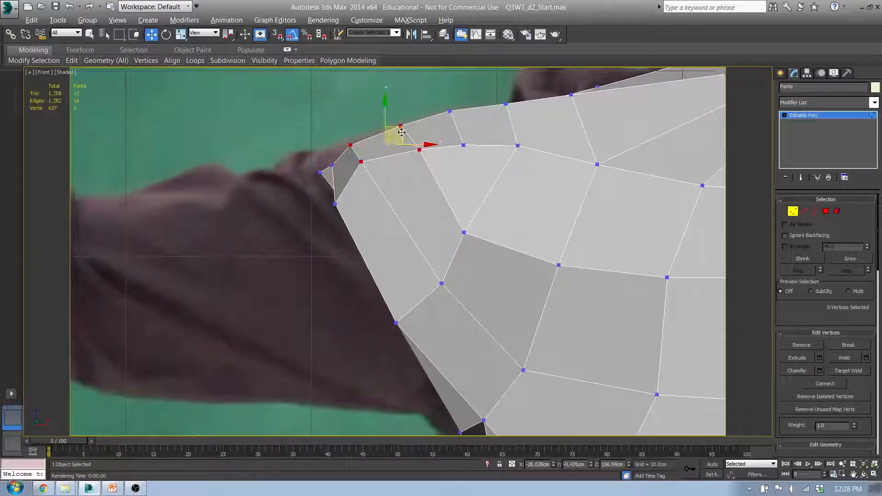
pyautogui.click(401, 123)
pyautogui.moveTo(343, 119); pyautogui.dragTo(433, 177)
pyautogui.click(399, 165)
pyautogui.moveTo(398, 134); pyautogui.dragTo(408, 126)
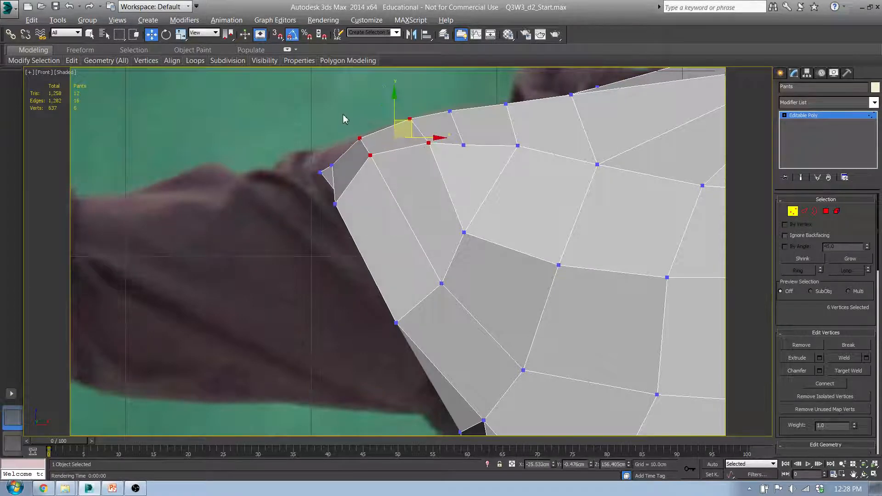
pyautogui.moveTo(343, 115); pyautogui.dragTo(387, 169)
pyautogui.moveTo(385, 132); pyautogui.dragTo(385, 131)
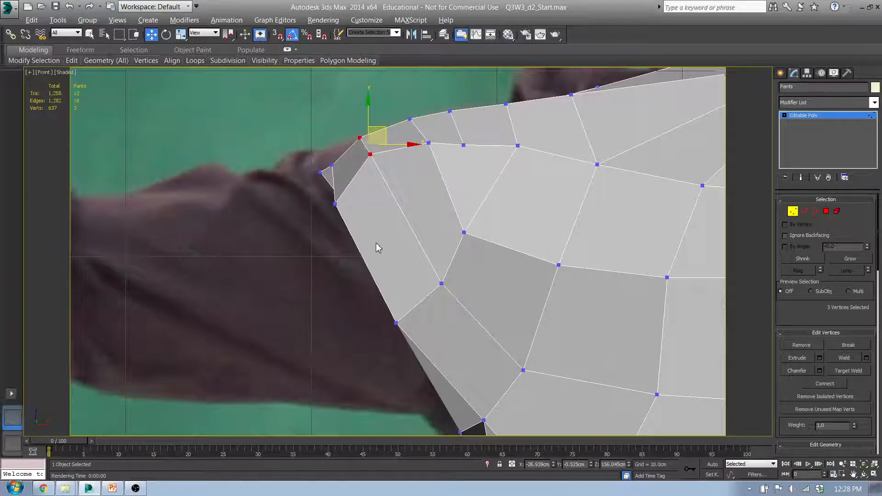
pyautogui.click(804, 211)
pyautogui.moveTo(327, 253); pyautogui.dragTo(434, 198)
pyautogui.keyDown('alt'); pyautogui.moveTo(429, 202); pyautogui.dragTo(476, 235, button='middle'); pyautogui.keyUp('alt')
pyautogui.keyDown('ctrl'); pyautogui.click(320, 207); pyautogui.keyUp('ctrl')
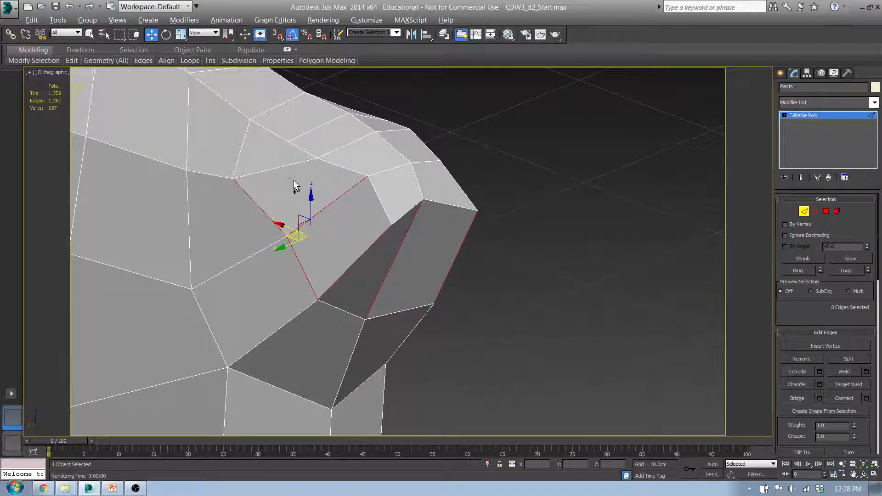
pyautogui.keyDown('ctrl'); pyautogui.click(288, 168); pyautogui.keyUp('ctrl')
pyautogui.keyDown('alt'); pyautogui.moveTo(289, 168); pyautogui.dragTo(411, 143, button='middle'); pyautogui.keyUp('alt')
pyautogui.keyDown('ctrl'); pyautogui.click(387, 178); pyautogui.keyUp('ctrl')
pyautogui.moveTo(363, 210)
pyautogui.keyDown('alt'); pyautogui.mouseDown(button='middle')
pyautogui.moveTo(358, 196)
pyautogui.moveTo(377, 216)
pyautogui.moveTo(360, 207)
pyautogui.mouseUp(button='middle'); pyautogui.keyUp('alt')
pyautogui.press('l')
pyautogui.press('f')
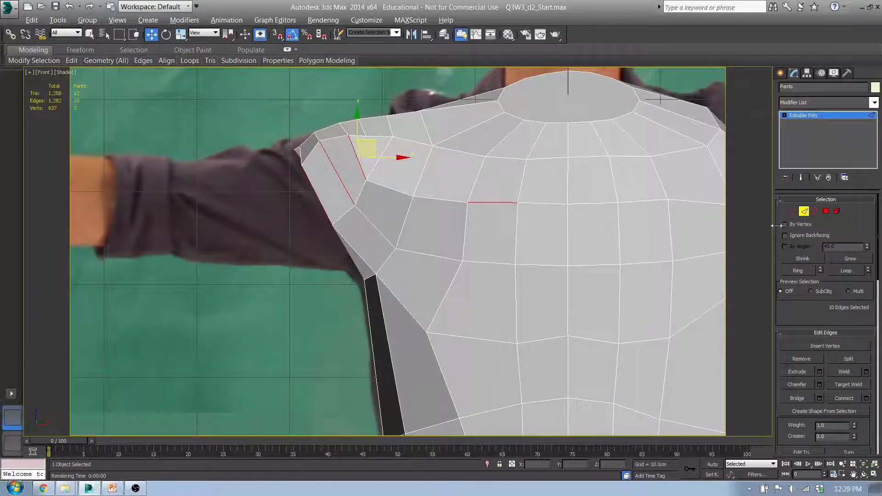
# Select the lower vertices around the stub's end in groups and move them up and slightly outward
pyautogui.click(793, 212)
pyautogui.keyDown('alt'); pyautogui.moveTo(413, 210); pyautogui.dragTo(309, 167, button='middle'); pyautogui.keyUp('alt')
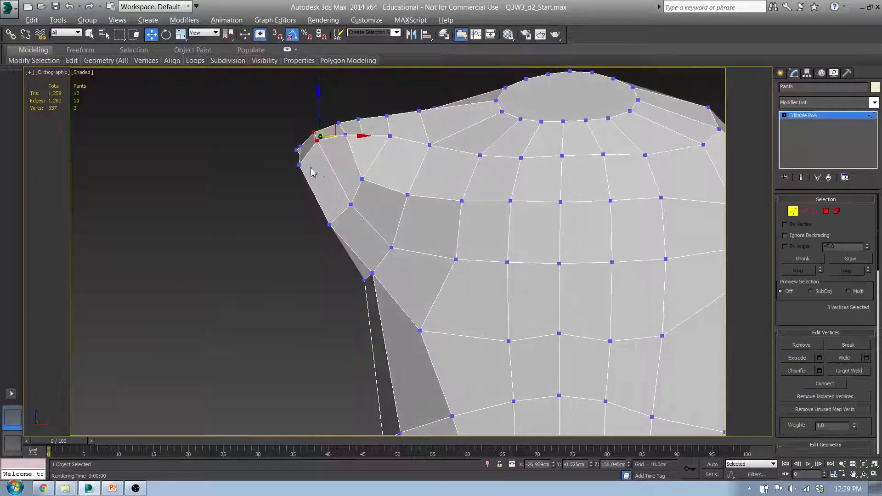
pyautogui.moveTo(306, 164); pyautogui.dragTo(369, 238)
pyautogui.moveTo(362, 185); pyautogui.dragTo(361, 175)
pyautogui.moveTo(310, 184); pyautogui.dragTo(356, 226)
pyautogui.moveTo(354, 191); pyautogui.dragTo(344, 184)
pyautogui.moveTo(336, 214)
pyautogui.keyDown('alt'); pyautogui.mouseDown(button='middle')
pyautogui.moveTo(363, 212)
pyautogui.moveTo(333, 228)
pyautogui.moveTo(342, 220)
pyautogui.moveTo(337, 202)
pyautogui.mouseUp(button='middle'); pyautogui.keyUp('alt')
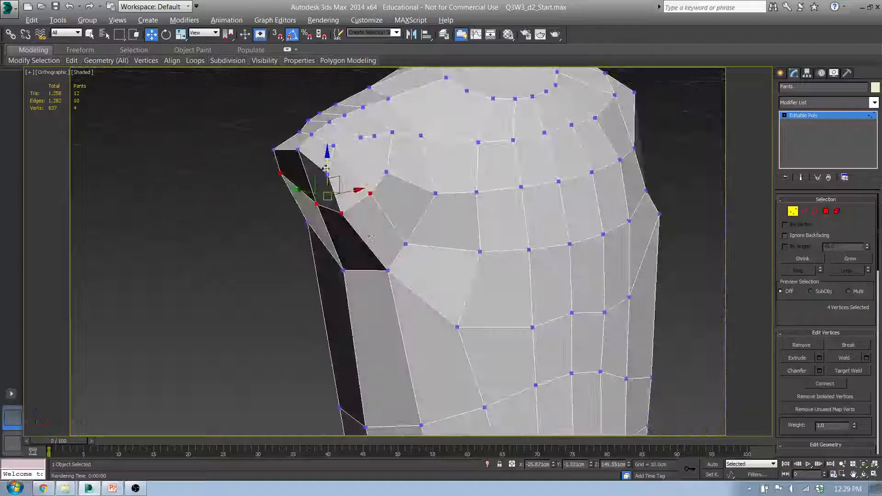
# Move the stub's middle tip vertex outward to the sleeve outline, and nudge a row of three shoulder-top vertices slightly up
pyautogui.click(299, 151)
pyautogui.keyDown('alt'); pyautogui.moveTo(299, 152); pyautogui.dragTo(271, 145, button='middle'); pyautogui.keyUp('alt')
pyautogui.moveTo(309, 134); pyautogui.dragTo(294, 135)
pyautogui.press('f')
pyautogui.scroll(6, 337, 83)
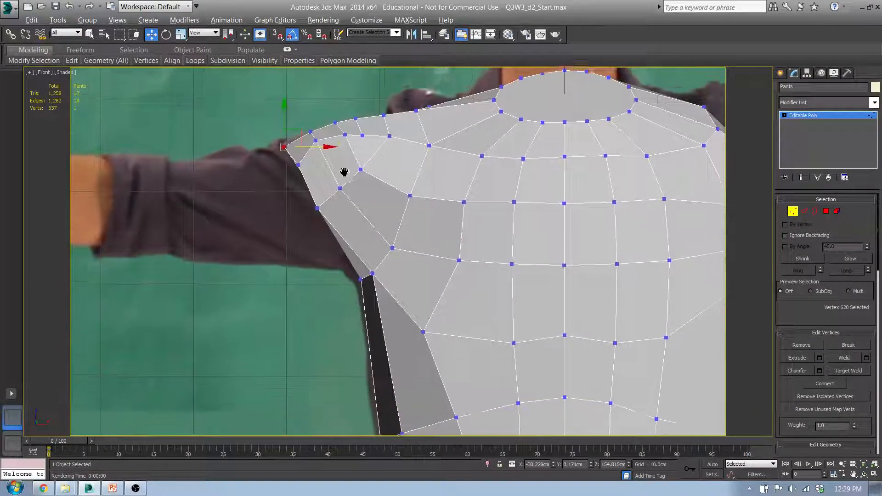
pyautogui.moveTo(376, 137); pyautogui.dragTo(376, 137)
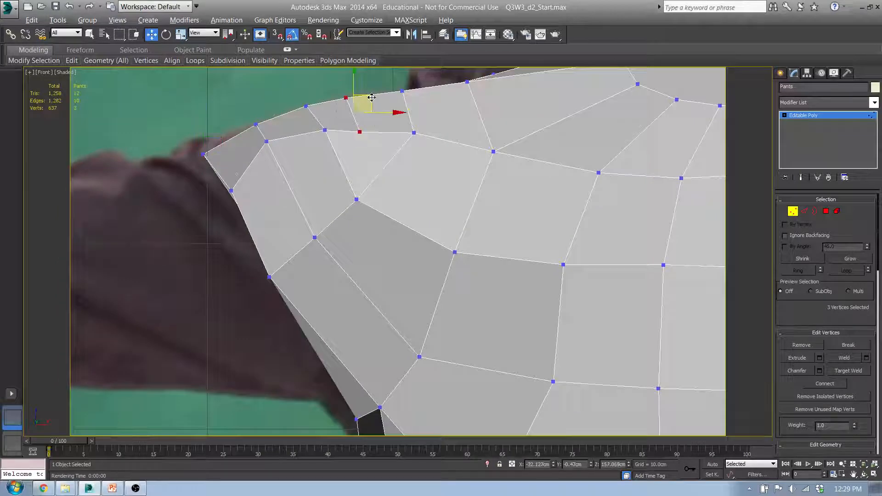
# Insert an edge loop around the base of the arm stub through the front edge that joins it to the chest
pyautogui.moveTo(475, 155); pyautogui.dragTo(468, 126, button='middle')
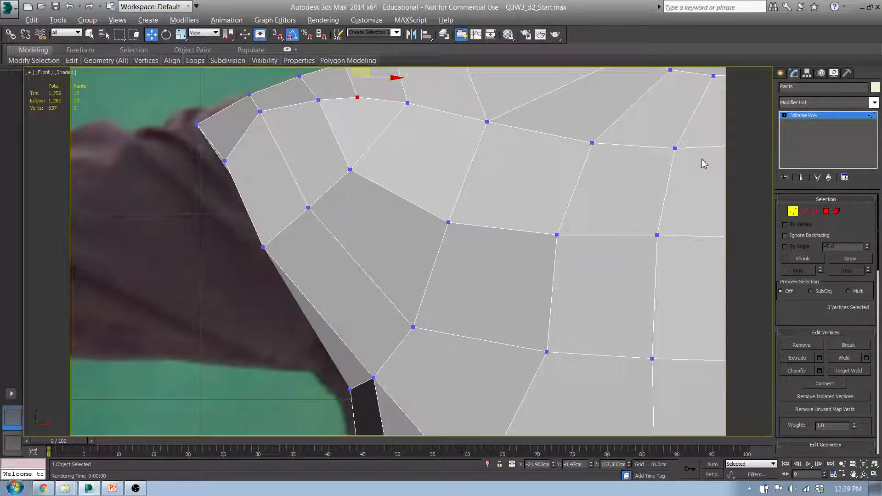
pyautogui.click(815, 212)
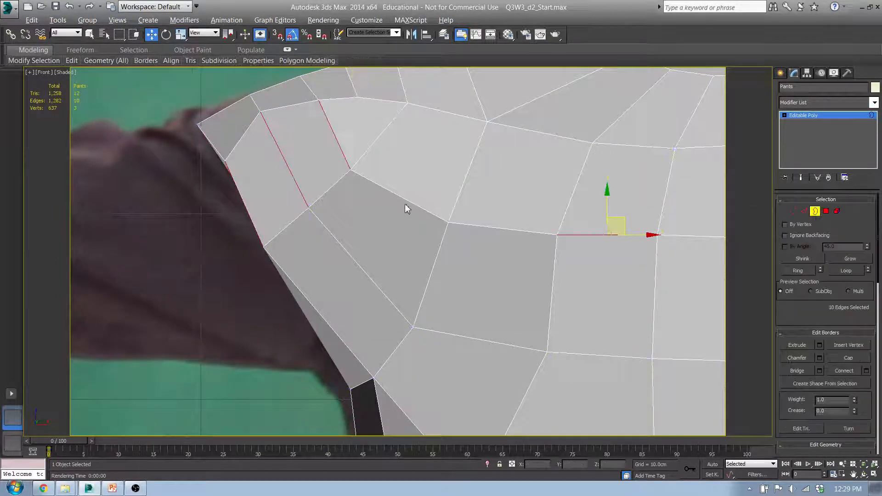
pyautogui.press('2')
pyautogui.click(414, 204)
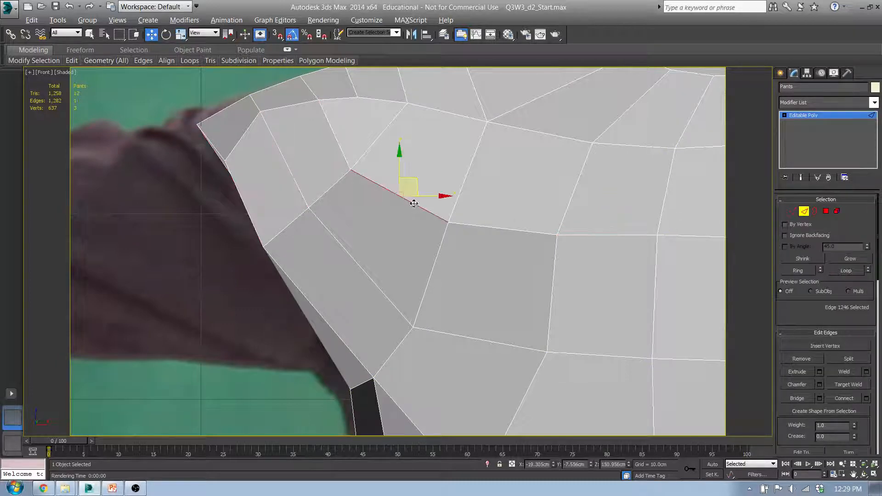
pyautogui.moveTo(193, 60)
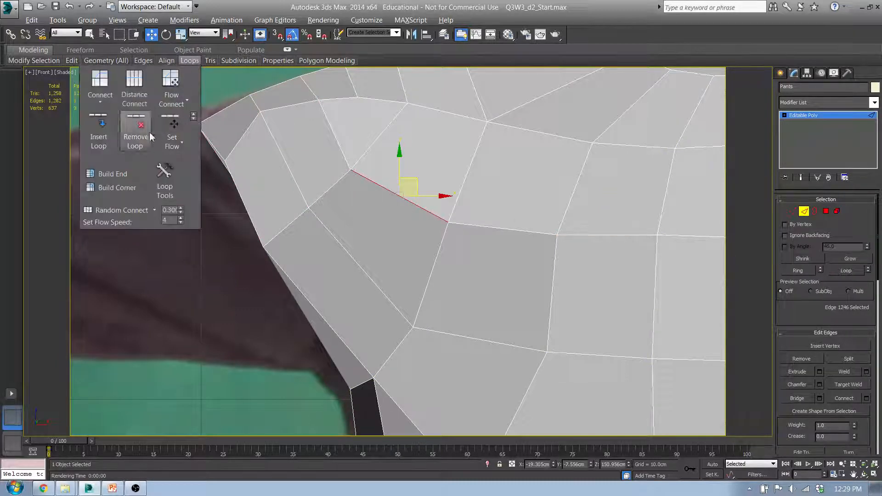
pyautogui.click(110, 144)
pyautogui.keyDown('alt'); pyautogui.moveTo(322, 220); pyautogui.dragTo(300, 233, button='middle'); pyautogui.keyUp('alt')
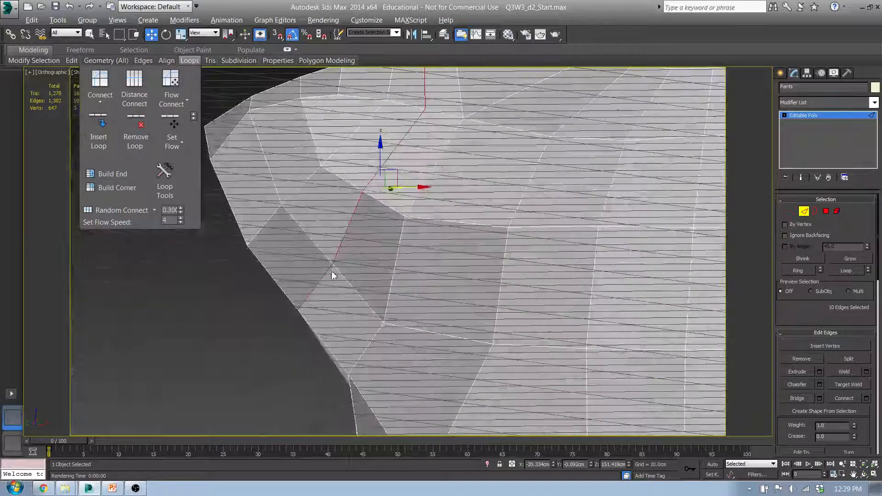
pyautogui.press('f')
pyautogui.moveTo(413, 289); pyautogui.dragTo(424, 247, button='middle')
pyautogui.scroll(2, 379, 175)
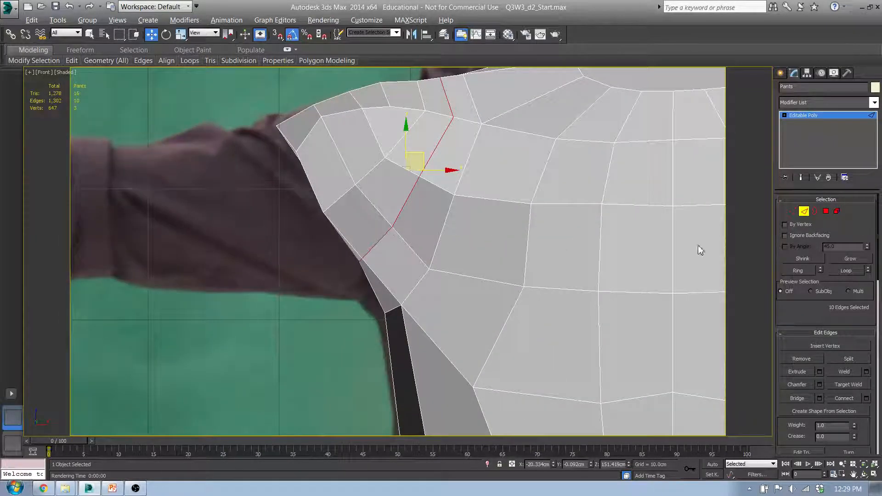
# Select the two lower front vertices on the stub's underside and move them inward and slightly up
pyautogui.click(792, 211)
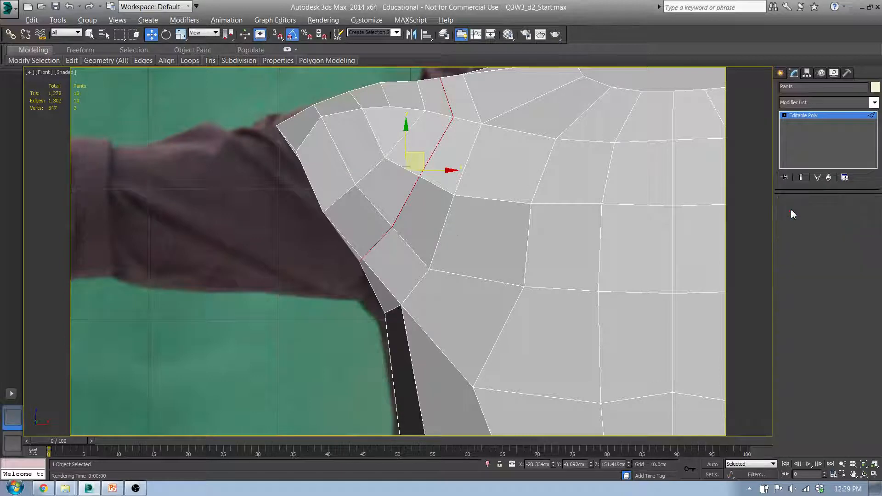
pyautogui.click(361, 260)
pyautogui.keyDown('ctrl'); pyautogui.click(323, 213); pyautogui.keyUp('ctrl')
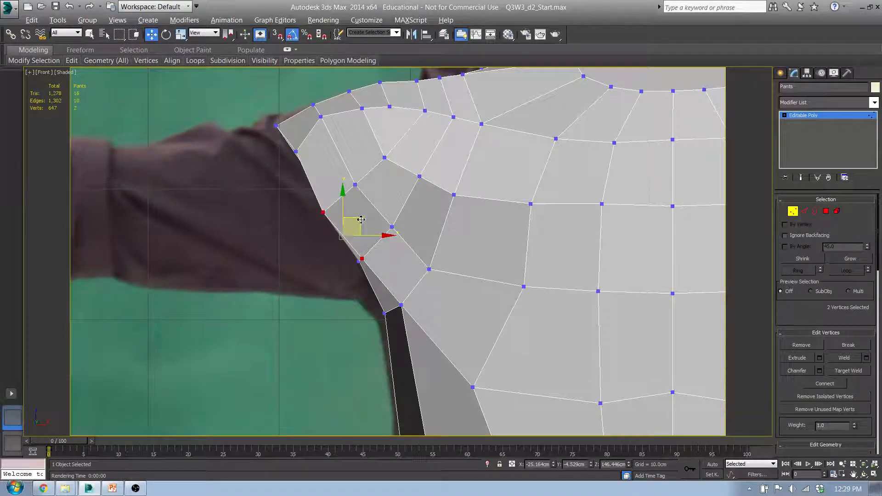
pyautogui.moveTo(356, 218); pyautogui.dragTo(366, 209)
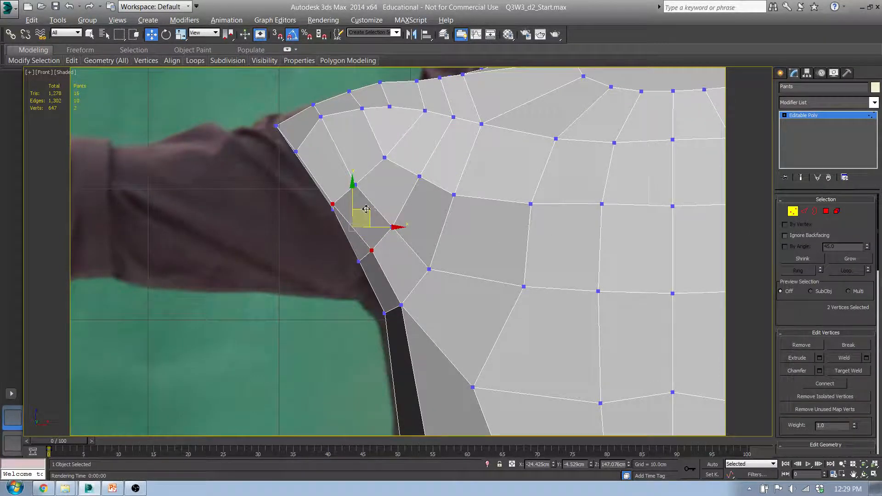
# Move three front vertices on the lower stub slightly inward and up, and move the front tip vertex up and outward
pyautogui.click(333, 204)
pyautogui.keyDown('ctrl'); pyautogui.click(355, 185); pyautogui.keyUp('ctrl')
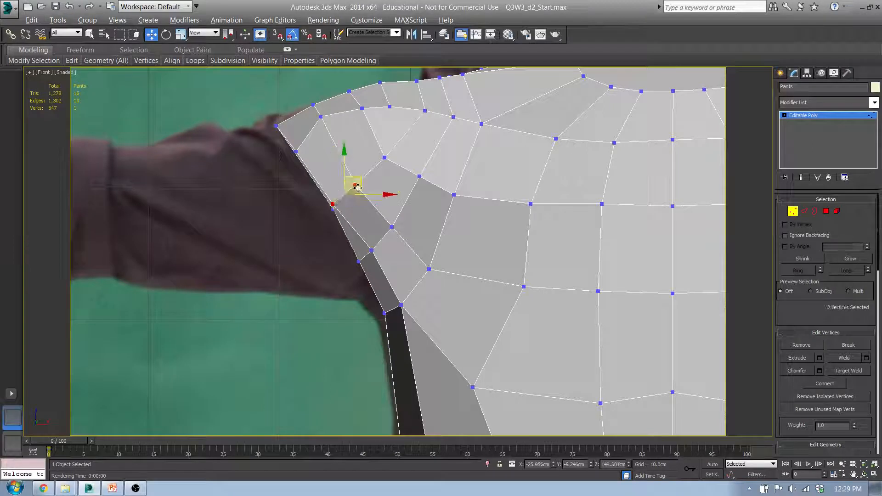
pyautogui.keyDown('ctrl'); pyautogui.click(392, 228); pyautogui.keyUp('ctrl')
pyautogui.moveTo(379, 194); pyautogui.dragTo(390, 189)
pyautogui.click(297, 152)
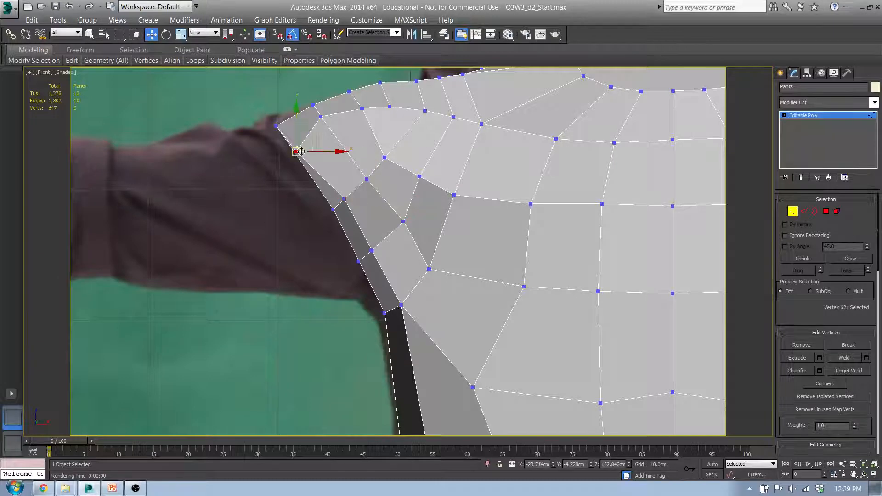
pyautogui.moveTo(304, 142); pyautogui.dragTo(306, 117)
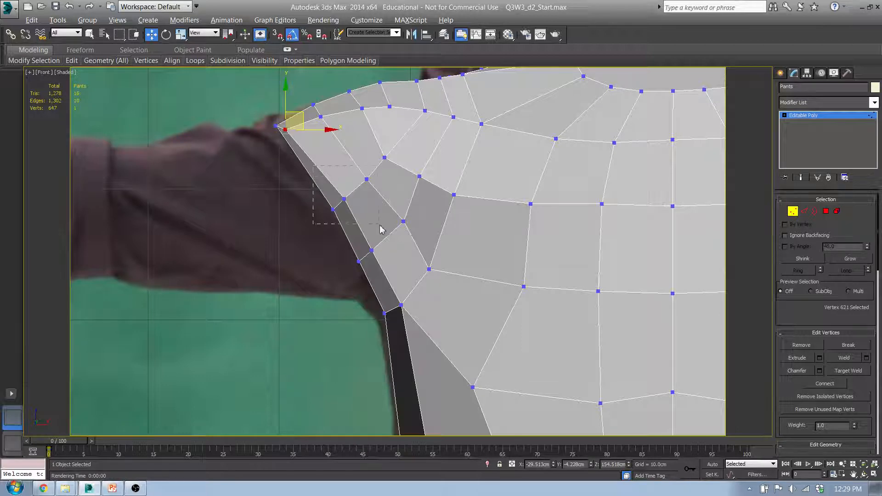
# Select the stub's underside vertices in small groups and move them up and outward to round off the armpit
pyautogui.moveTo(379, 225); pyautogui.dragTo(379, 225)
pyautogui.moveTo(359, 181); pyautogui.dragTo(353, 170)
pyautogui.moveTo(306, 171); pyautogui.dragTo(332, 164)
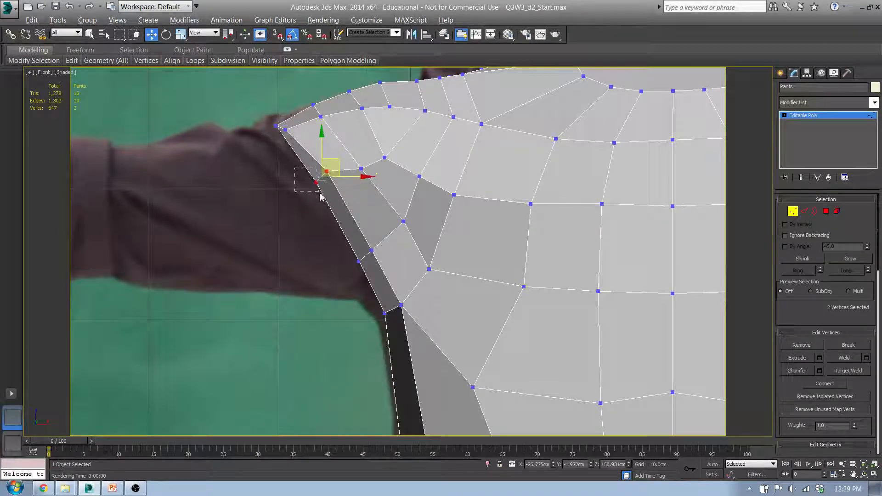
pyautogui.moveTo(320, 195); pyautogui.dragTo(323, 163)
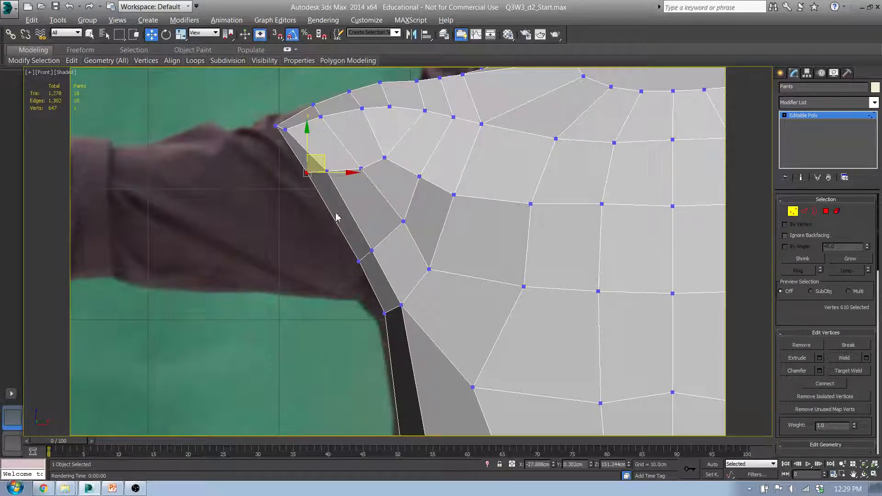
pyautogui.moveTo(388, 273); pyautogui.dragTo(387, 272)
pyautogui.moveTo(385, 242); pyautogui.dragTo(380, 217)
# Move the two chest vertices in front of the armpit toward the front to even out the spacing
pyautogui.keyDown('alt'); pyautogui.moveTo(381, 217); pyautogui.dragTo(446, 247, button='middle'); pyautogui.keyUp('alt')
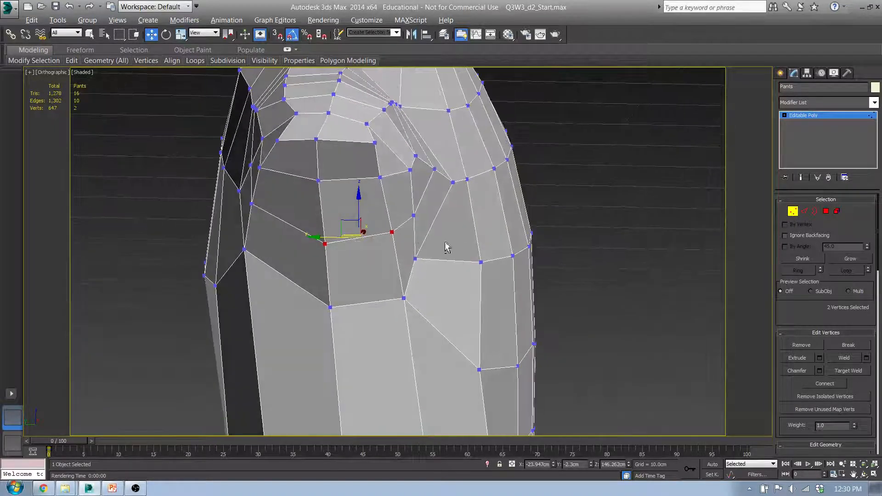
pyautogui.click(416, 260)
pyautogui.moveTo(384, 259); pyautogui.dragTo(413, 255)
pyautogui.click(414, 215)
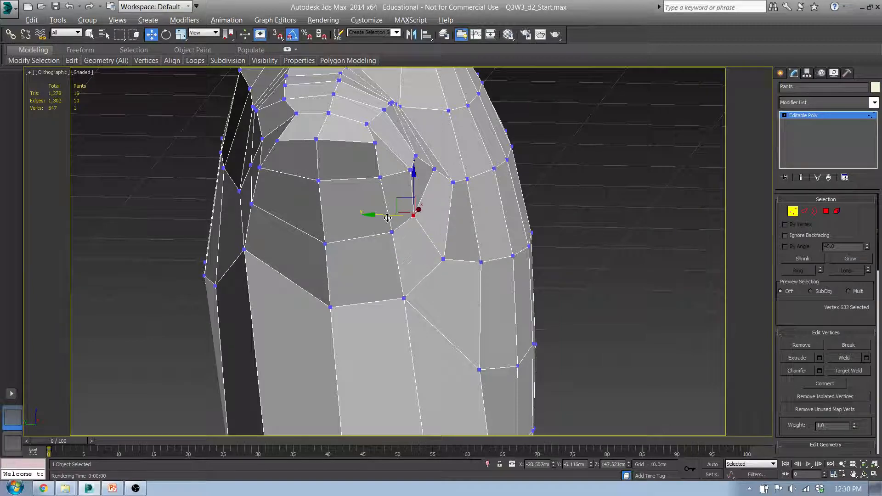
pyautogui.moveTo(388, 217); pyautogui.dragTo(394, 216)
# Select the two front shoulder vertices beside the inserted loop and move them up and slightly inward
pyautogui.keyDown('alt'); pyautogui.moveTo(441, 181); pyautogui.dragTo(481, 159, button='middle'); pyautogui.keyUp('alt')
pyautogui.moveTo(466, 112); pyautogui.dragTo(504, 135)
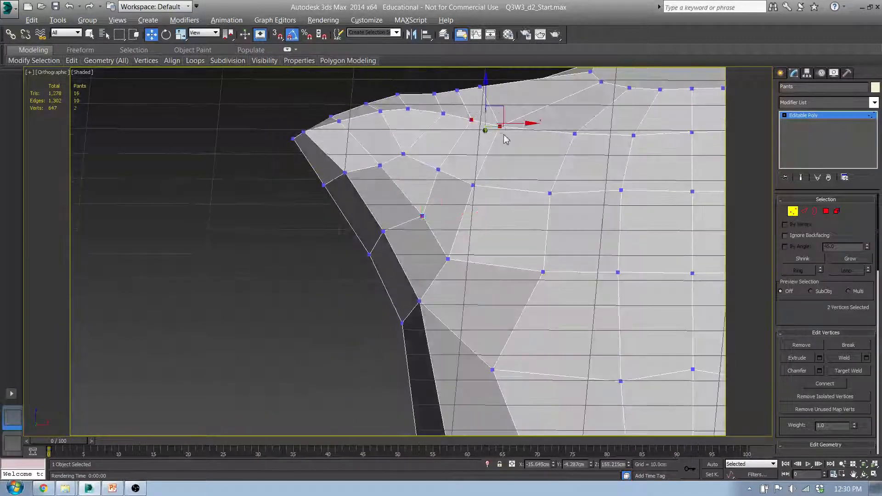
pyautogui.keyDown('alt'); pyautogui.moveTo(505, 139); pyautogui.dragTo(522, 122, button='middle'); pyautogui.keyUp('alt')
pyautogui.moveTo(486, 109); pyautogui.dragTo(495, 83)
pyautogui.keyDown('alt'); pyautogui.moveTo(494, 85); pyautogui.dragTo(463, 139, button='middle'); pyautogui.keyUp('alt')
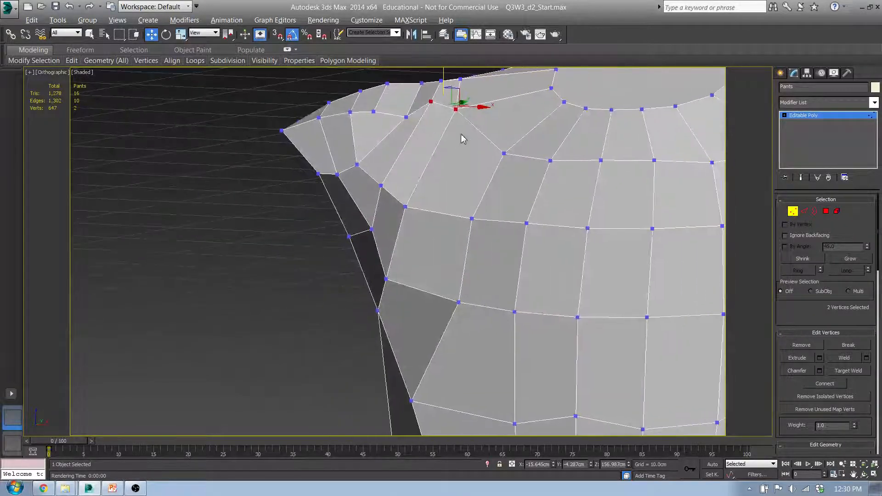
pyautogui.moveTo(458, 97); pyautogui.dragTo(470, 96)
# Move the upper chest vertex near the neck opening up and slightly back, then inward toward the neck
pyautogui.keyDown('alt'); pyautogui.moveTo(472, 99); pyautogui.dragTo(523, 158, button='middle'); pyautogui.keyUp('alt')
pyautogui.click(620, 174)
pyautogui.moveTo(621, 174); pyautogui.dragTo(398, 186, button='middle')
pyautogui.scroll(-5, 418, 183)
pyautogui.click(345, 169)
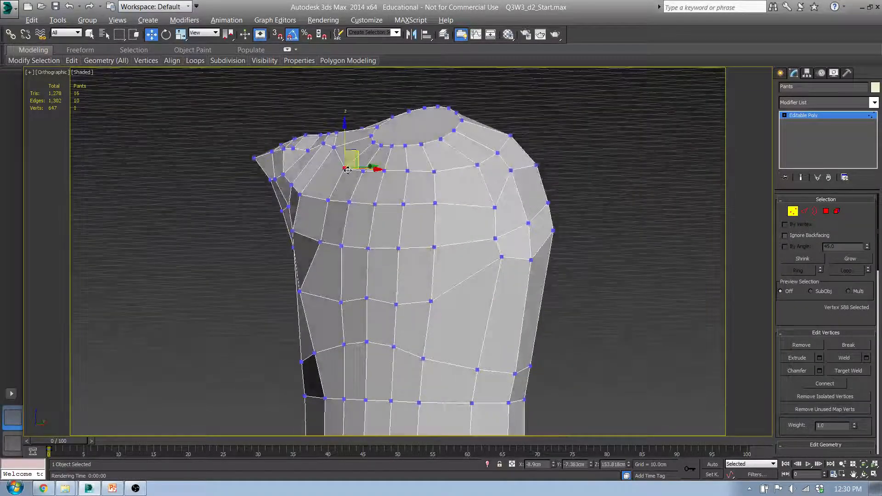
pyautogui.keyDown('alt'); pyautogui.moveTo(345, 170); pyautogui.dragTo(500, 172, button='middle'); pyautogui.keyUp('alt')
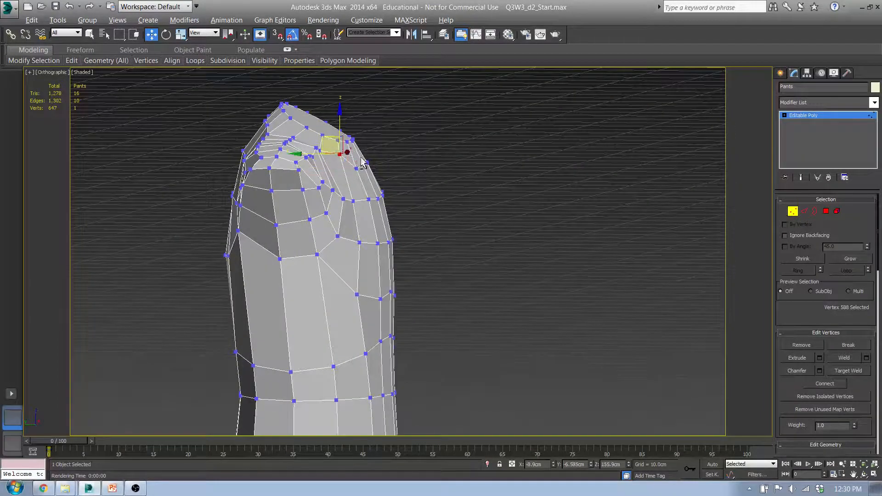
pyautogui.keyDown('alt'); pyautogui.moveTo(362, 163); pyautogui.dragTo(480, 234, button='middle'); pyautogui.keyUp('alt')
pyautogui.scroll(3, 356, 152)
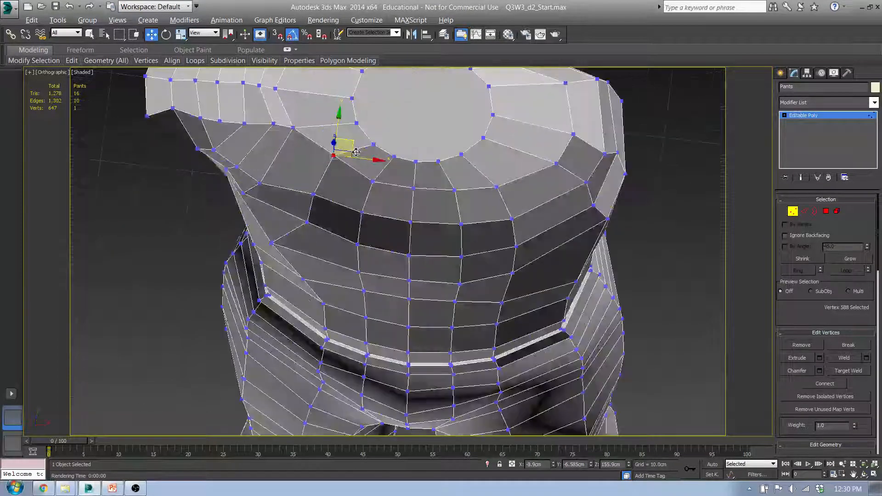
pyautogui.moveTo(354, 144); pyautogui.dragTo(358, 144)
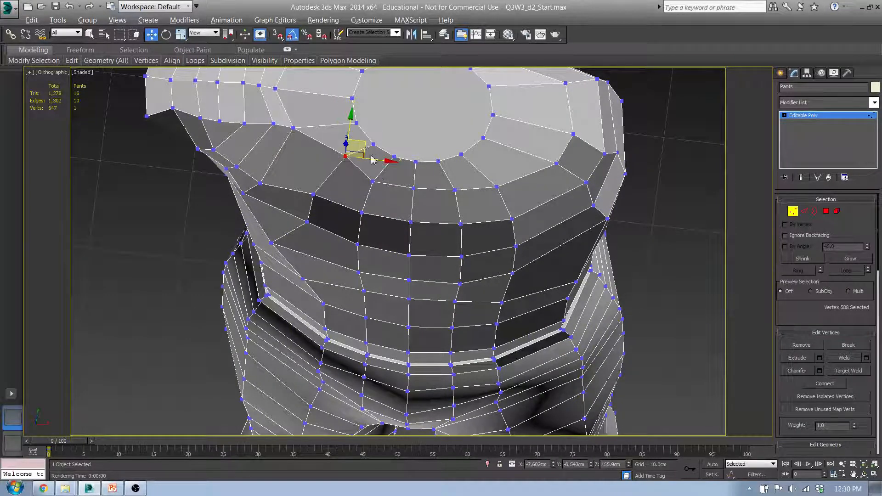
# Select the upper chest vertex just below the neck opening and move it up
pyautogui.click(373, 182)
pyautogui.keyDown('alt'); pyautogui.moveTo(405, 195); pyautogui.dragTo(338, 134, button='middle'); pyautogui.keyUp('alt')
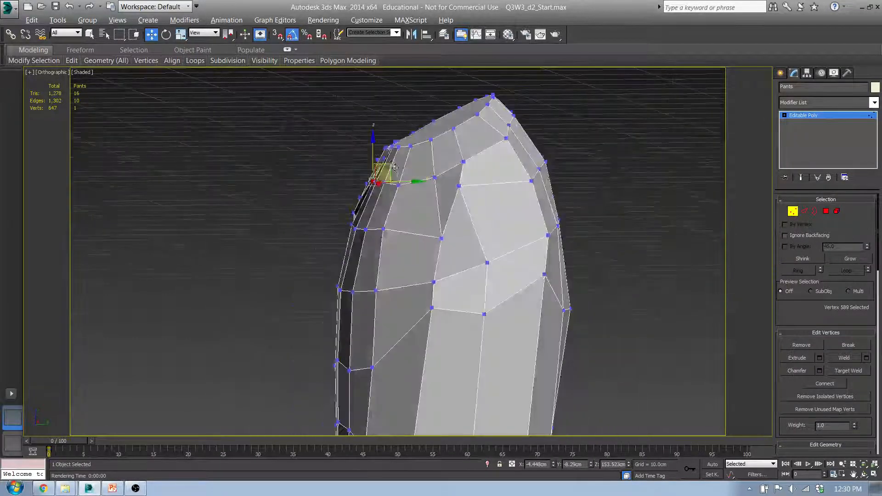
pyautogui.keyDown('alt'); pyautogui.moveTo(389, 153); pyautogui.dragTo(467, 177, button='middle'); pyautogui.keyUp('alt')
pyautogui.keyDown('alt'); pyautogui.moveTo(285, 159); pyautogui.dragTo(363, 227, button='middle'); pyautogui.keyUp('alt')
pyautogui.keyDown('alt'); pyautogui.moveTo(349, 178); pyautogui.dragTo(339, 199, button='middle'); pyautogui.keyUp('alt')
pyautogui.press('f')
pyautogui.moveTo(438, 225); pyautogui.dragTo(373, 219, button='middle')
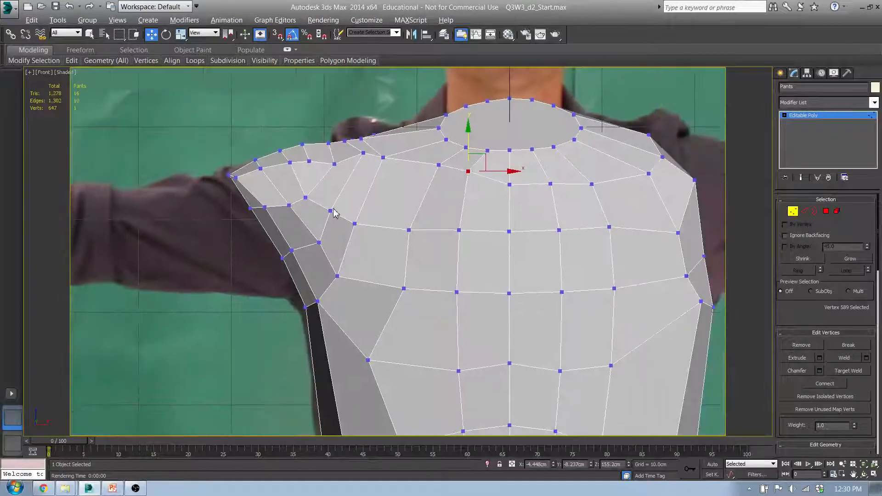
# Select the four upper chest vertices from the armhole toward the centre line and relax them
pyautogui.click(332, 211)
pyautogui.keyDown('ctrl'); pyautogui.click(355, 224); pyautogui.keyUp('ctrl')
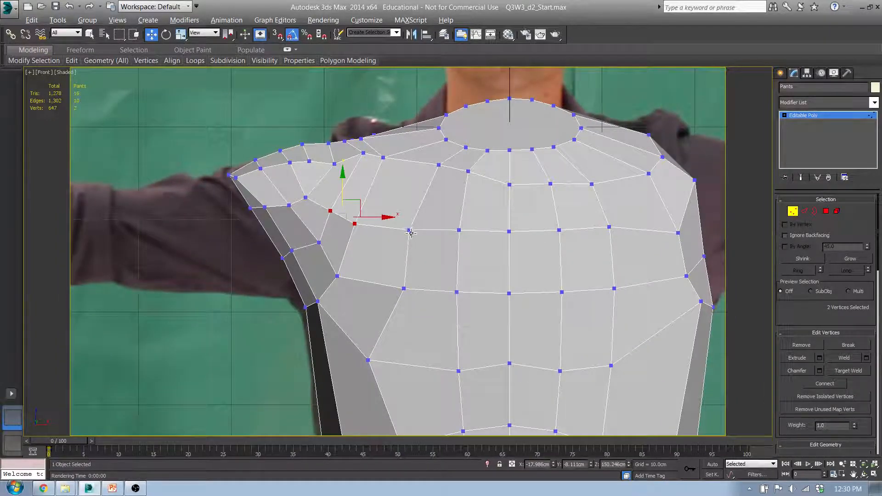
pyautogui.keyDown('ctrl'); pyautogui.click(459, 231); pyautogui.keyUp('ctrl')
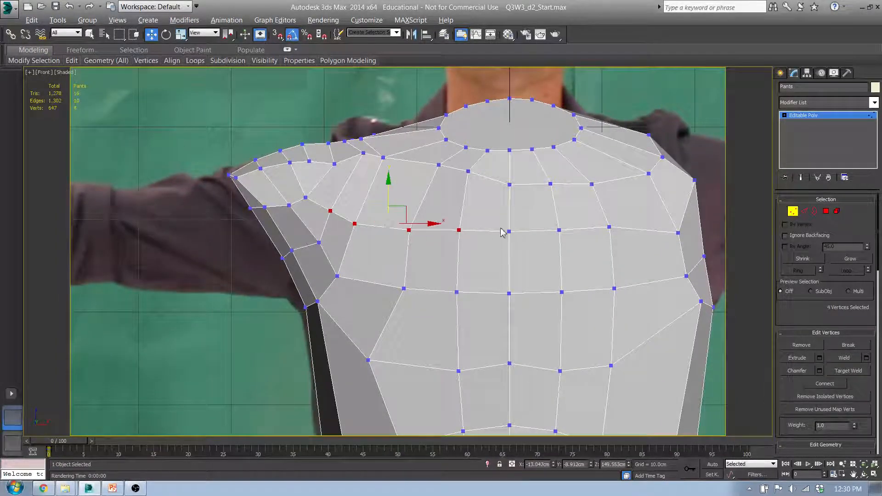
pyautogui.click(106, 60)
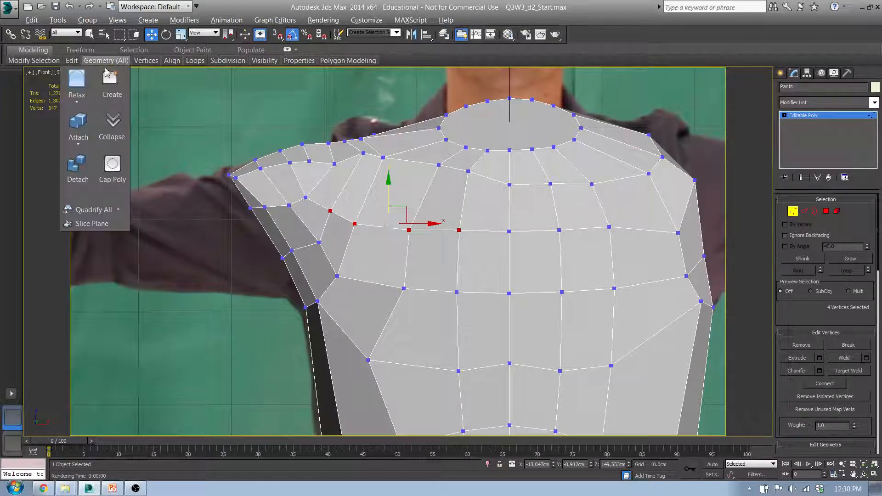
pyautogui.click(77, 82)
pyautogui.keyDown('alt'); pyautogui.moveTo(250, 192); pyautogui.dragTo(348, 290, button='middle'); pyautogui.keyUp('alt')
pyautogui.moveTo(416, 226); pyautogui.dragTo(410, 225)
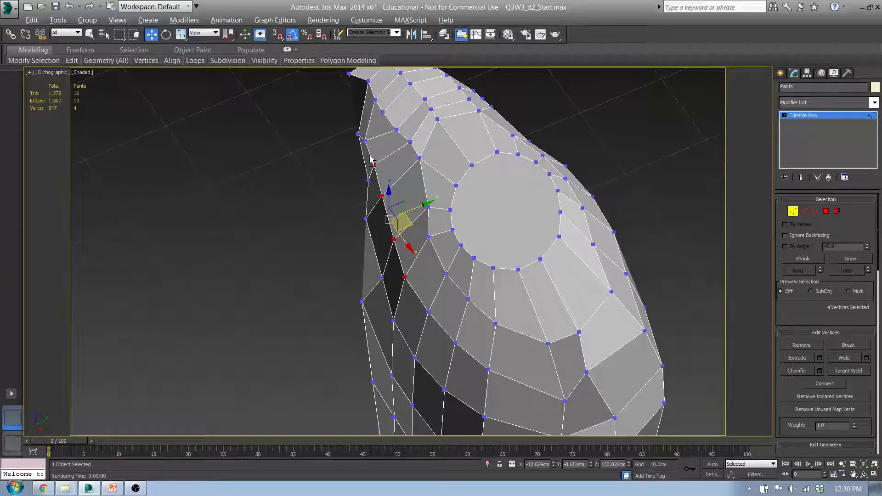
pyautogui.keyDown('alt'); pyautogui.moveTo(403, 207); pyautogui.dragTo(453, 186, button='middle'); pyautogui.keyUp('alt')
pyautogui.moveTo(388, 191); pyautogui.dragTo(389, 180)
# Select the two outer vertices of that chest row near the armhole and relax them twice
pyautogui.moveTo(323, 181); pyautogui.dragTo(341, 200)
pyautogui.keyDown('alt'); pyautogui.moveTo(403, 202); pyautogui.dragTo(361, 231, button='middle'); pyautogui.keyUp('alt')
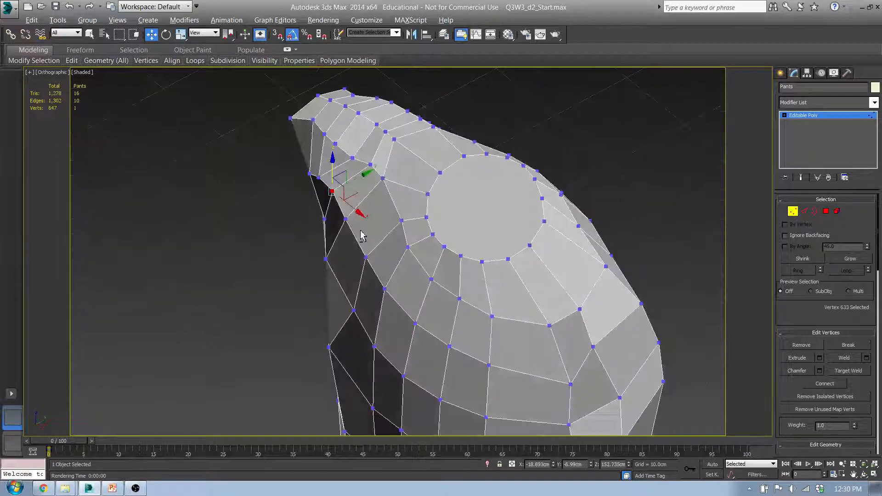
pyautogui.keyDown('alt'); pyautogui.moveTo(337, 190); pyautogui.dragTo(327, 173, button='middle'); pyautogui.keyUp('alt')
pyautogui.keyDown('ctrl'); pyautogui.click(325, 168); pyautogui.keyUp('ctrl')
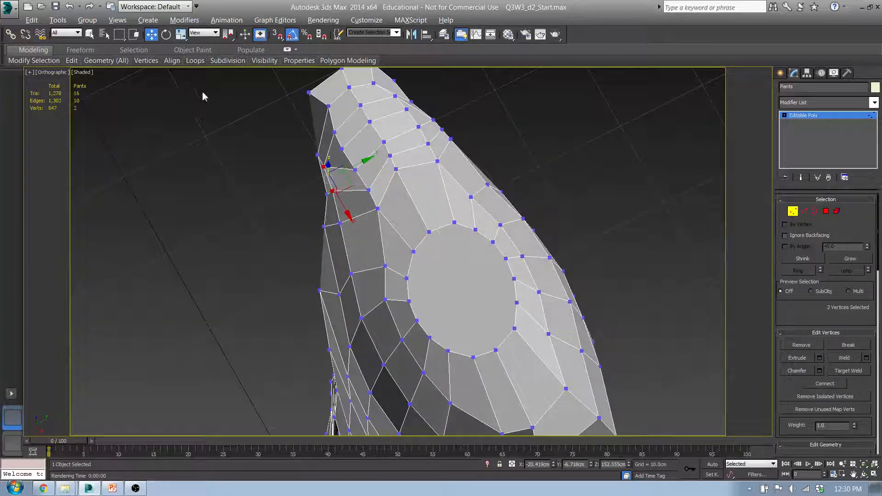
pyautogui.moveTo(113, 62)
pyautogui.click(82, 83)
pyautogui.click(82, 83)
pyautogui.keyDown('alt'); pyautogui.moveTo(284, 189); pyautogui.dragTo(377, 213, button='middle'); pyautogui.keyUp('alt')
# Select all polygons of the half body without the arm stub, including the small crotch faces, and delete them
pyautogui.press('f')
pyautogui.moveTo(476, 300); pyautogui.dragTo(347, 207, button='middle')
pyautogui.scroll(-3, 347, 206)
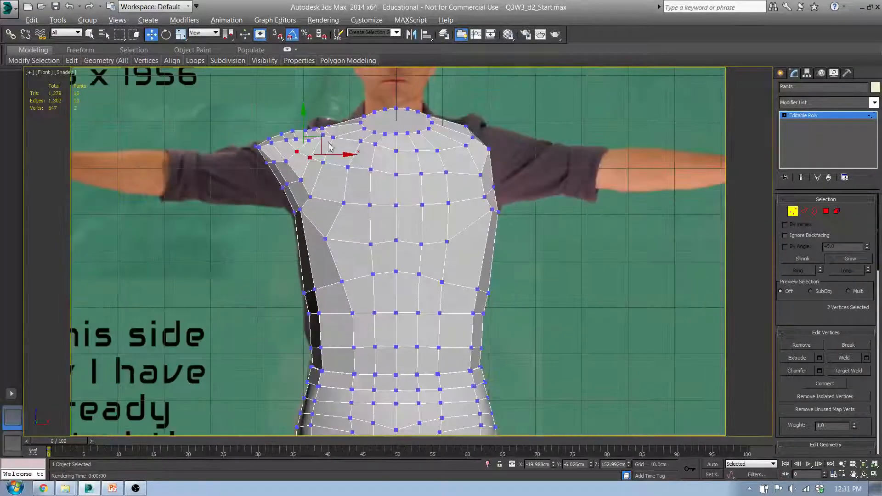
pyautogui.scroll(-4, 329, 146)
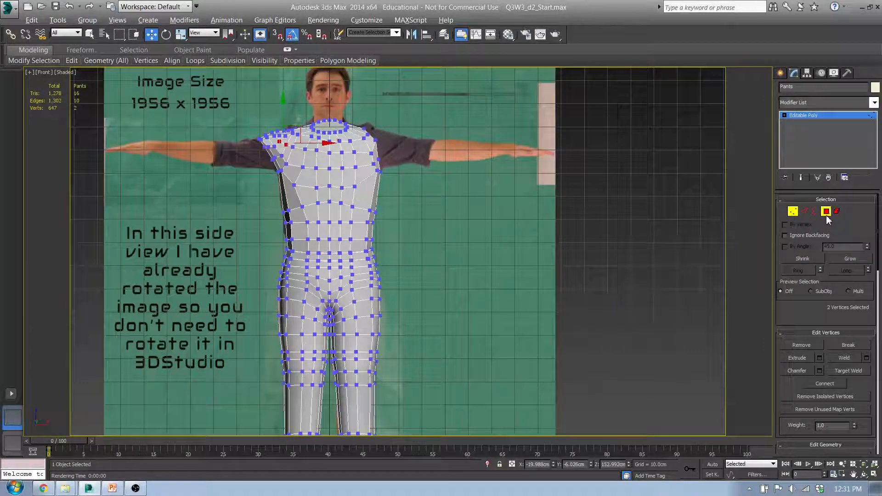
pyautogui.click(826, 212)
pyautogui.scroll(-3, 528, 299)
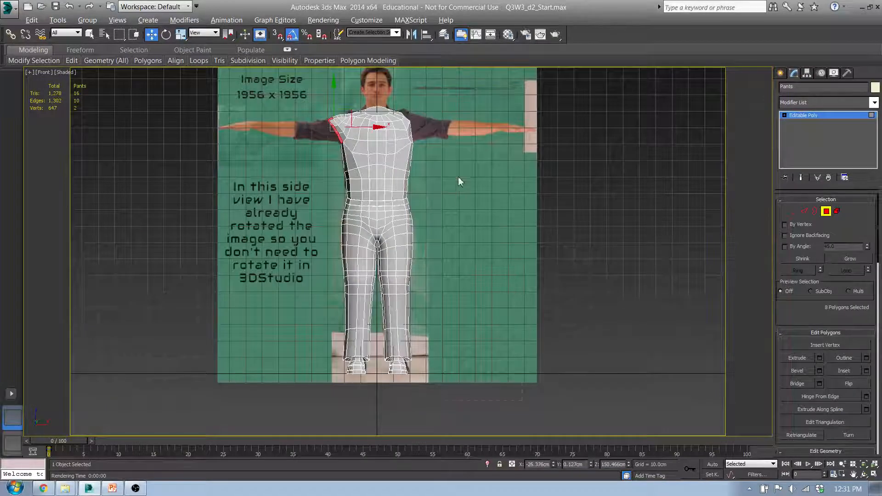
pyautogui.moveTo(379, 92); pyautogui.dragTo(379, 92)
pyautogui.scroll(10, 379, 243)
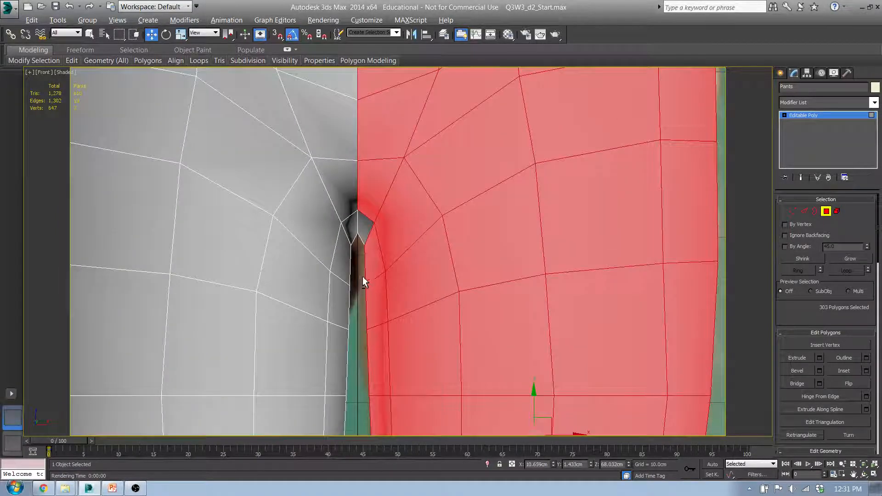
pyautogui.keyDown('ctrl'); pyautogui.click(371, 222); pyautogui.keyUp('ctrl')
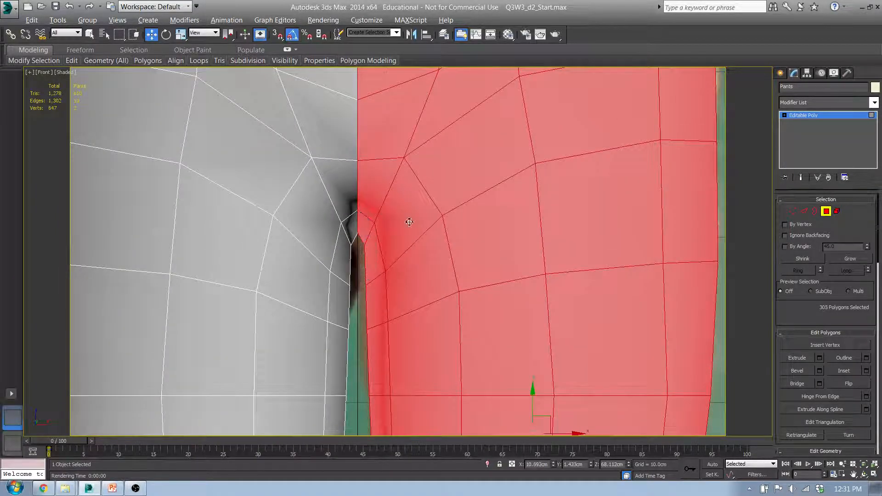
pyautogui.scroll(-10, 407, 222)
pyautogui.scroll(12, 468, 270)
pyautogui.scroll(8, 350, 221)
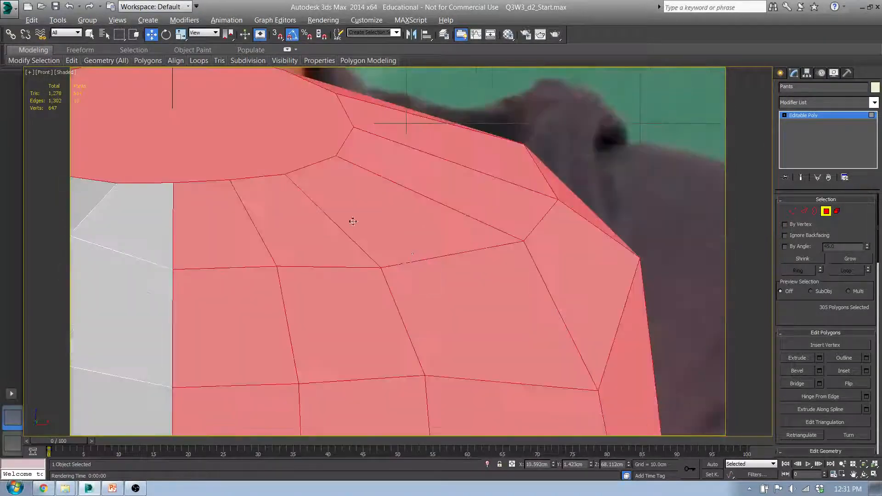
pyautogui.scroll(-3, 295, 196)
pyautogui.press('Delete')
pyautogui.scroll(-4, 334, 184)
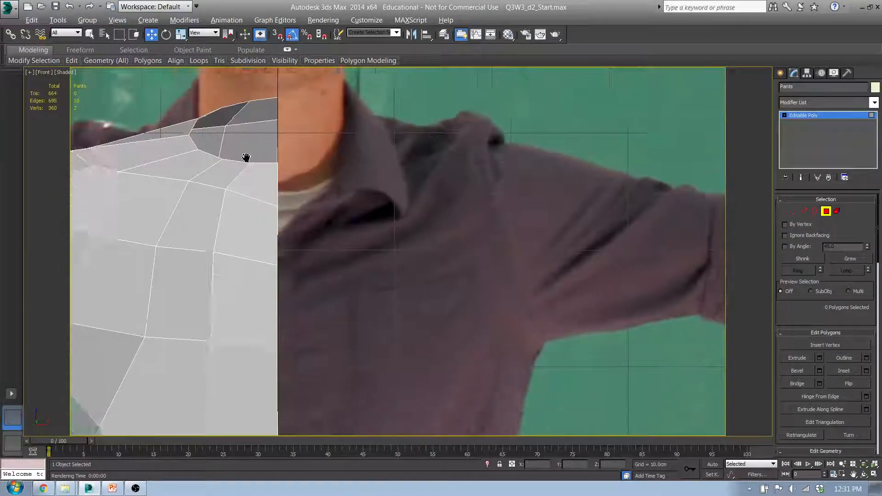
# Move the shoulder-top vertices and the front vertex beside them inward toward the neck to even out the shoulder spacing
pyautogui.click(793, 211)
pyautogui.scroll(5, 262, 203)
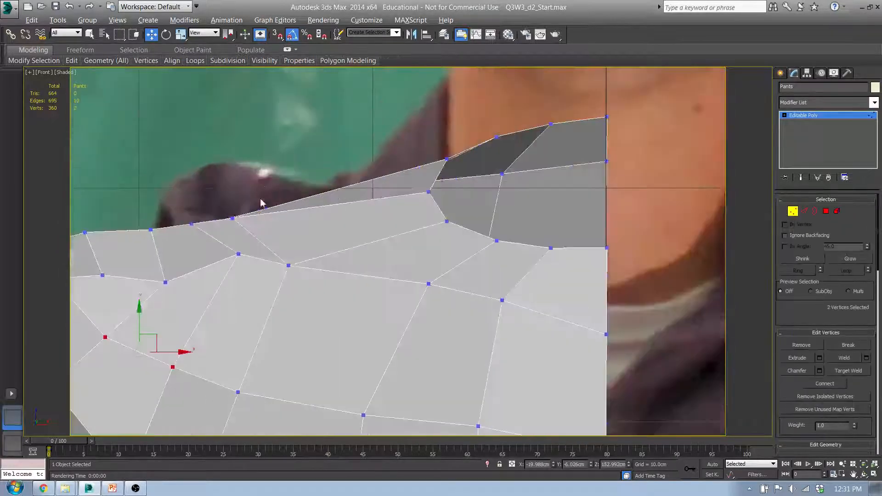
pyautogui.click(233, 219)
pyautogui.moveTo(250, 204); pyautogui.dragTo(286, 258)
pyautogui.keyDown('ctrl'); pyautogui.click(288, 265); pyautogui.keyUp('ctrl')
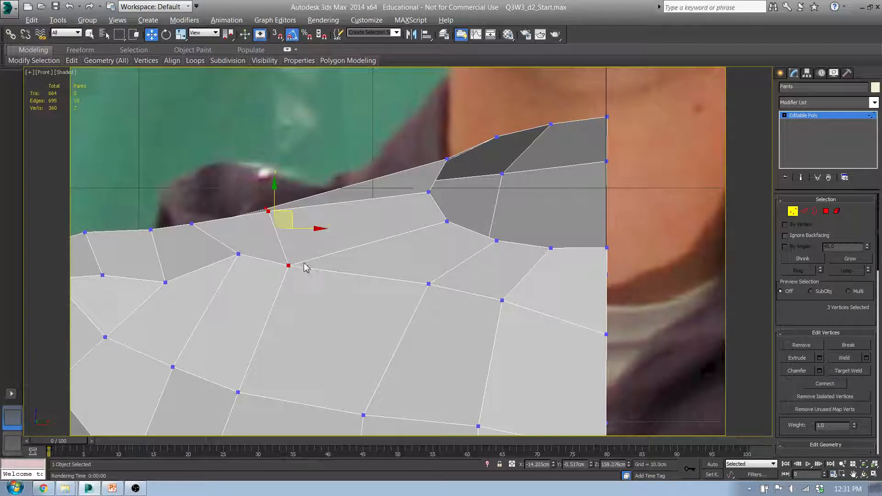
pyautogui.moveTo(291, 220); pyautogui.dragTo(329, 206)
pyautogui.moveTo(204, 233); pyautogui.dragTo(238, 204)
pyautogui.moveTo(322, 252); pyautogui.dragTo(369, 183, button='middle')
pyautogui.scroll(-3, 410, 172)
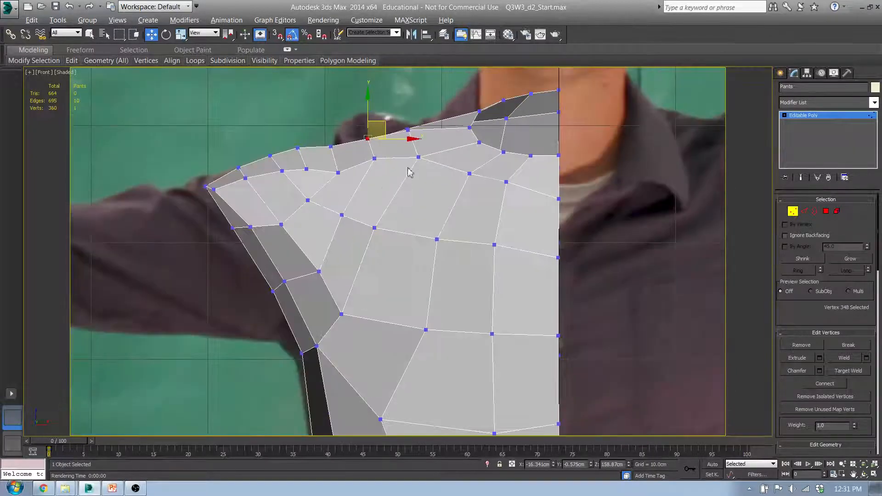
# Move one front shoulder vertex up and slightly inward, and the one nearer the neck down and inward
pyautogui.click(338, 173)
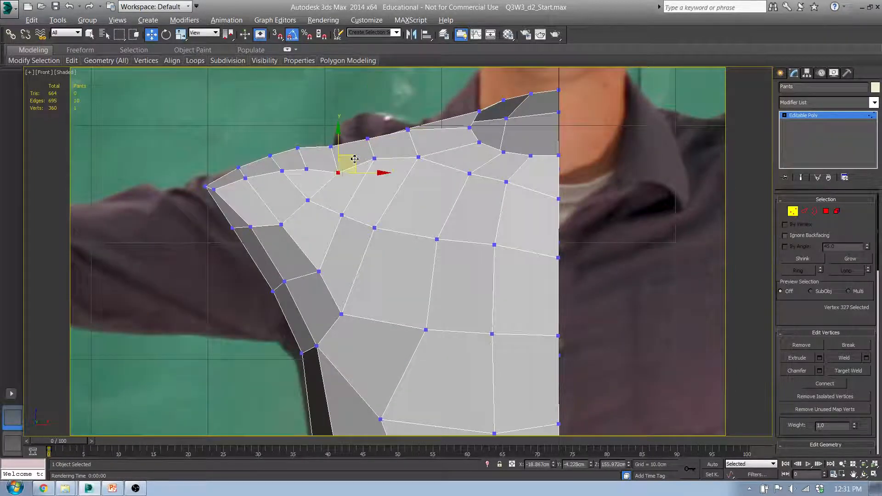
pyautogui.moveTo(355, 159); pyautogui.dragTo(358, 152)
pyautogui.keyDown('alt'); pyautogui.moveTo(358, 152); pyautogui.dragTo(419, 211, button='middle'); pyautogui.keyUp('alt')
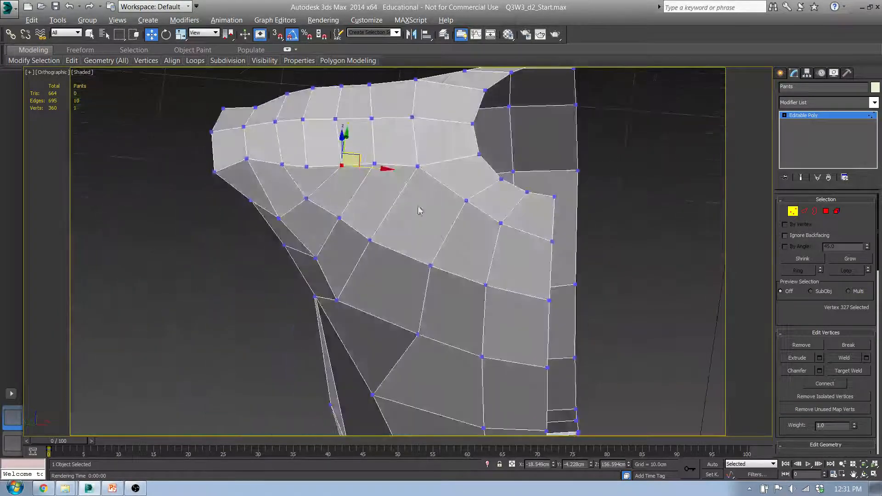
pyautogui.click(417, 167)
pyautogui.moveTo(436, 158); pyautogui.dragTo(441, 169)
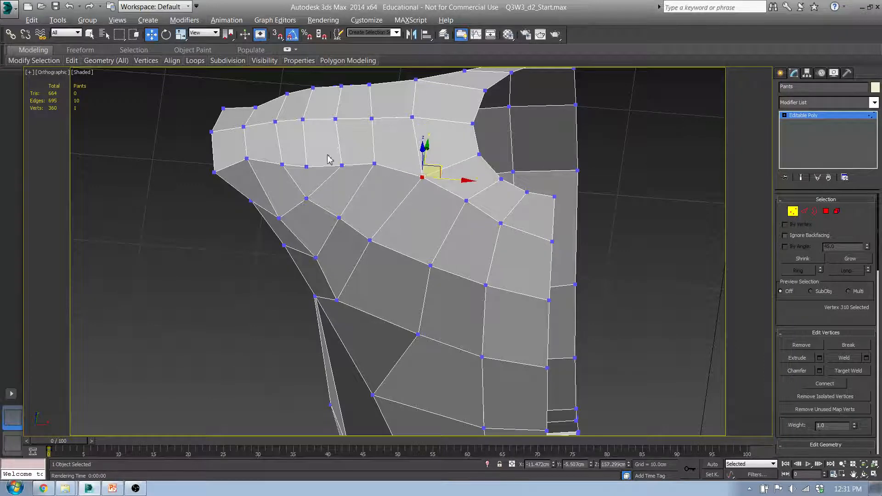
# Move the crowded shoulder-blade vertex on the back outward toward the armhole and slightly up
pyautogui.keyDown('alt'); pyautogui.moveTo(305, 203); pyautogui.dragTo(486, 229, button='middle'); pyautogui.keyUp('alt')
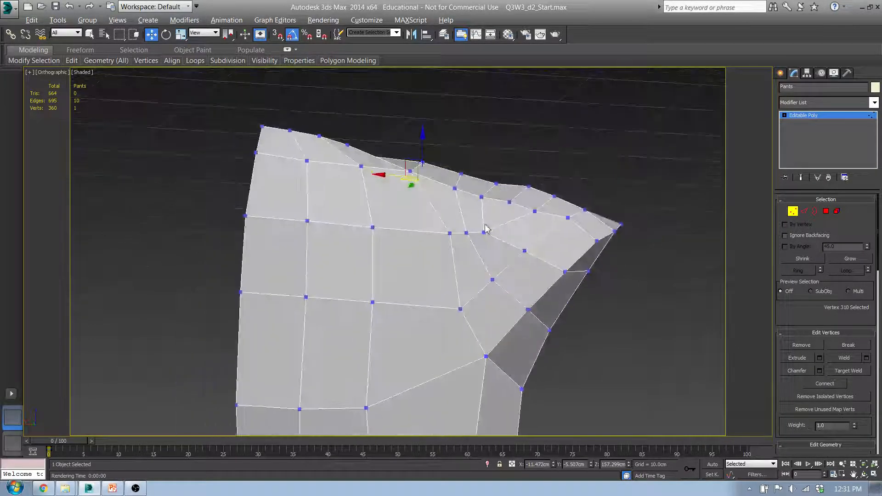
pyautogui.click(484, 233)
pyautogui.moveTo(474, 216); pyautogui.dragTo(494, 213)
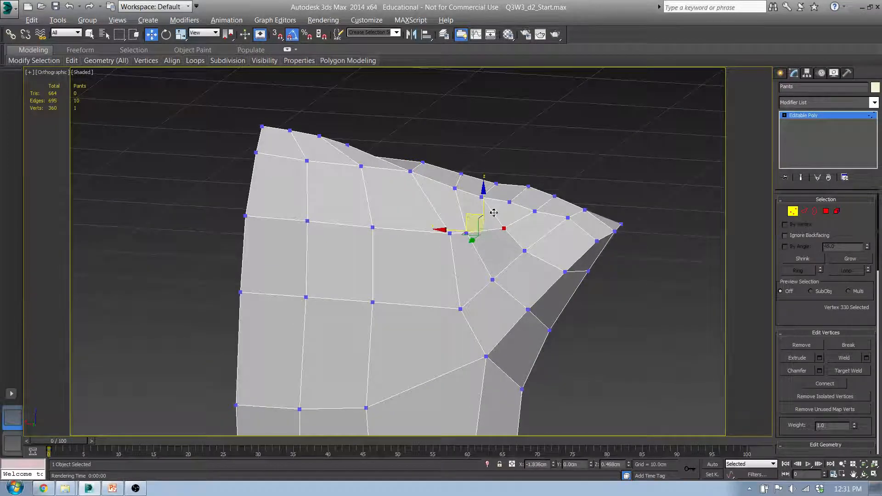
pyautogui.click(450, 234)
pyautogui.keyDown('alt'); pyautogui.moveTo(451, 236); pyautogui.dragTo(482, 291, button='middle'); pyautogui.keyUp('alt')
# Raise the two outer vertices of the uneven edge row across the middle of the back
pyautogui.click(472, 275)
pyautogui.moveTo(457, 257); pyautogui.dragTo(469, 198)
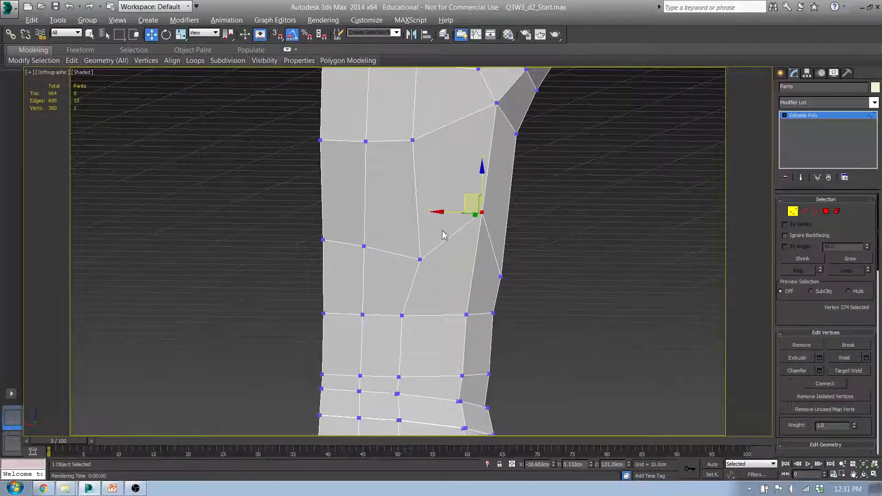
pyautogui.click(420, 260)
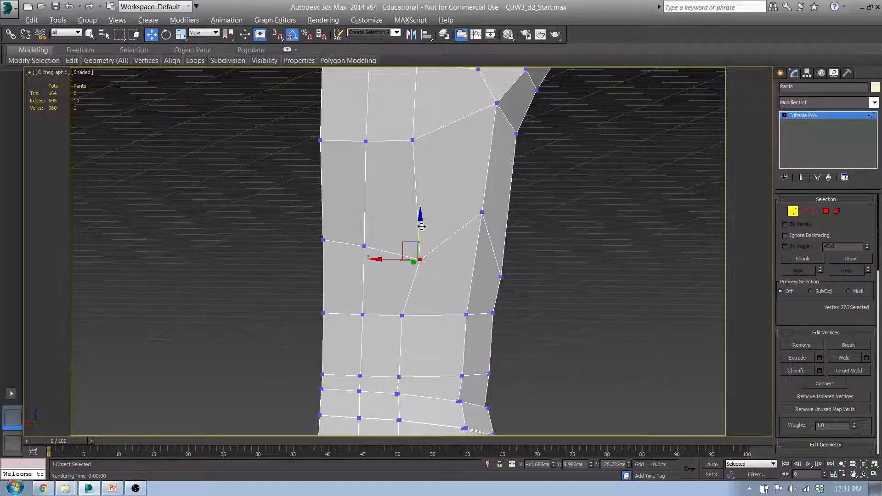
pyautogui.moveTo(420, 226); pyautogui.dragTo(424, 190)
pyautogui.click(481, 213)
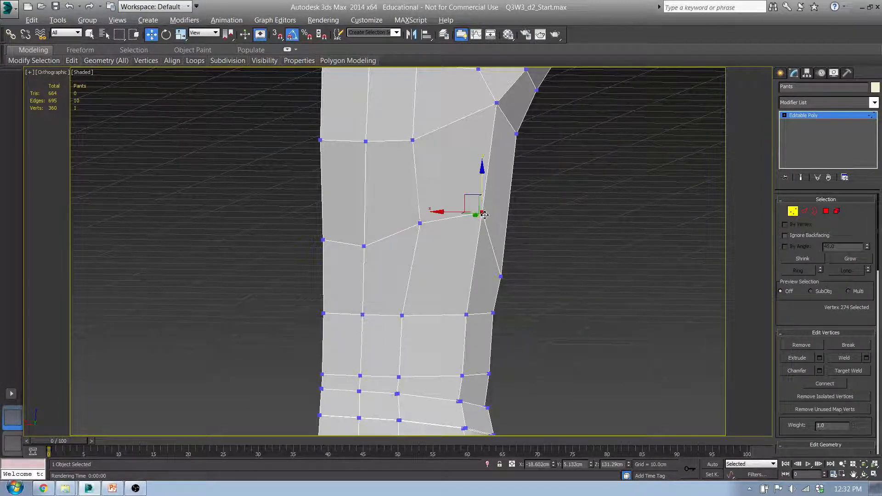
pyautogui.moveTo(484, 189); pyautogui.dragTo(503, 160)
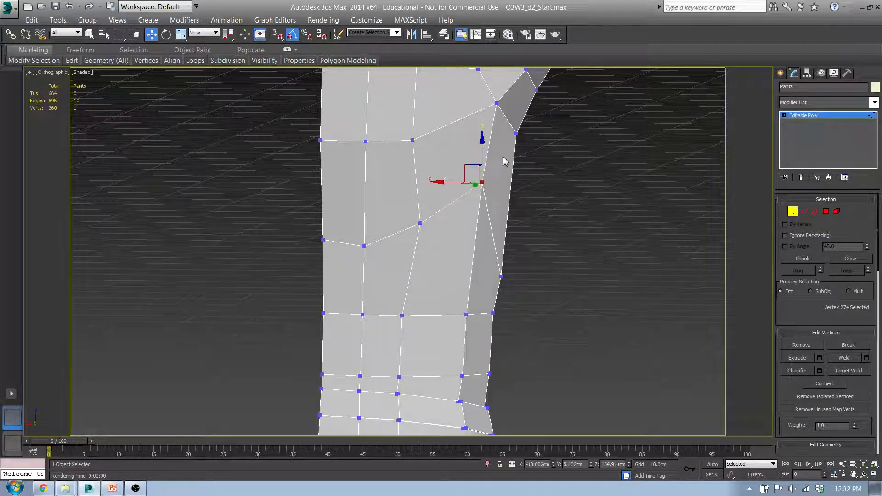
# Move the back vertex below the armpit down and outward, shifting it forward to smooth the side
pyautogui.click(497, 104)
pyautogui.keyDown('alt'); pyautogui.moveTo(552, 127); pyautogui.dragTo(505, 101, button='middle'); pyautogui.keyUp('alt')
pyautogui.moveTo(487, 87); pyautogui.dragTo(493, 101)
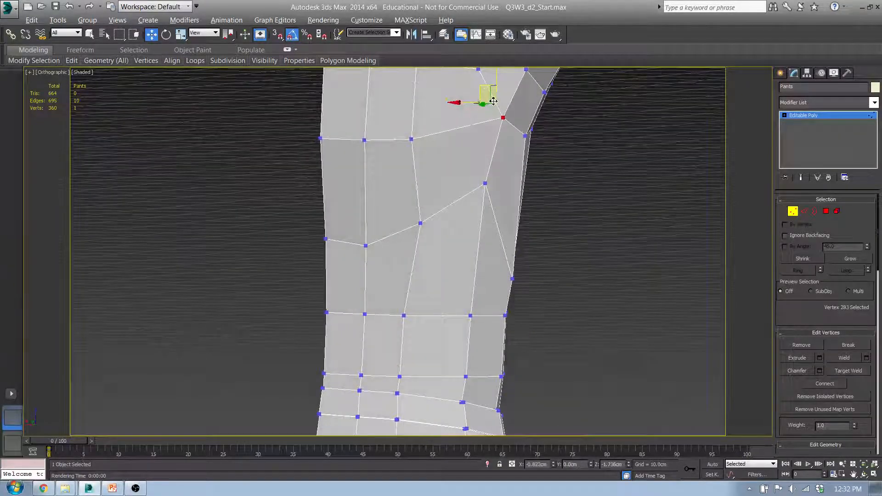
pyautogui.keyDown('alt'); pyautogui.moveTo(493, 102); pyautogui.dragTo(472, 122, button='middle'); pyautogui.keyUp('alt')
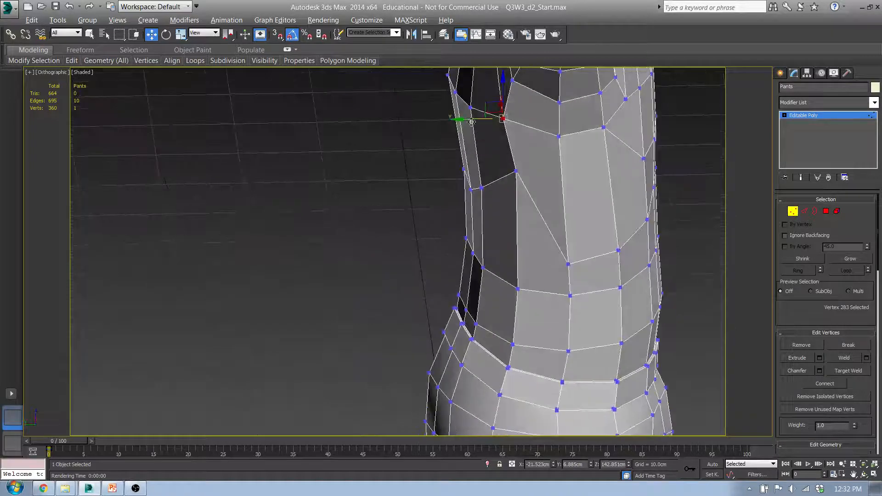
pyautogui.moveTo(464, 121); pyautogui.dragTo(456, 118)
pyautogui.keyDown('alt'); pyautogui.moveTo(500, 138); pyautogui.dragTo(452, 136, button='middle'); pyautogui.keyUp('alt')
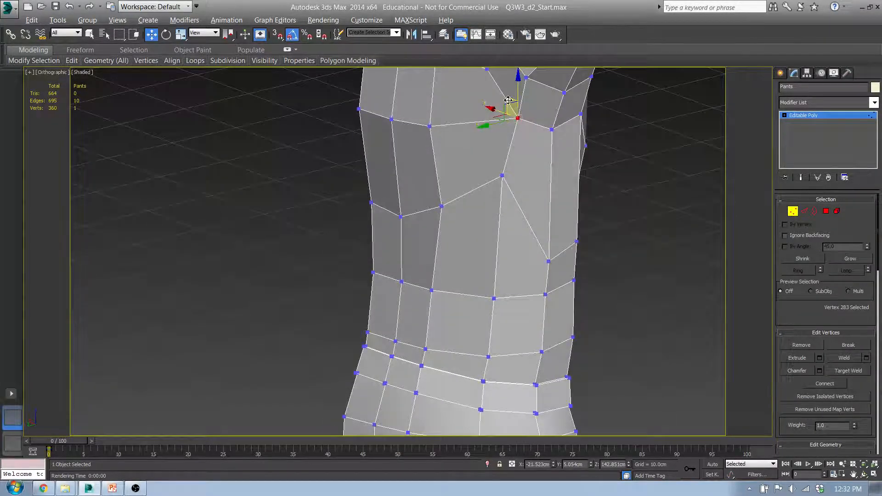
pyautogui.moveTo(510, 109); pyautogui.dragTo(531, 106)
pyautogui.keyDown('alt'); pyautogui.moveTo(531, 106); pyautogui.dragTo(528, 142, button='middle'); pyautogui.keyUp('alt')
# Move the rear armhole vertex above the armpit outward and slightly down
pyautogui.click(536, 80)
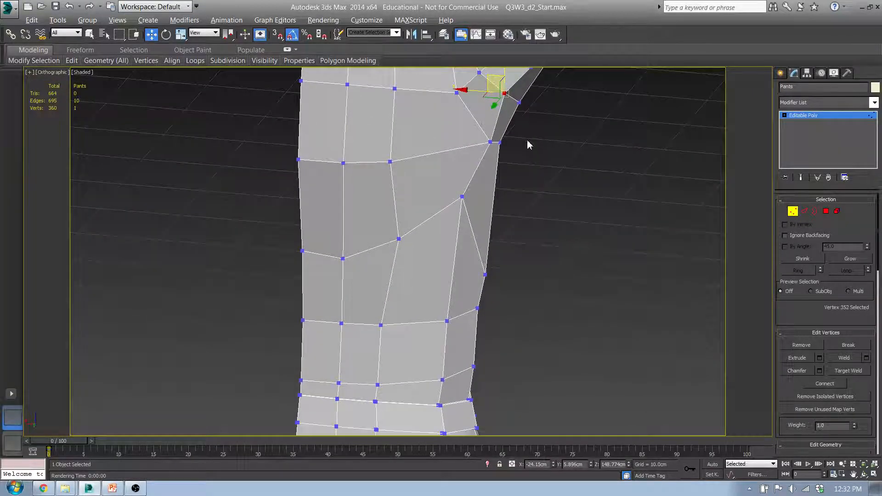
pyautogui.moveTo(495, 76); pyautogui.dragTo(503, 84)
pyautogui.keyDown('alt'); pyautogui.moveTo(542, 181); pyautogui.dragTo(508, 173, button='middle'); pyautogui.keyUp('alt')
# Select the two side vertices on the torso above the waist and move them up in the front view
pyautogui.press('f')
pyautogui.scroll(4, 412, 208)
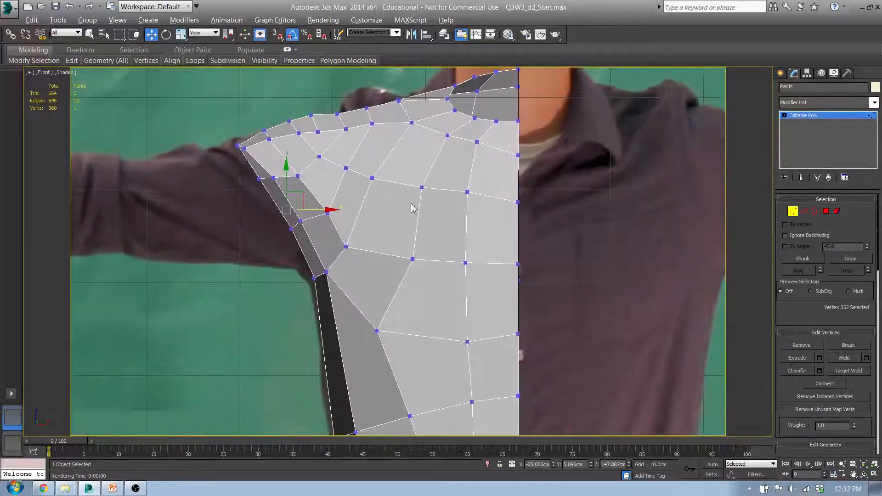
pyautogui.moveTo(411, 206); pyautogui.dragTo(337, 193, button='middle')
pyautogui.scroll(2, 330, 207)
pyautogui.scroll(-2, 332, 209)
pyautogui.moveTo(381, 303); pyautogui.dragTo(381, 211, button='middle')
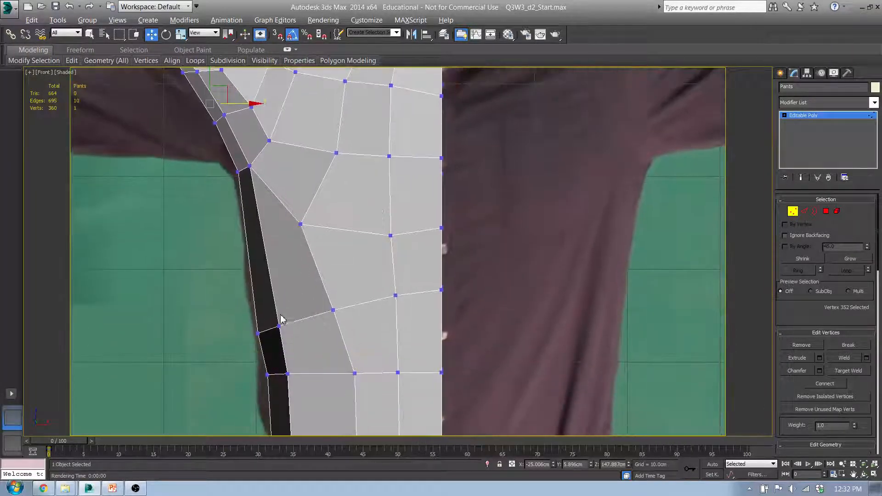
pyautogui.moveTo(282, 320); pyautogui.dragTo(300, 264, button='middle')
pyautogui.moveTo(258, 282); pyautogui.dragTo(303, 247)
pyautogui.scroll(-5, 311, 170)
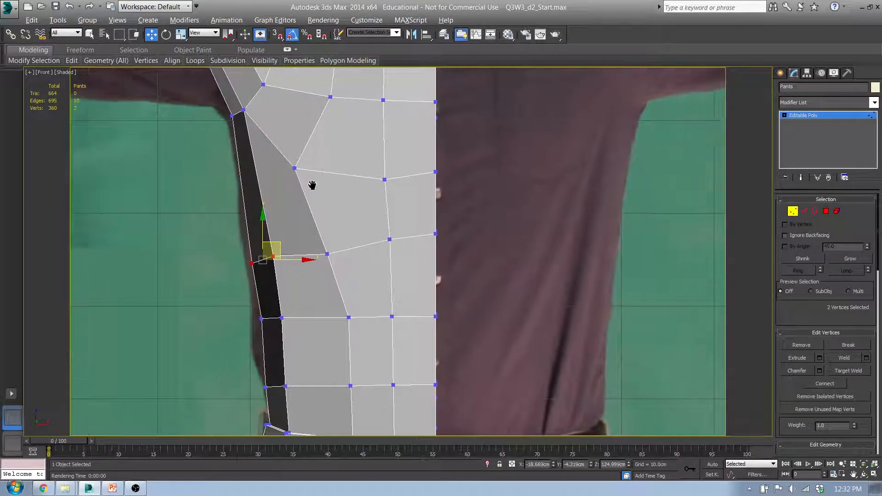
pyautogui.scroll(1, 432, 160)
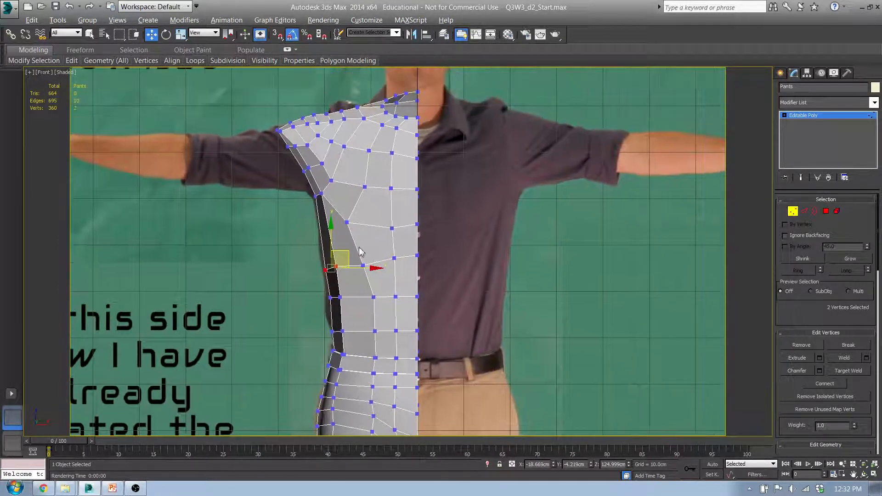
# Lower the two armpit vertices slightly in the front view and move the front one slightly inward
pyautogui.scroll(3, 297, 166)
pyautogui.moveTo(328, 173); pyautogui.dragTo(329, 175)
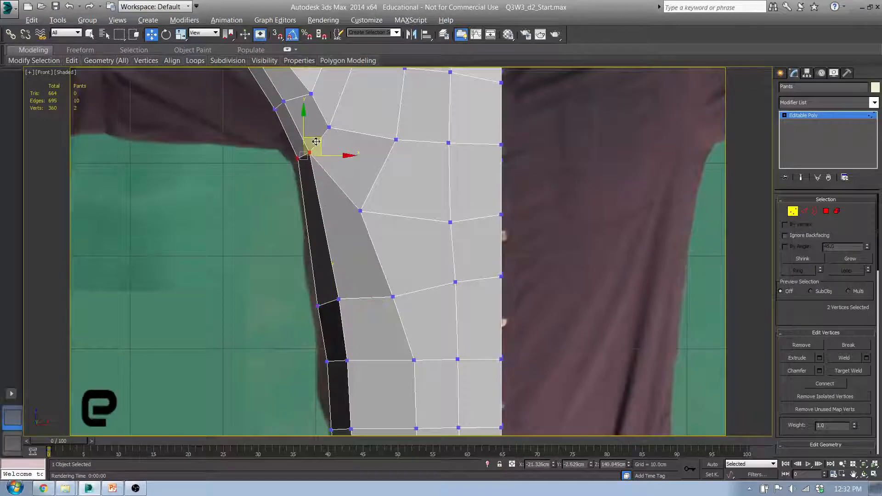
pyautogui.moveTo(317, 141); pyautogui.dragTo(316, 153)
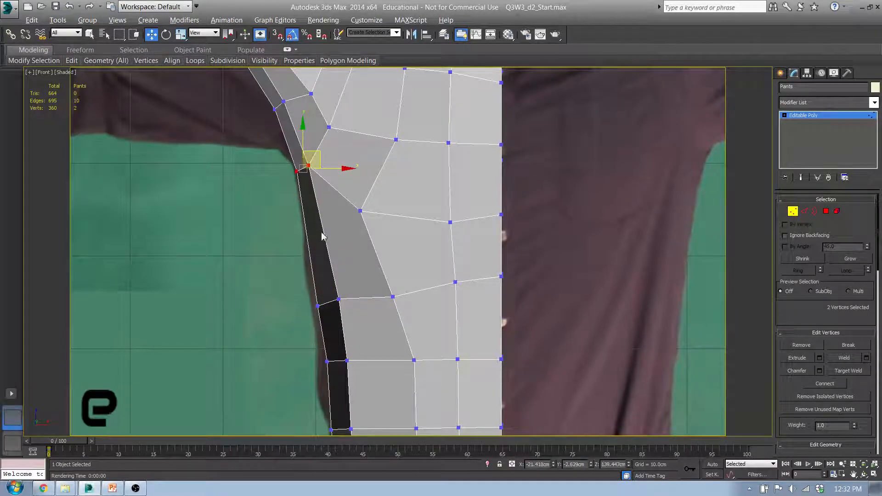
pyautogui.click(361, 189)
pyautogui.moveTo(306, 160); pyautogui.dragTo(330, 158)
# Move the side vertex below the armpit straight down to even out the edge row around the torso side
pyautogui.scroll(-2, 301, 193)
pyautogui.moveTo(301, 193)
pyautogui.mouseDown(button='middle')
pyautogui.moveTo(304, 280)
pyautogui.moveTo(312, 208)
pyautogui.moveTo(340, 193)
pyautogui.moveTo(374, 191)
pyautogui.mouseUp(button='middle')
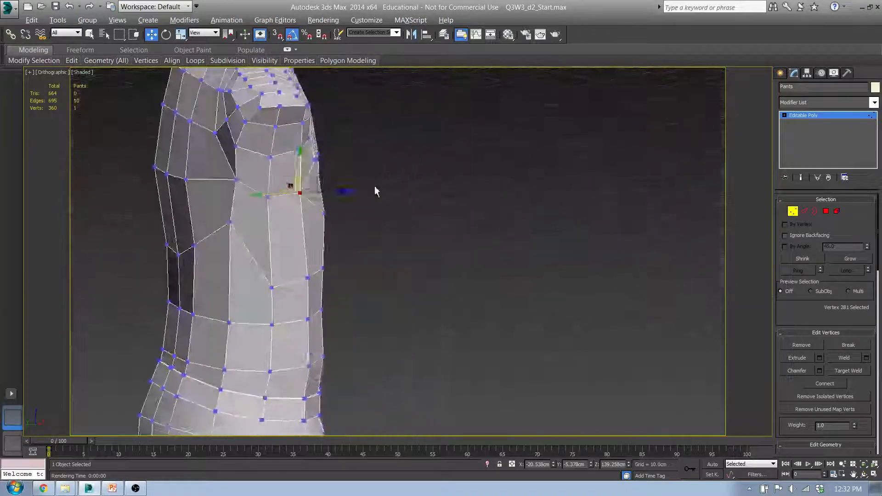
pyautogui.click(230, 224)
pyautogui.moveTo(233, 193); pyautogui.dragTo(232, 210)
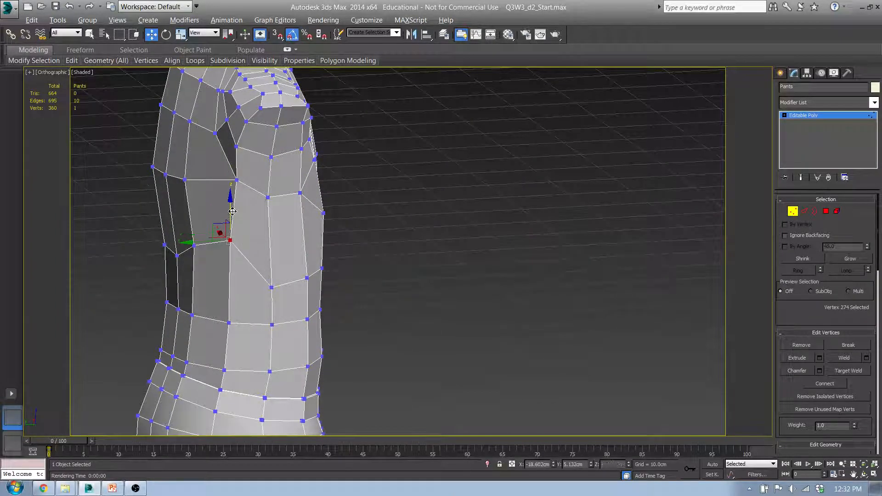
# Raise the two side vertices midway between armpit and waist in the front view, setting the outer one higher
pyautogui.keyDown('alt'); pyautogui.moveTo(233, 211); pyautogui.dragTo(278, 297, button='middle'); pyautogui.keyUp('alt')
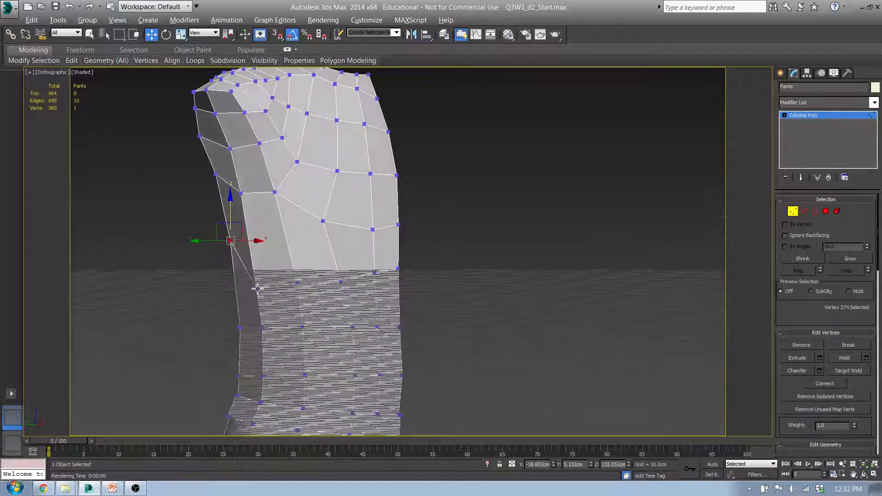
pyautogui.click(256, 288)
pyautogui.keyDown('ctrl'); pyautogui.click(297, 285); pyautogui.keyUp('ctrl')
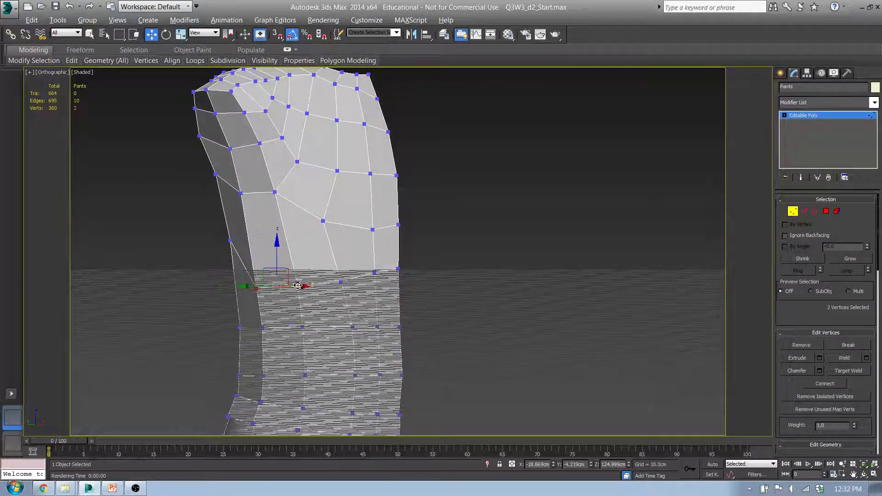
pyautogui.press('f')
pyautogui.scroll(5, 375, 98)
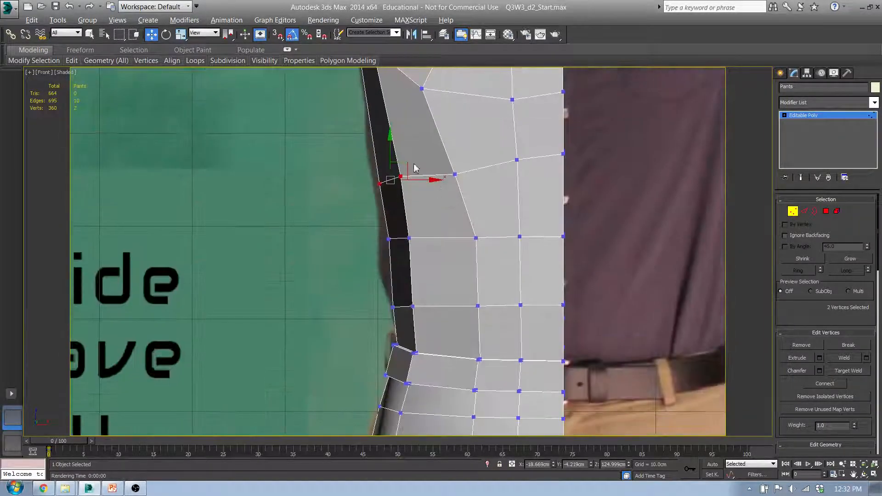
pyautogui.moveTo(408, 165); pyautogui.dragTo(387, 126)
pyautogui.click(378, 166)
# Move the side vertices of the edge row below up and outward to follow the shirt outline
pyautogui.moveTo(377, 212); pyautogui.dragTo(429, 257)
pyautogui.moveTo(415, 223); pyautogui.dragTo(409, 215)
pyautogui.moveTo(422, 320); pyautogui.dragTo(420, 290)
pyautogui.moveTo(375, 219); pyautogui.dragTo(411, 248)
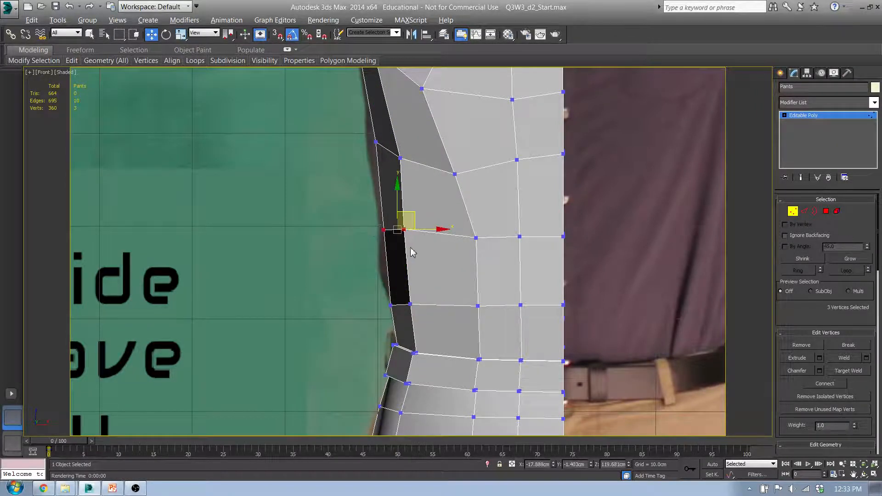
# Select the three front vertices of the second edge row above the belt and move them slightly forward in the left view
pyautogui.keyDown('alt'); pyautogui.moveTo(349, 264); pyautogui.dragTo(388, 249, button='middle'); pyautogui.keyUp('alt')
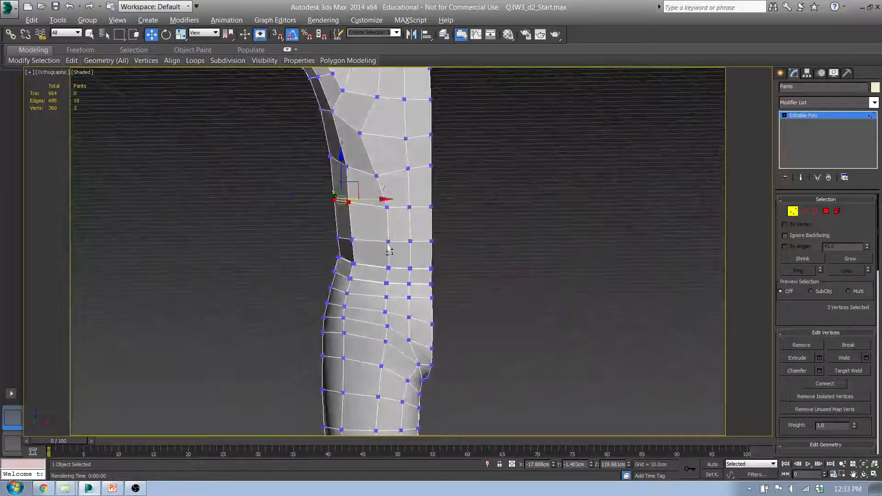
pyautogui.click(376, 179)
pyautogui.keyDown('alt'); pyautogui.moveTo(376, 178); pyautogui.dragTo(469, 211, button='middle'); pyautogui.keyUp('alt')
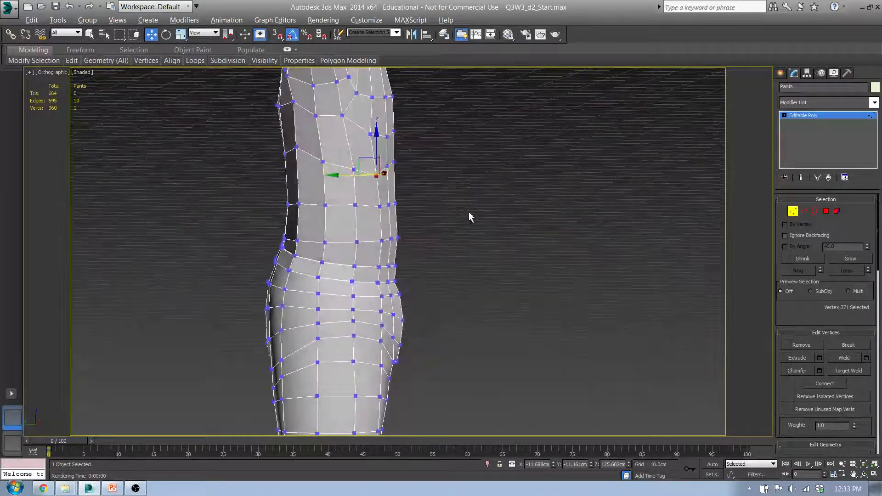
pyautogui.press('l')
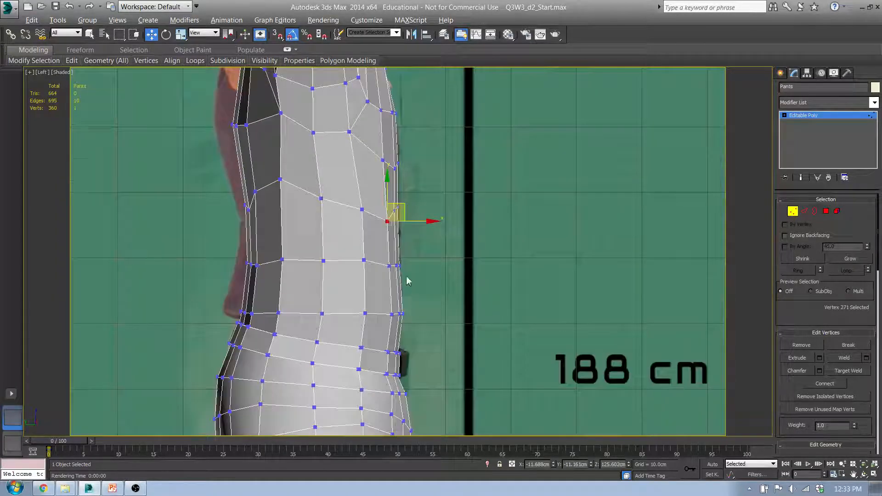
pyautogui.scroll(2, 394, 267)
pyautogui.moveTo(406, 277); pyautogui.dragTo(374, 238)
pyautogui.scroll(2, 410, 268)
pyautogui.moveTo(415, 260); pyautogui.dragTo(417, 261)
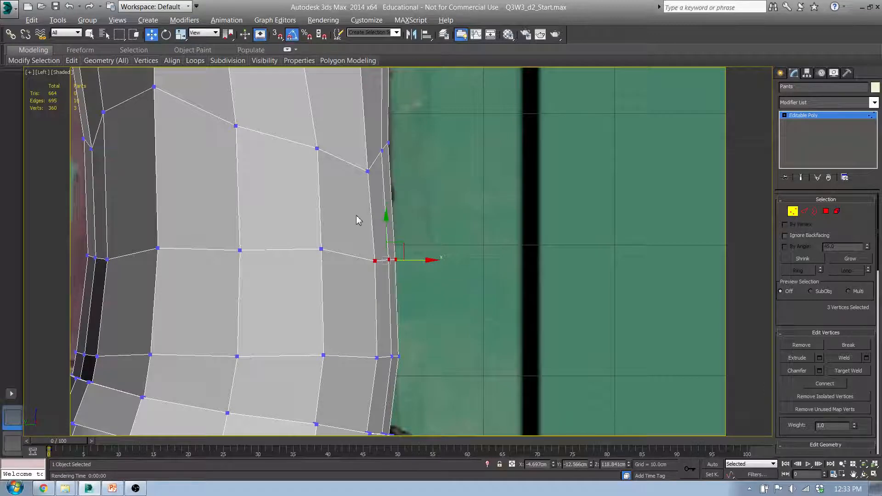
# Select the outer belly vertices of the two edge rows above the belt and move them outward
pyautogui.keyDown('alt'); pyautogui.moveTo(404, 275); pyautogui.dragTo(337, 275, button='middle'); pyautogui.keyUp('alt')
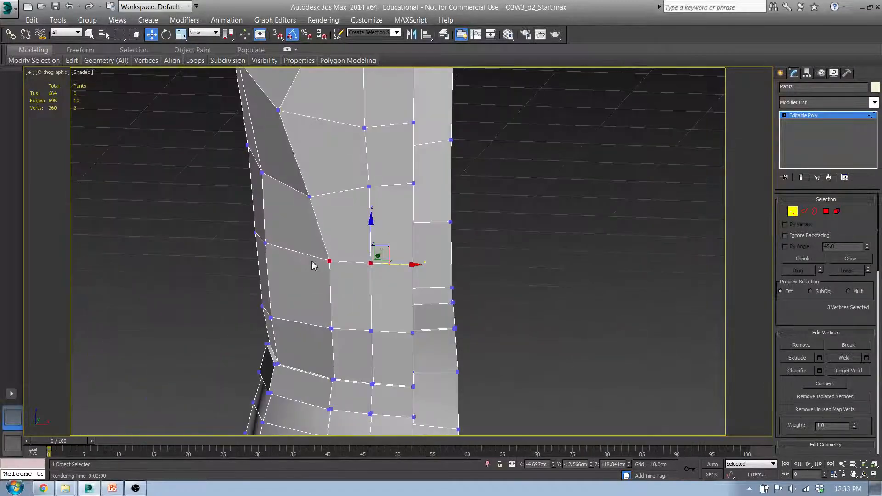
pyautogui.click(330, 261)
pyautogui.keyDown('ctrl'); pyautogui.click(331, 329); pyautogui.keyUp('ctrl')
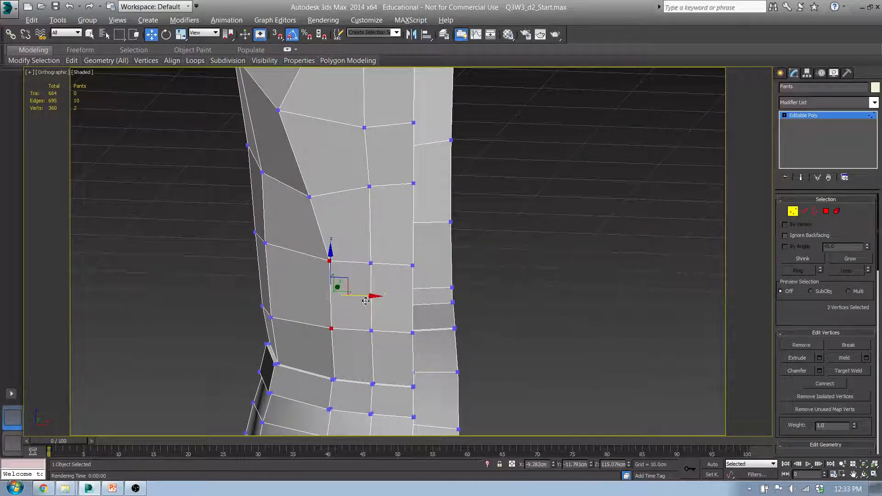
pyautogui.moveTo(363, 297); pyautogui.dragTo(355, 296)
# Select the three vertices of the chest edge row nearest the centre line and lower them in the front view
pyautogui.keyDown('alt'); pyautogui.moveTo(355, 295); pyautogui.dragTo(376, 304, button='middle'); pyautogui.keyUp('alt')
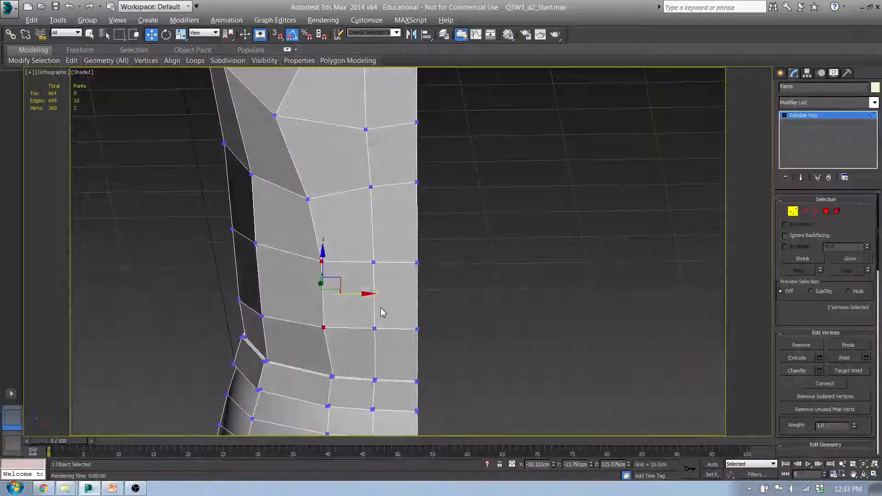
pyautogui.press('f')
pyautogui.scroll(3, 367, 193)
pyautogui.keyDown('alt'); pyautogui.moveTo(387, 222); pyautogui.dragTo(406, 209, button='middle'); pyautogui.keyUp('alt')
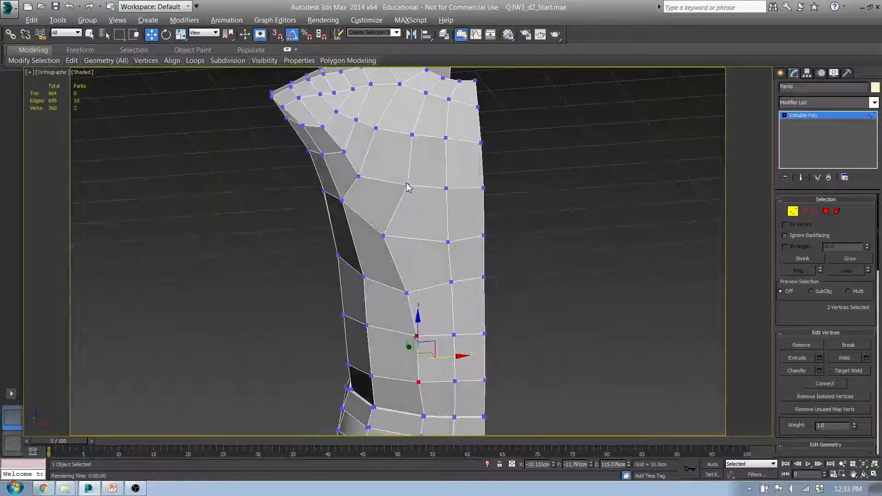
pyautogui.click(407, 186)
pyautogui.keyDown('ctrl'); pyautogui.click(446, 188); pyautogui.keyUp('ctrl')
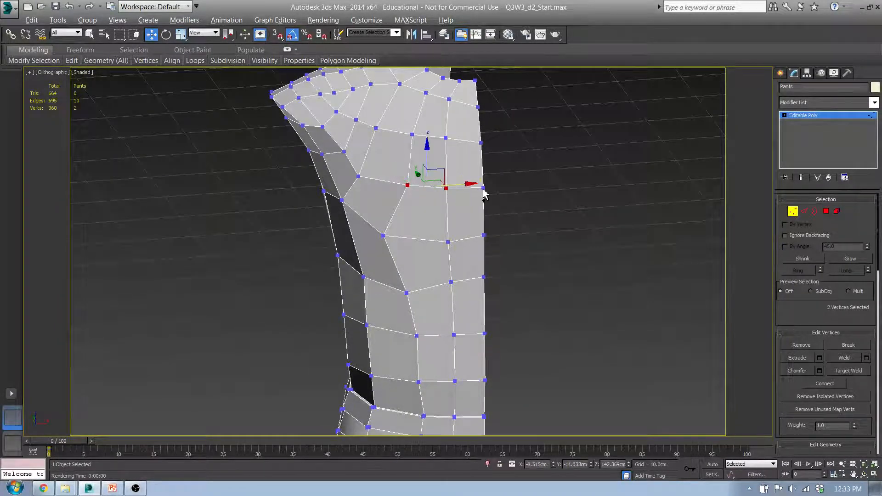
pyautogui.keyDown('ctrl'); pyautogui.click(484, 189); pyautogui.keyUp('ctrl')
pyautogui.press('f')
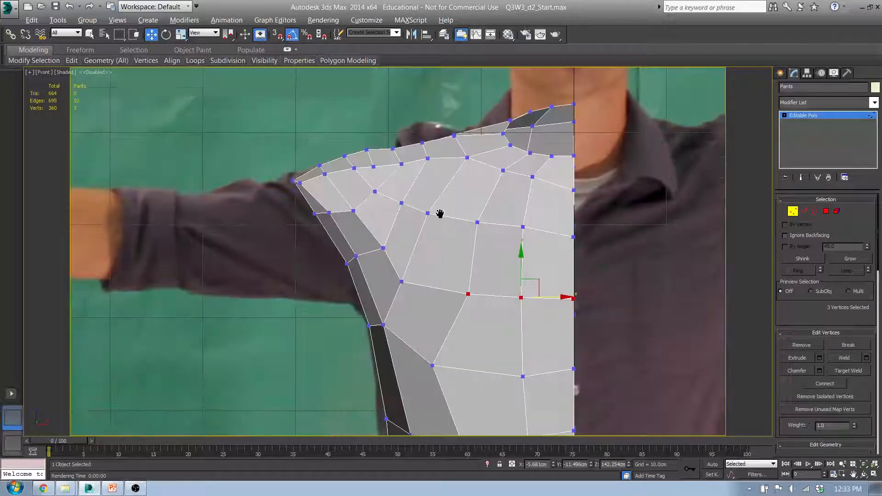
pyautogui.moveTo(474, 228); pyautogui.dragTo(474, 251)
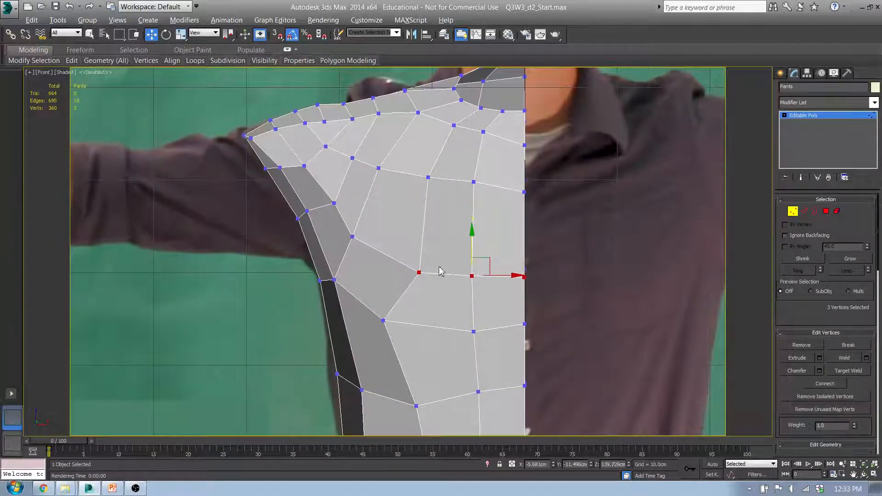
# Move the outer vertex of that chest row toward the armpit and lower the middle vertex slightly
pyautogui.click(421, 273)
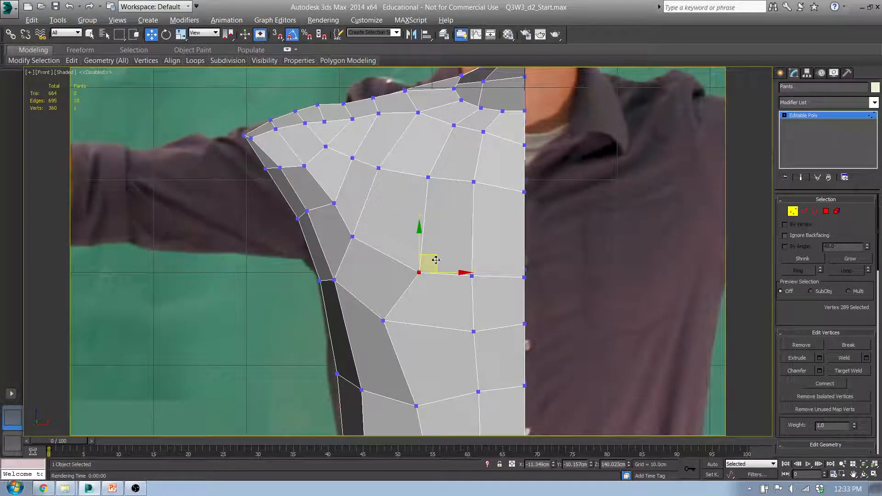
pyautogui.moveTo(431, 259); pyautogui.dragTo(406, 261)
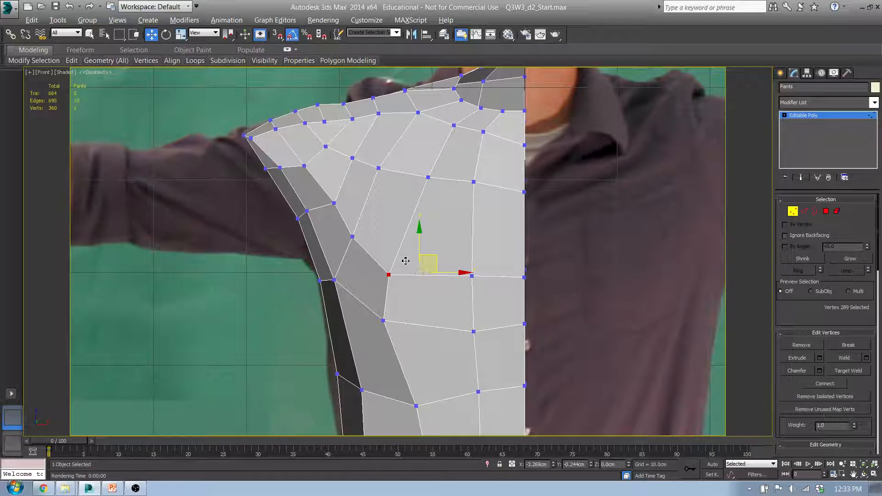
pyautogui.click(472, 278)
pyautogui.moveTo(473, 254); pyautogui.dragTo(473, 261)
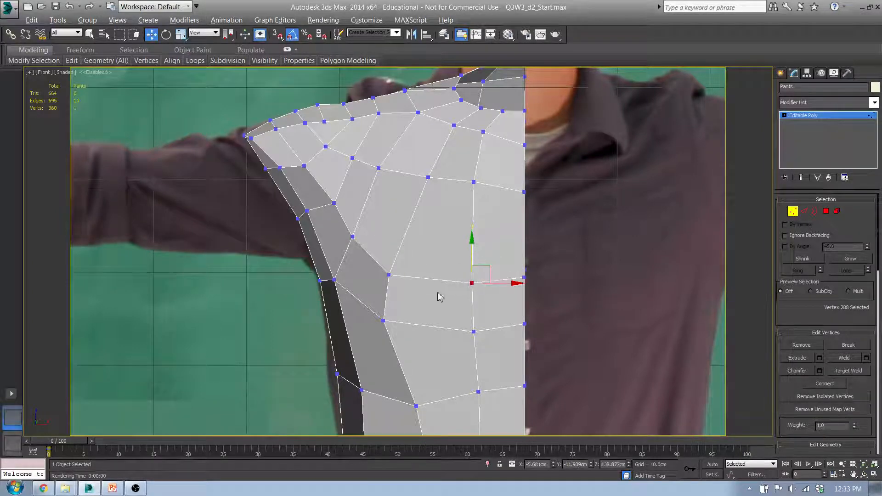
# Raise the back vertex next to the centre line in the uneven mid-back edge row
pyautogui.moveTo(395, 297); pyautogui.dragTo(343, 273, button='middle')
pyautogui.scroll(-4, 343, 273)
pyautogui.keyDown('alt'); pyautogui.moveTo(371, 328); pyautogui.dragTo(511, 324, button='middle'); pyautogui.keyUp('alt')
pyautogui.click(327, 326)
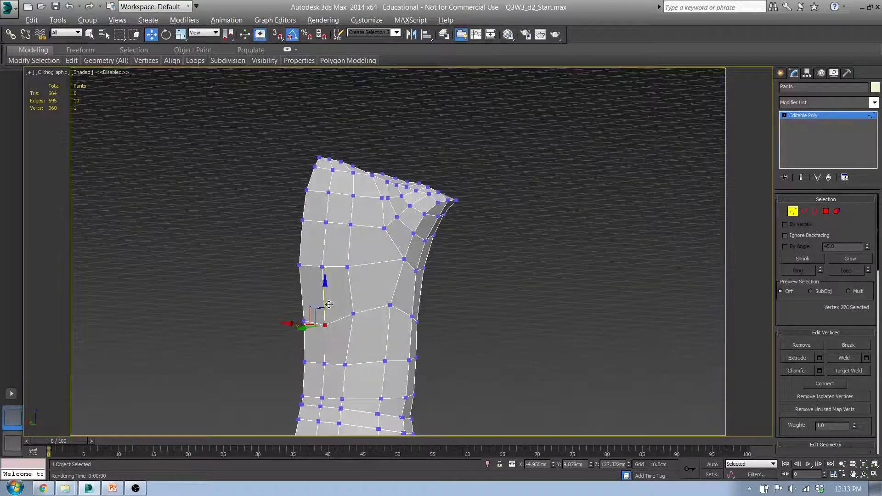
pyautogui.moveTo(357, 299)
pyautogui.keyDown('alt'); pyautogui.mouseDown(button='middle')
pyautogui.moveTo(411, 310)
pyautogui.moveTo(368, 307)
pyautogui.mouseUp(button='middle'); pyautogui.keyUp('alt')
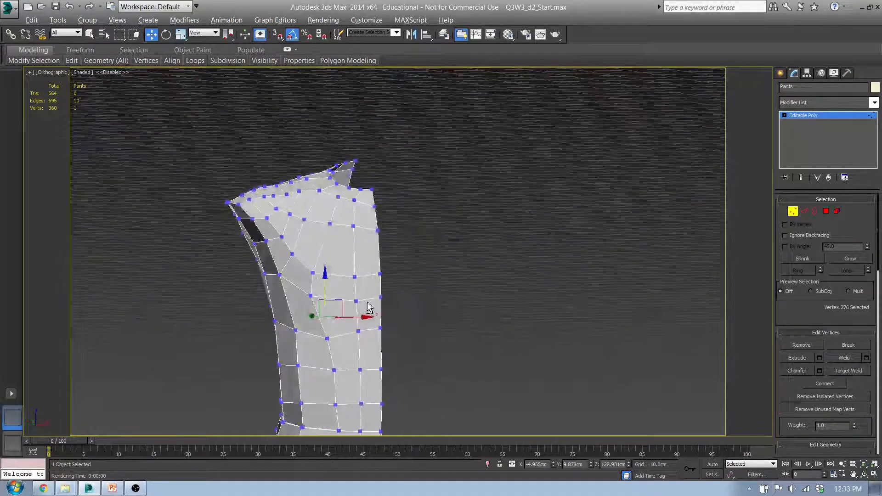
# Select the three chest vertices bordering the front of the armhole and move them slightly down and outward in the front view
pyautogui.press('f')
pyautogui.scroll(3, 360, 260)
pyautogui.scroll(-3, 373, 221)
pyautogui.scroll(3, 357, 192)
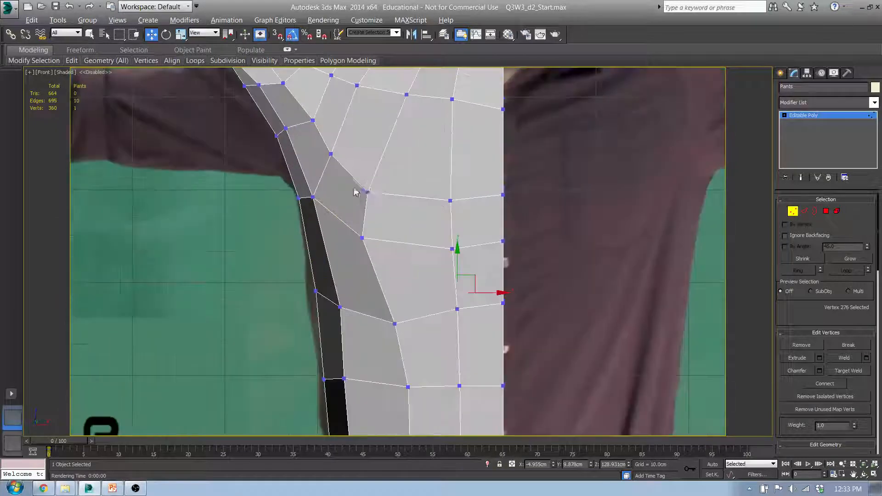
pyautogui.click(331, 155)
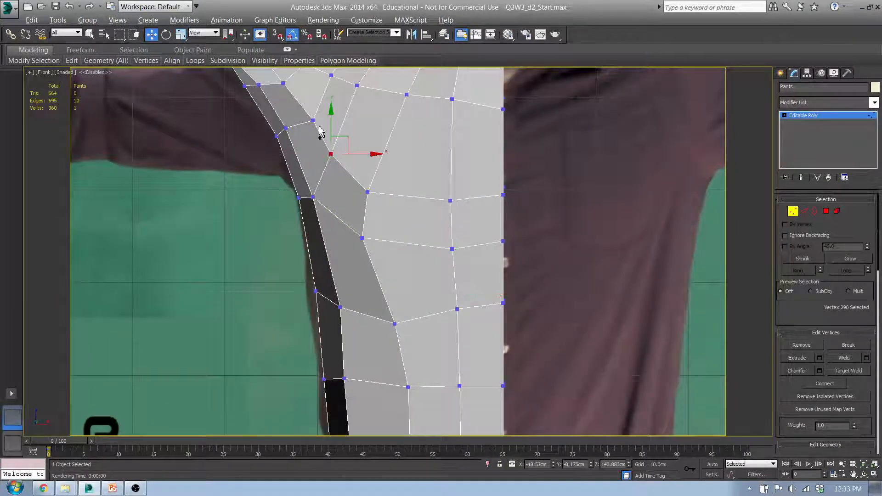
pyautogui.keyDown('ctrl'); pyautogui.click(314, 121); pyautogui.keyUp('ctrl')
pyautogui.keyDown('ctrl'); pyautogui.click(368, 192); pyautogui.keyUp('ctrl')
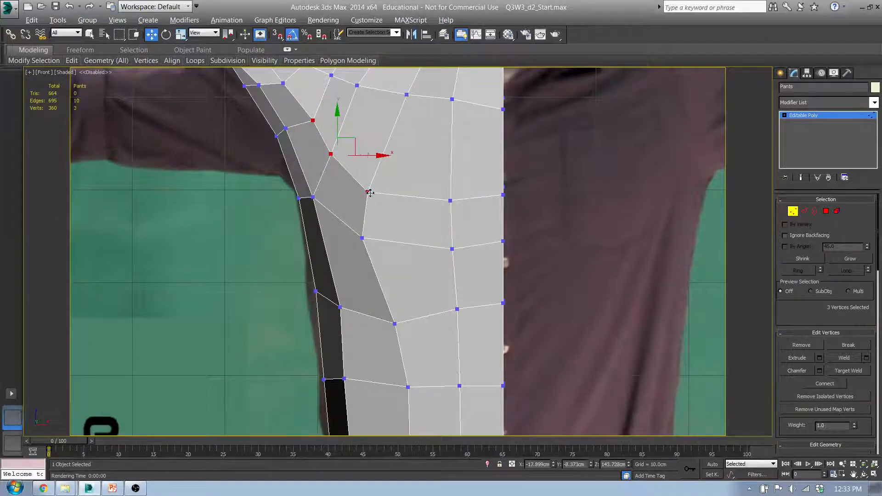
pyautogui.moveTo(355, 143); pyautogui.dragTo(352, 148)
# Lower the chest-row vertex beside the centre line, and move the row's four front vertices slightly forward in the left view
pyautogui.click(450, 201)
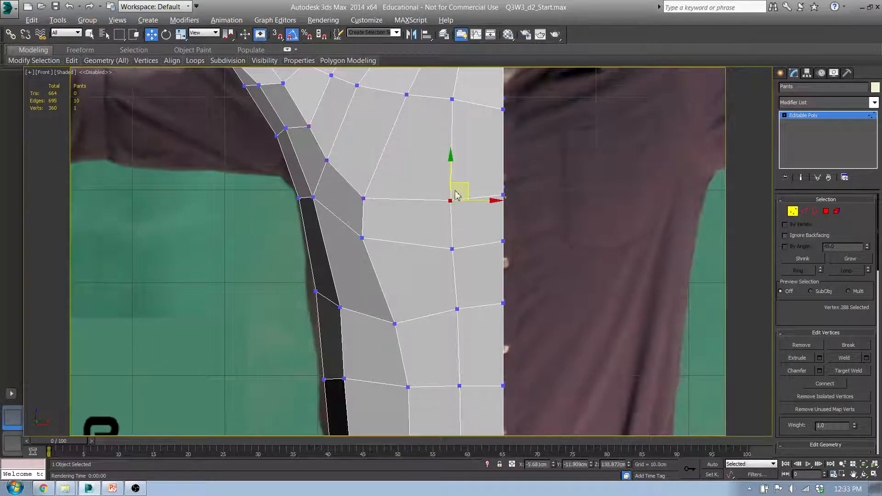
pyautogui.moveTo(452, 173); pyautogui.dragTo(452, 183)
pyautogui.press('l')
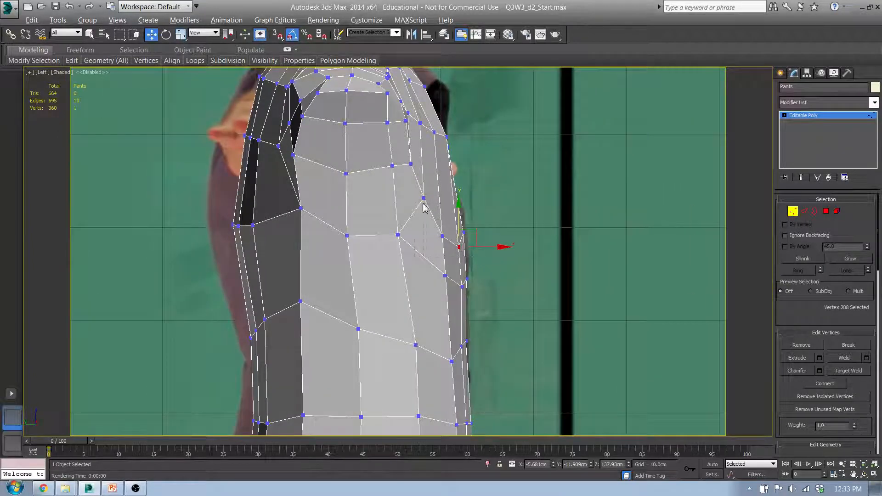
pyautogui.moveTo(424, 208); pyautogui.dragTo(423, 199)
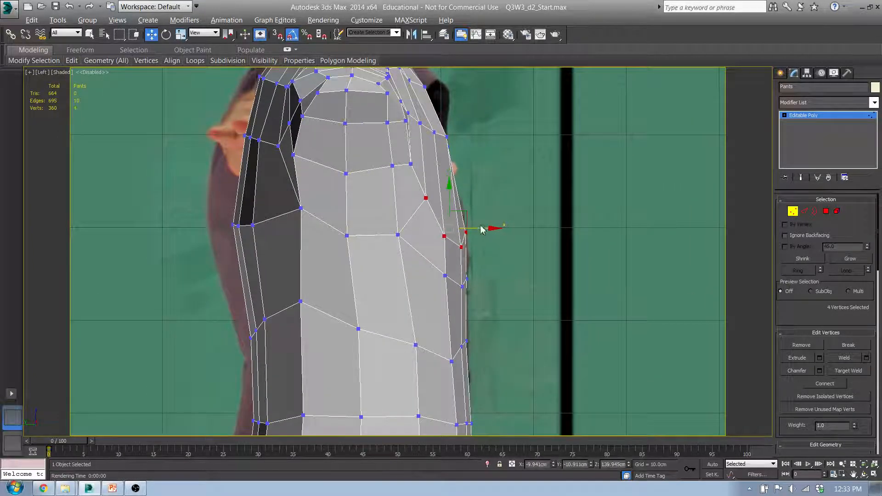
# Select the centre-line vertex of the upper chest row and raise it slightly to level it with its neighbour
pyautogui.moveTo(442, 133); pyautogui.dragTo(444, 203, button='middle')
pyautogui.click(444, 203)
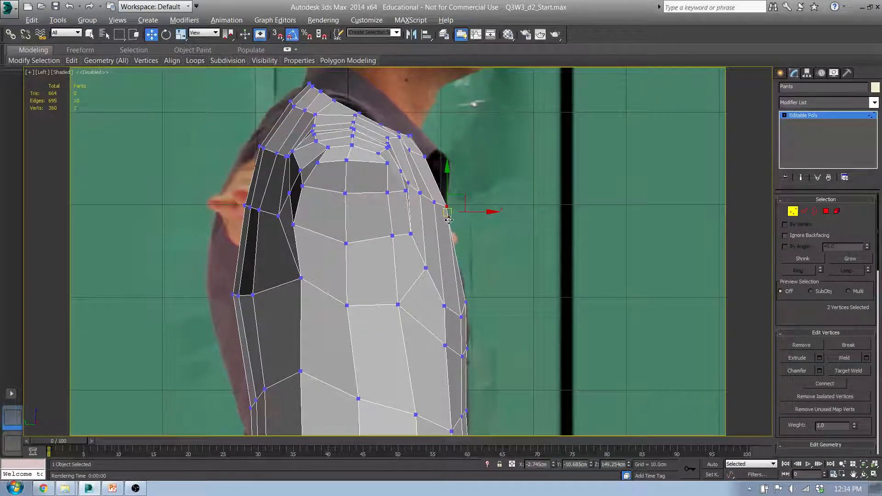
pyautogui.click(449, 218)
pyautogui.moveTo(467, 220); pyautogui.dragTo(464, 215)
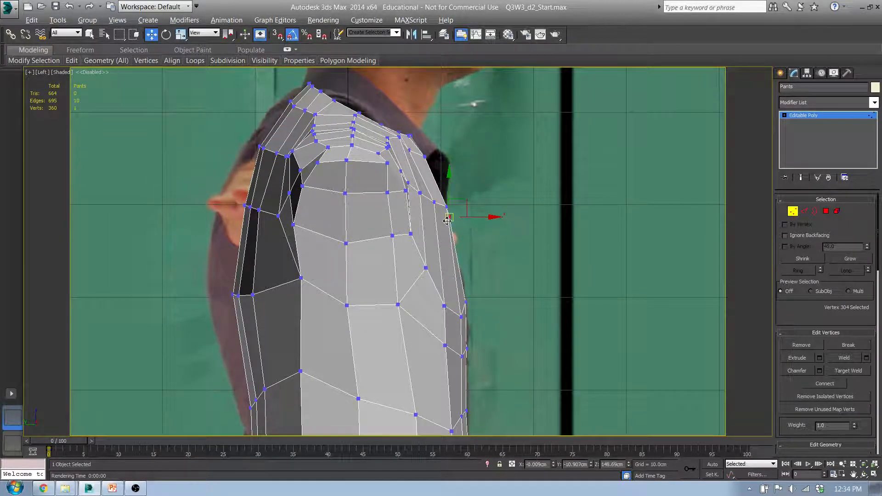
pyautogui.scroll(2, 463, 212)
pyautogui.keyDown('alt'); pyautogui.moveTo(451, 195); pyautogui.dragTo(471, 203, button='middle'); pyautogui.keyUp('alt')
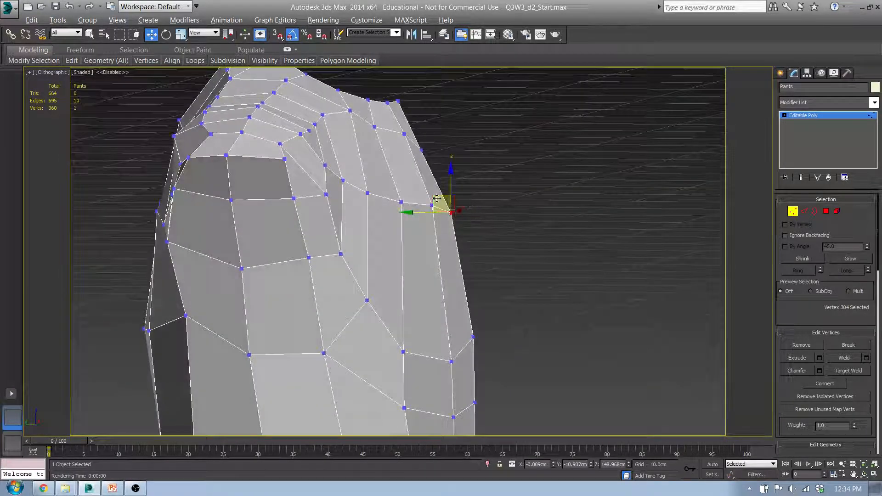
pyautogui.moveTo(439, 198); pyautogui.dragTo(437, 191)
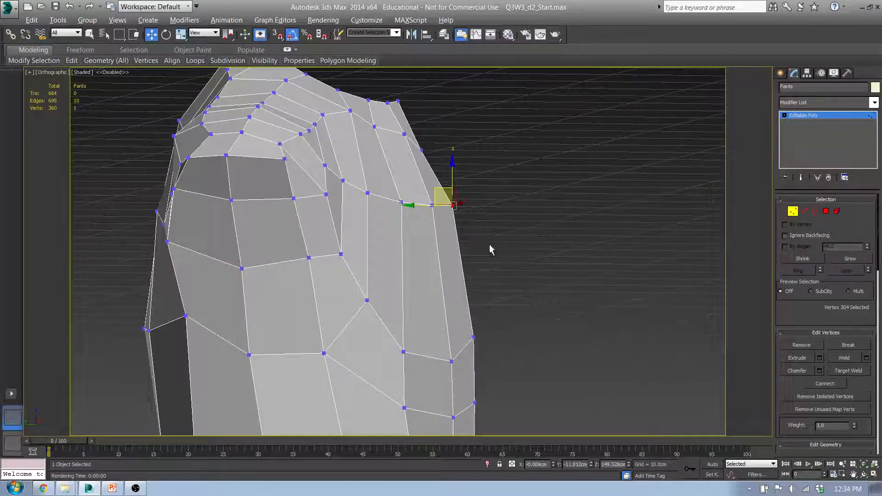
pyautogui.keyDown('alt'); pyautogui.moveTo(490, 246); pyautogui.dragTo(478, 347, button='middle'); pyautogui.keyUp('alt')
pyautogui.press('f')
pyautogui.scroll(-3, 471, 216)
pyautogui.scroll(3, 470, 224)
pyautogui.scroll(-2, 477, 336)
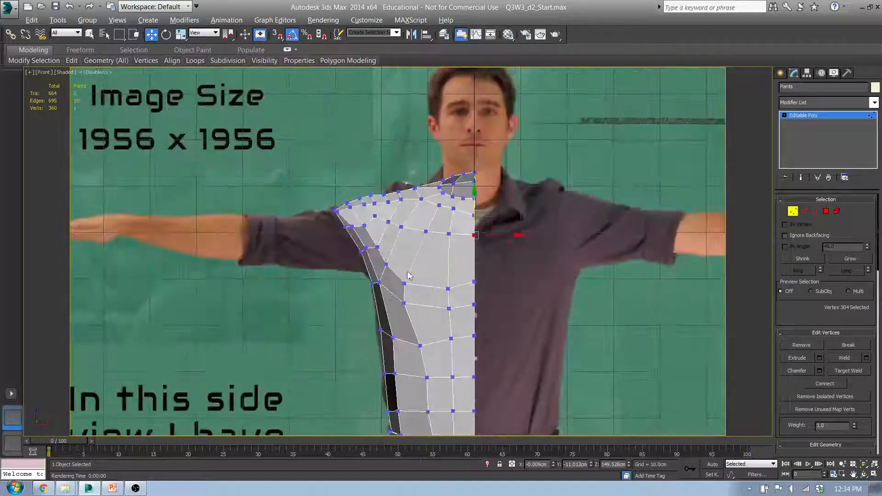
# Move the upper-back vertex near the armhole slightly back and up, and shift the vertex below it slightly backward
pyautogui.scroll(4, 367, 260)
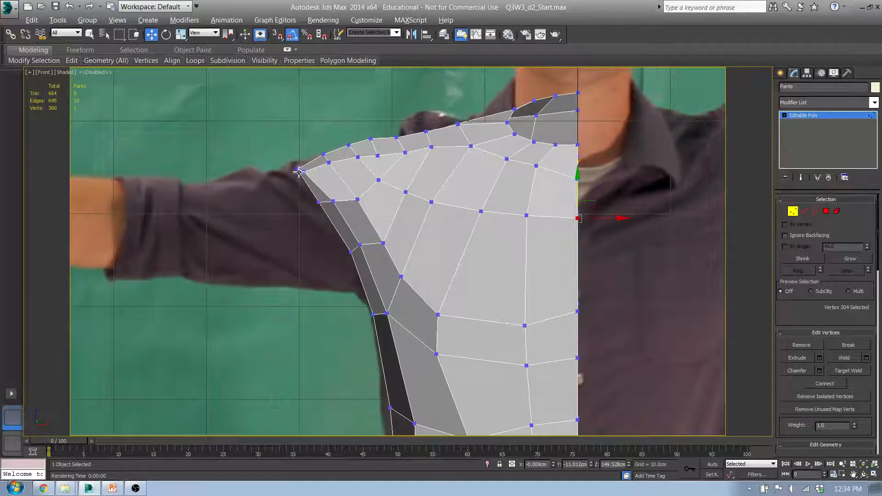
pyautogui.moveTo(351, 217); pyautogui.dragTo(325, 145, button='middle')
pyautogui.keyDown('alt'); pyautogui.moveTo(325, 145); pyautogui.dragTo(414, 190, button='middle'); pyautogui.keyUp('alt')
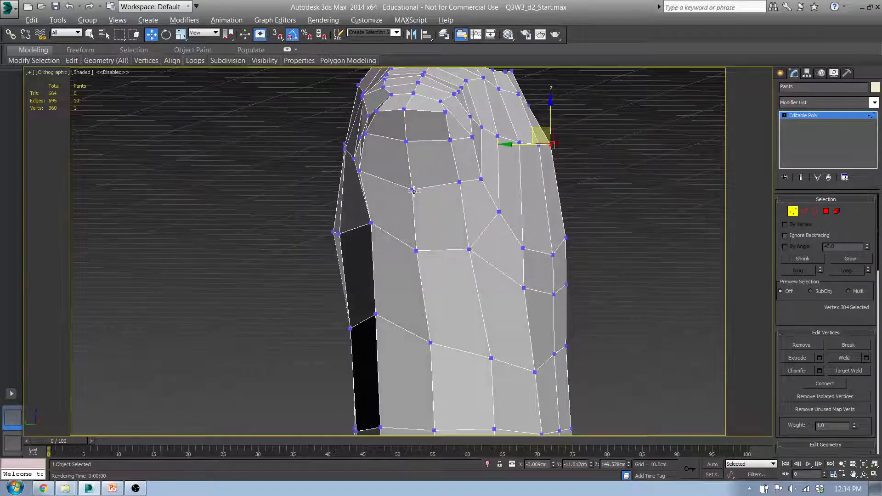
pyautogui.keyDown('alt'); pyautogui.moveTo(378, 233); pyautogui.dragTo(468, 233, button='middle'); pyautogui.keyUp('alt')
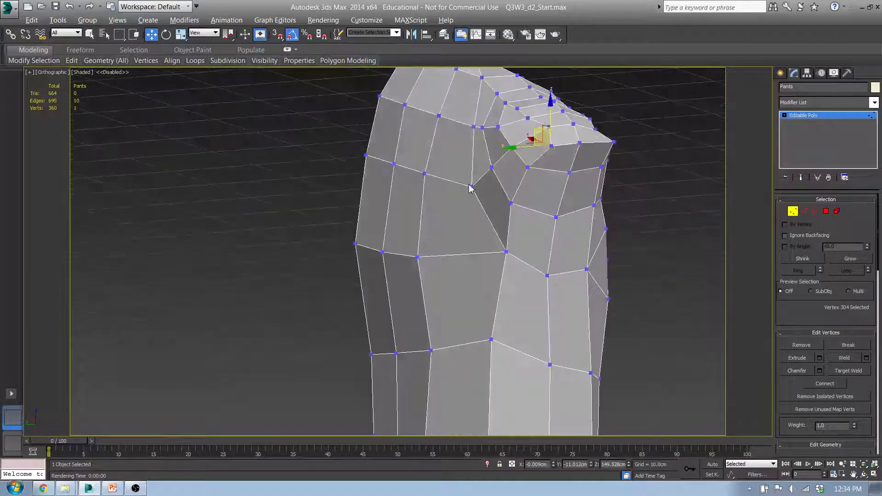
pyautogui.click(472, 187)
pyautogui.keyDown('alt'); pyautogui.moveTo(466, 183); pyautogui.dragTo(466, 179, button='middle'); pyautogui.keyUp('alt')
pyautogui.moveTo(461, 171); pyautogui.dragTo(457, 167)
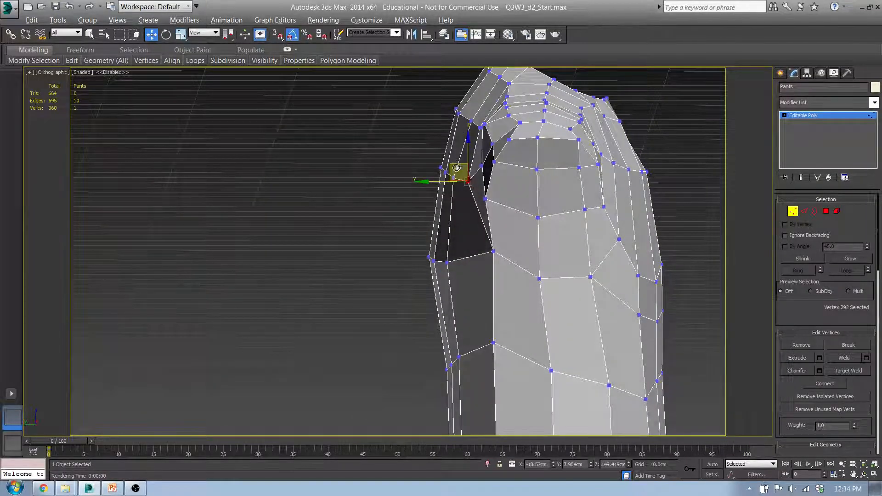
pyautogui.click(494, 252)
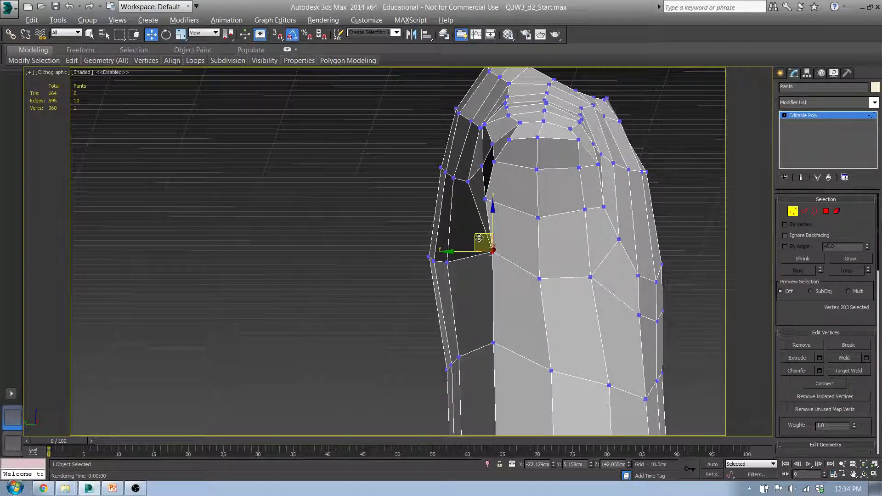
pyautogui.moveTo(479, 237); pyautogui.dragTo(476, 241)
pyautogui.keyDown('alt'); pyautogui.moveTo(476, 240); pyautogui.dragTo(606, 256, button='middle'); pyautogui.keyUp('alt')
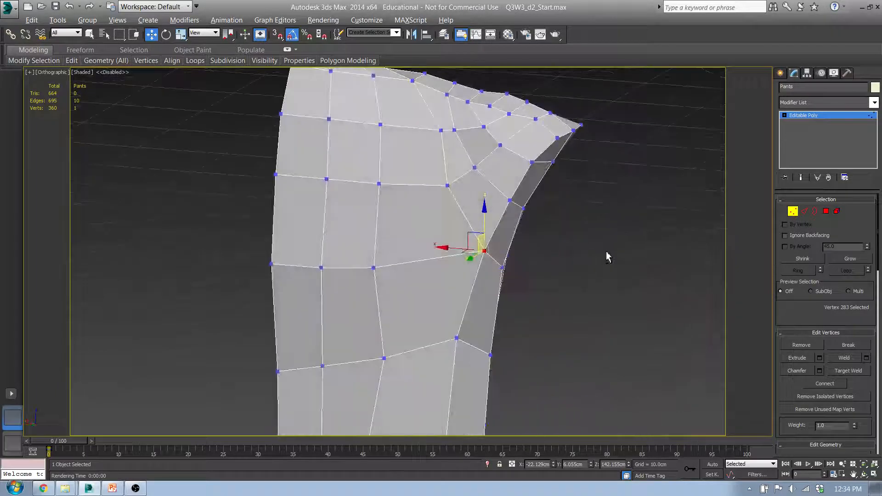
# Move the third-column vertices of the two upper-back rows outward, toward the armhole
pyautogui.click(374, 268)
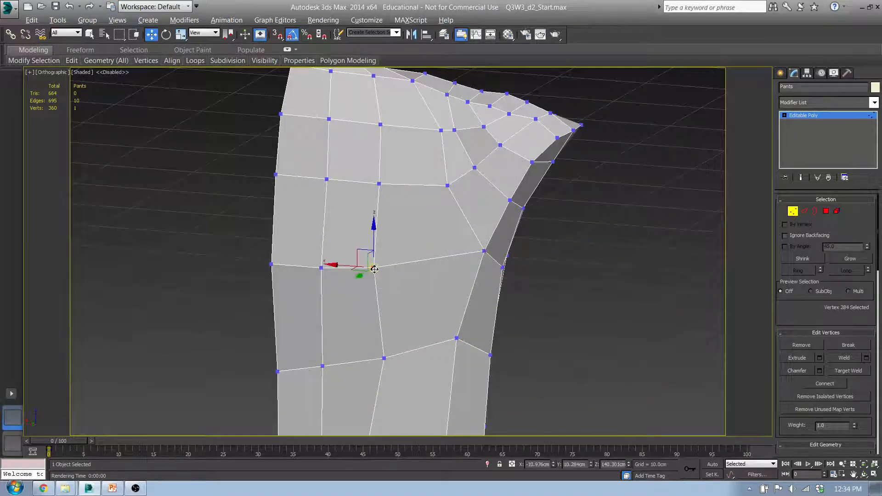
pyautogui.moveTo(351, 267); pyautogui.dragTo(386, 201)
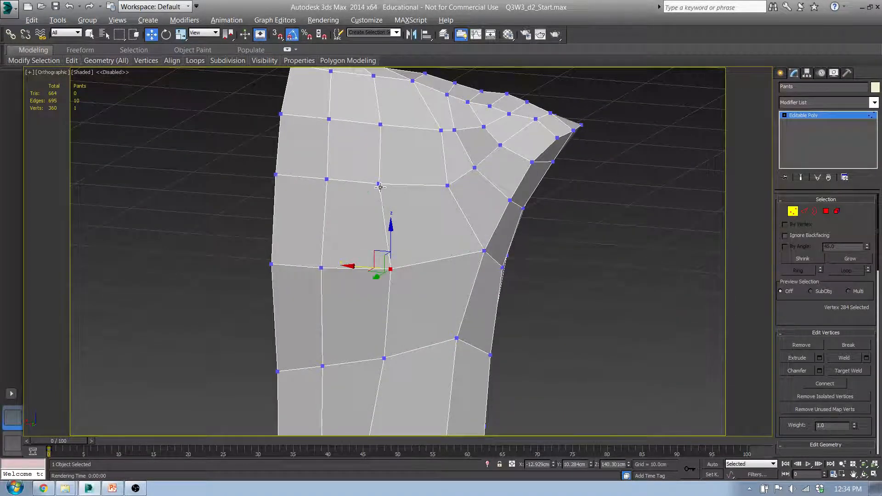
pyautogui.click(379, 184)
pyautogui.moveTo(374, 180)
pyautogui.keyDown('alt'); pyautogui.mouseDown(button='middle')
pyautogui.moveTo(443, 202)
pyautogui.moveTo(377, 255)
pyautogui.mouseUp(button='middle'); pyautogui.keyUp('alt')
# In the left view, move the upper-back row's three vertices nearest the centre line backward, and push the innermost two slightly further
pyautogui.press('l')
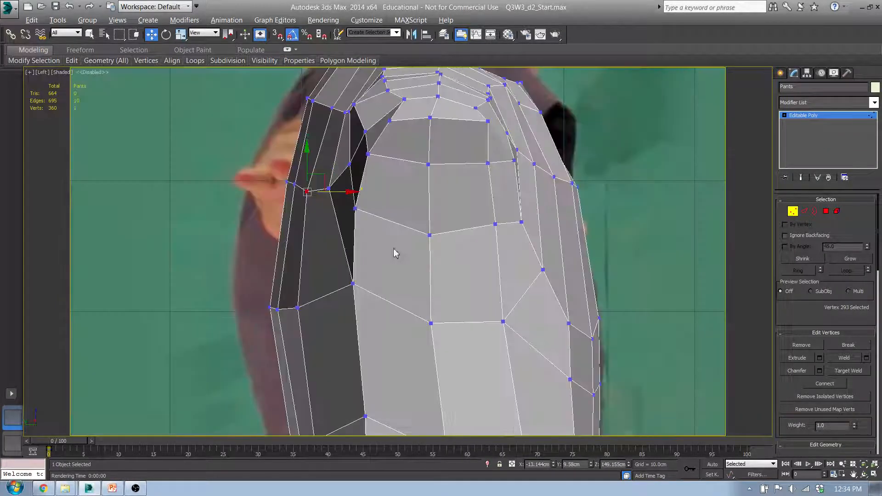
pyautogui.moveTo(352, 276); pyautogui.dragTo(359, 110)
pyautogui.moveTo(356, 161); pyautogui.dragTo(360, 252, button='middle')
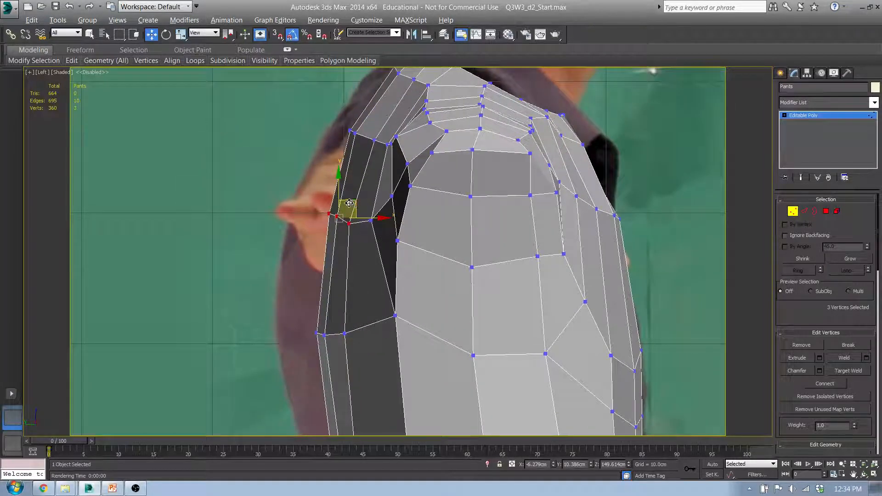
pyautogui.moveTo(349, 203); pyautogui.dragTo(305, 204)
pyautogui.keyDown('alt'); pyautogui.click(338, 223); pyautogui.keyUp('alt')
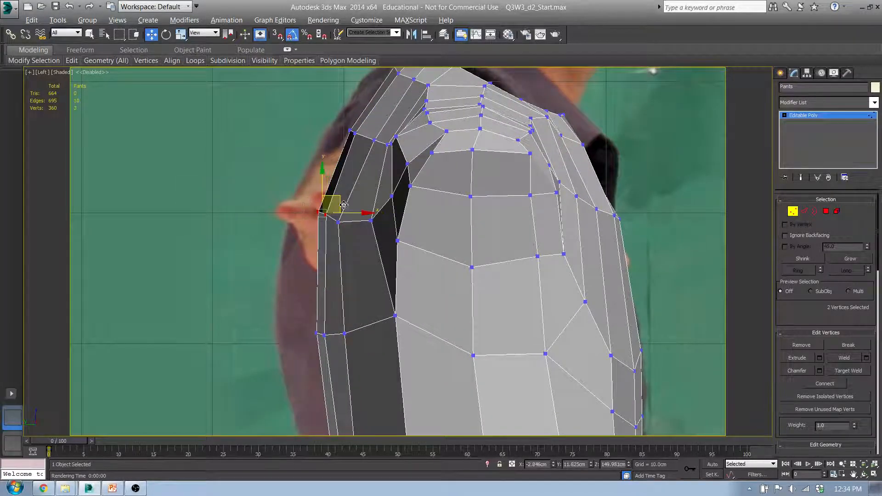
pyautogui.moveTo(354, 122); pyautogui.dragTo(300, 182, button='middle')
pyautogui.scroll(-5, 393, 286)
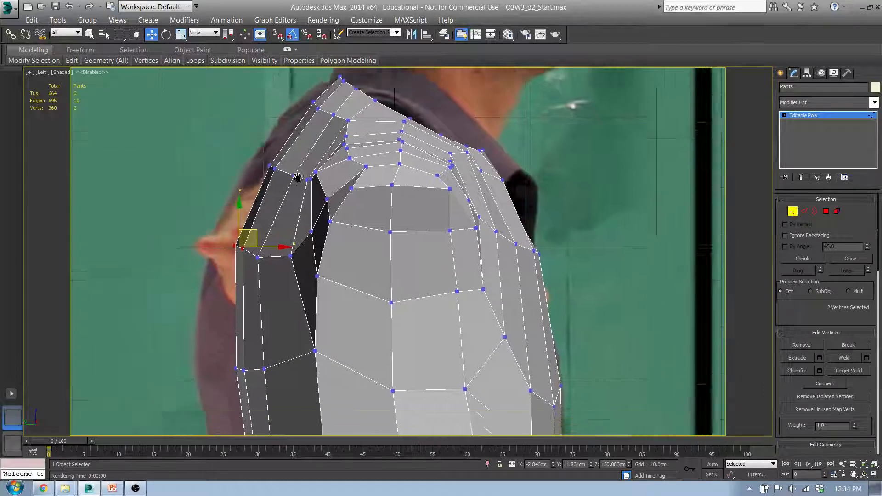
pyautogui.moveTo(393, 285); pyautogui.dragTo(398, 259, button='middle')
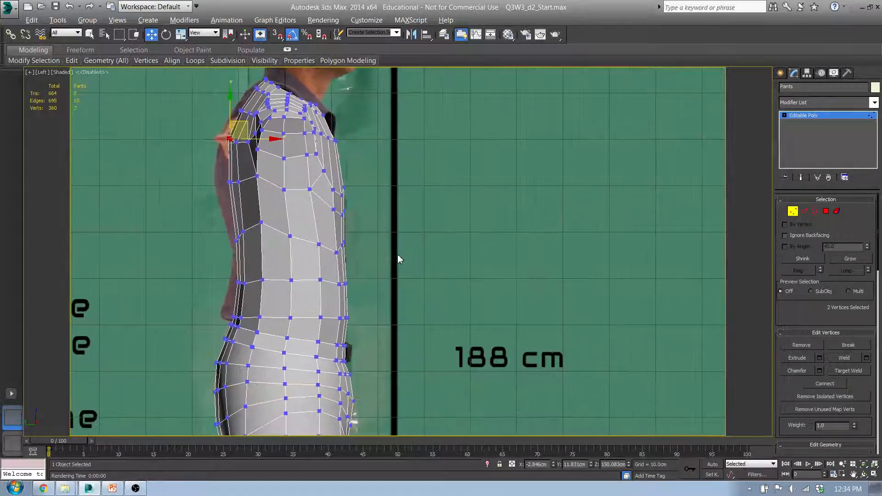
# Select the full polygon loop forming the belt band at the waist and apply Smooth Selected to it
pyautogui.press('f')
pyautogui.scroll(-4, 418, 286)
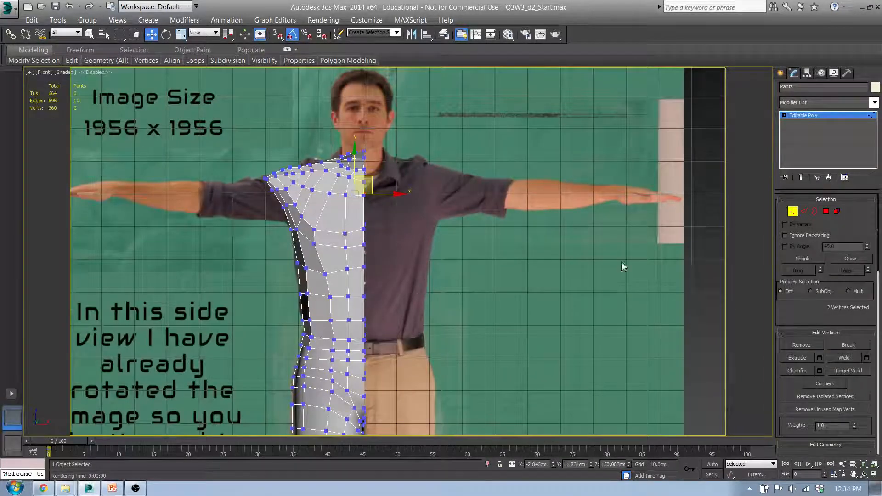
pyautogui.click(826, 211)
pyautogui.moveTo(343, 348); pyautogui.dragTo(404, 278, button='middle')
pyautogui.scroll(5, 395, 273)
pyautogui.click(392, 248)
pyautogui.keyDown('shift'); pyautogui.click(451, 249); pyautogui.keyUp('shift')
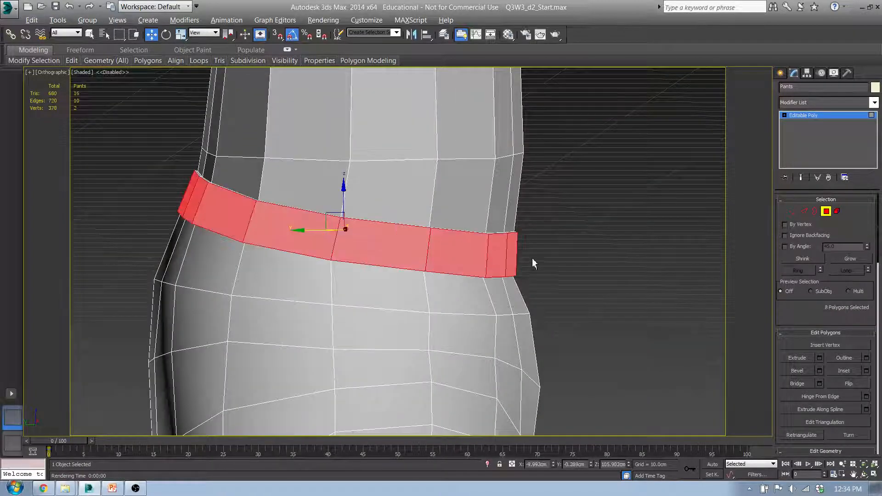
pyautogui.keyDown('alt'); pyautogui.moveTo(532, 258); pyautogui.dragTo(526, 271, button='middle'); pyautogui.keyUp('alt')
pyautogui.moveTo(319, 60)
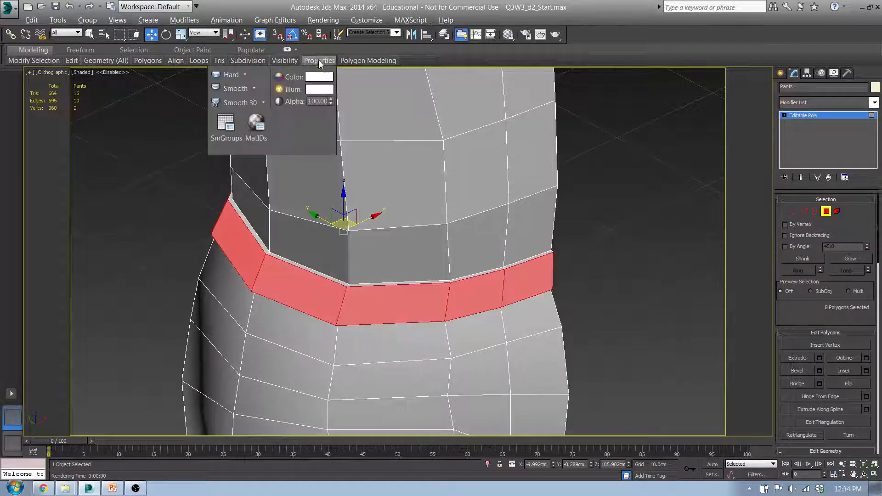
pyautogui.click(254, 89)
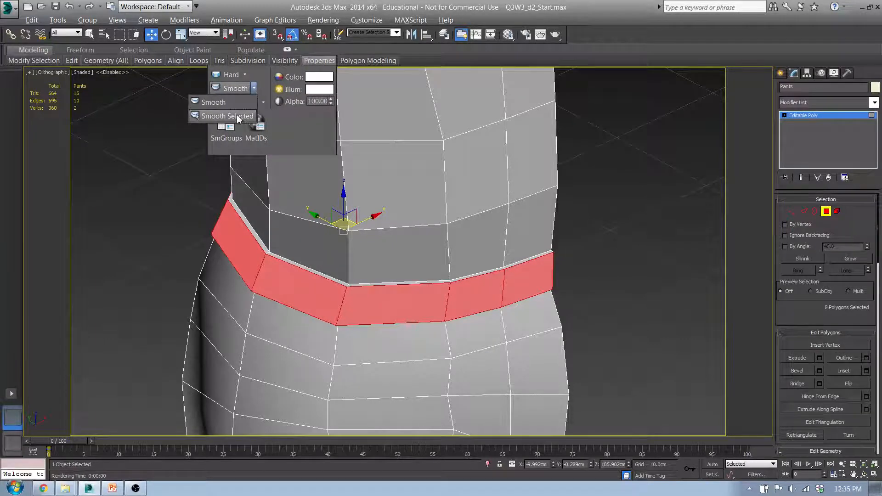
pyautogui.click(235, 117)
# Select the thin polygon loops along the belt's upper and lower edges and smooth them as a separate group
pyautogui.click(294, 264)
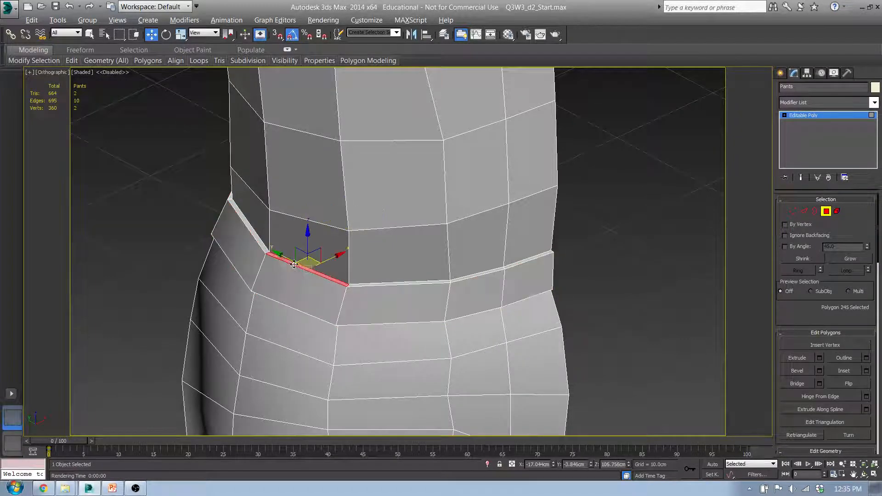
pyautogui.keyDown('shift'); pyautogui.click(264, 246); pyautogui.keyUp('shift')
pyautogui.keyDown('alt'); pyautogui.moveTo(293, 277); pyautogui.dragTo(316, 200, button='middle'); pyautogui.keyUp('alt')
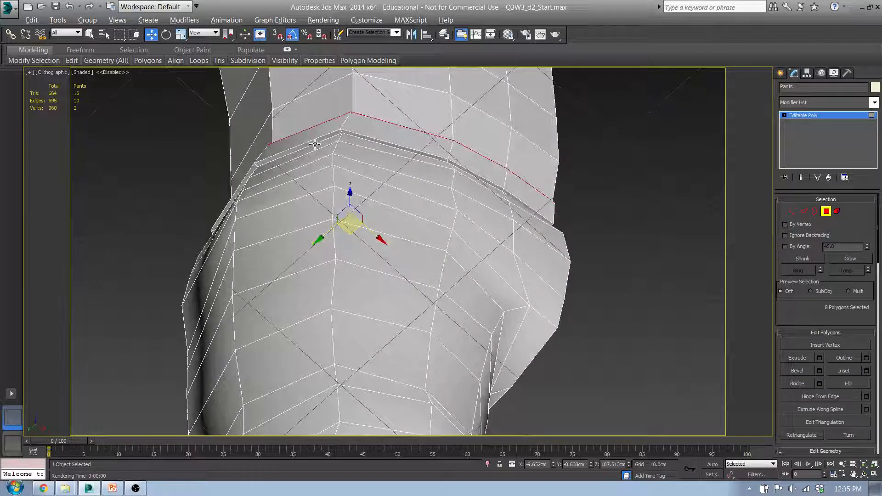
pyautogui.keyDown('ctrl'); pyautogui.click(315, 144); pyautogui.keyUp('ctrl')
pyautogui.keyDown('shift'); pyautogui.click(354, 136); pyautogui.keyUp('shift')
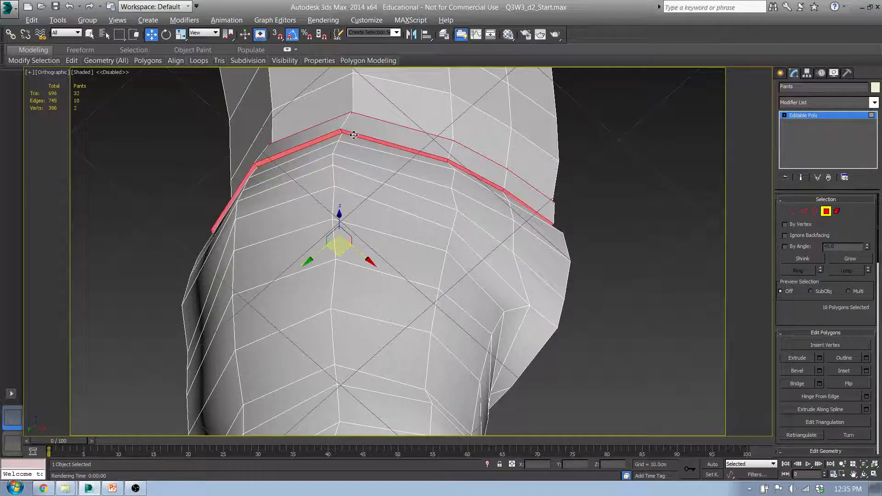
pyautogui.keyDown('alt'); pyautogui.moveTo(353, 136); pyautogui.dragTo(449, 234, button='middle'); pyautogui.keyUp('alt')
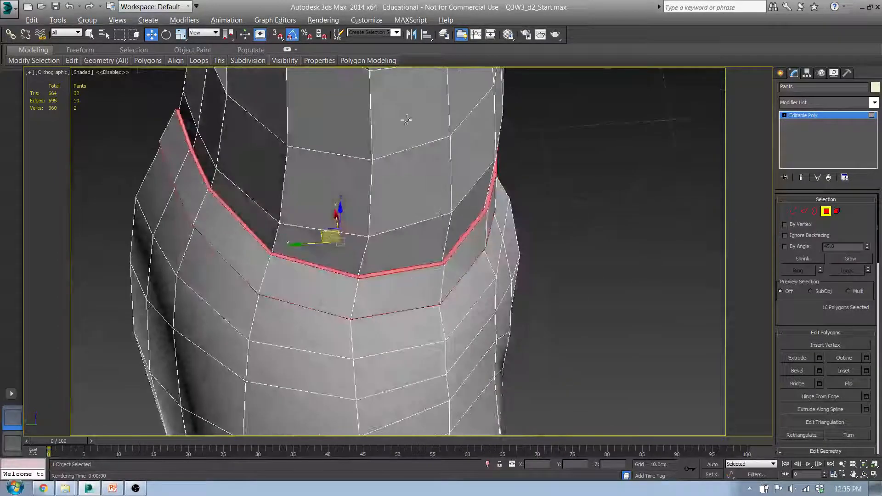
pyautogui.moveTo(320, 60)
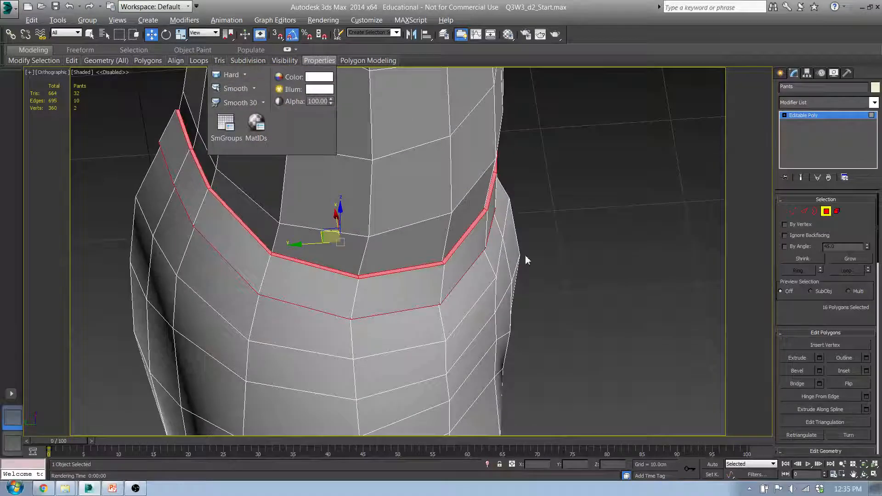
pyautogui.keyDown('alt'); pyautogui.moveTo(526, 256); pyautogui.dragTo(471, 304, button='middle'); pyautogui.keyUp('alt')
# In the front view, select all torso polygons above the belt and smooth them as one group
pyautogui.press('f')
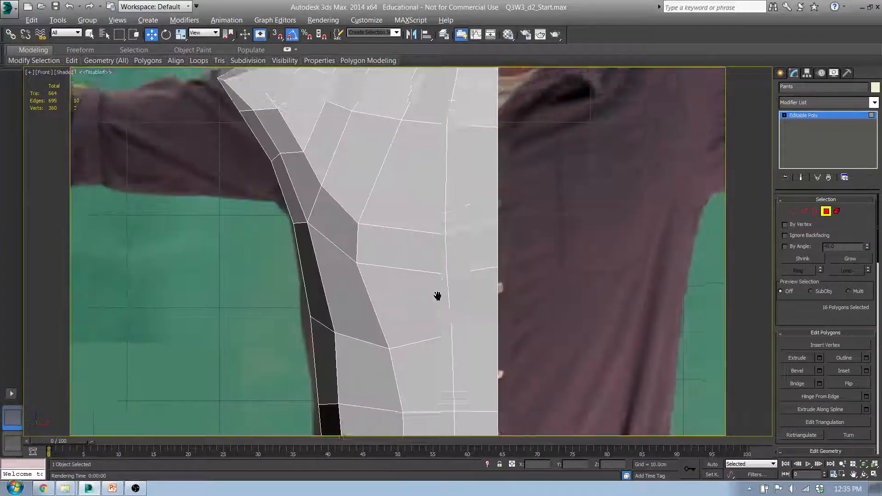
pyautogui.scroll(-5, 437, 295)
pyautogui.moveTo(483, 376); pyautogui.dragTo(484, 371)
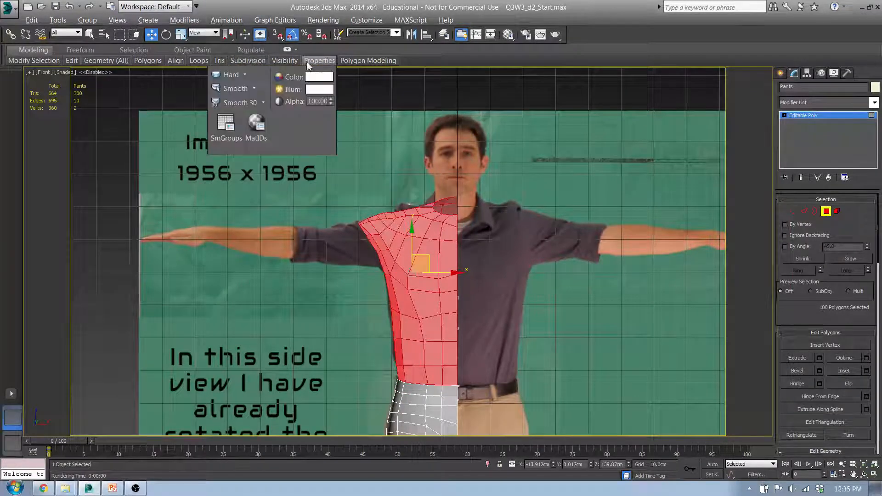
pyautogui.moveTo(458, 317); pyautogui.dragTo(419, 212, button='middle')
pyautogui.scroll(2, 368, 160)
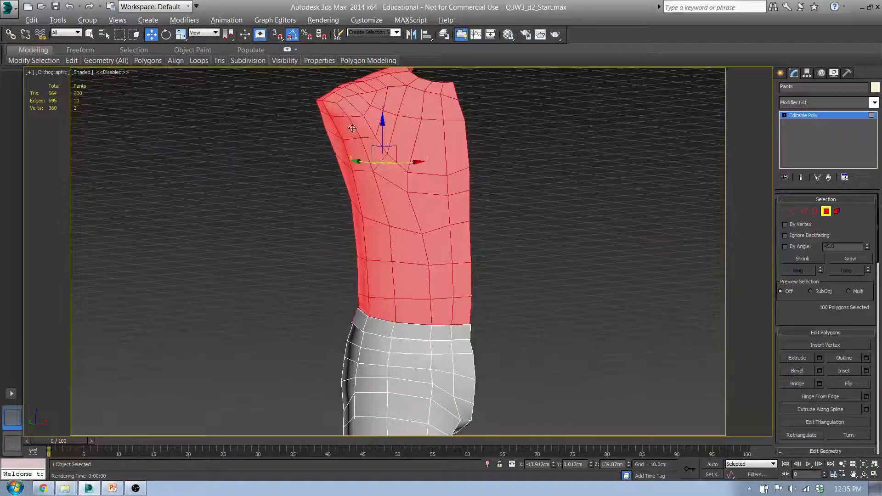
# Delete the six polygons closing off the armhole below the shoulder tip
pyautogui.click(339, 114)
pyautogui.keyDown('ctrl'); pyautogui.click(325, 110); pyautogui.keyUp('ctrl')
pyautogui.keyDown('ctrl'); pyautogui.click(332, 125); pyautogui.keyUp('ctrl')
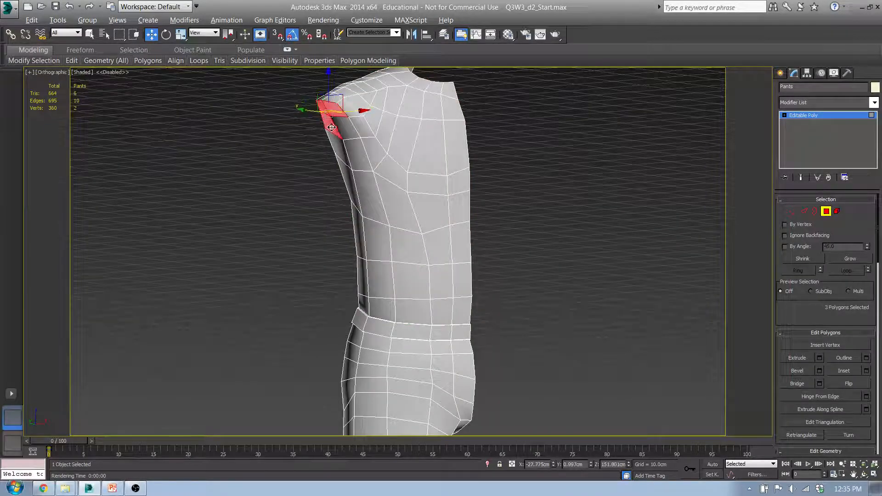
pyautogui.keyDown('ctrl'); pyautogui.click(352, 131); pyautogui.keyUp('ctrl')
pyautogui.keyDown('ctrl'); pyautogui.click(356, 156); pyautogui.keyUp('ctrl')
pyautogui.keyDown('ctrl'); pyautogui.click(339, 150); pyautogui.keyUp('ctrl')
pyautogui.press('Delete')
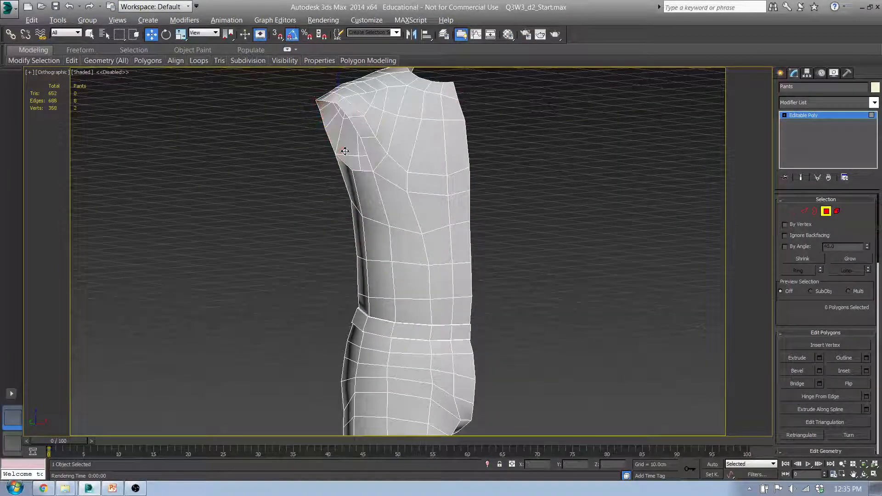
# Render the front view of the torso to check the smoothing, and close the render
pyautogui.press('f')
pyautogui.scroll(5, 340, 174)
pyautogui.scroll(-3, 340, 174)
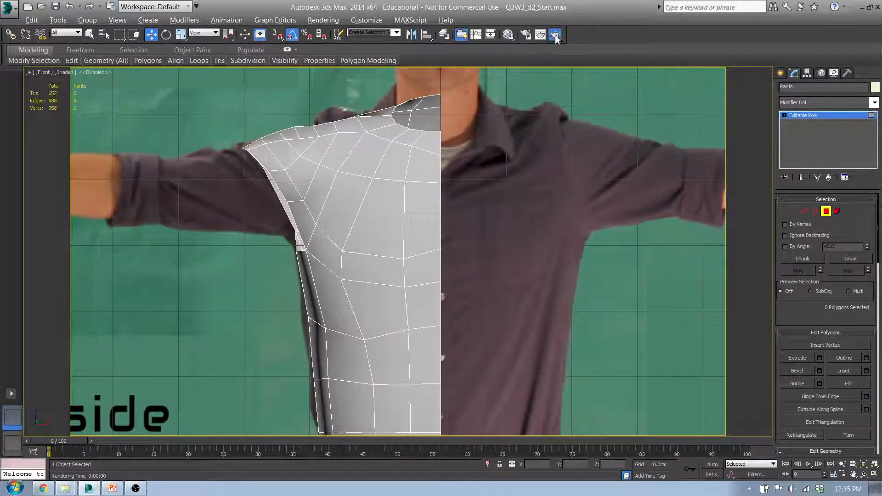
pyautogui.click(555, 34)
pyautogui.click(676, 128)
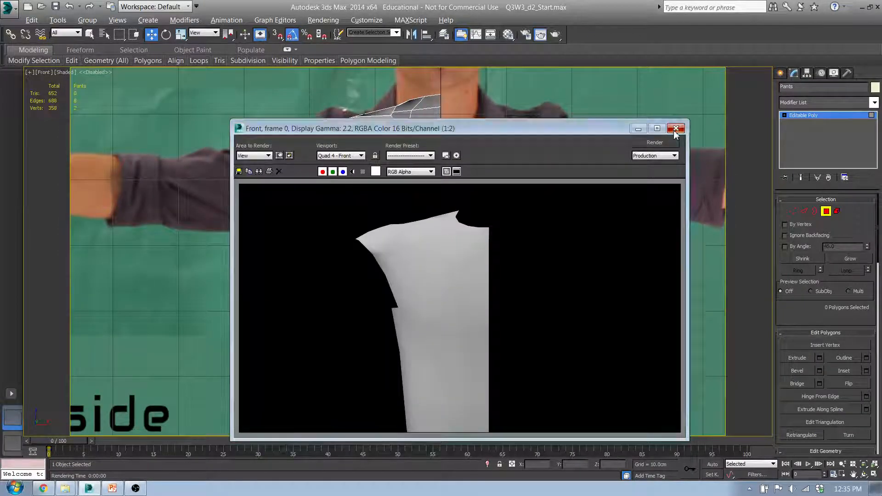
# Render the torso and pants from an angled perspective view, and close the render
pyautogui.scroll(2, 467, 144)
pyautogui.keyDown('alt'); pyautogui.moveTo(466, 144); pyautogui.dragTo(473, 178, button='middle'); pyautogui.keyUp('alt')
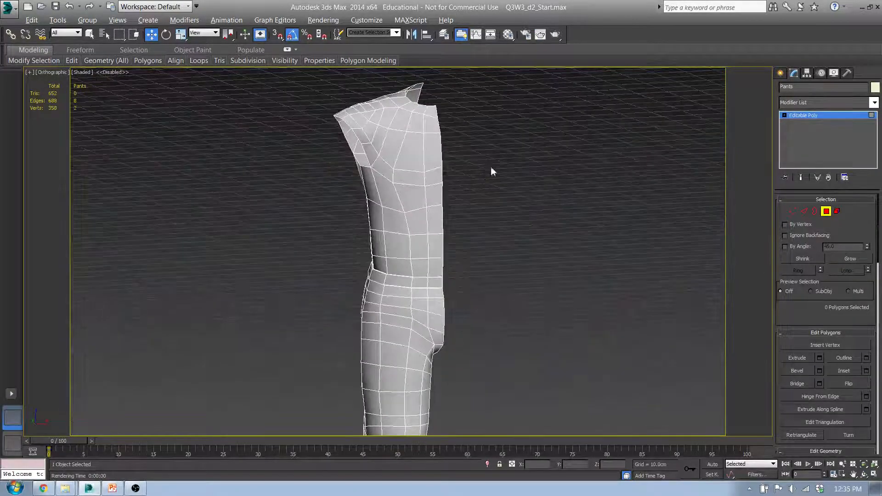
pyautogui.press('p')
pyautogui.click(555, 37)
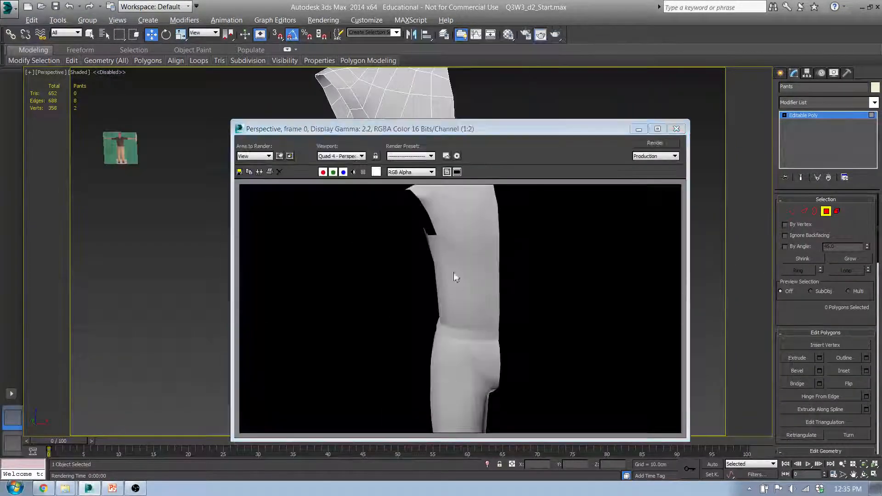
pyautogui.click(675, 130)
pyautogui.moveTo(458, 236); pyautogui.dragTo(449, 254, button='middle')
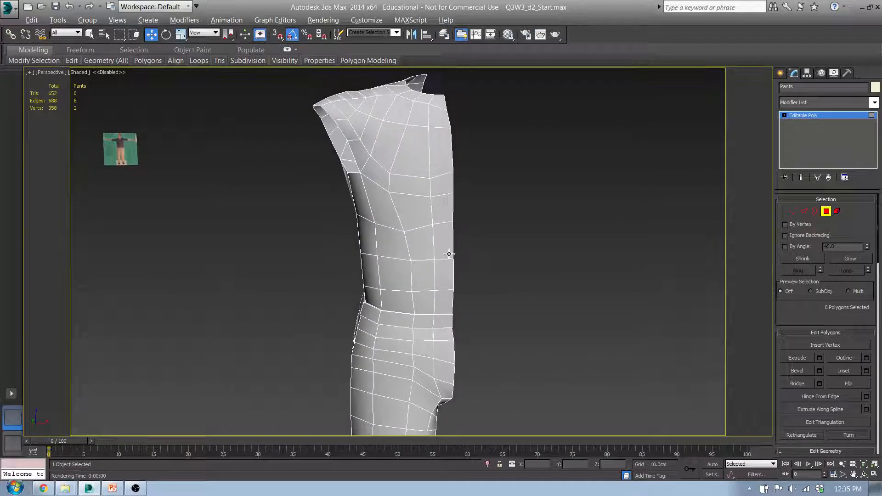
# Save the scene under the name Q3W3_d2_End.max in the Q3W3_d2_Chest folder, replacing the existing file
pyautogui.click(9, 7)
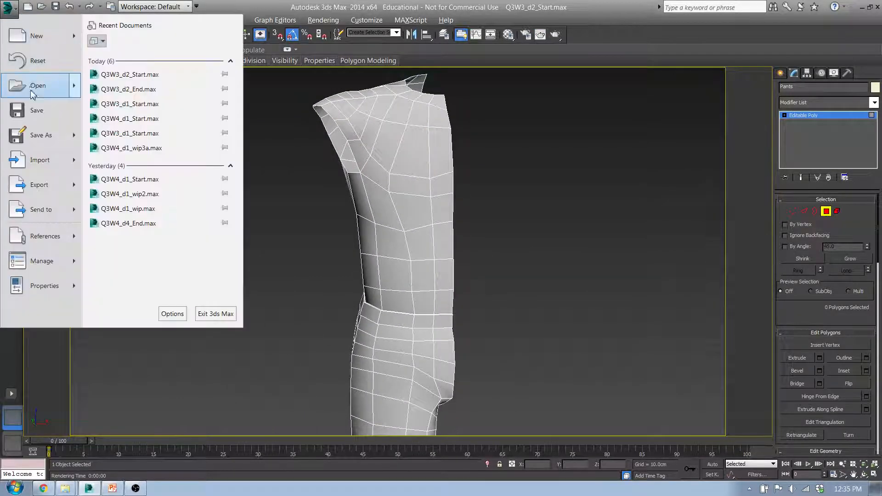
pyautogui.click(41, 135)
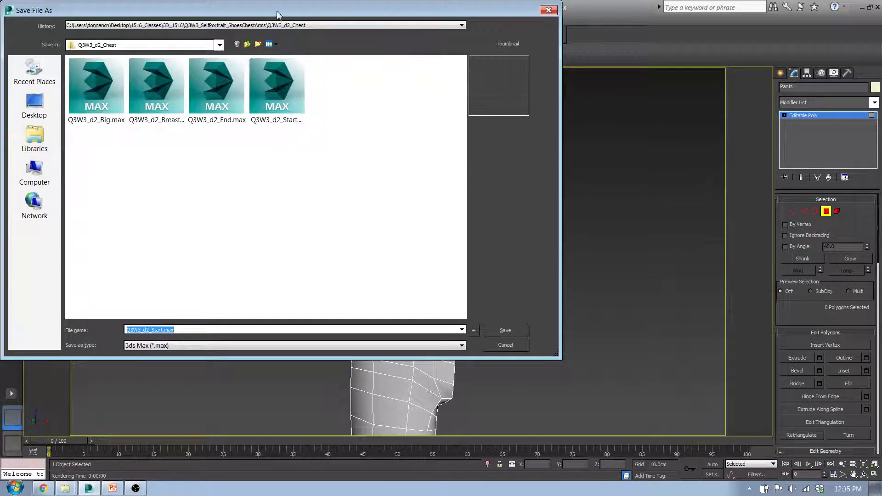
pyautogui.moveTo(278, 14); pyautogui.dragTo(334, 34)
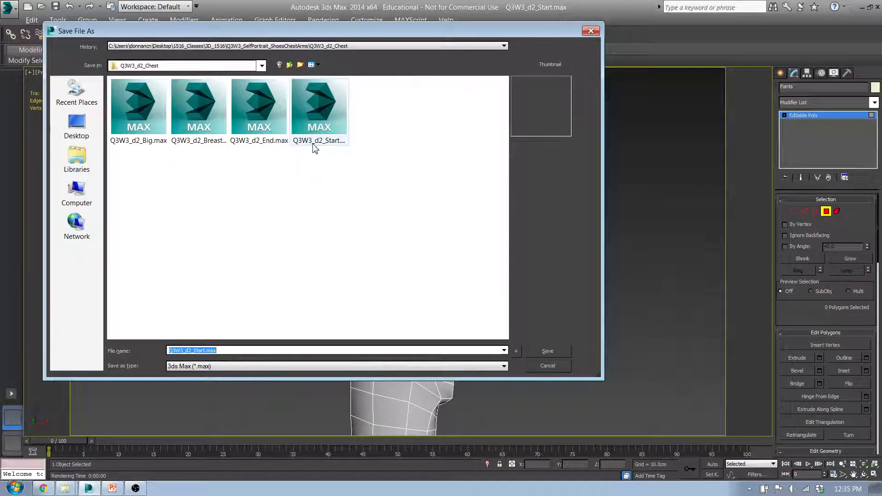
pyautogui.click(260, 111)
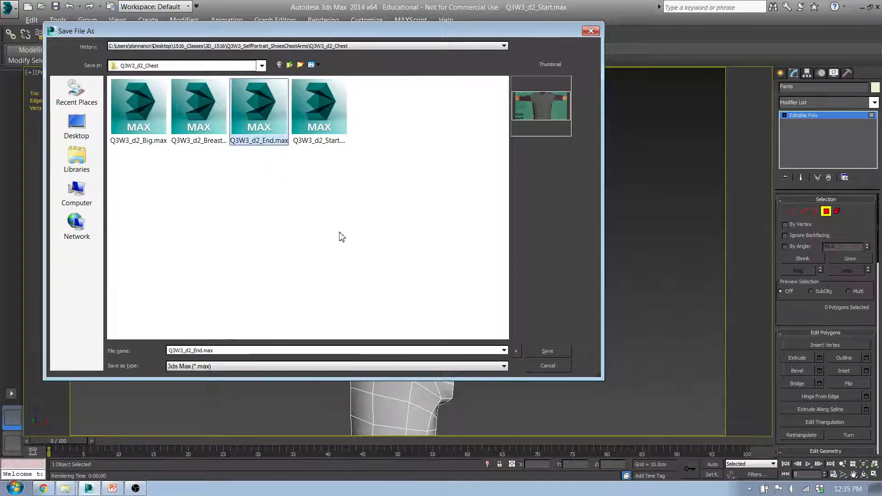
pyautogui.click(549, 353)
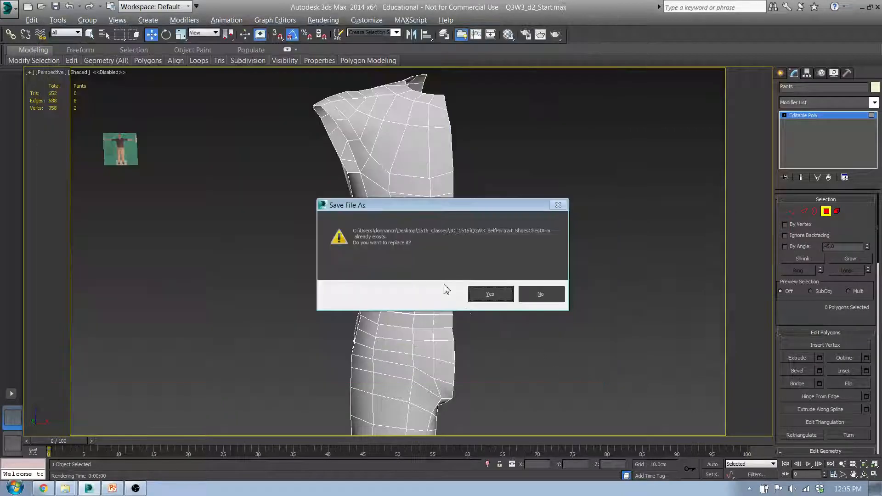
pyautogui.click(495, 296)
# Examine the torso mesh up close around the shoulder, neckline and chest from several angles
pyautogui.keyDown('alt'); pyautogui.moveTo(456, 233); pyautogui.dragTo(473, 280, button='middle'); pyautogui.keyUp('alt')
pyautogui.click(383, 218)
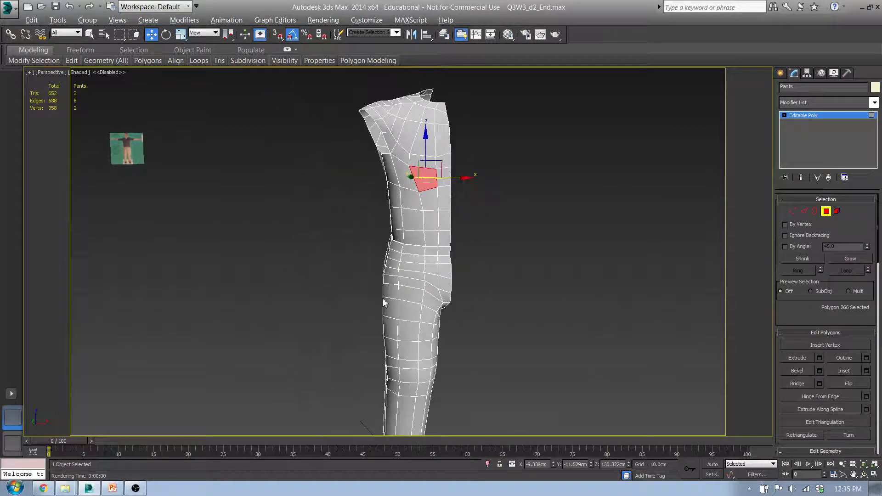
pyautogui.keyDown('alt'); pyautogui.moveTo(384, 304); pyautogui.dragTo(396, 259, button='middle'); pyautogui.keyUp('alt')
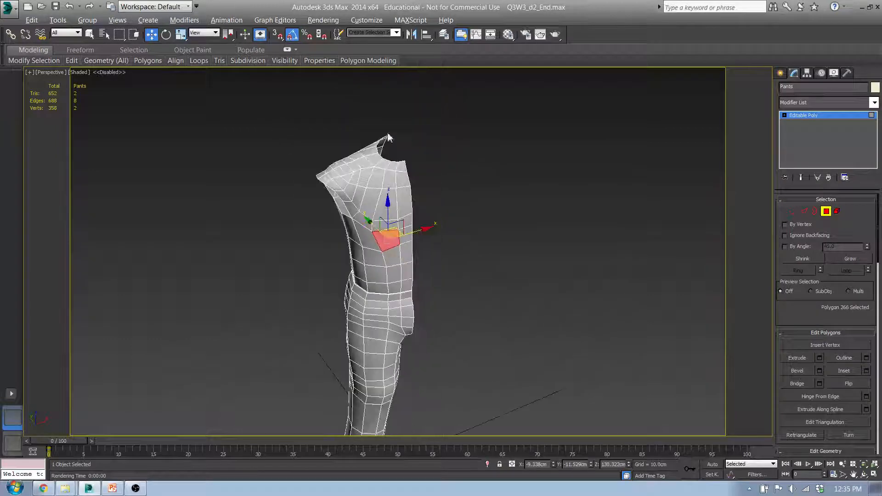
pyautogui.scroll(5, 389, 137)
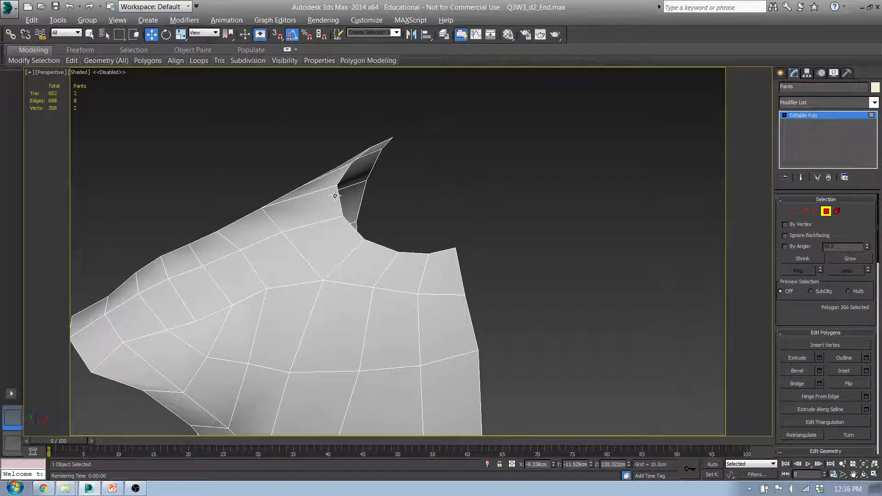
pyautogui.keyDown('alt'); pyautogui.moveTo(309, 313); pyautogui.dragTo(253, 240, button='middle'); pyautogui.keyUp('alt')
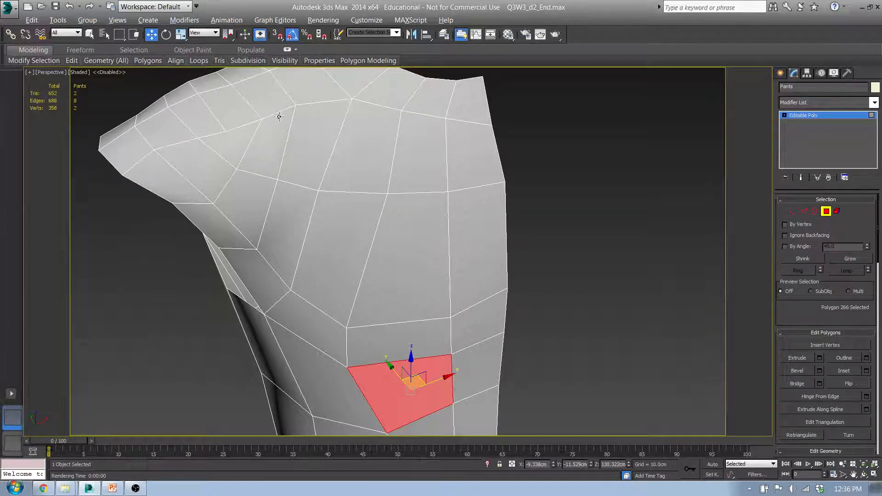
pyautogui.keyDown('alt'); pyautogui.moveTo(409, 111); pyautogui.dragTo(404, 210, button='middle'); pyautogui.keyUp('alt')
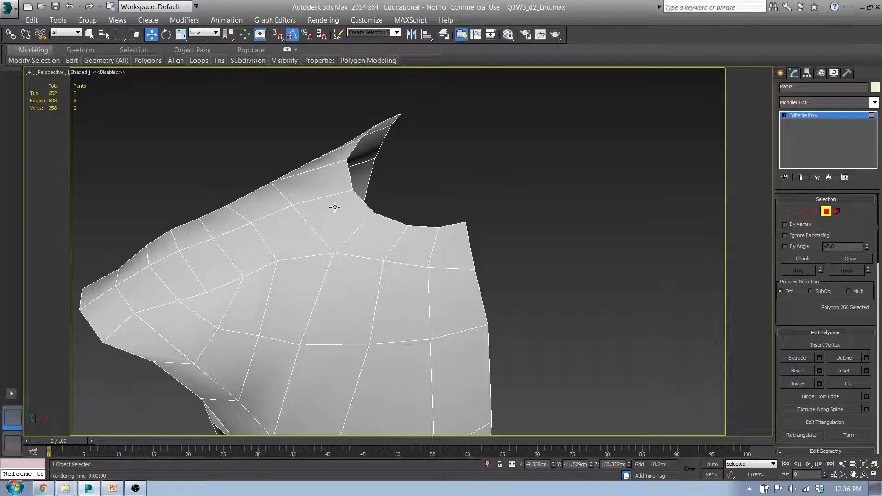